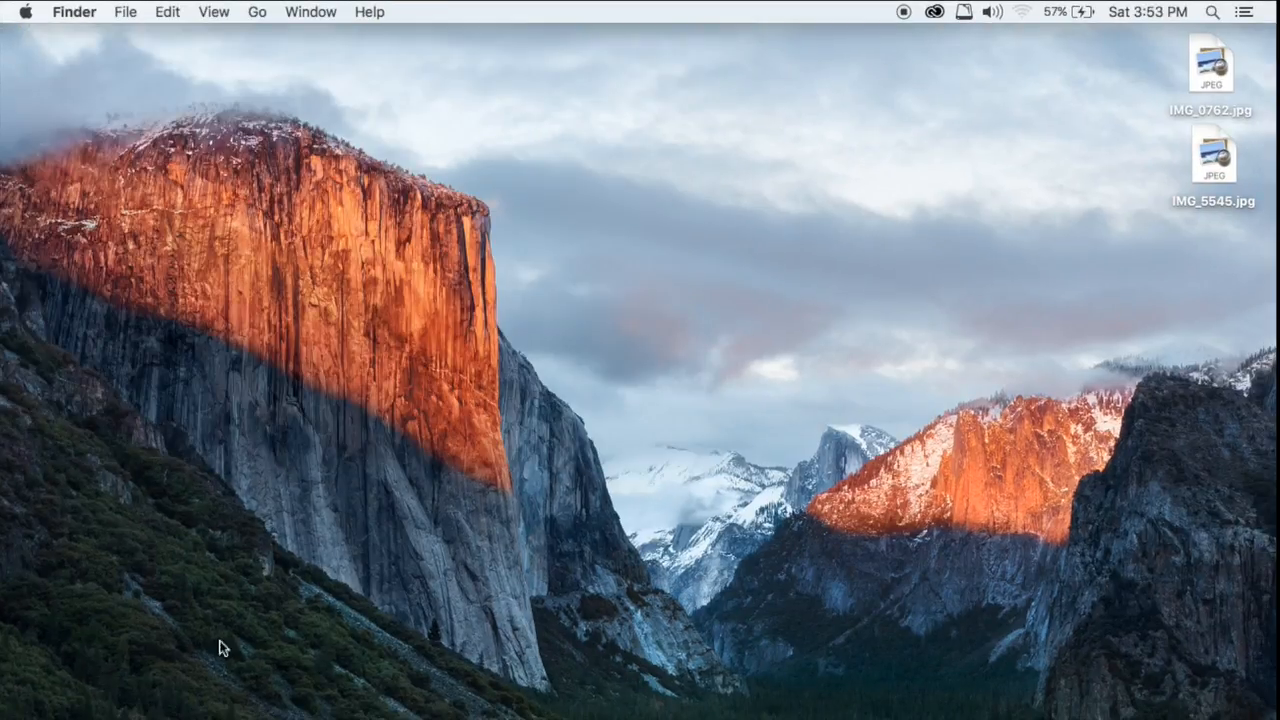
# - Open the Prom Dress.ai illustration from the Images section of All My Files in Finder
pyautogui.click(166, 718)
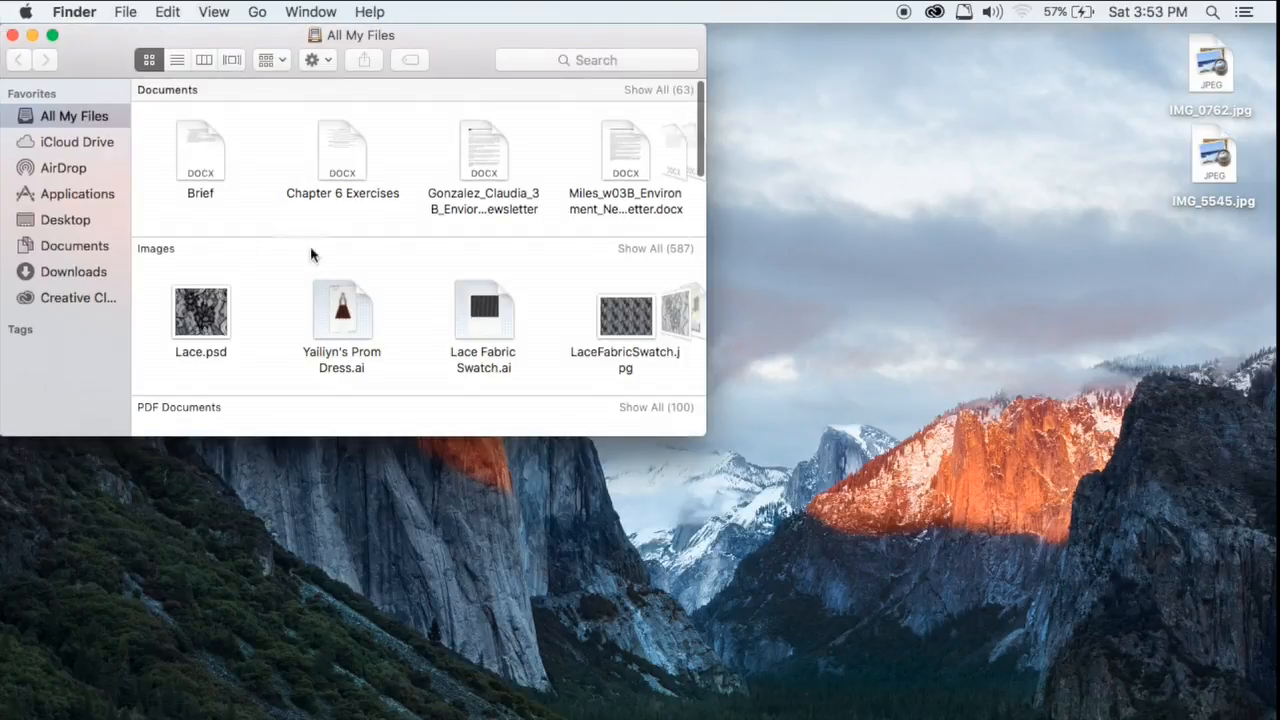
pyautogui.click(337, 321)
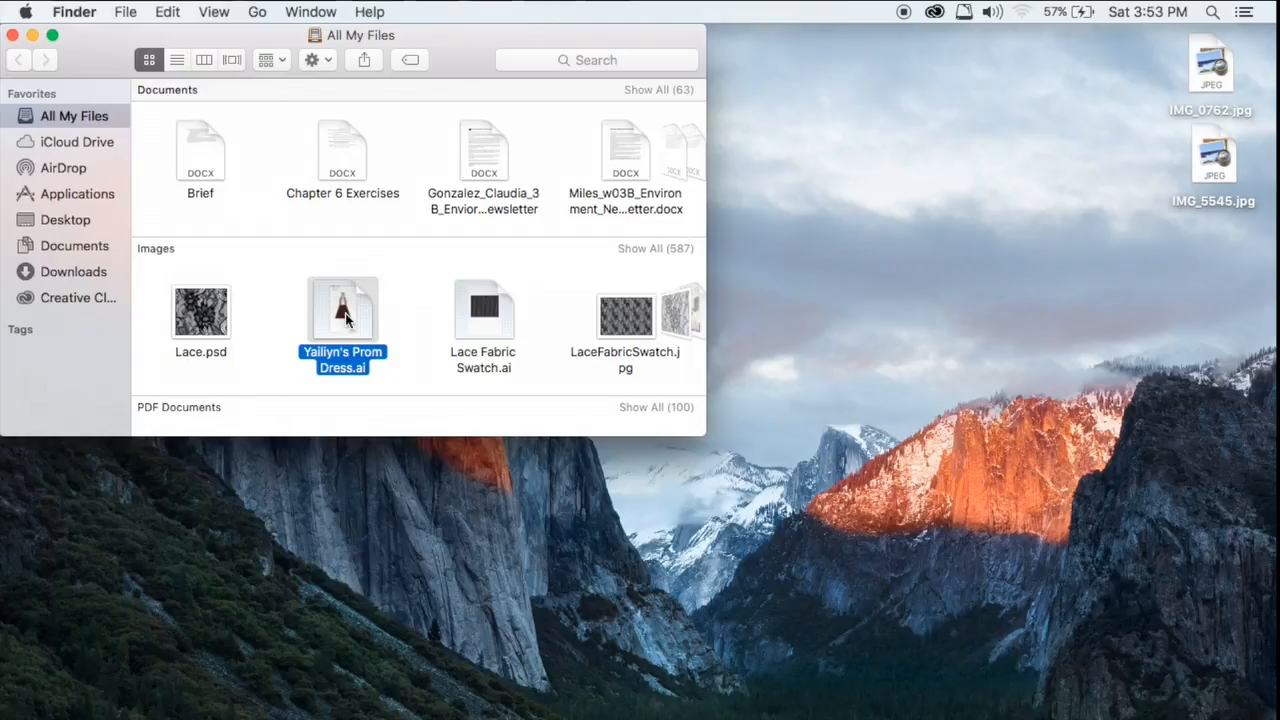
pyautogui.doubleClick(345, 313)
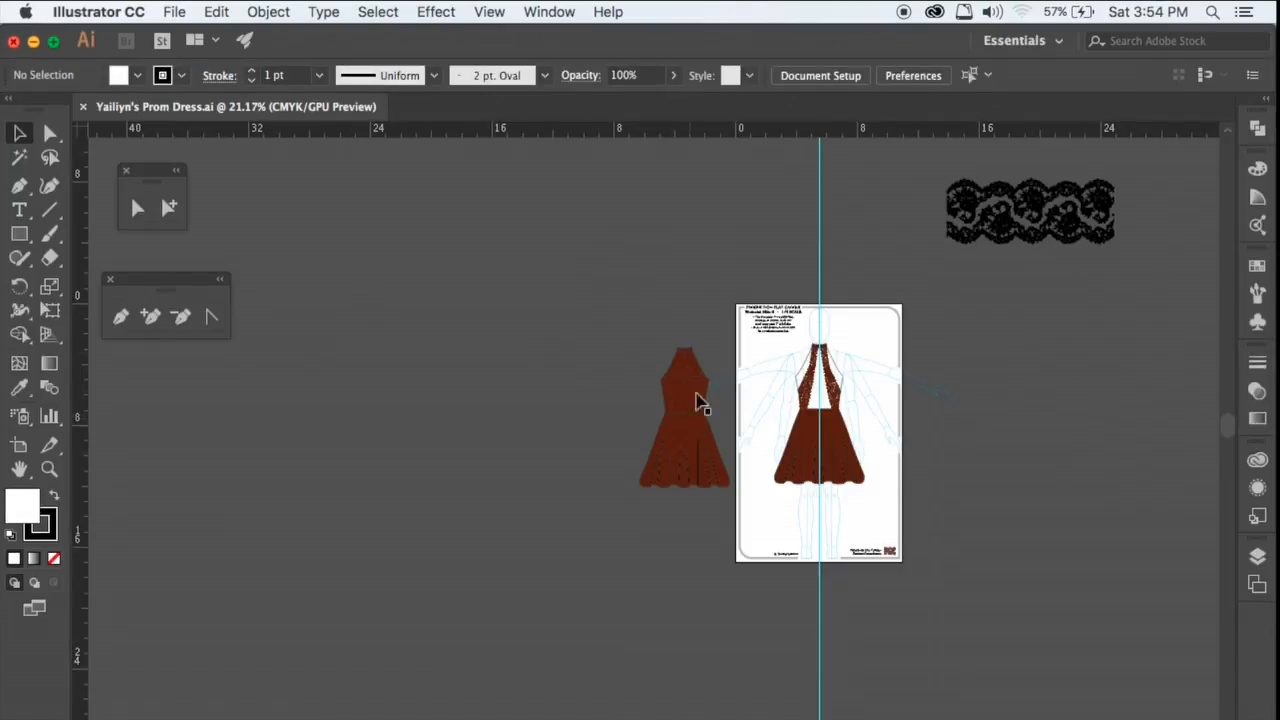
# - Examine the dress flat beside the croqui, focusing on the lace fill across its halter bodice
pyautogui.scroll(3, 720, 349)
pyautogui.scroll(3, 720, 349)
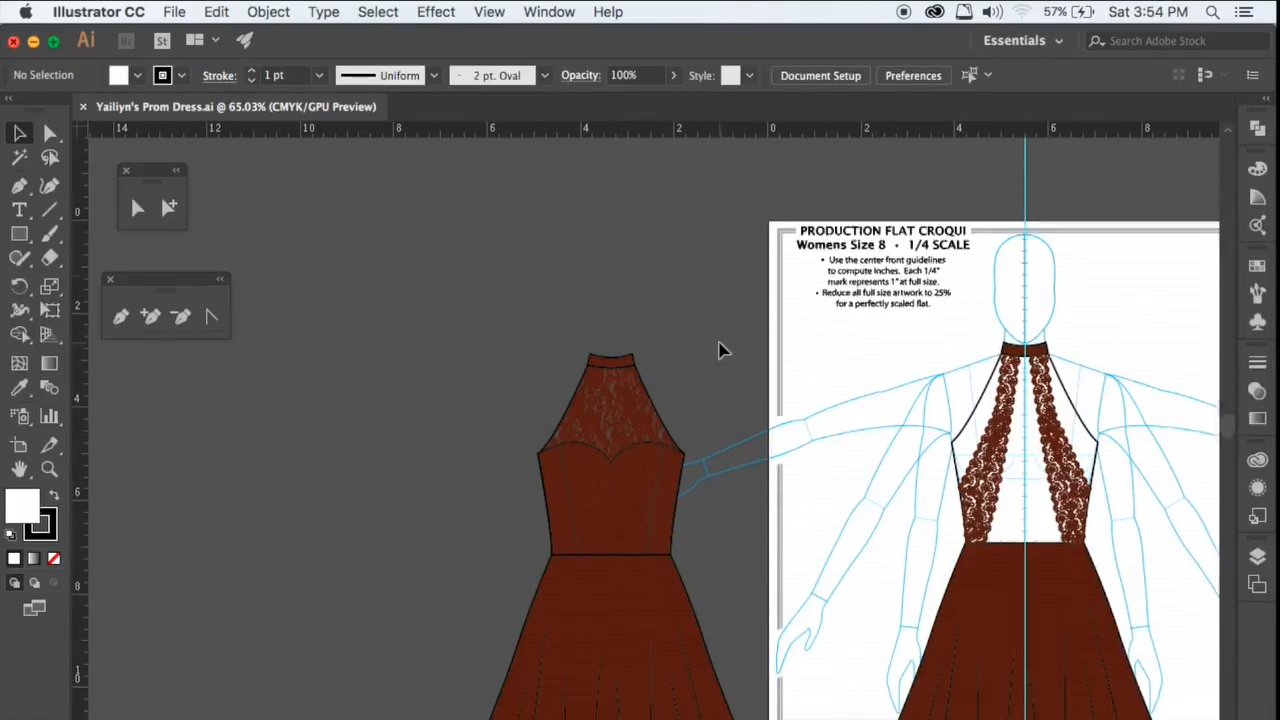
pyautogui.hscroll(-5, 724, 344)
pyautogui.scroll(2, 724, 344)
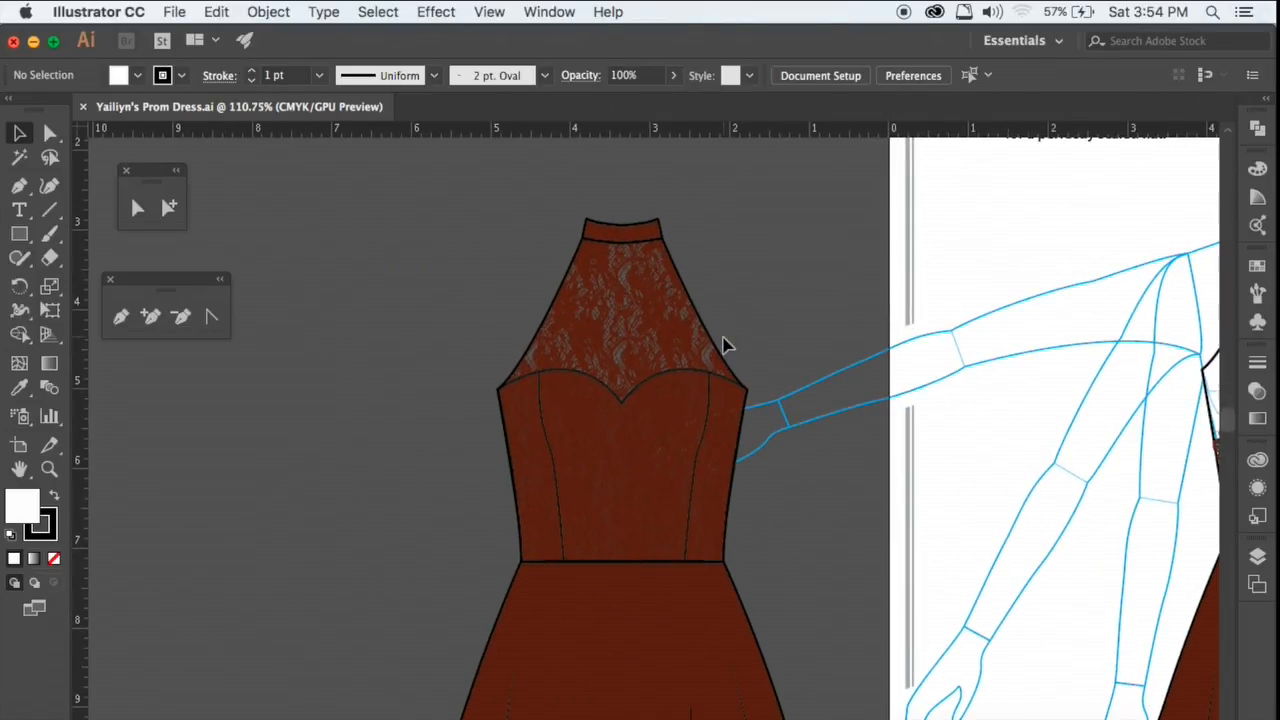
pyautogui.scroll(-3, 724, 344)
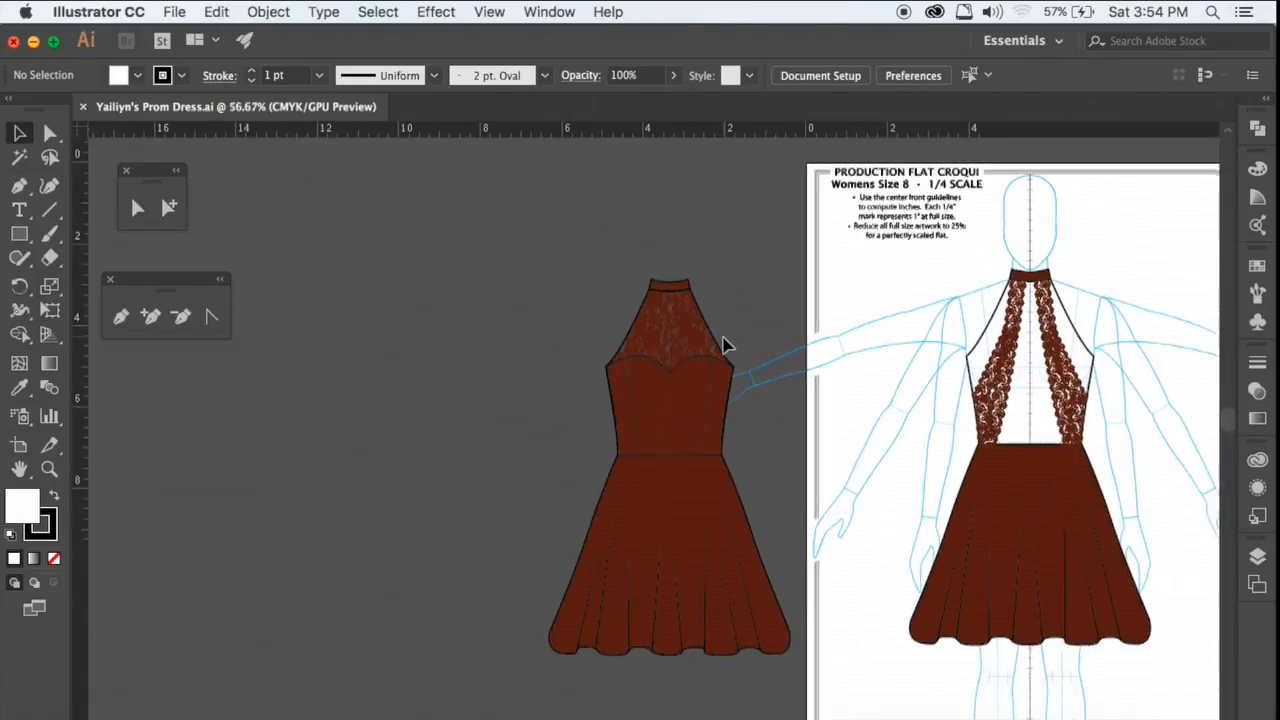
pyautogui.hscroll(3, 724, 344)
pyautogui.scroll(3, 440, 566)
pyautogui.hscroll(-3, 480, 400)
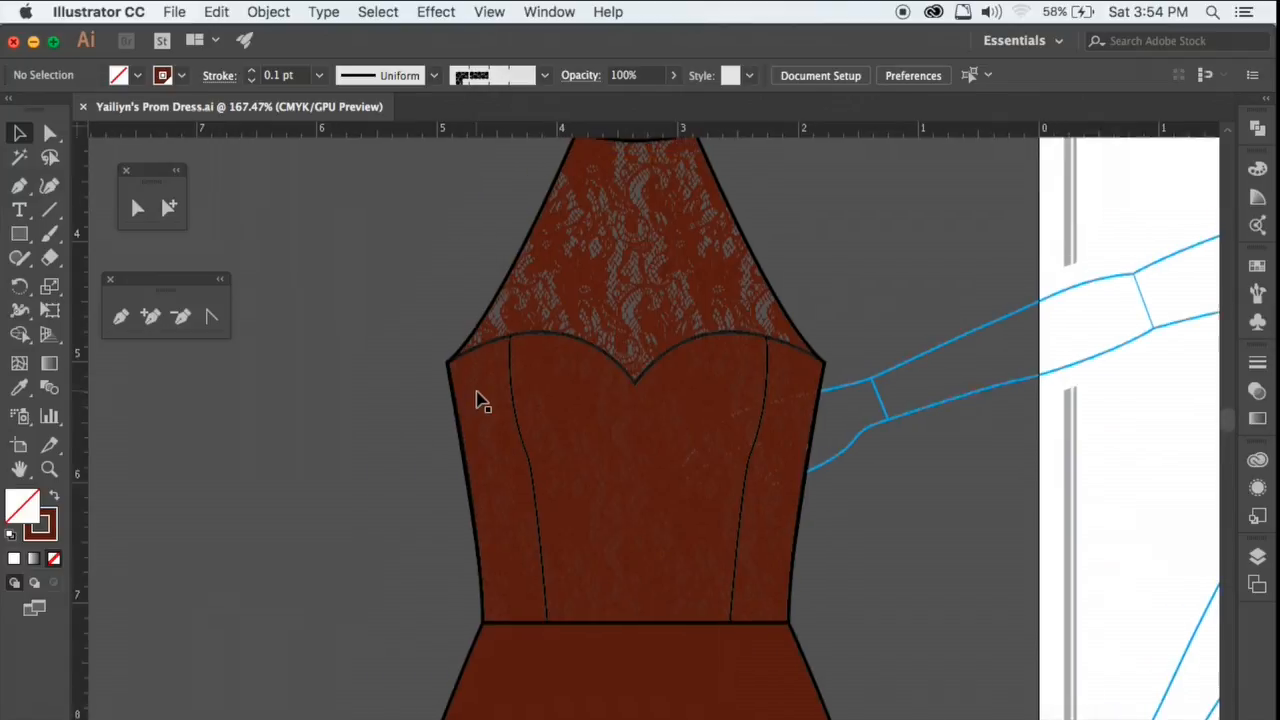
pyautogui.scroll(2, 566, 463)
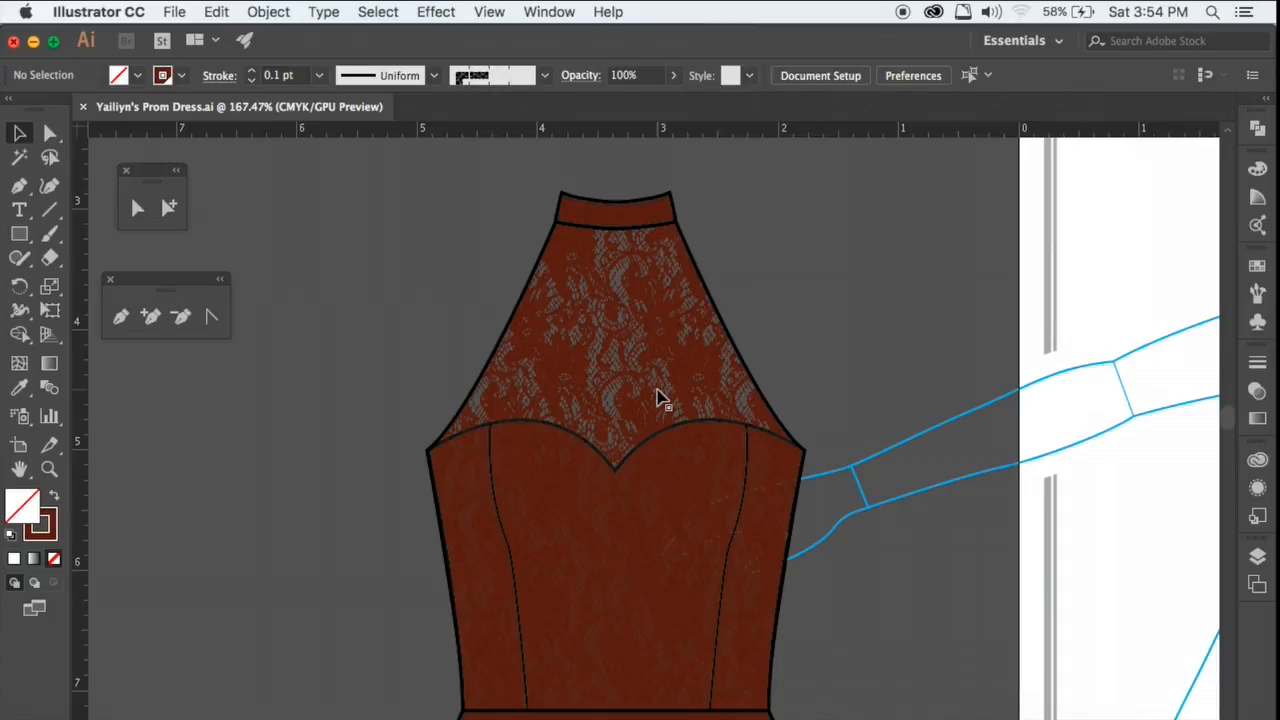
# - Move the lace clip group off the bodice toward the croqui artboard and undo the move
pyautogui.click(613, 311)
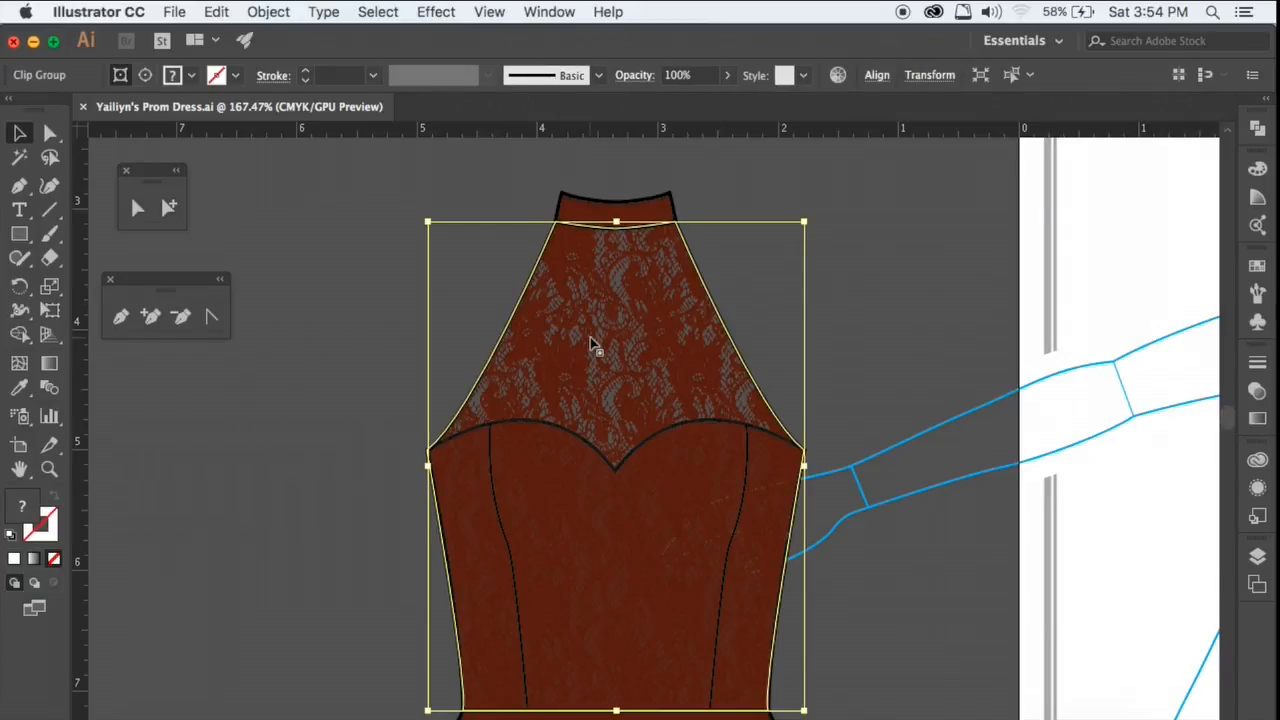
pyautogui.scroll(-5, 591, 344)
pyautogui.hscroll(3, 593, 347)
pyautogui.moveTo(595, 366); pyautogui.dragTo(858, 340)
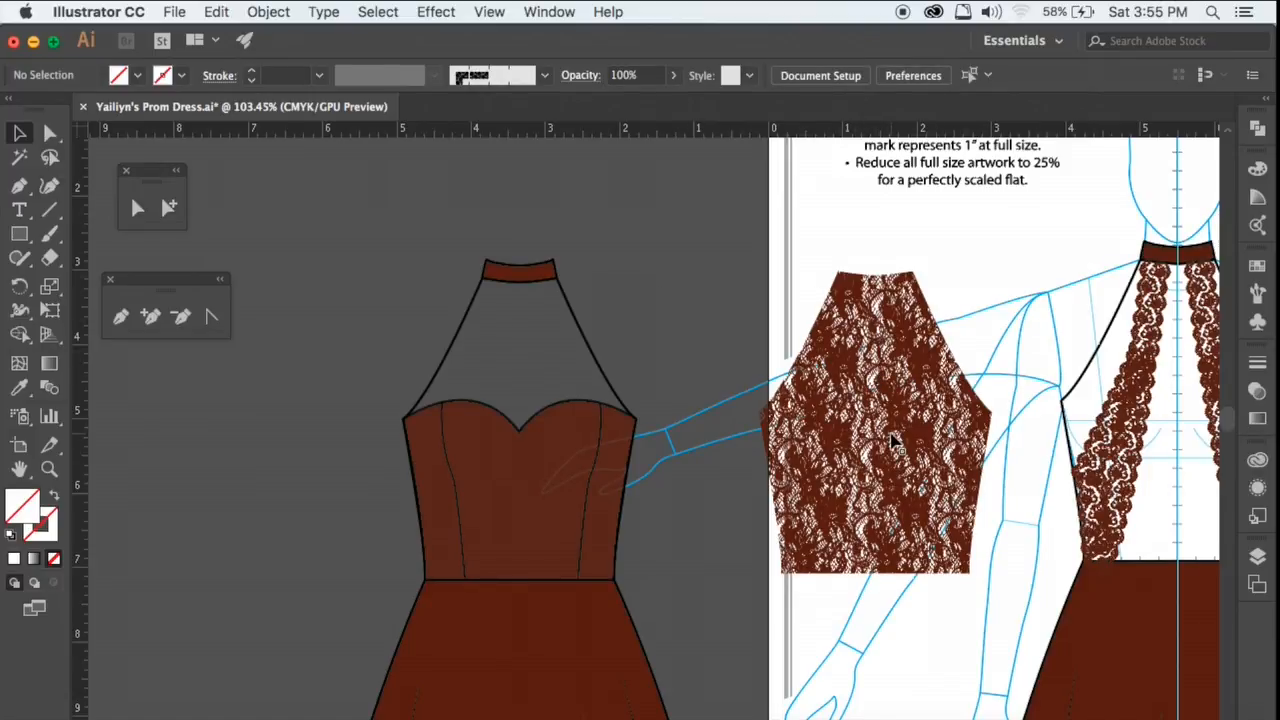
pyautogui.click(892, 438)
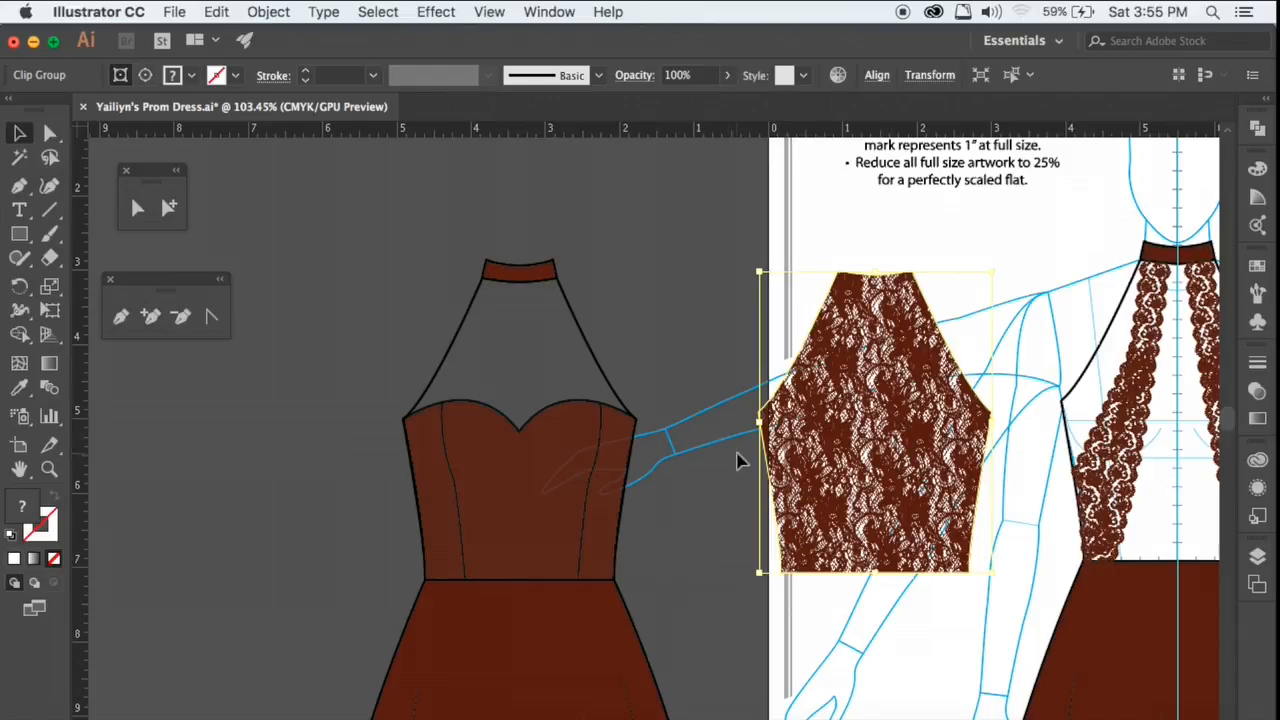
pyautogui.press('super+z')
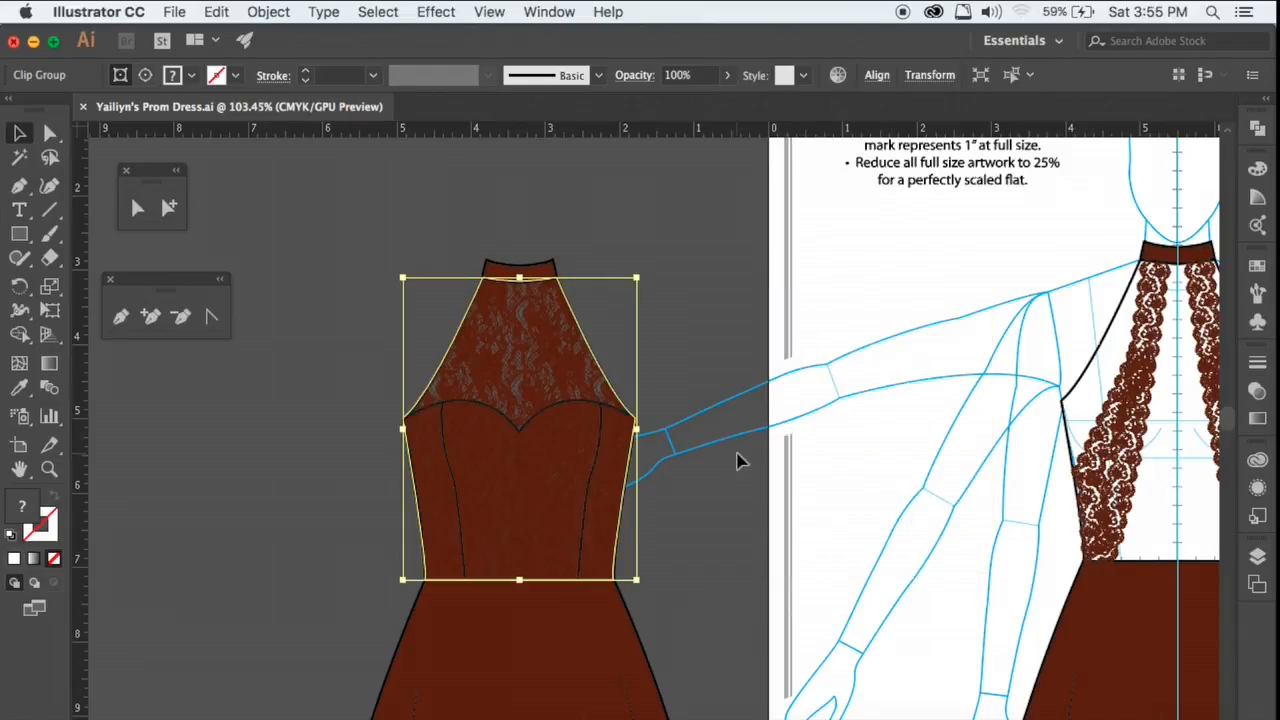
pyautogui.click(703, 320)
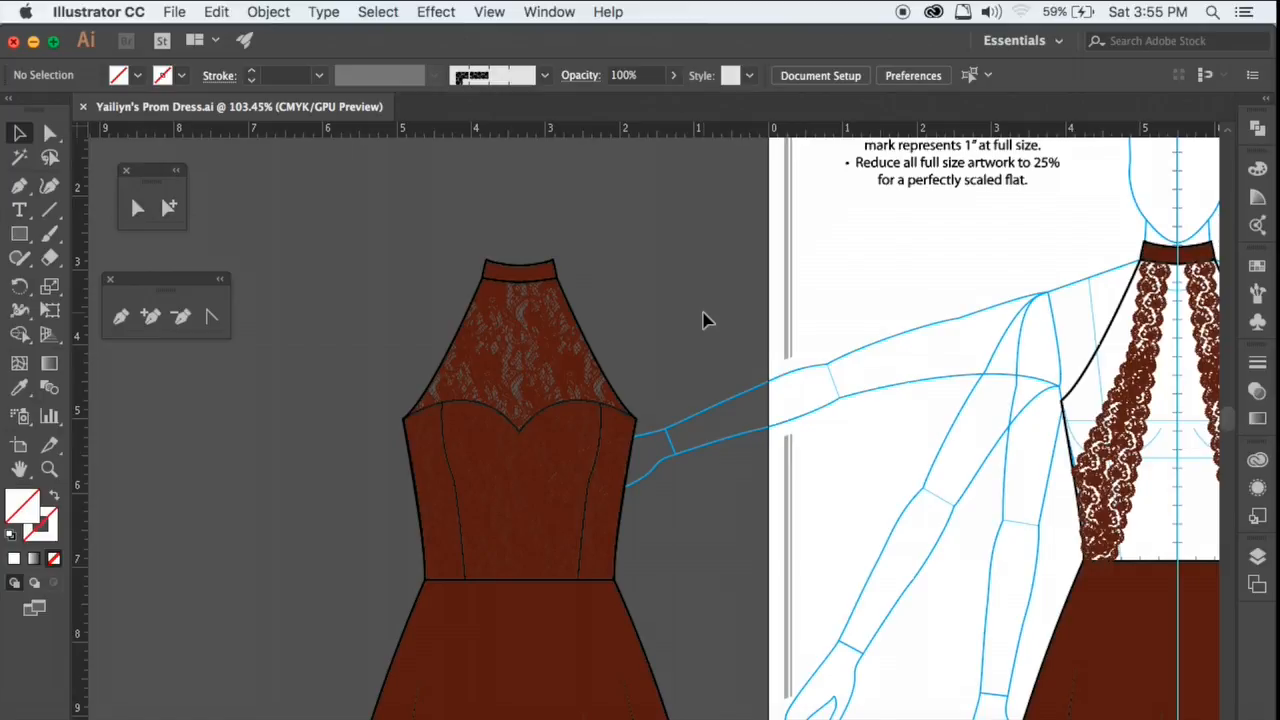
pyautogui.scroll(3, 507, 443)
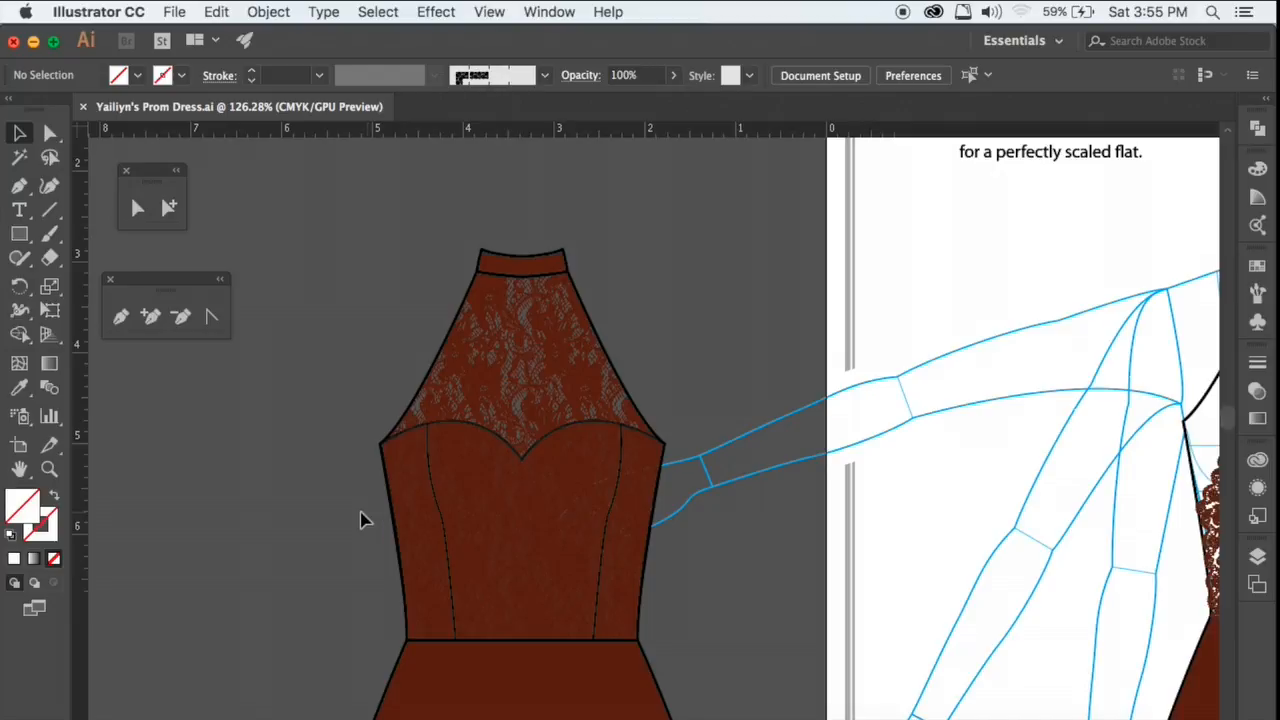
# - Open Final Presentation.ai from the Images section of All My Files in Finder
pyautogui.click(166, 718)
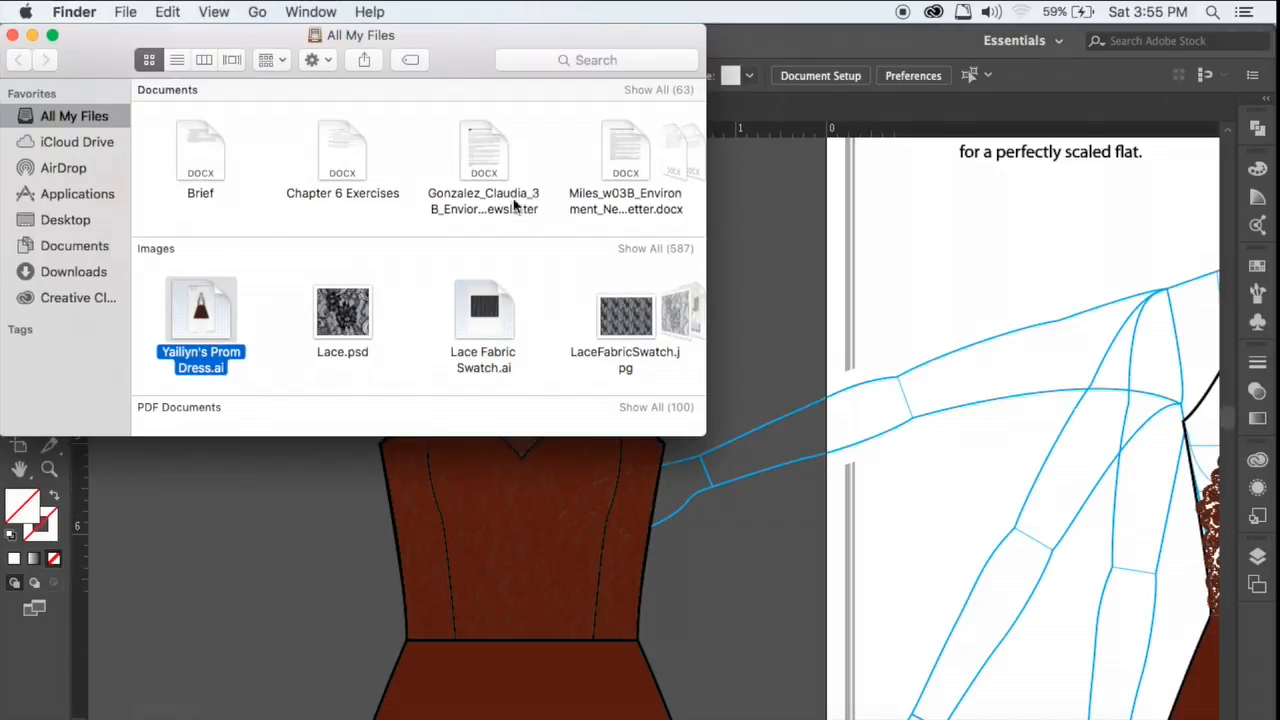
pyautogui.hscroll(4, 493, 328)
pyautogui.hscroll(2, 493, 327)
pyautogui.doubleClick(480, 307)
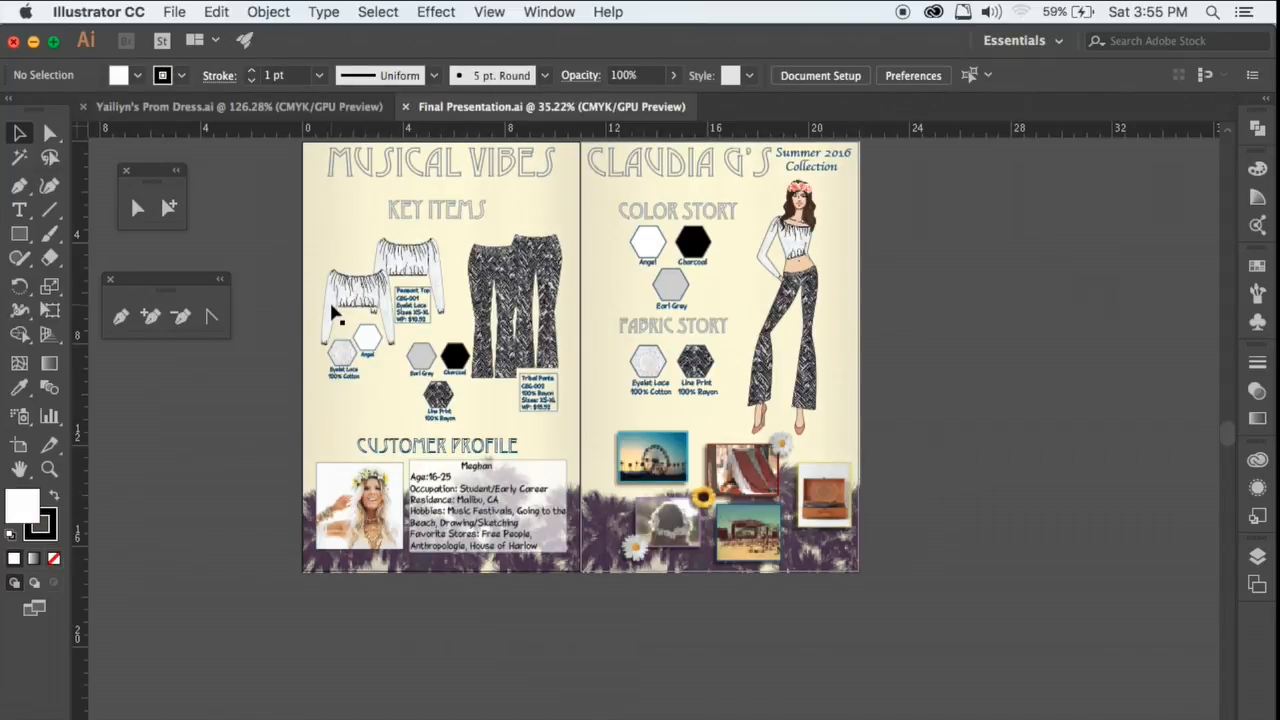
# - Examine the eyelet lace texture on the Peasant Top flat under Key Items
pyautogui.scroll(5, 333, 313)
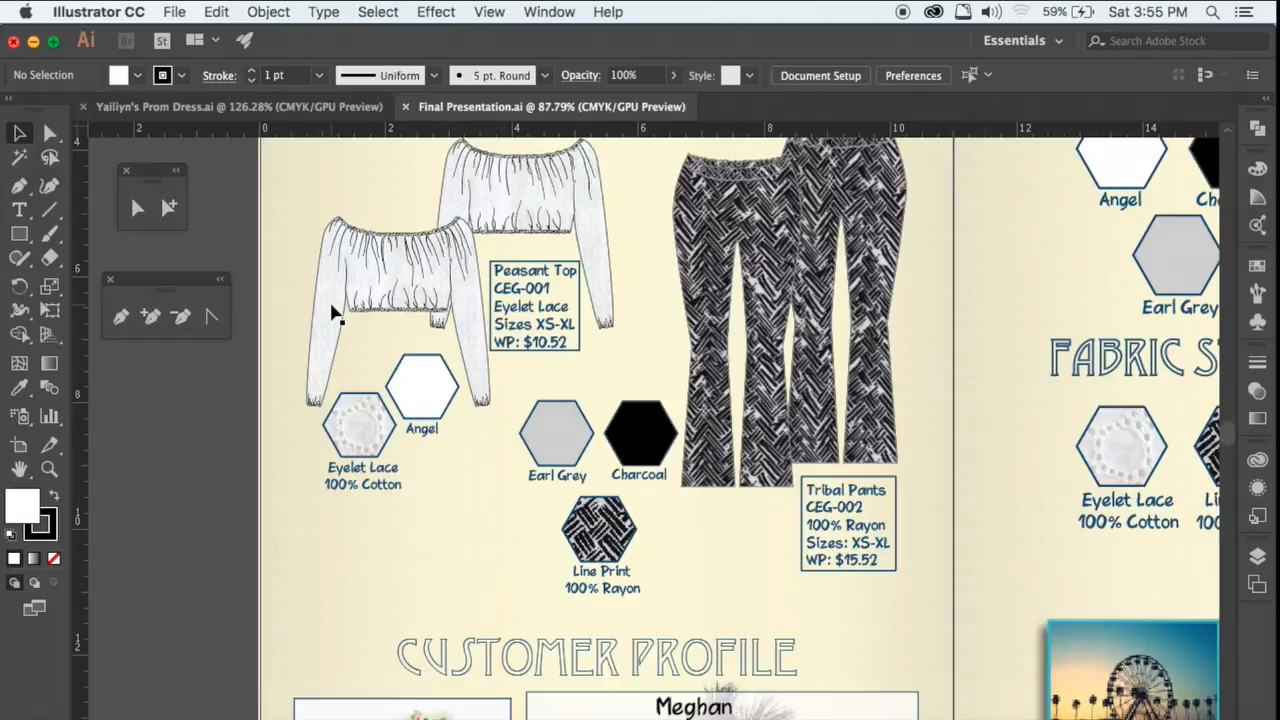
pyautogui.scroll(10, 333, 313)
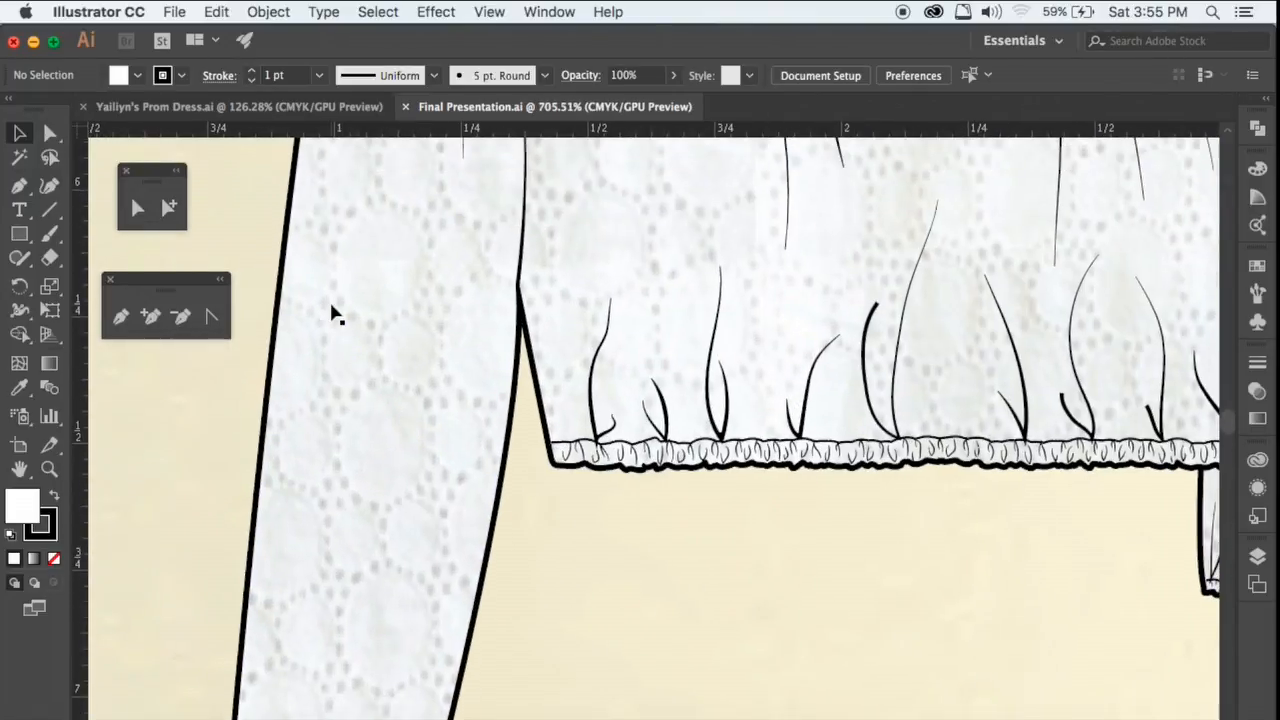
pyautogui.scroll(-6, 437, 507)
pyautogui.scroll(3, 437, 507)
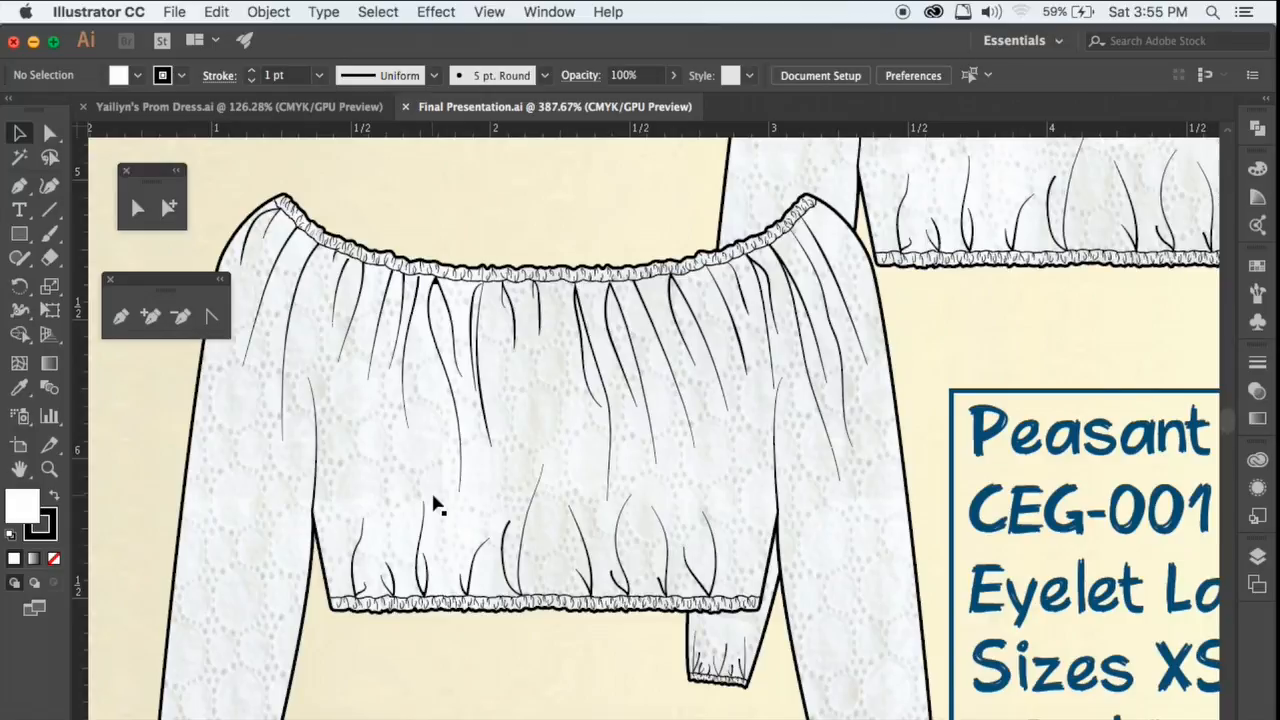
pyautogui.scroll(-2, 437, 507)
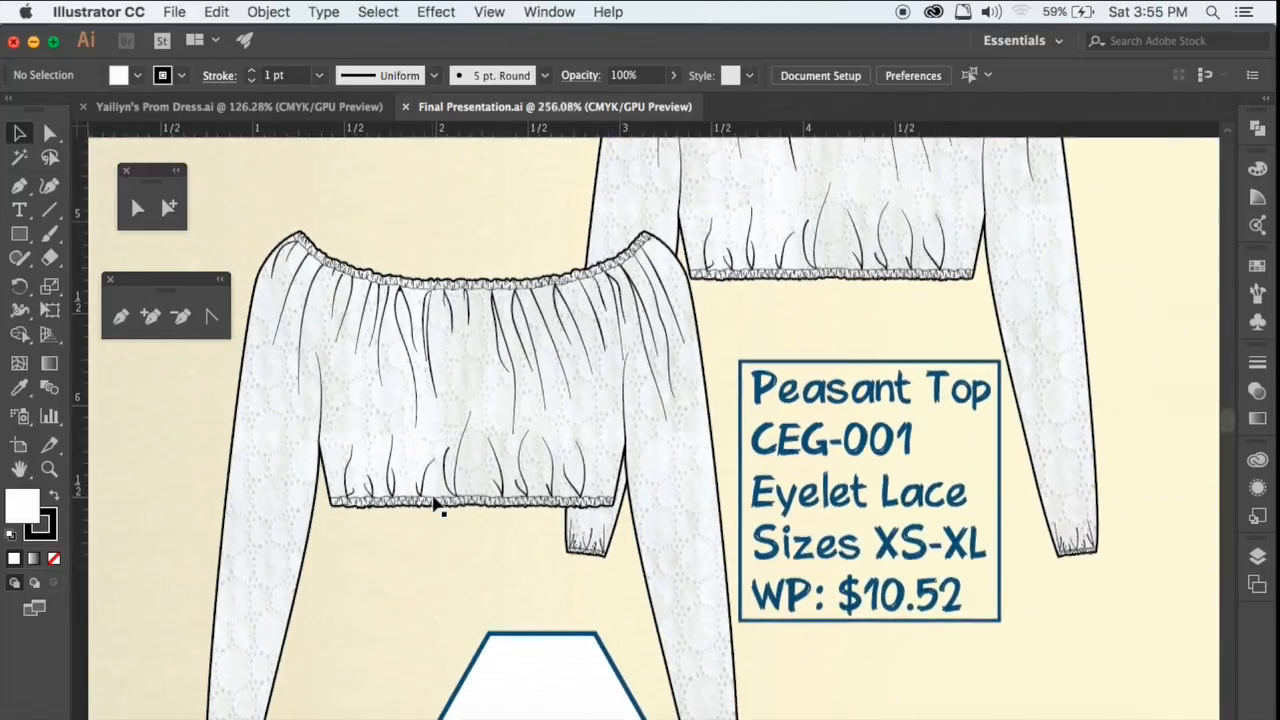
pyautogui.scroll(2, 437, 507)
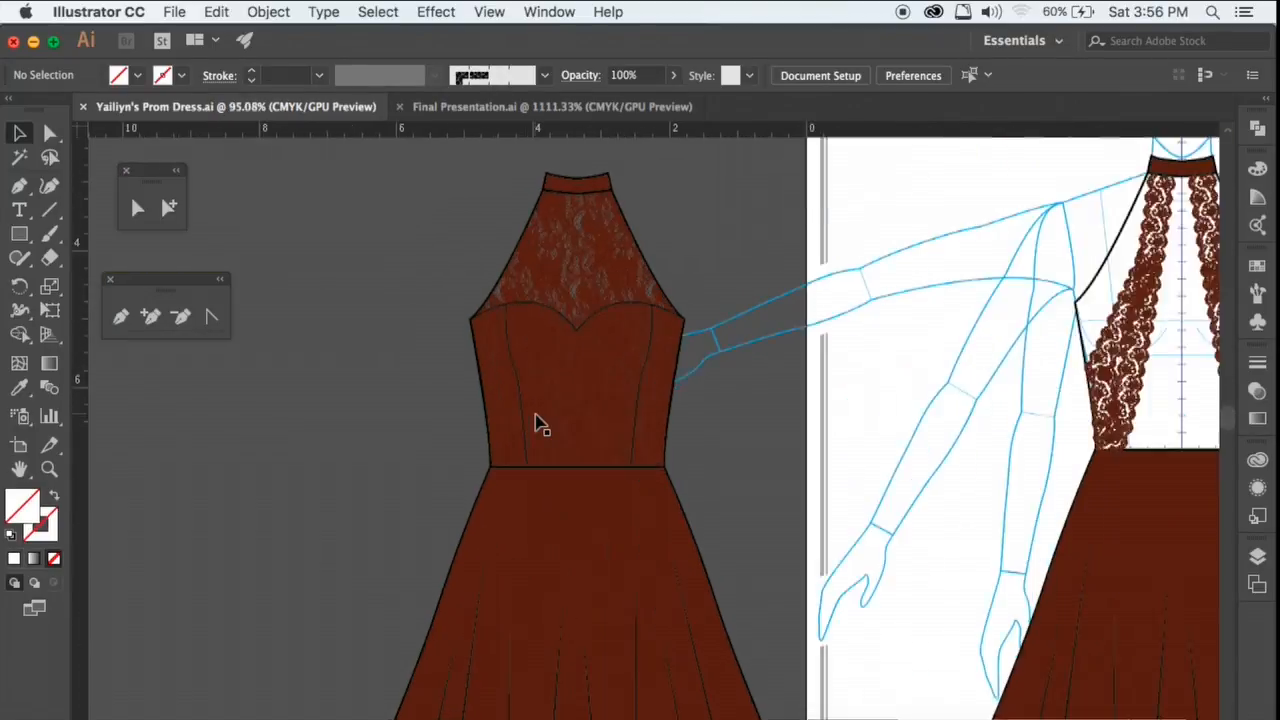
# - Examine the prom dress bodice's see-through lace up close and check which clip group holds it
pyautogui.scroll(4, 537, 424)
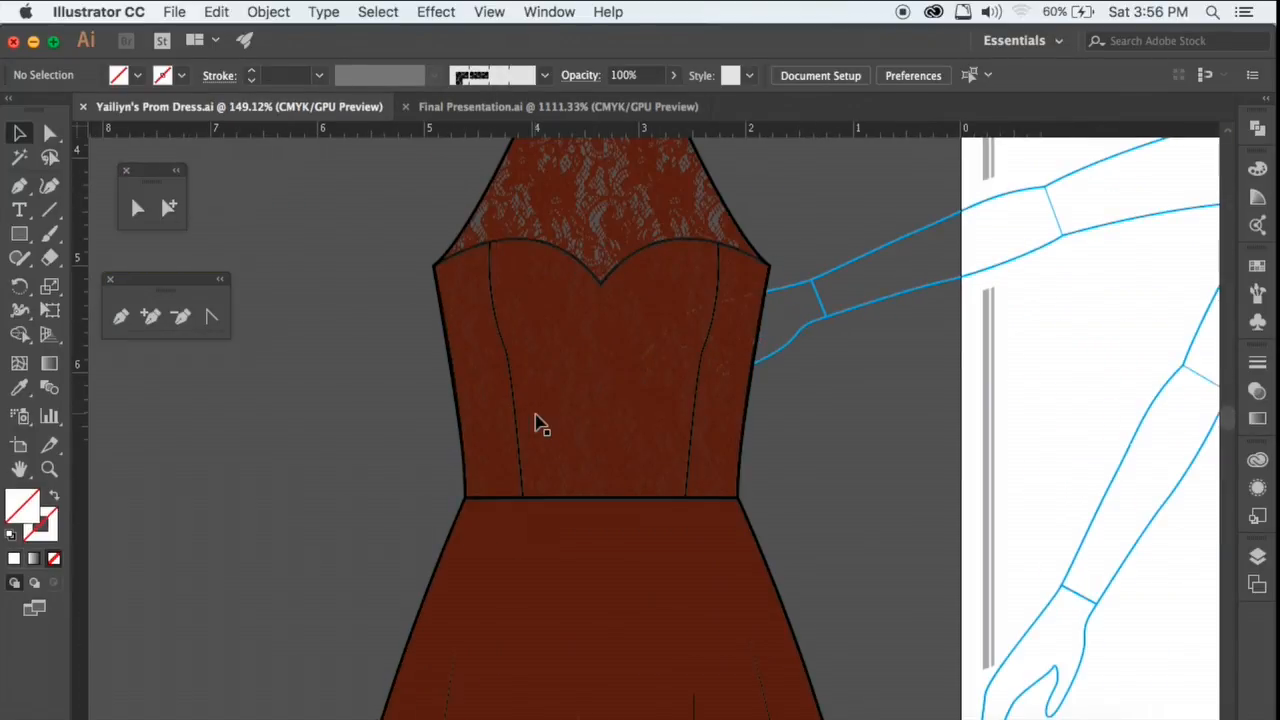
pyautogui.scroll(5, 537, 424)
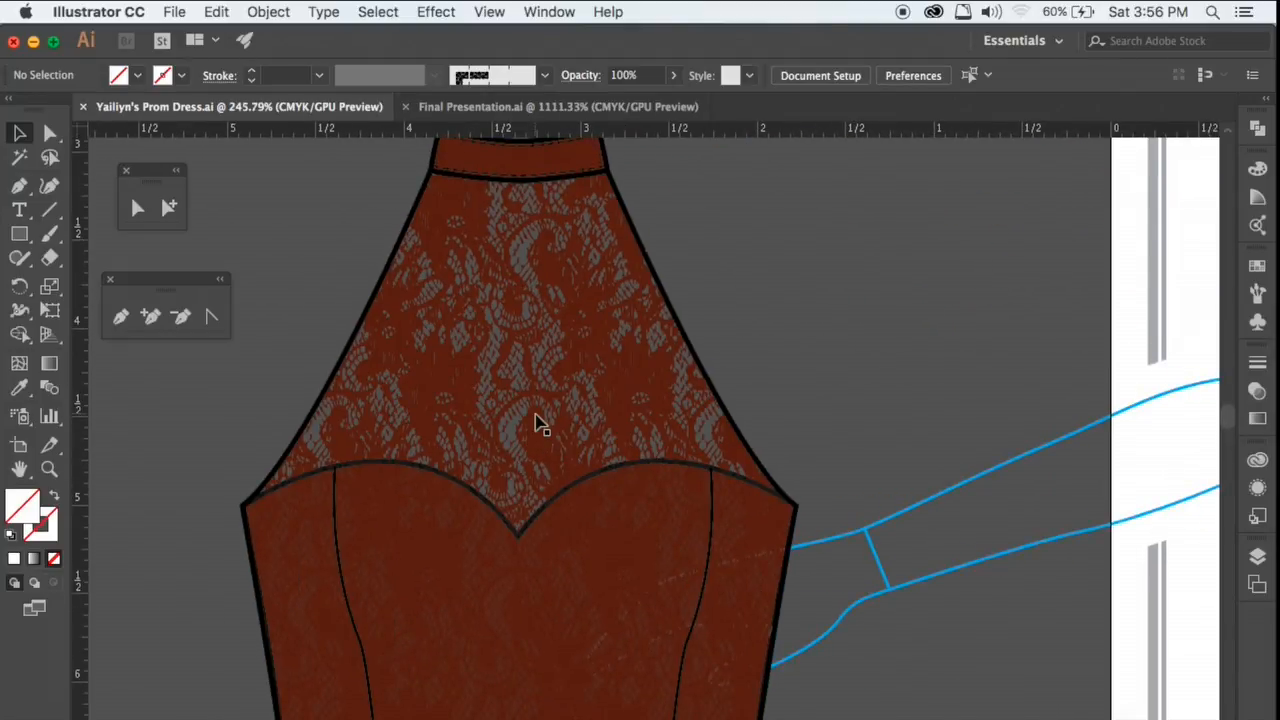
pyautogui.scroll(-3, 537, 424)
pyautogui.scroll(1, 531, 443)
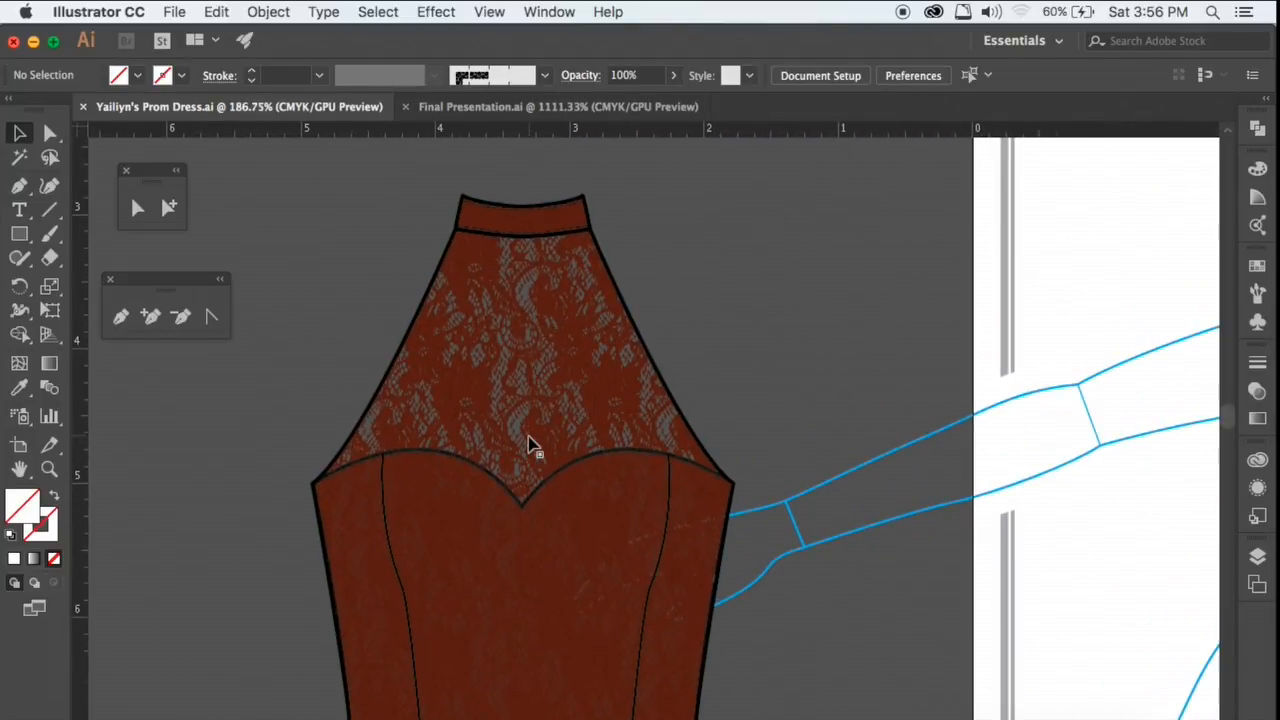
pyautogui.scroll(-5, 531, 446)
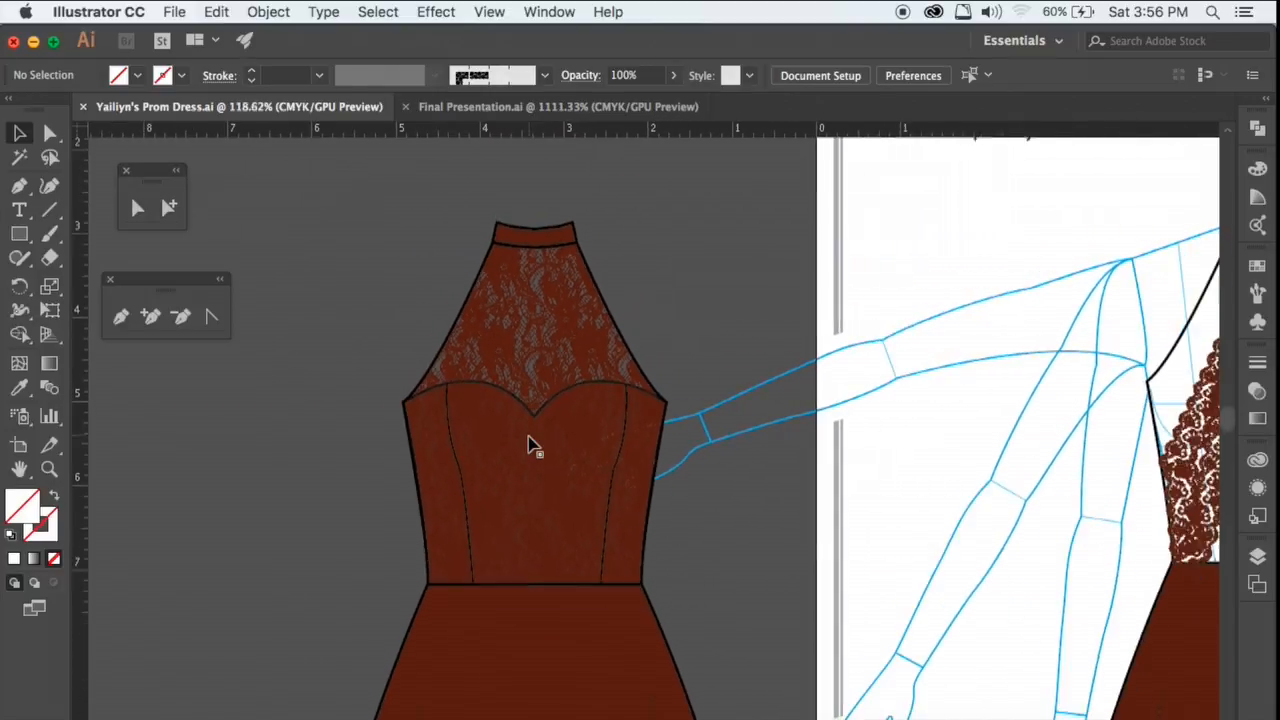
pyautogui.scroll(1, 530, 447)
pyautogui.hscroll(1, 530, 447)
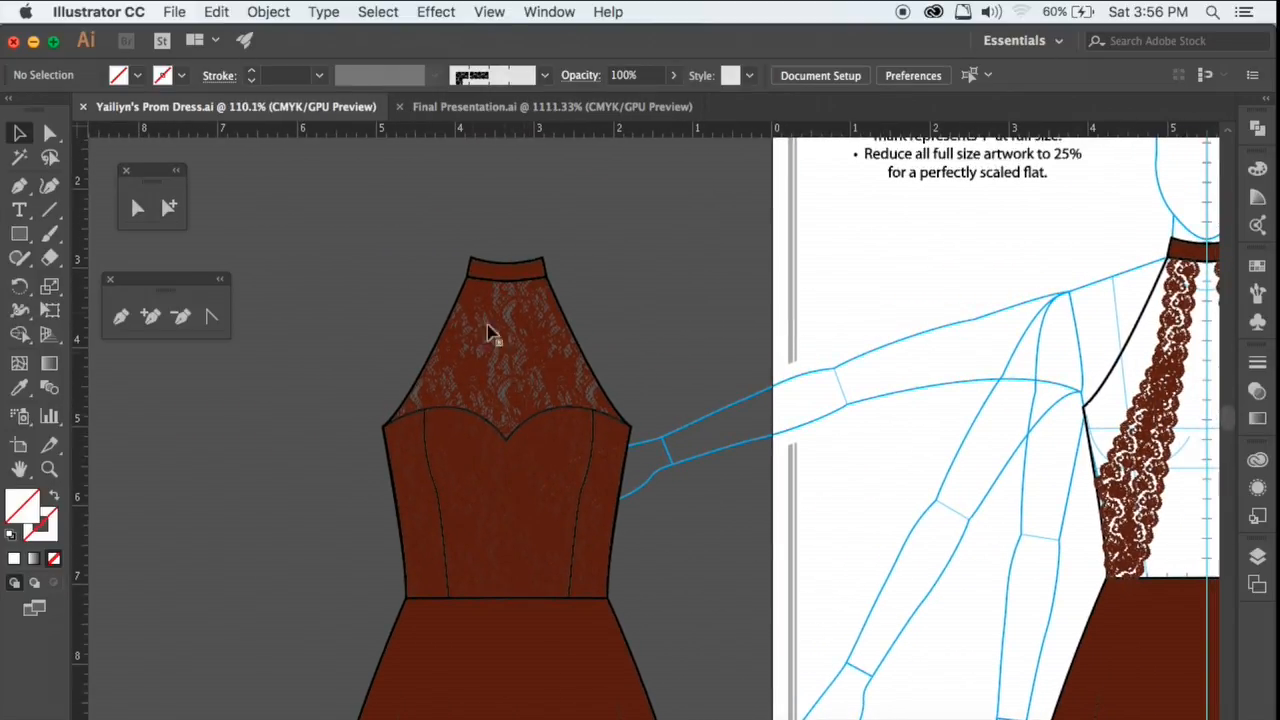
pyautogui.click(490, 365)
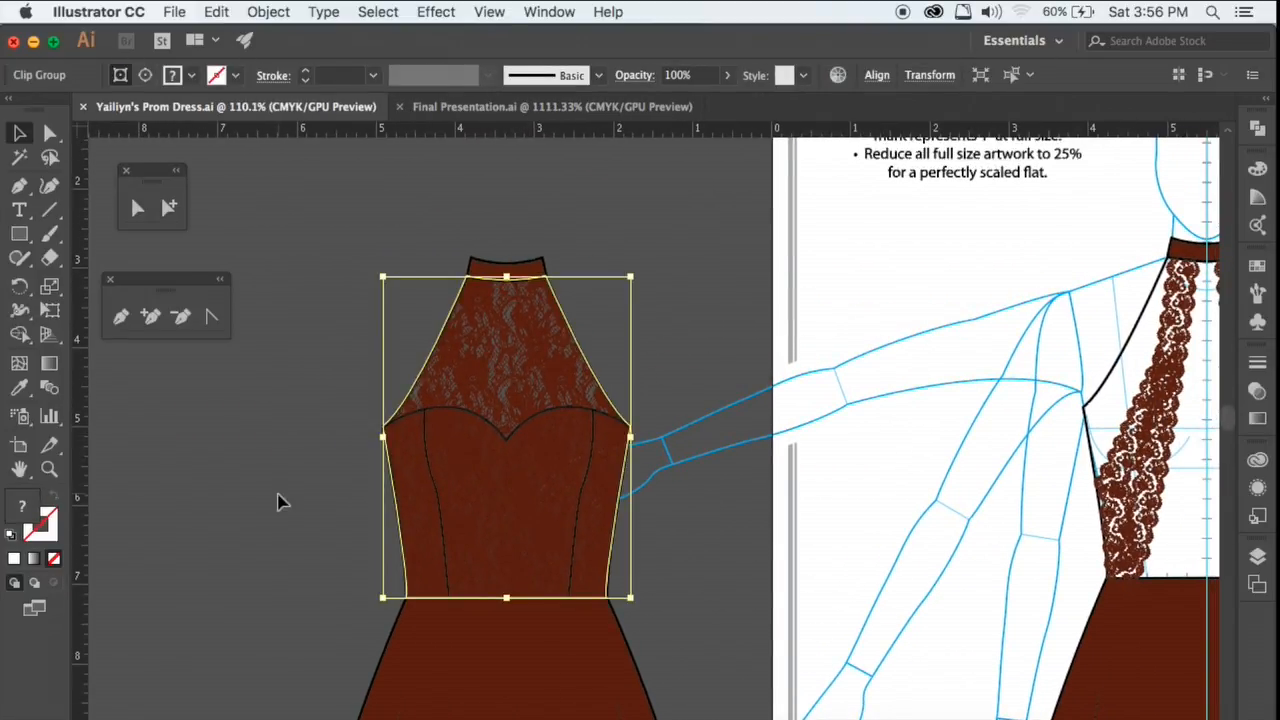
pyautogui.click(280, 503)
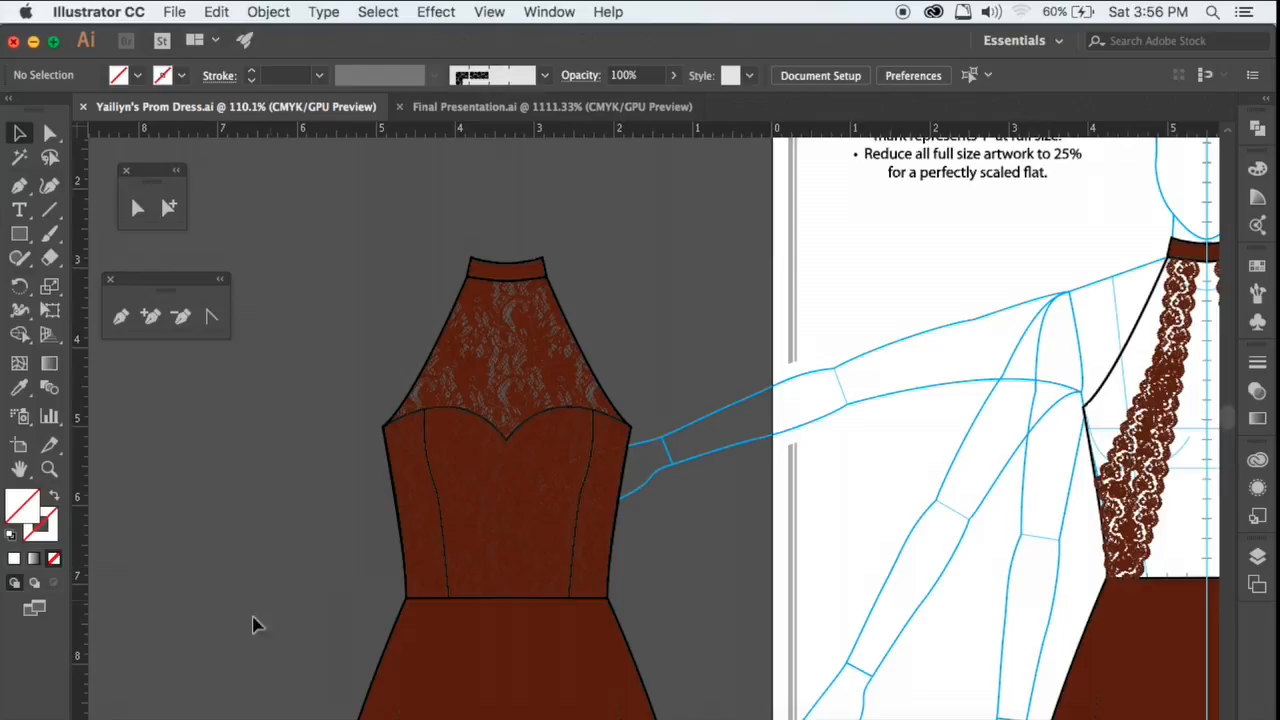
# - Open Lace.jpg from the Fashion Designs folder in Documents with Adobe Photoshop CC 2017
pyautogui.click(166, 718)
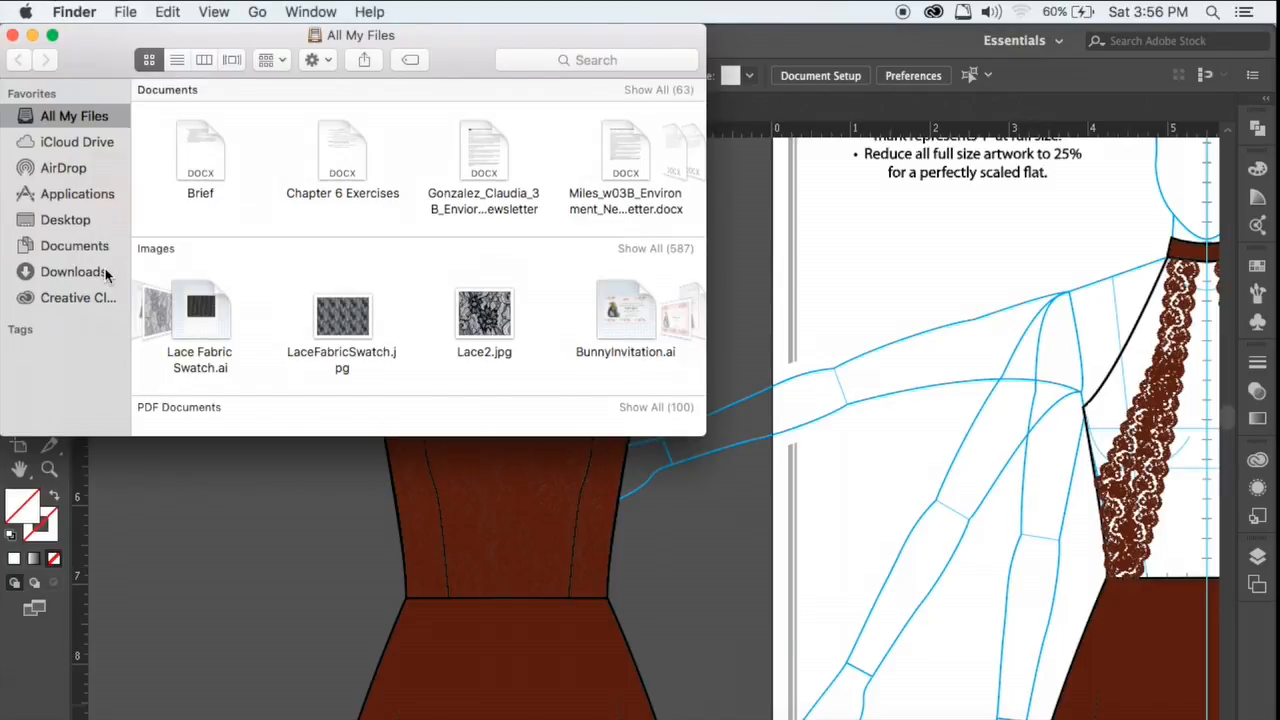
pyautogui.click(82, 245)
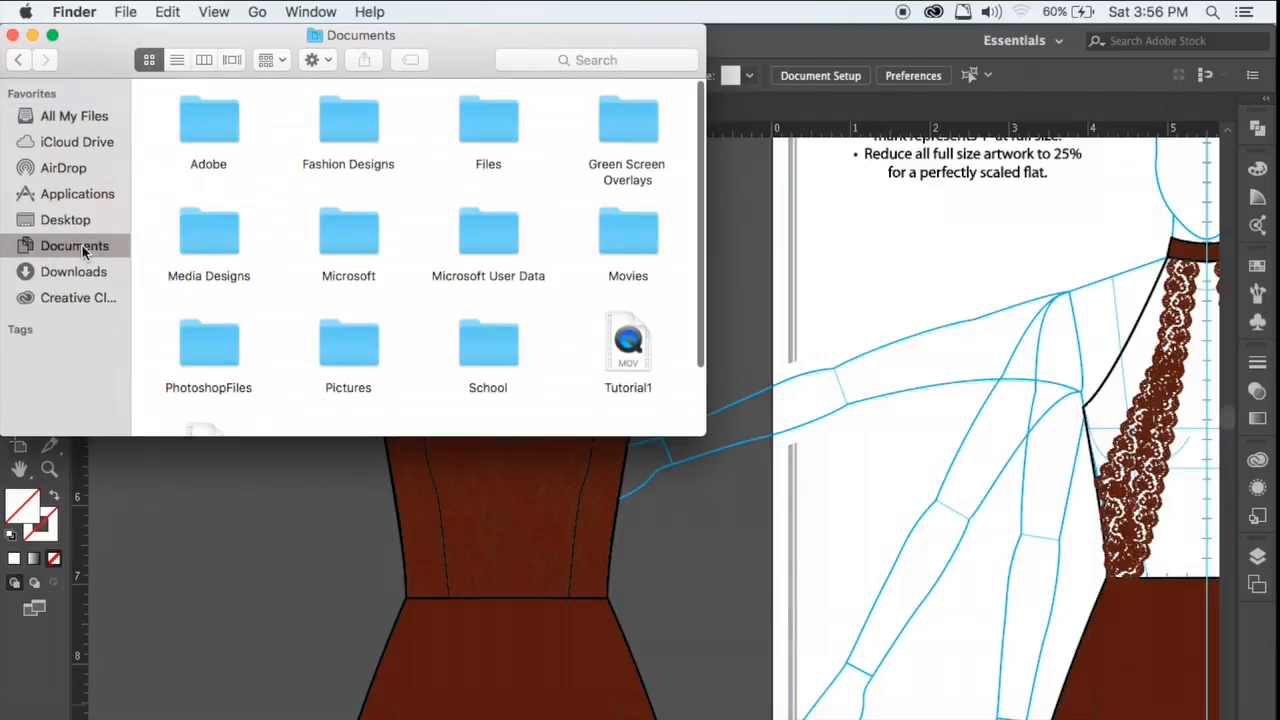
pyautogui.doubleClick(354, 116)
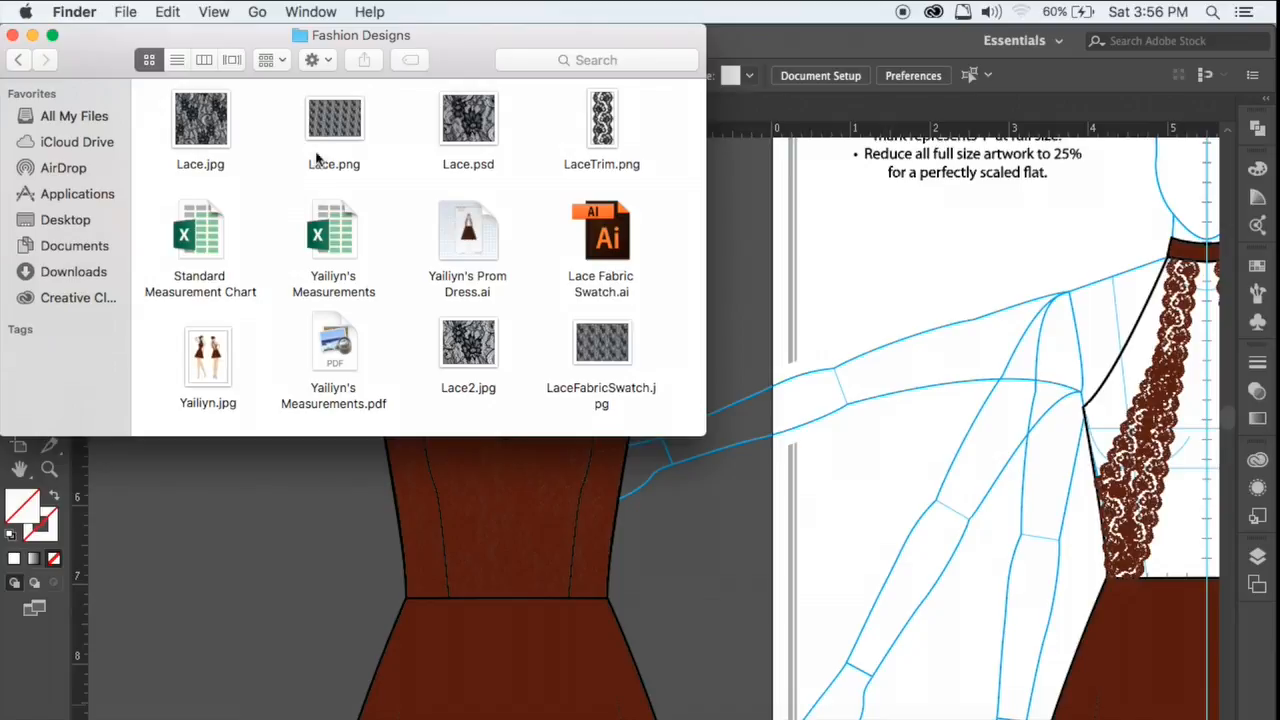
pyautogui.click(210, 124)
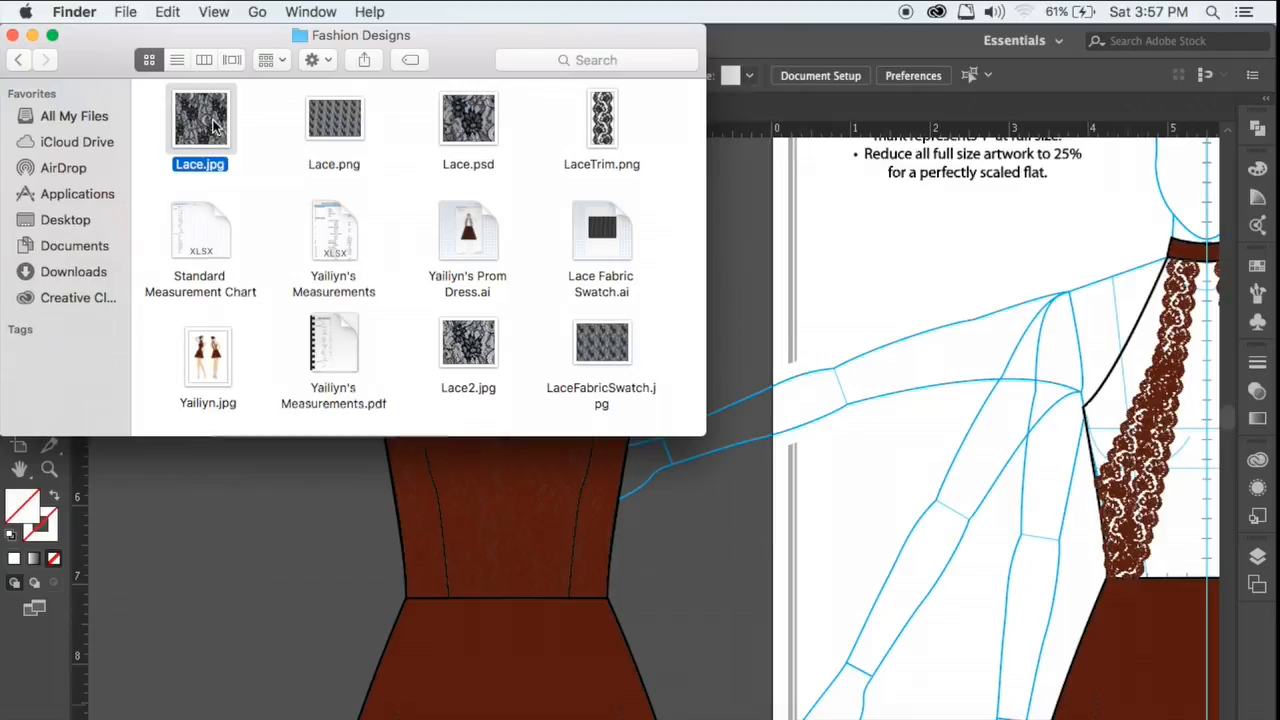
pyautogui.rightClick(213, 123)
pyautogui.moveTo(280, 155)
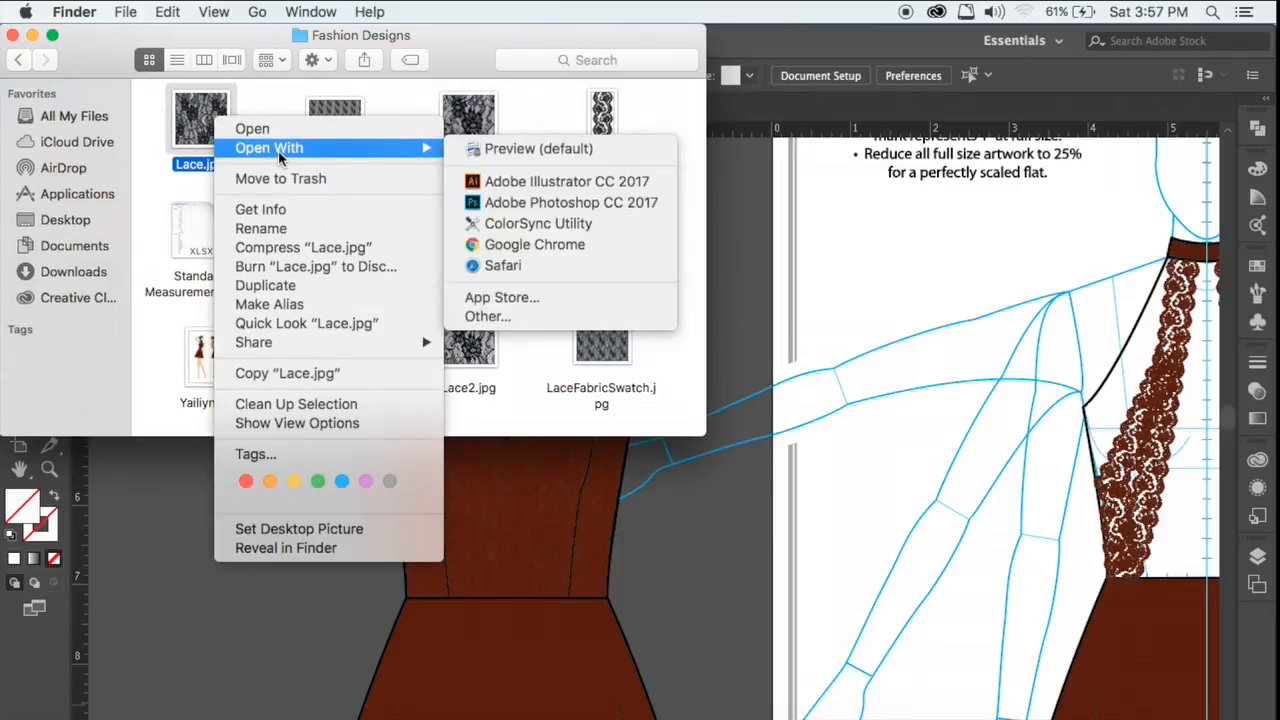
pyautogui.click(492, 202)
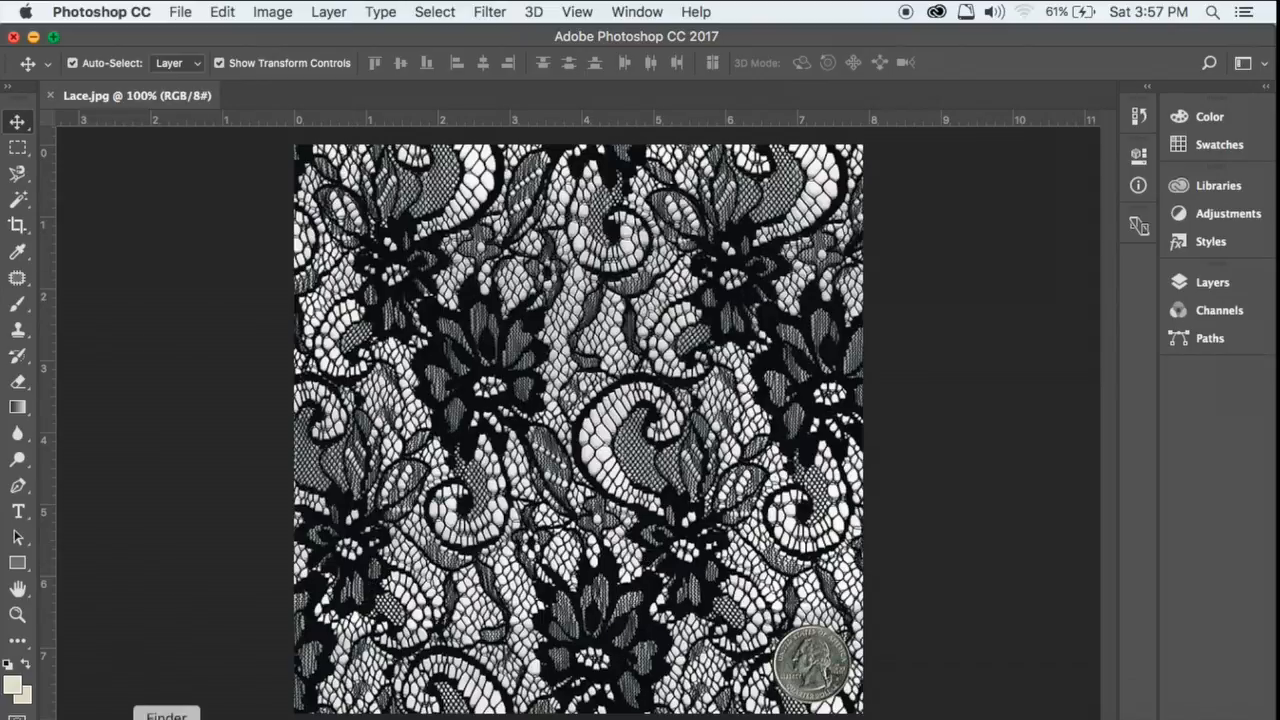
# - Open Lace.psd from the Fashion Designs folder, and return to the Lace.jpg document
pyautogui.click(166, 718)
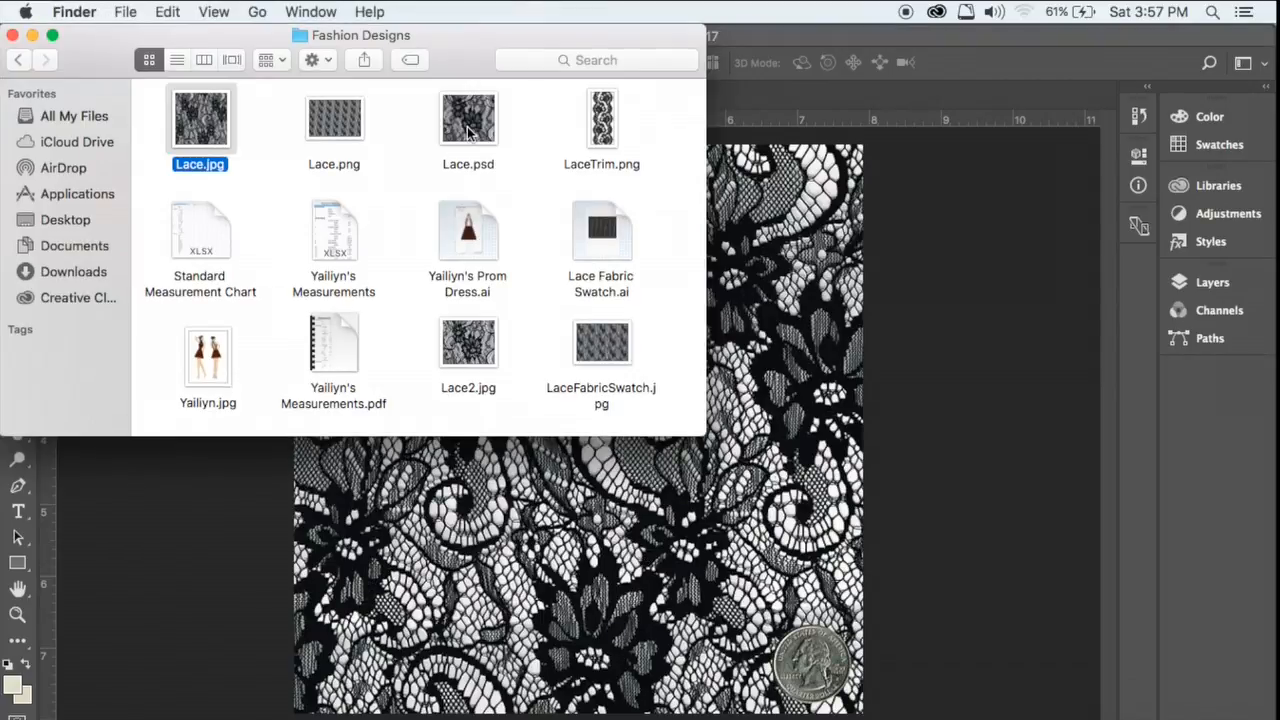
pyautogui.doubleClick(468, 132)
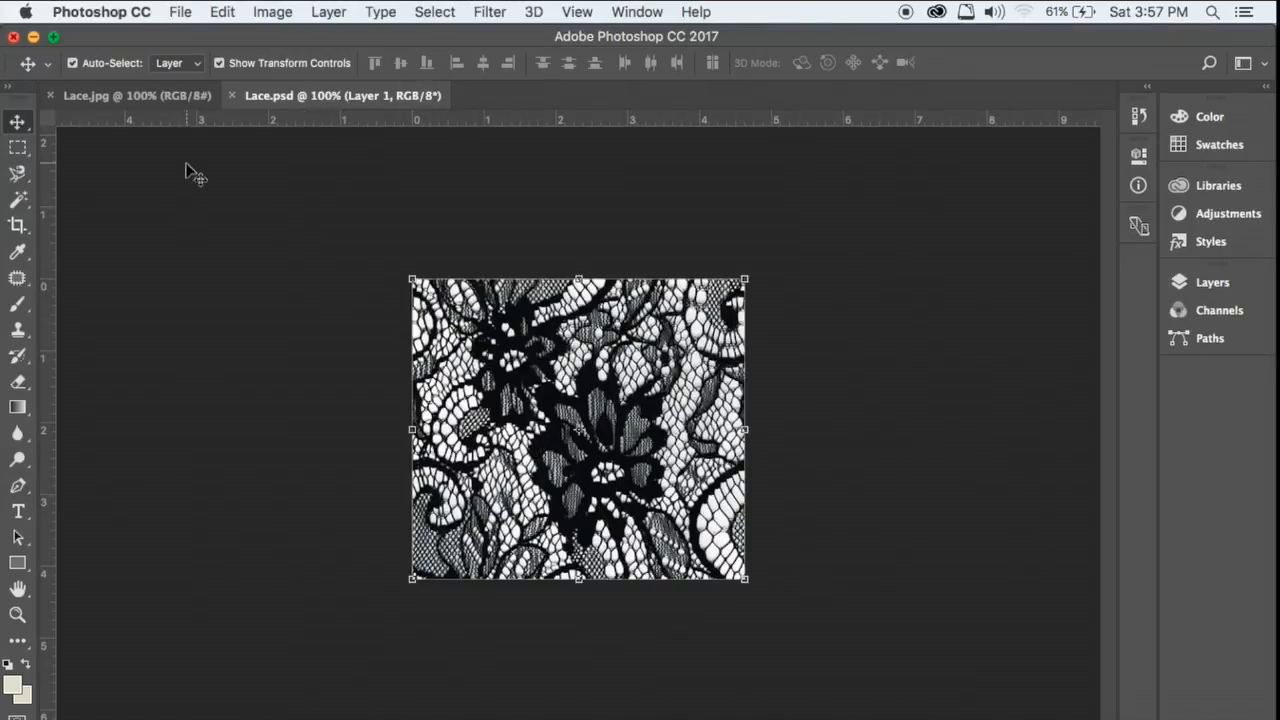
pyautogui.click(166, 100)
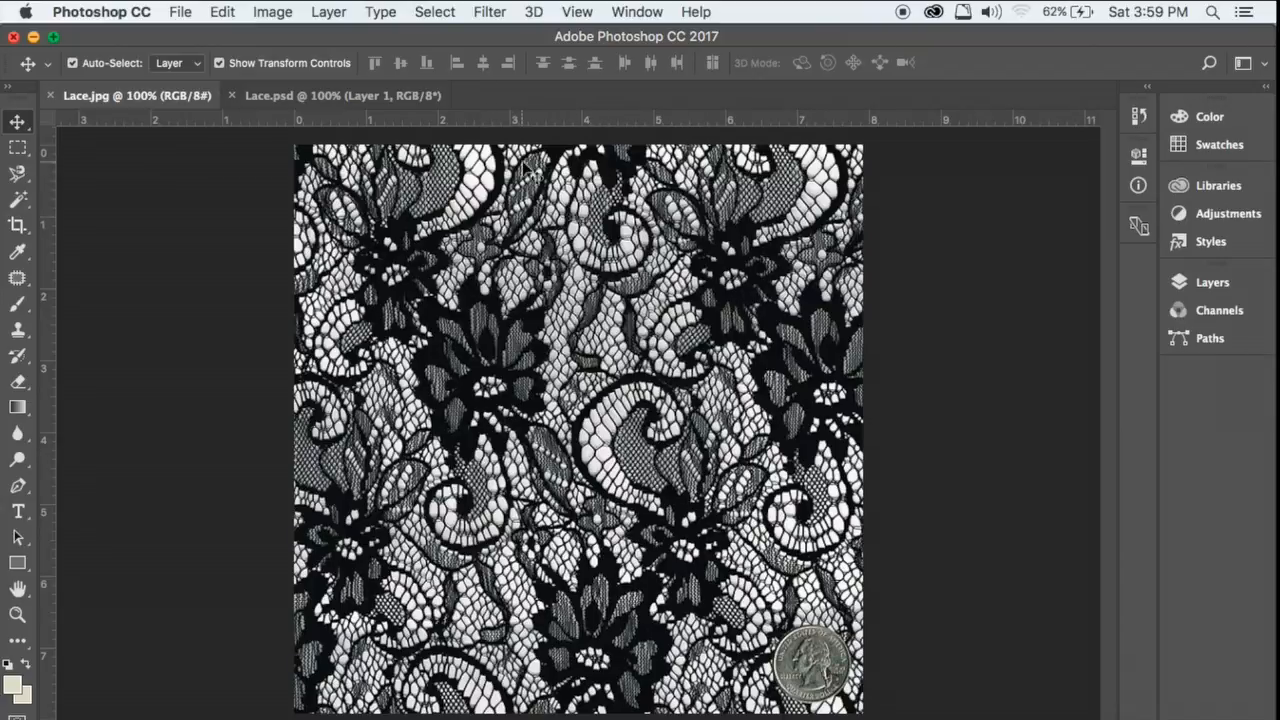
# - Crop the lace photo to about 4.83 by 4.06 inches around the two upper-left flowers, cutting off the coin
pyautogui.click(17, 225)
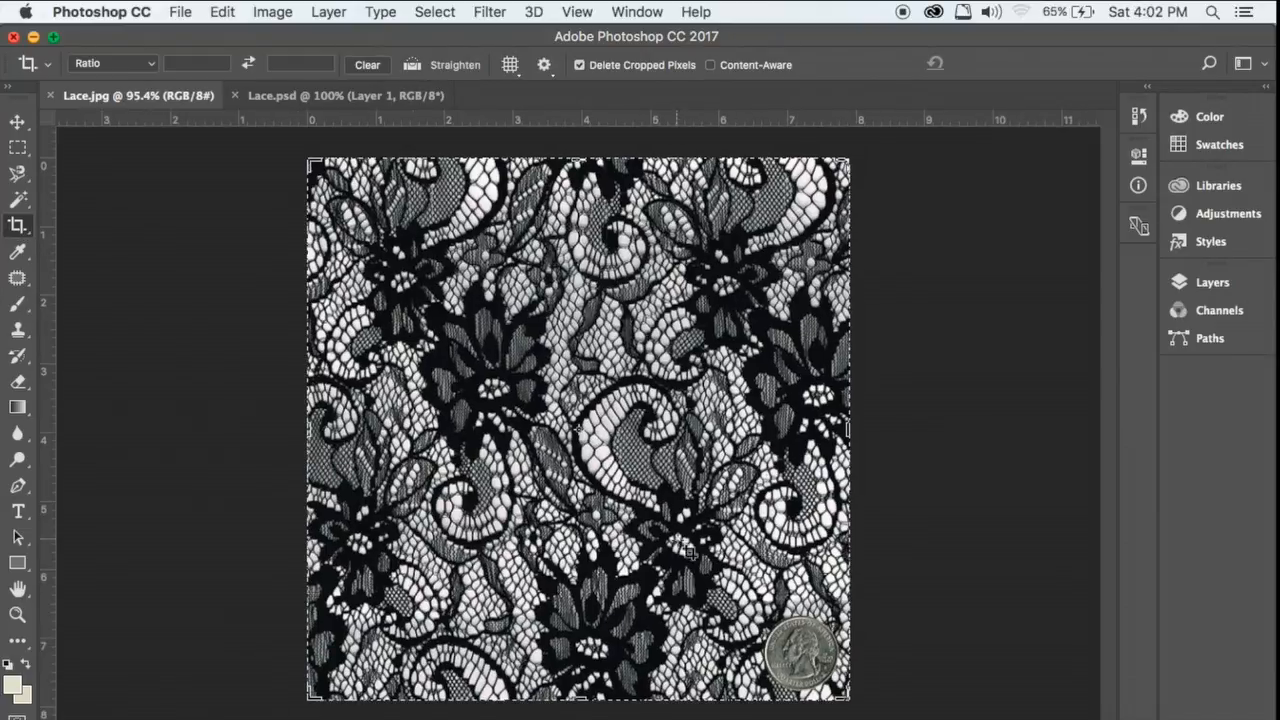
pyautogui.moveTo(686, 547); pyautogui.dragTo(740, 588)
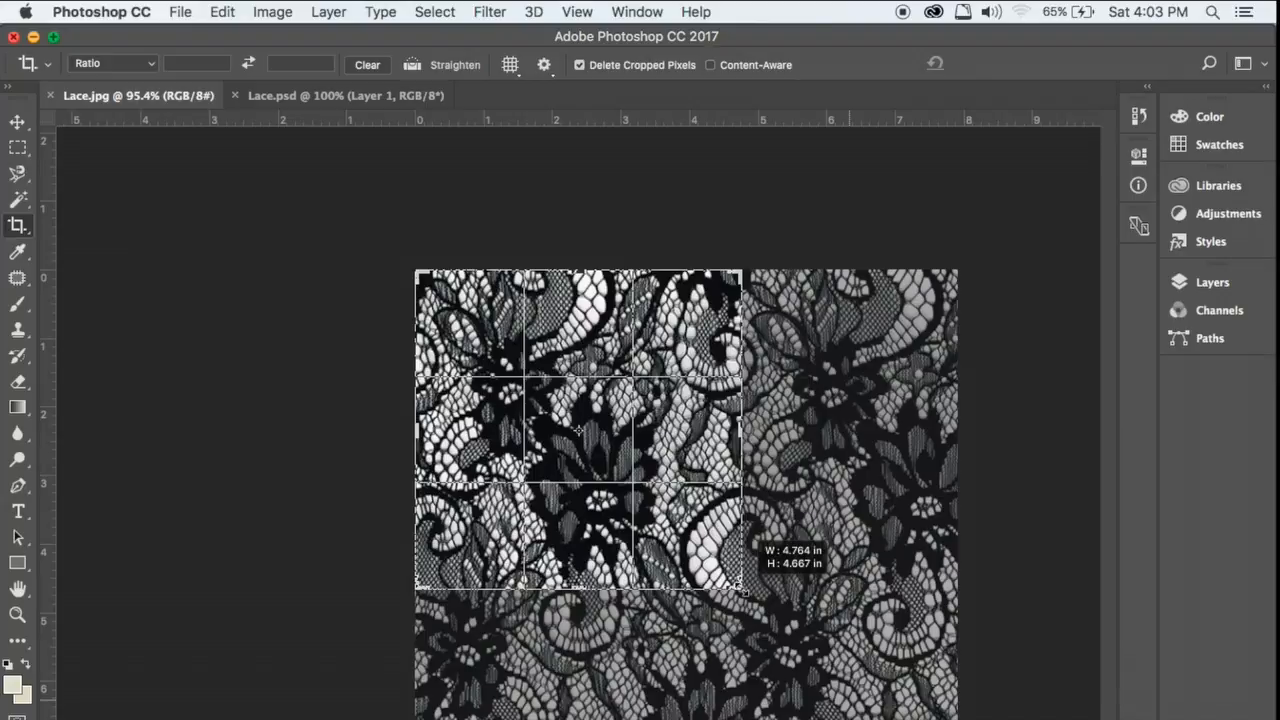
pyautogui.moveTo(742, 590); pyautogui.dragTo(746, 591)
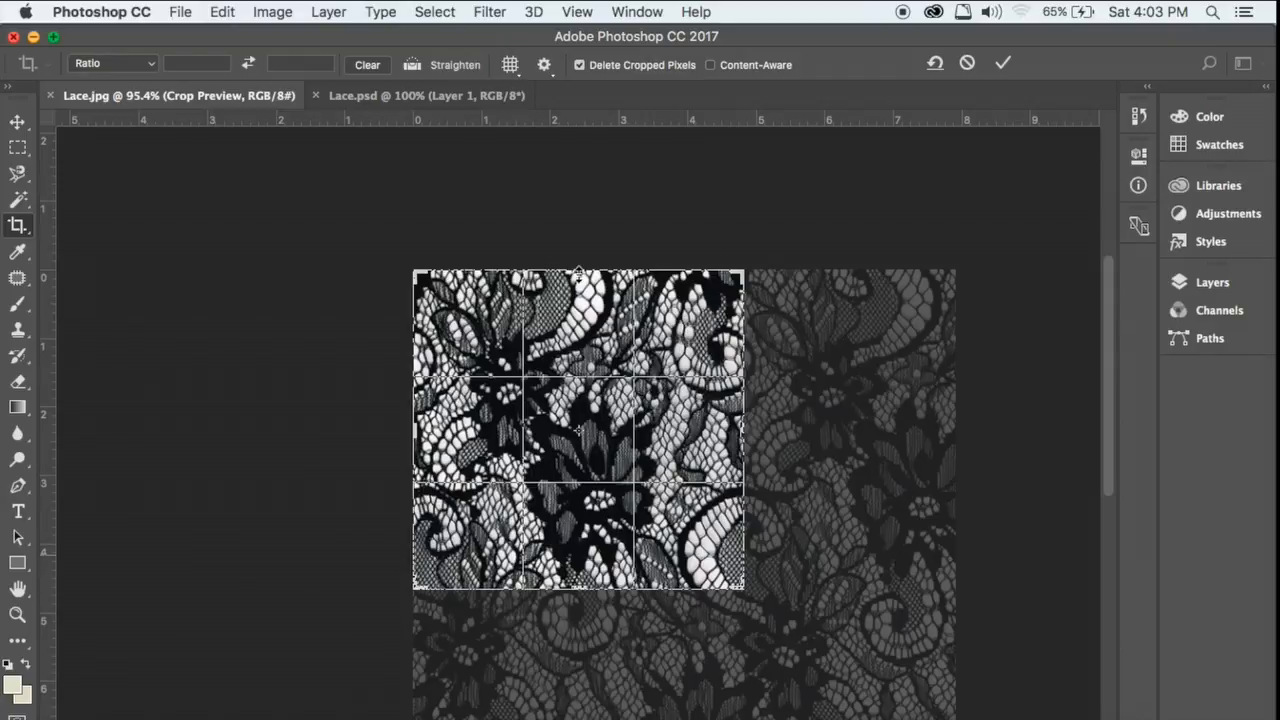
pyautogui.moveTo(579, 272); pyautogui.dragTo(580, 293)
pyautogui.press('Return')
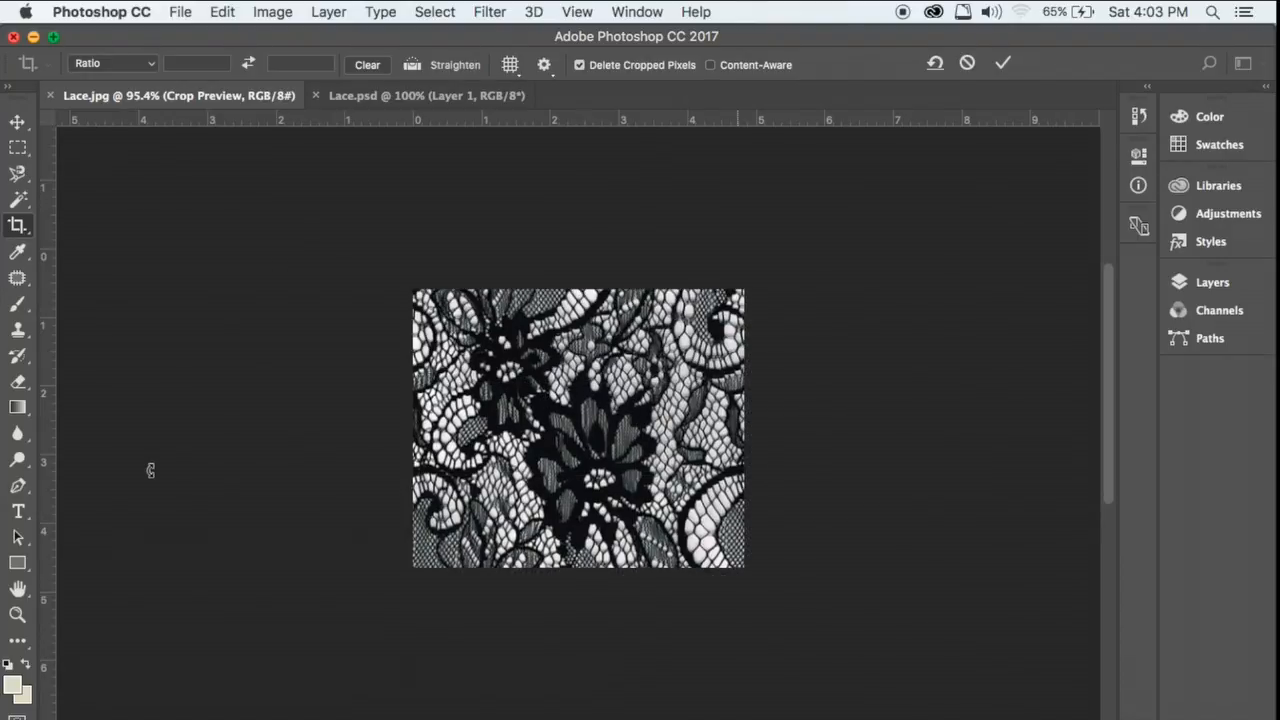
# - Add a Brightness/Contrast adjustment with brightness 74 and increased contrast, and merge it down into the lace image
pyautogui.click(17, 121)
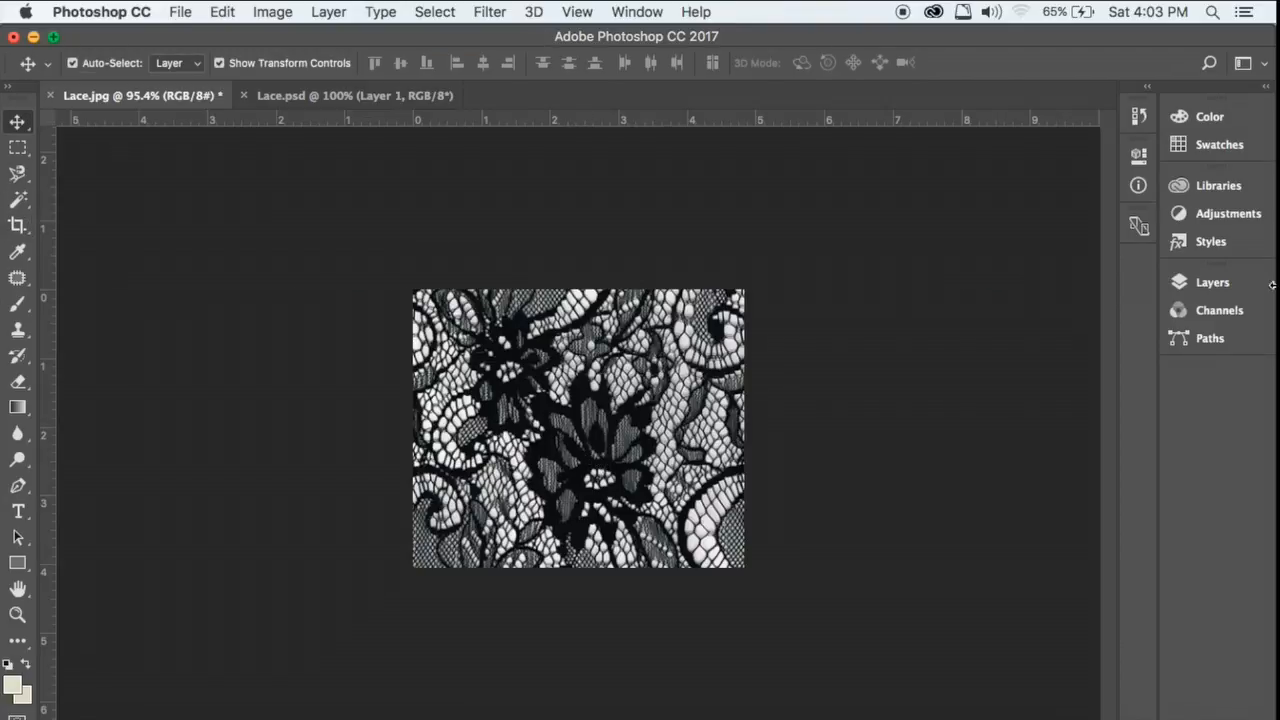
pyautogui.click(1219, 222)
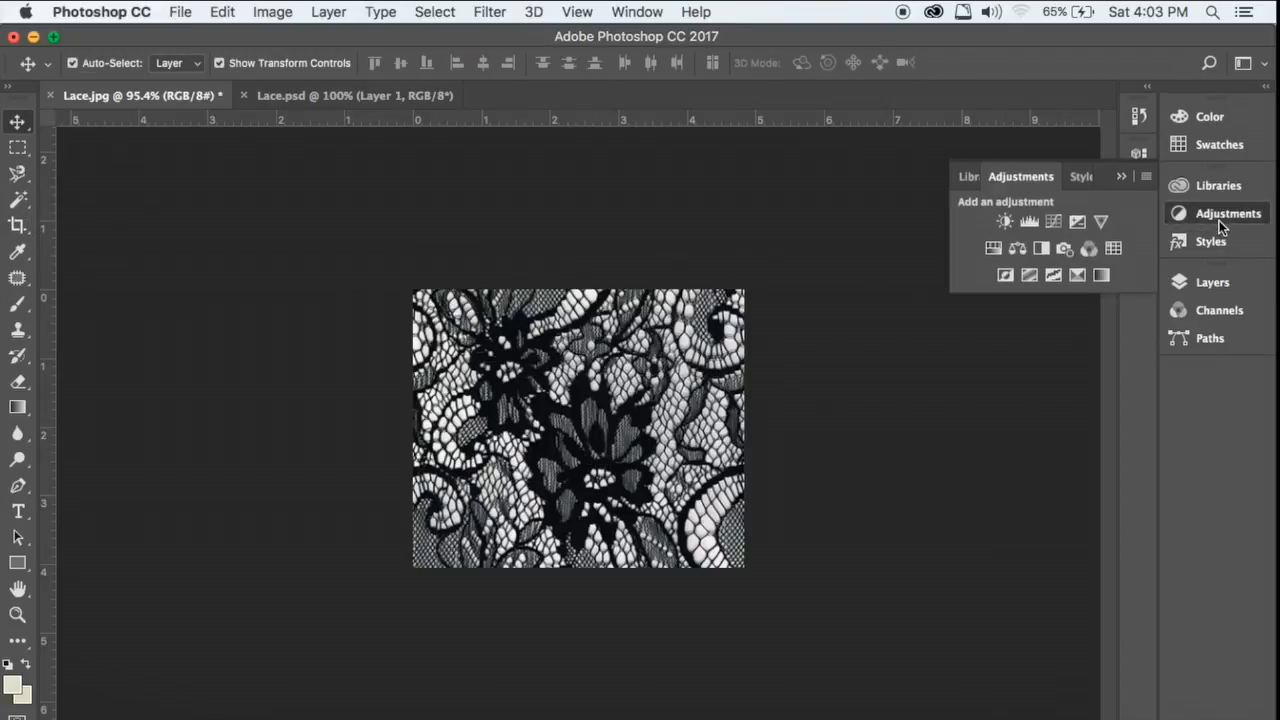
pyautogui.click(1003, 221)
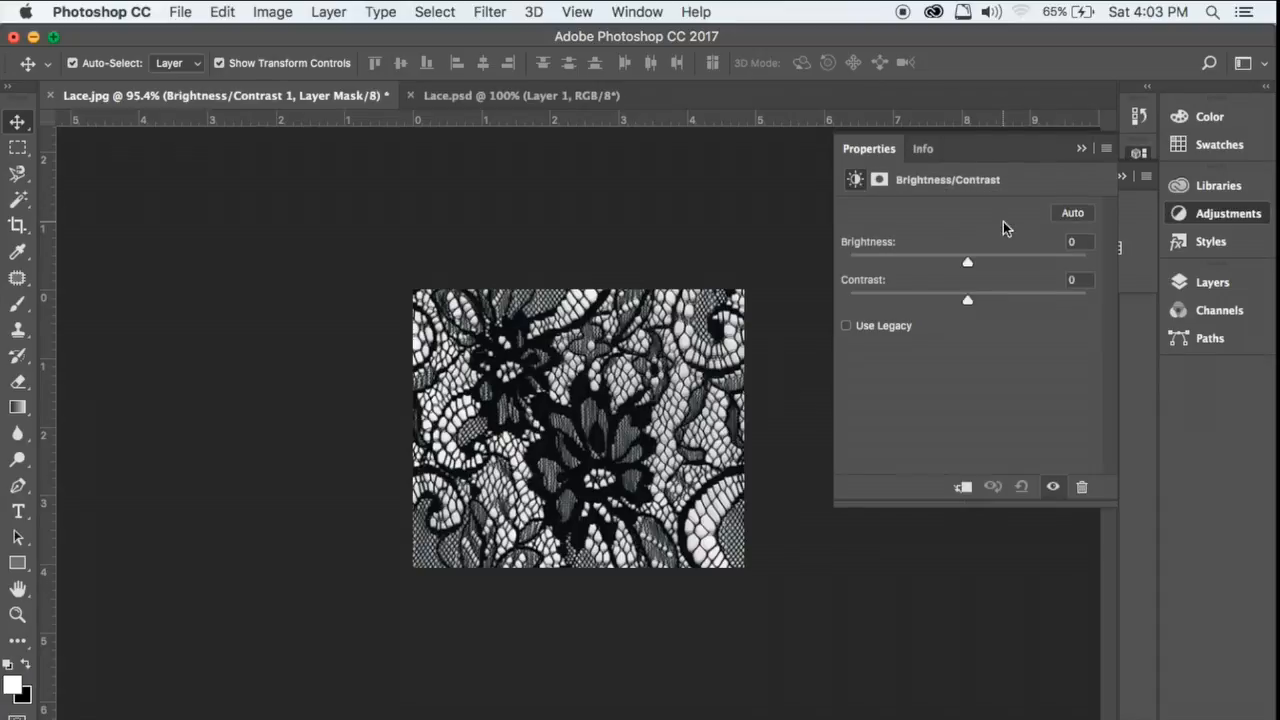
pyautogui.moveTo(969, 262); pyautogui.dragTo(1028, 270)
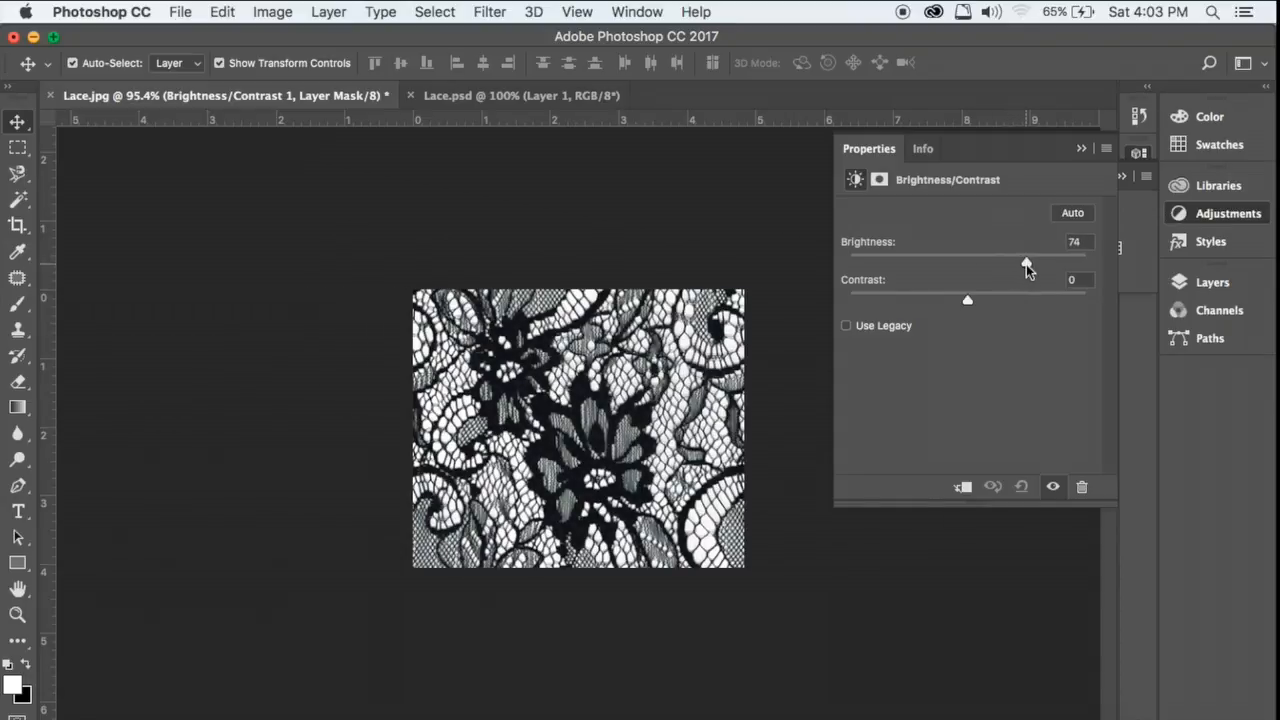
pyautogui.moveTo(968, 301); pyautogui.dragTo(1032, 300)
pyautogui.press('super+e')
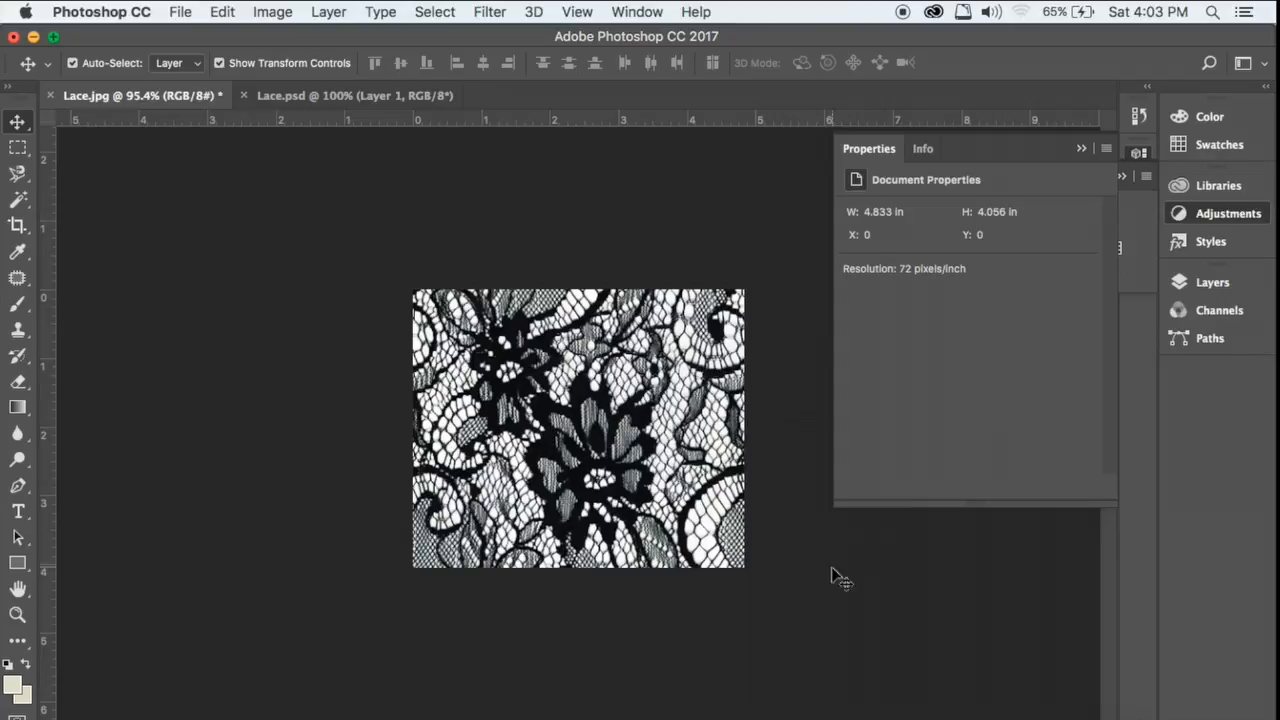
pyautogui.click(1206, 216)
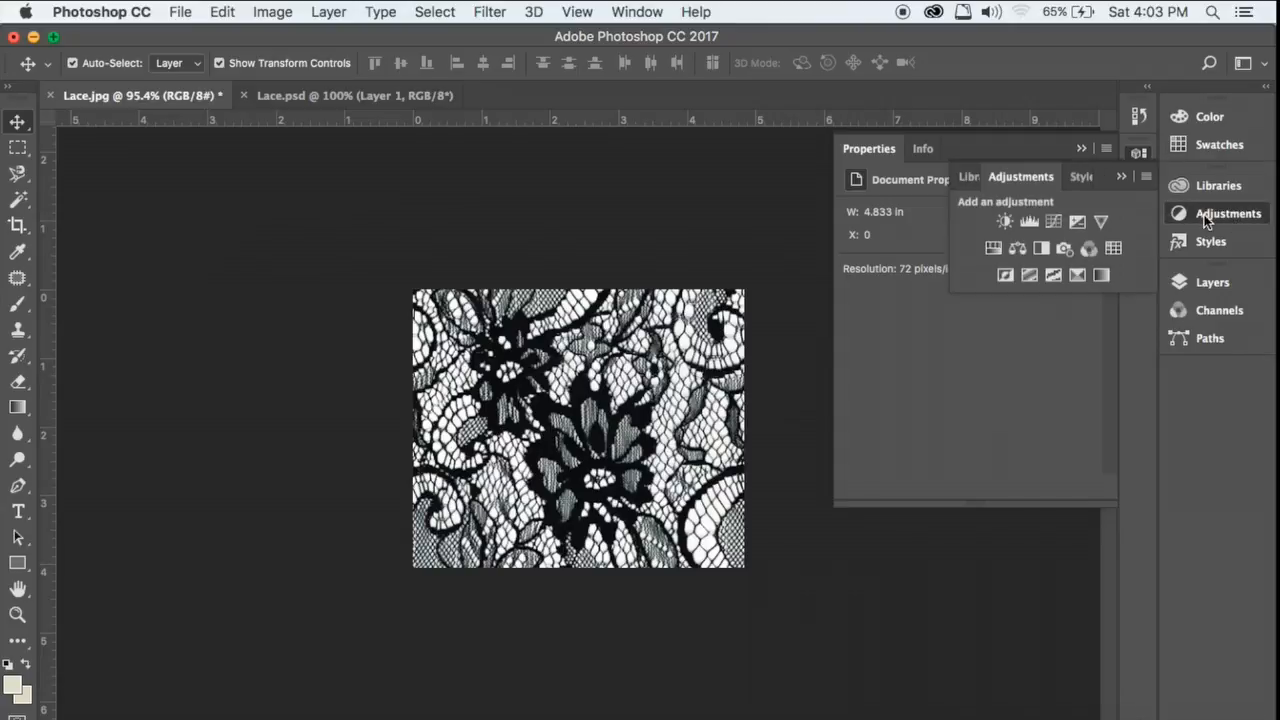
pyautogui.click(1121, 176)
pyautogui.click(1082, 149)
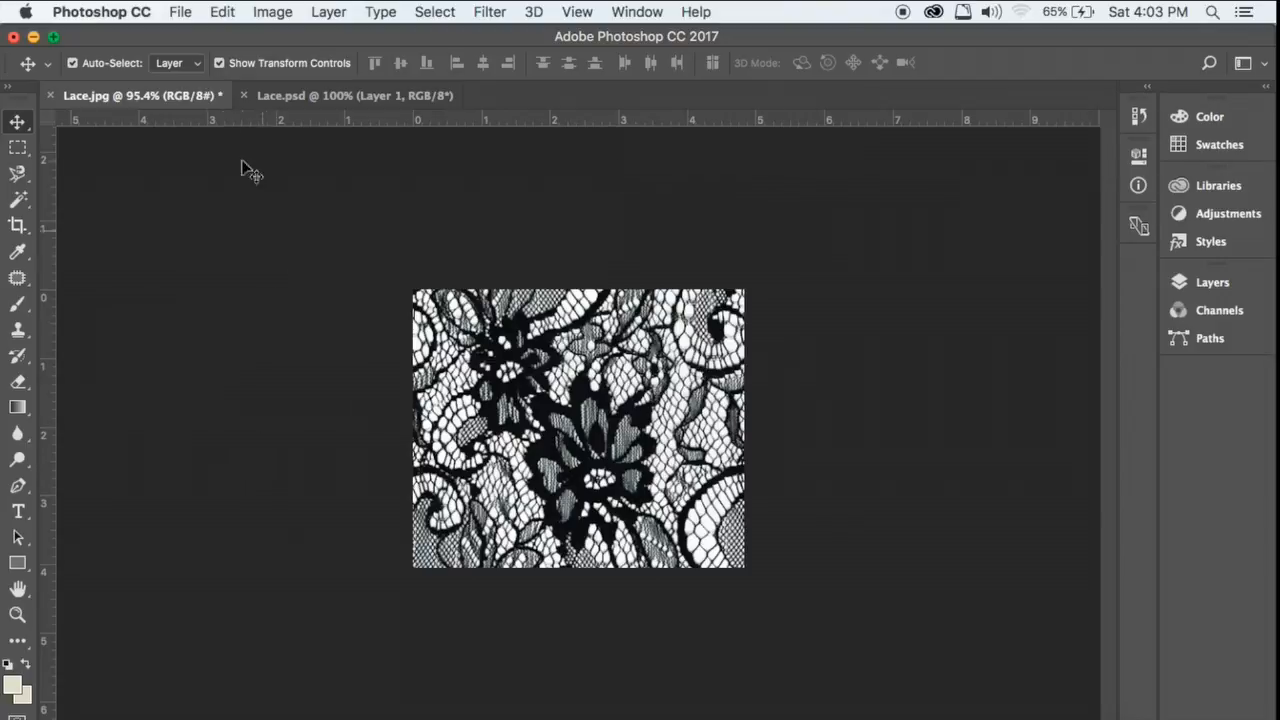
pyautogui.click(181, 13)
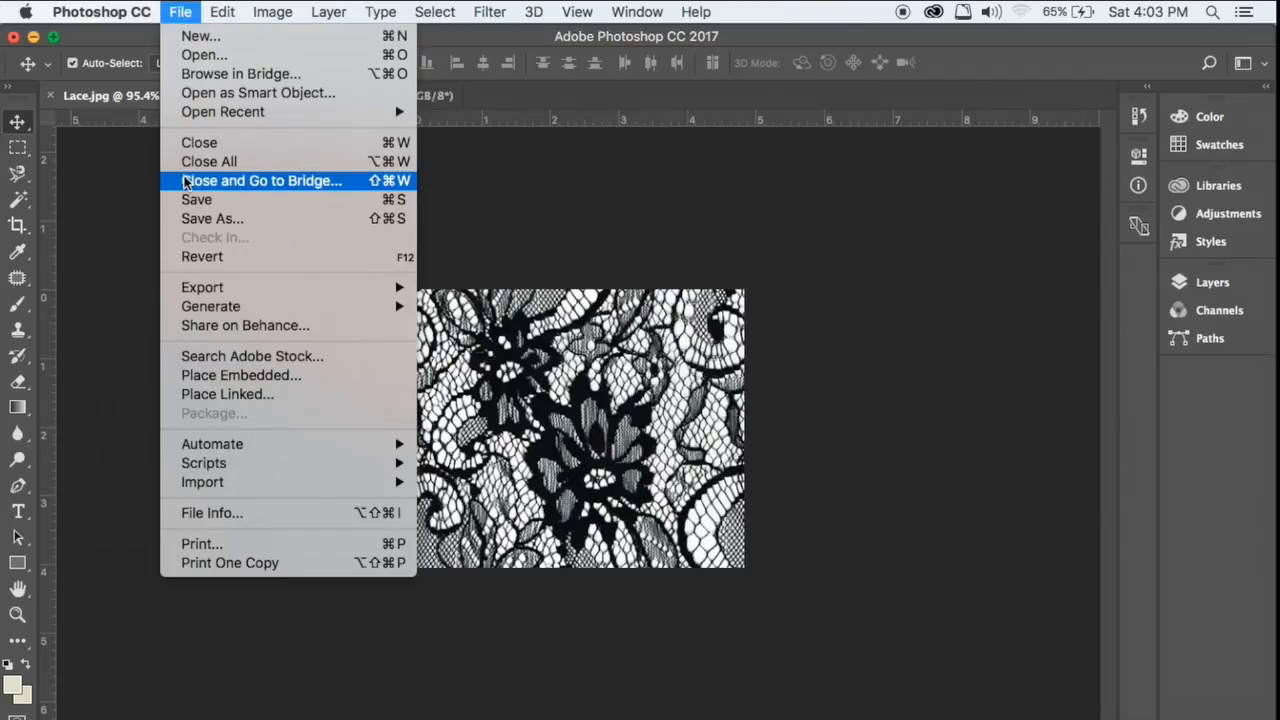
pyautogui.click(187, 203)
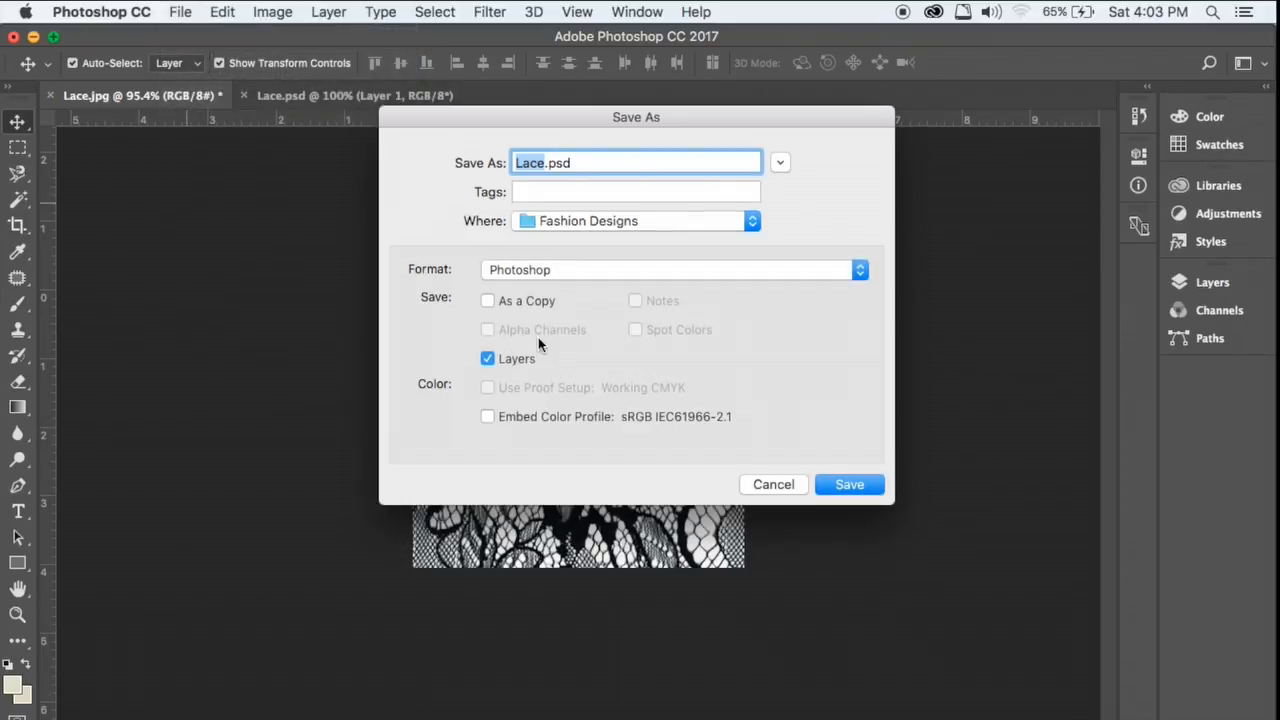
pyautogui.click(605, 272)
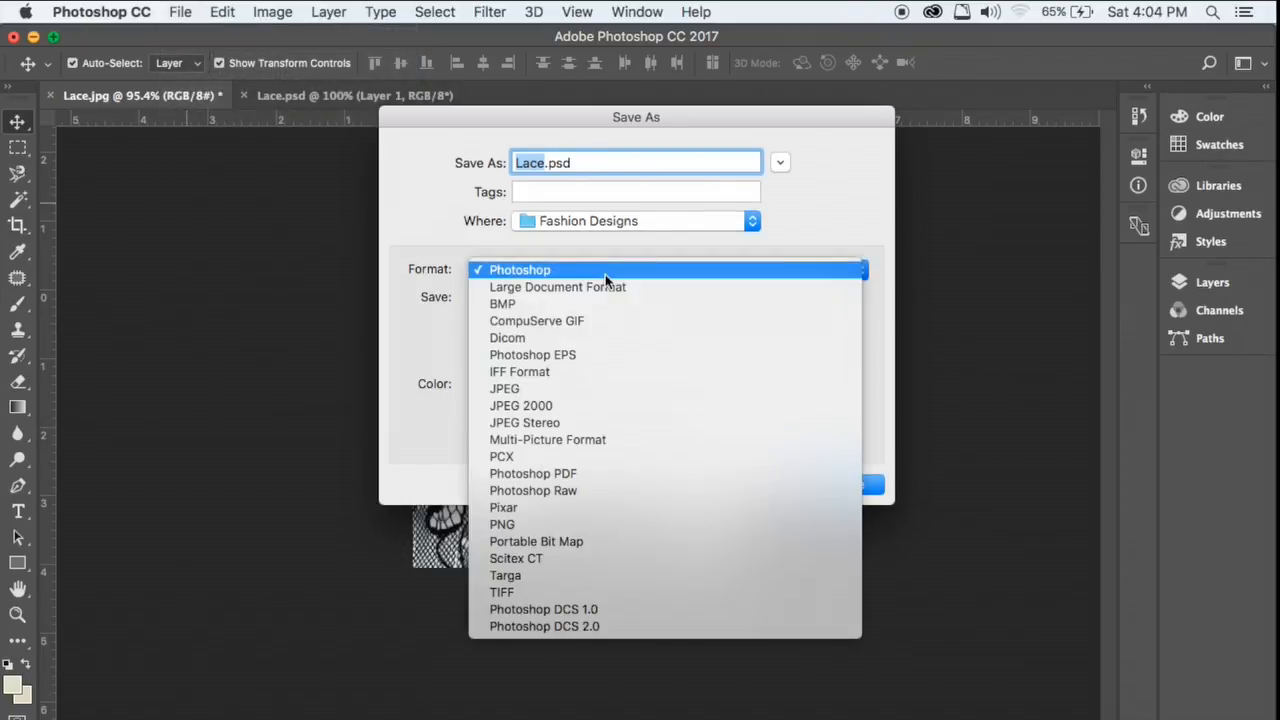
pyautogui.click(593, 392)
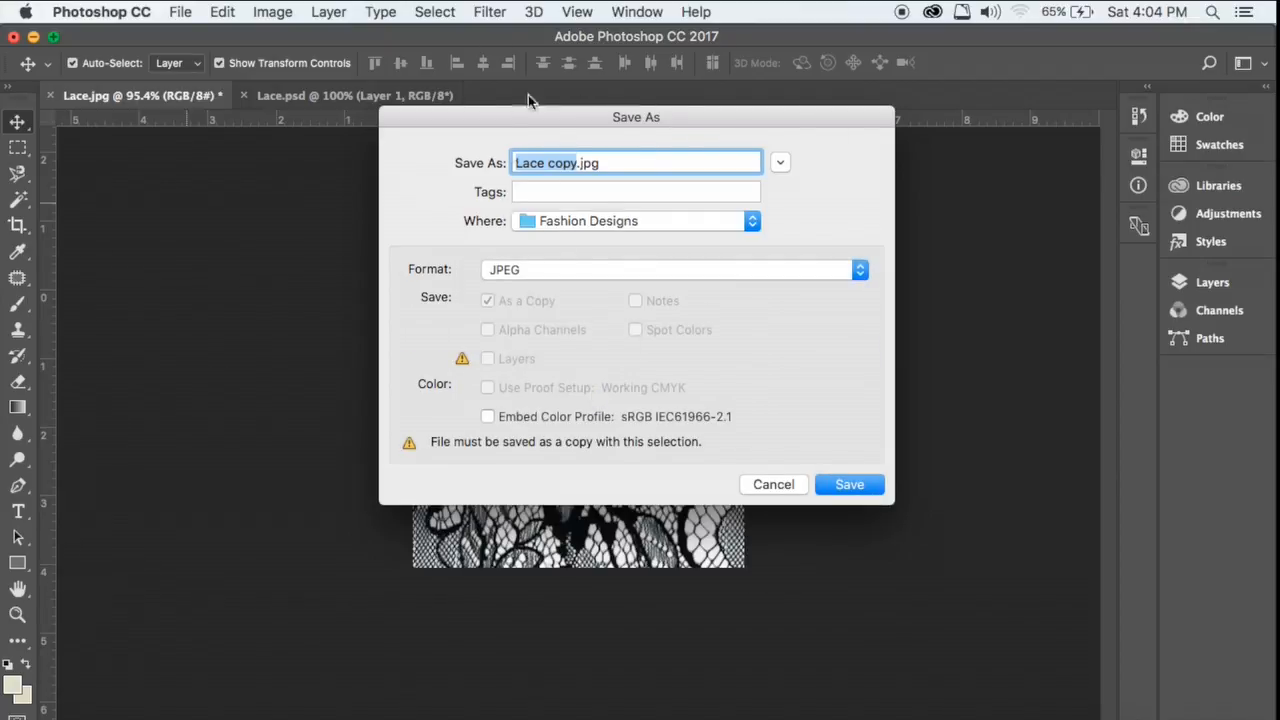
pyautogui.click(772, 484)
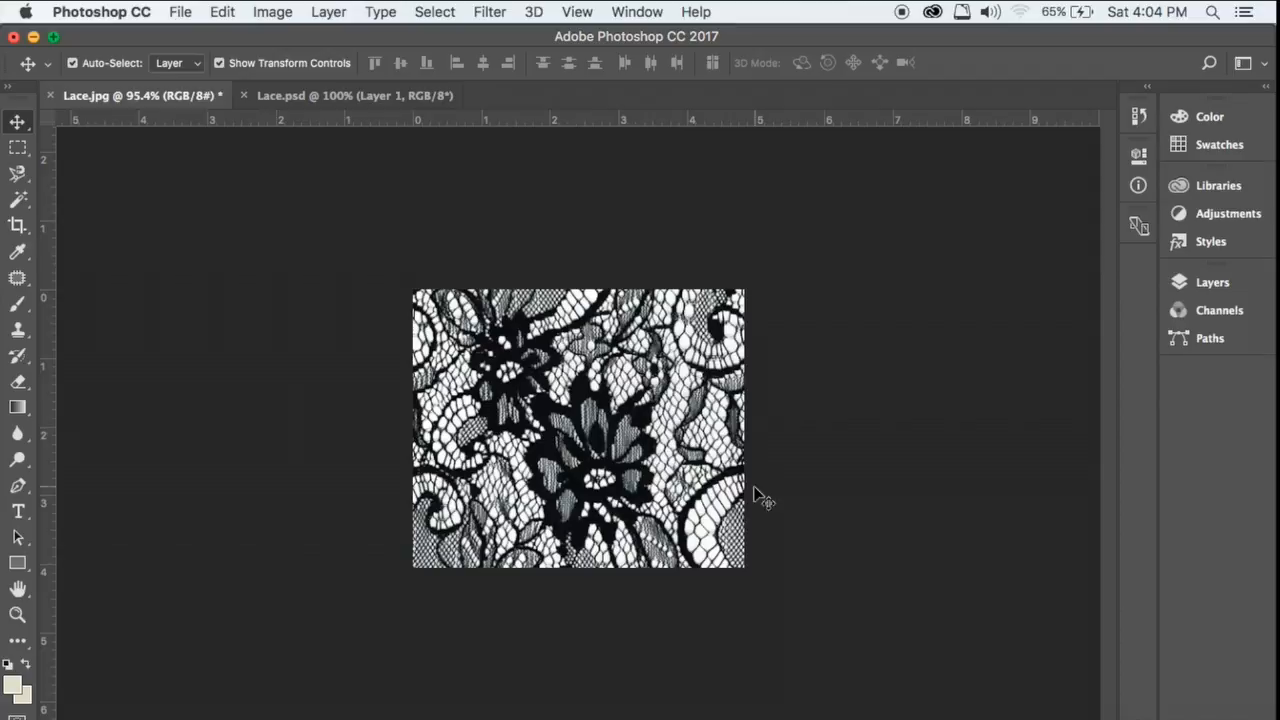
# - Create a new 11 x 8 inch landscape document at 72 pixels/inch in RGB Color with transparent background contents
pyautogui.click(362, 97)
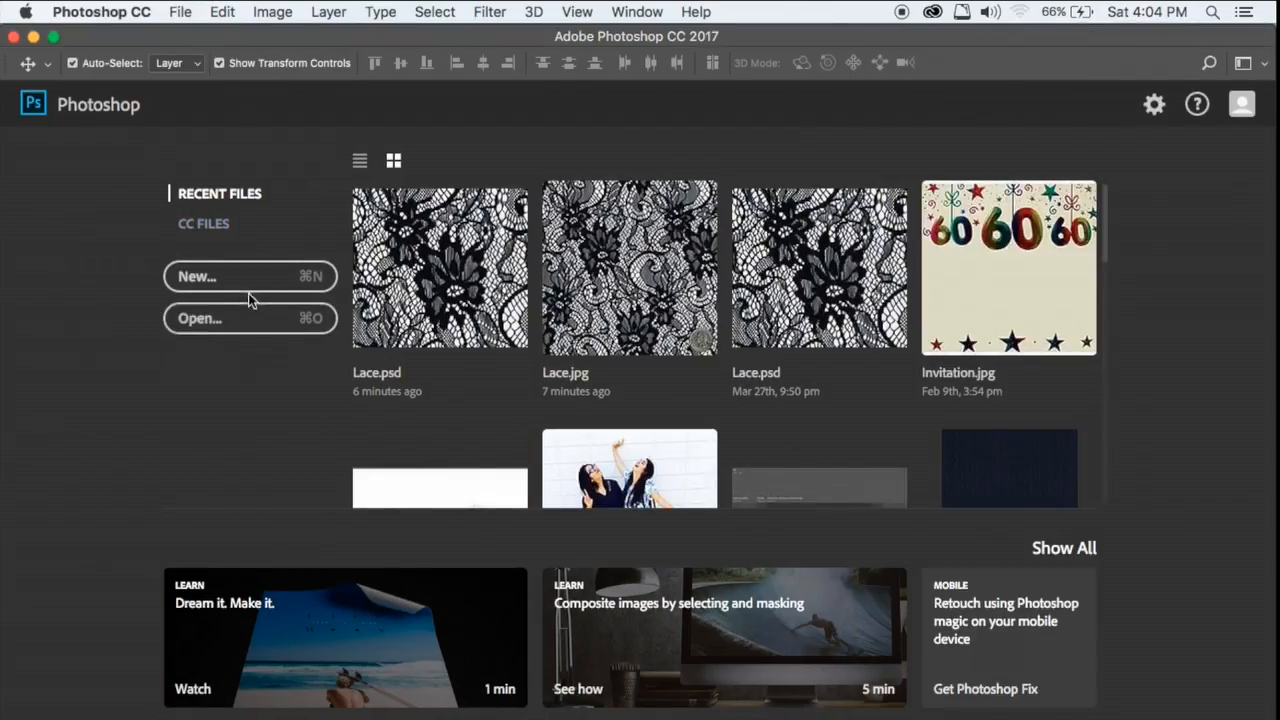
pyautogui.click(250, 298)
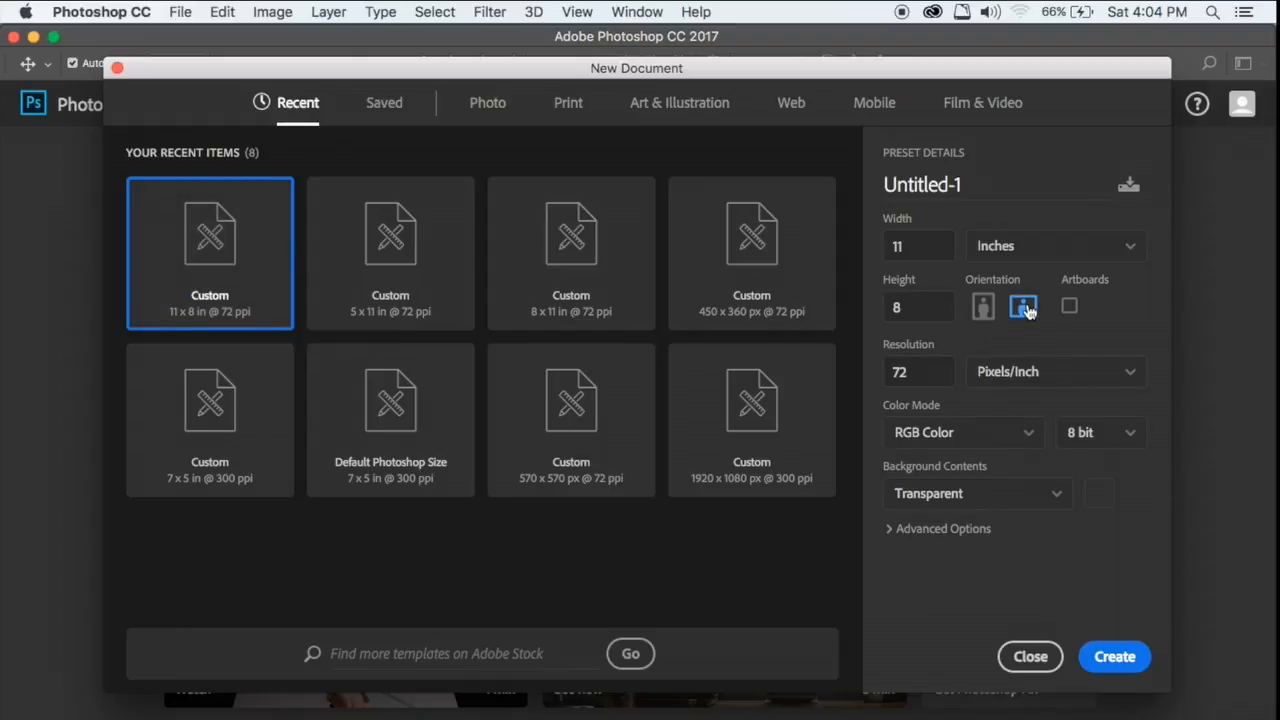
pyautogui.click(1111, 659)
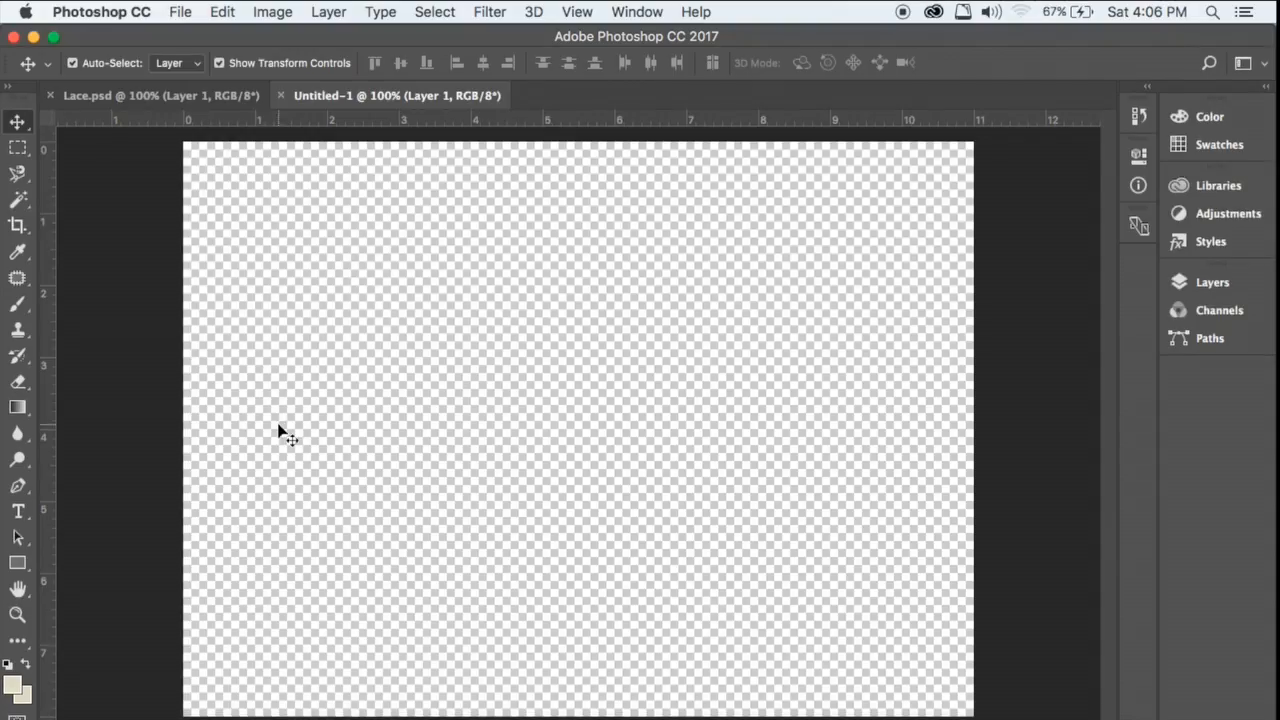
pyautogui.scroll(-3, 277, 431)
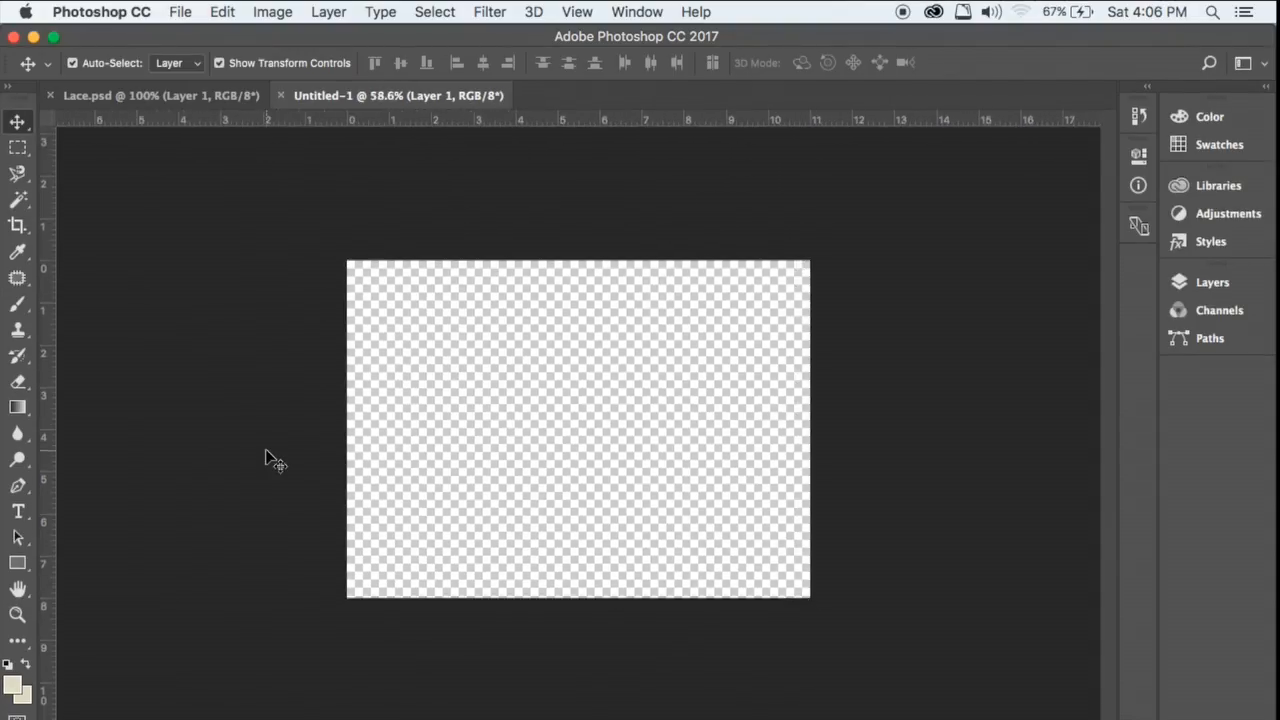
pyautogui.scroll(2, 270, 460)
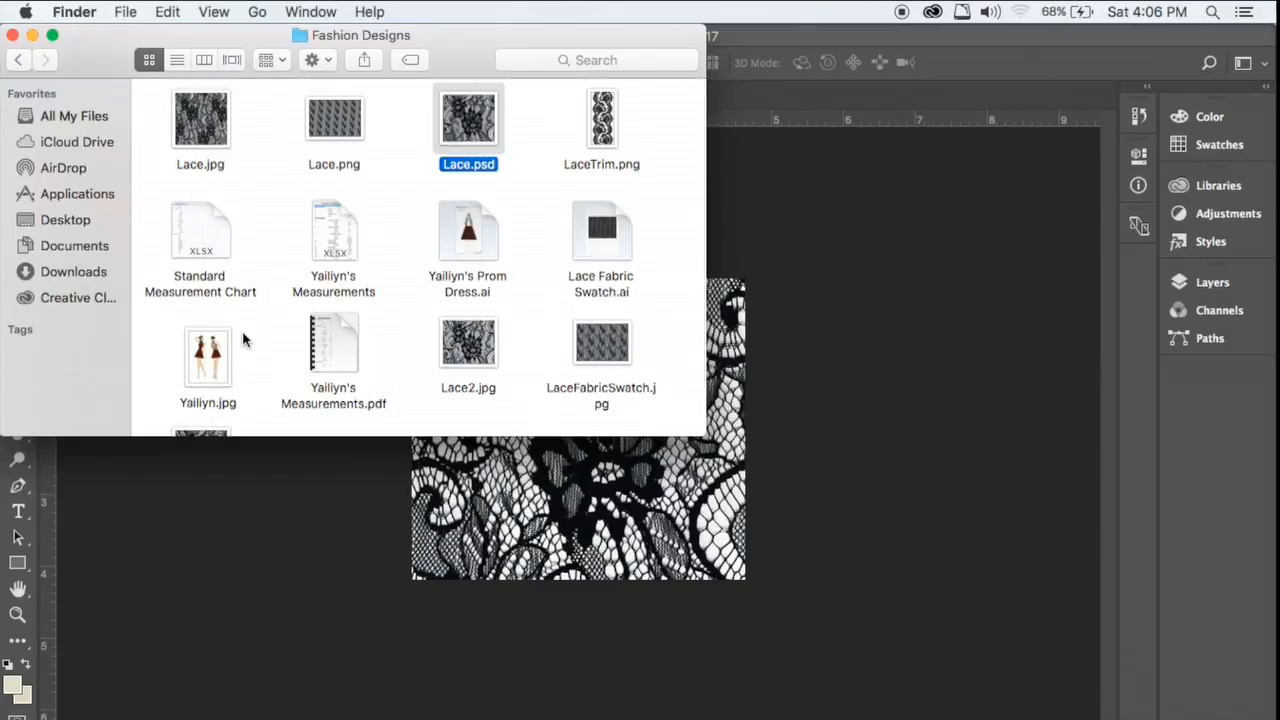
# - Open Lace1.jpg from the Fashion Designs folder in Preview, copy the image, and close the Preview and Finder windows
pyautogui.scroll(-2, 242, 331)
pyautogui.click(201, 398)
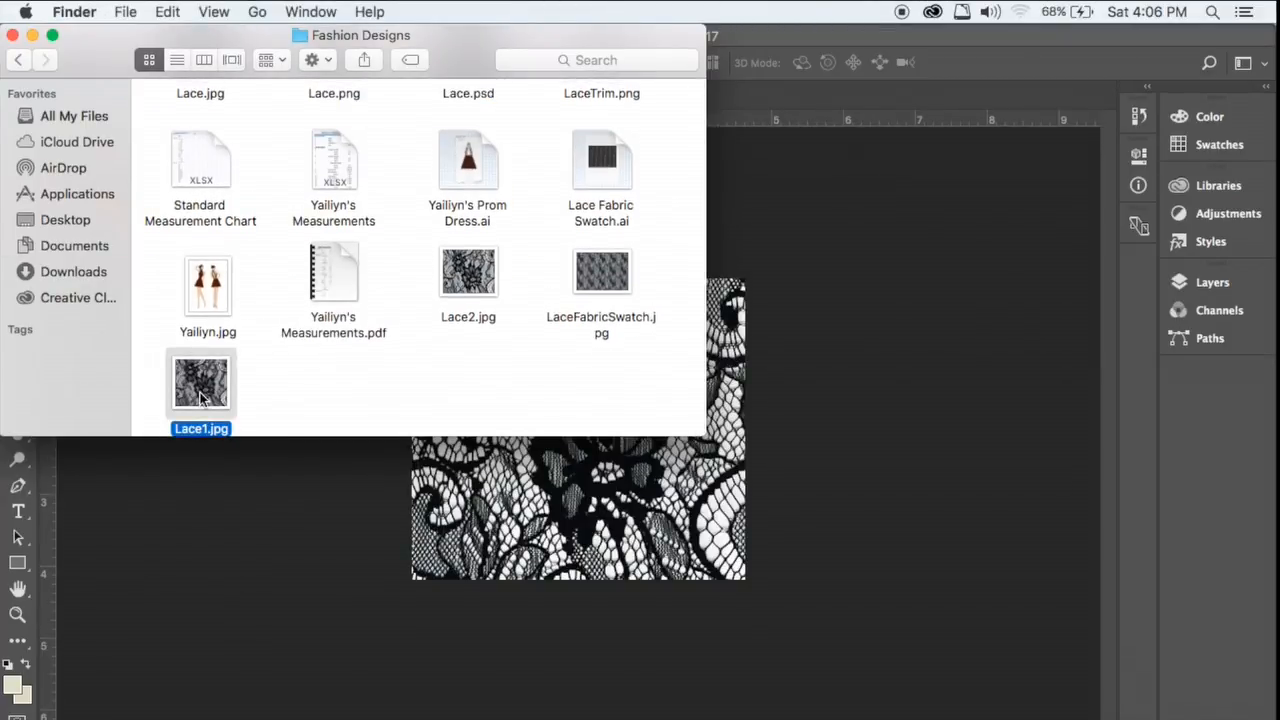
pyautogui.doubleClick(201, 398)
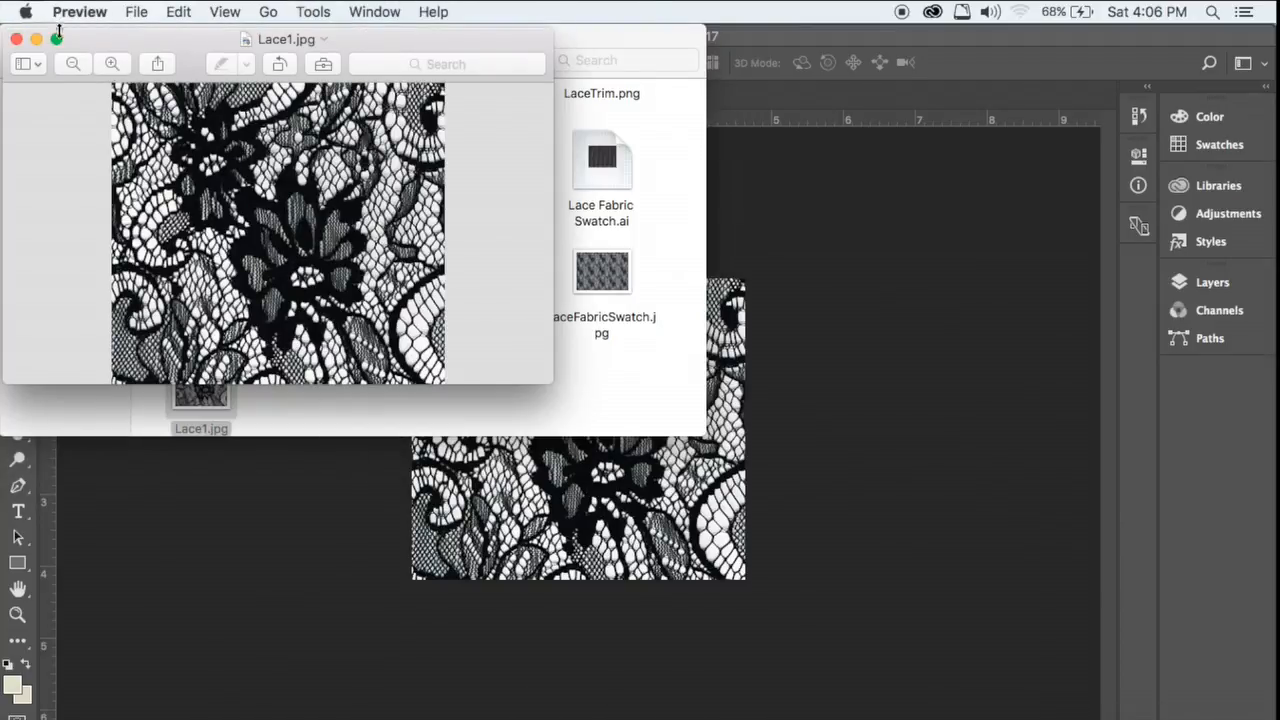
pyautogui.click(178, 12)
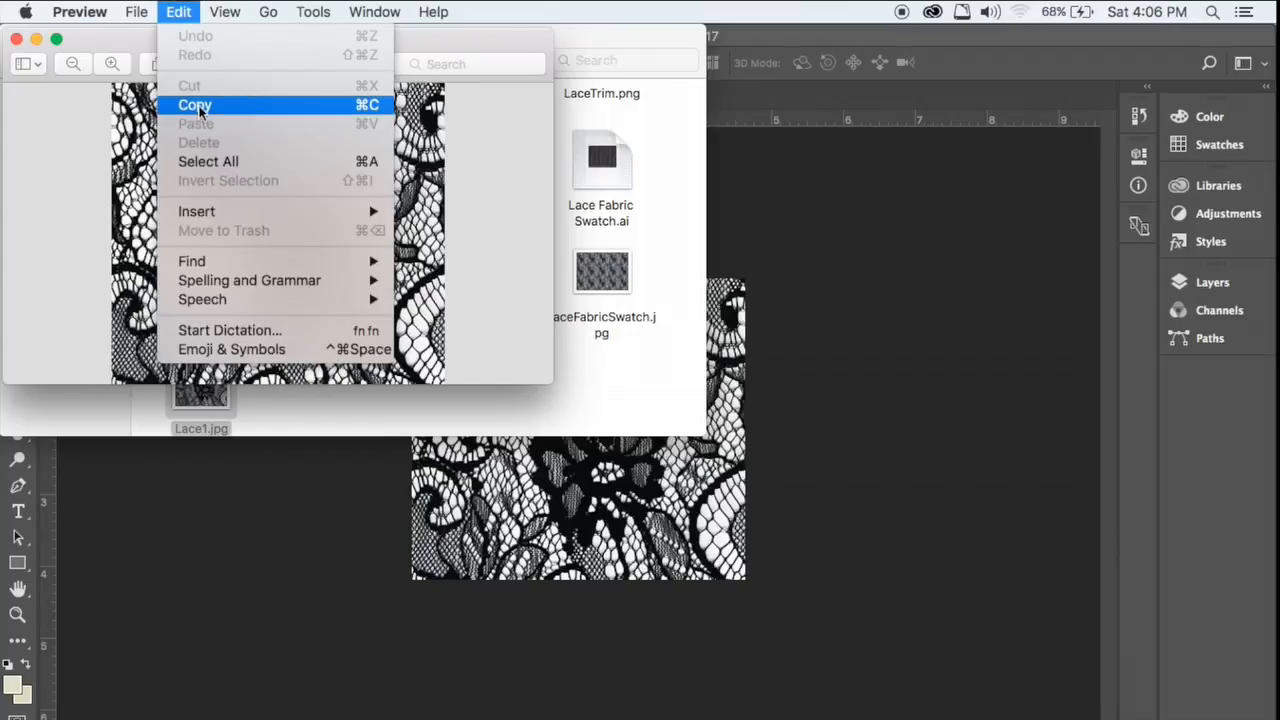
pyautogui.click(199, 108)
pyautogui.click(16, 39)
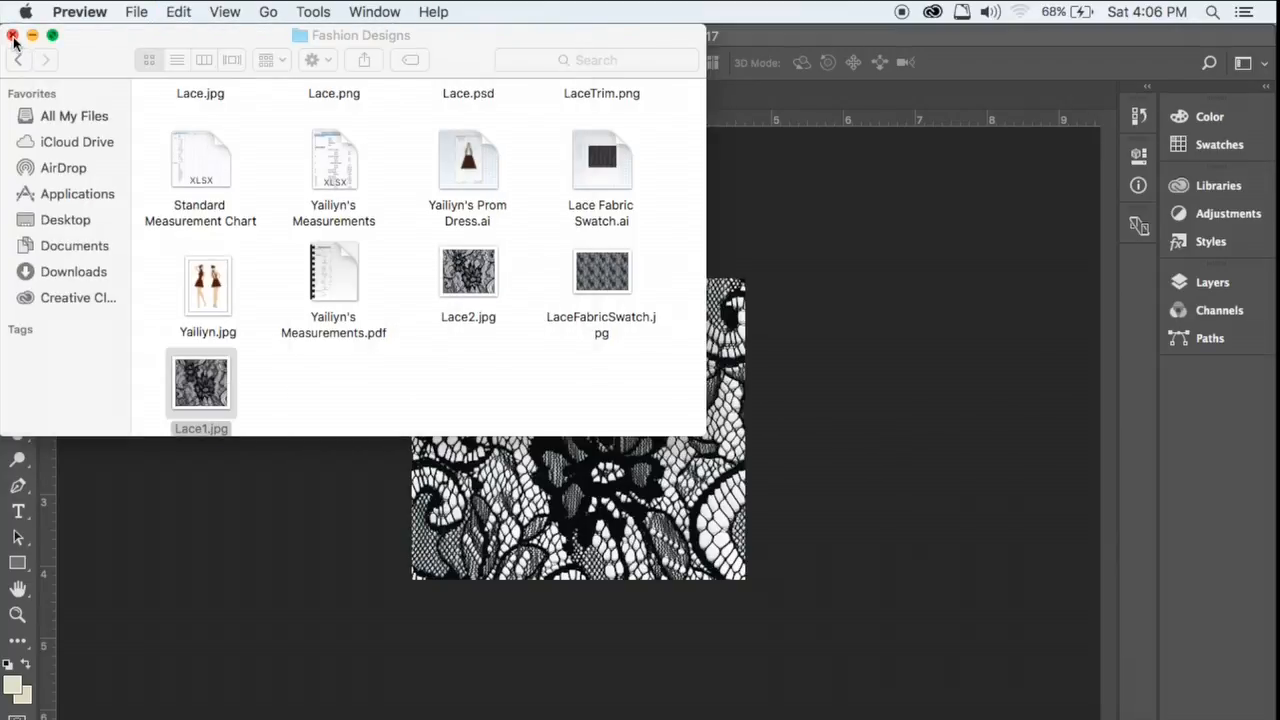
pyautogui.click(13, 34)
# - Paste the copied lace image into the Untitled-1 document and move it to the canvas's upper left corner
pyautogui.click(401, 92)
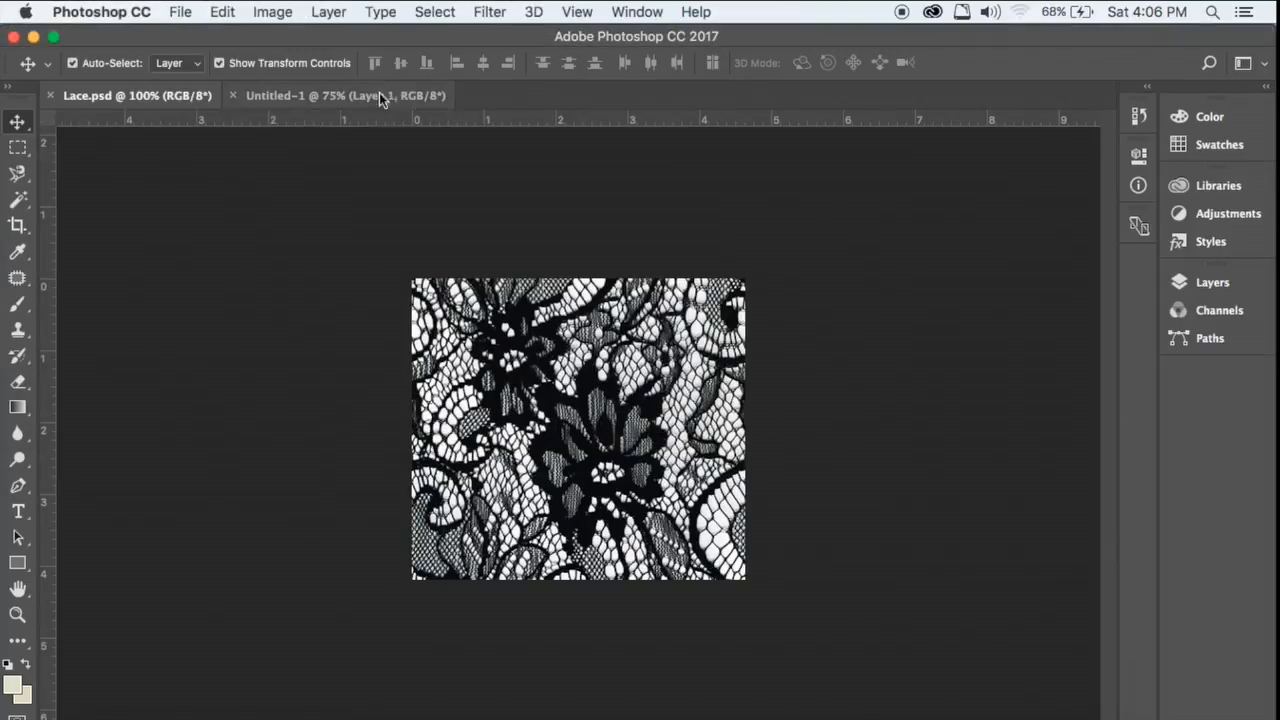
pyautogui.click(373, 92)
pyautogui.press('super+v')
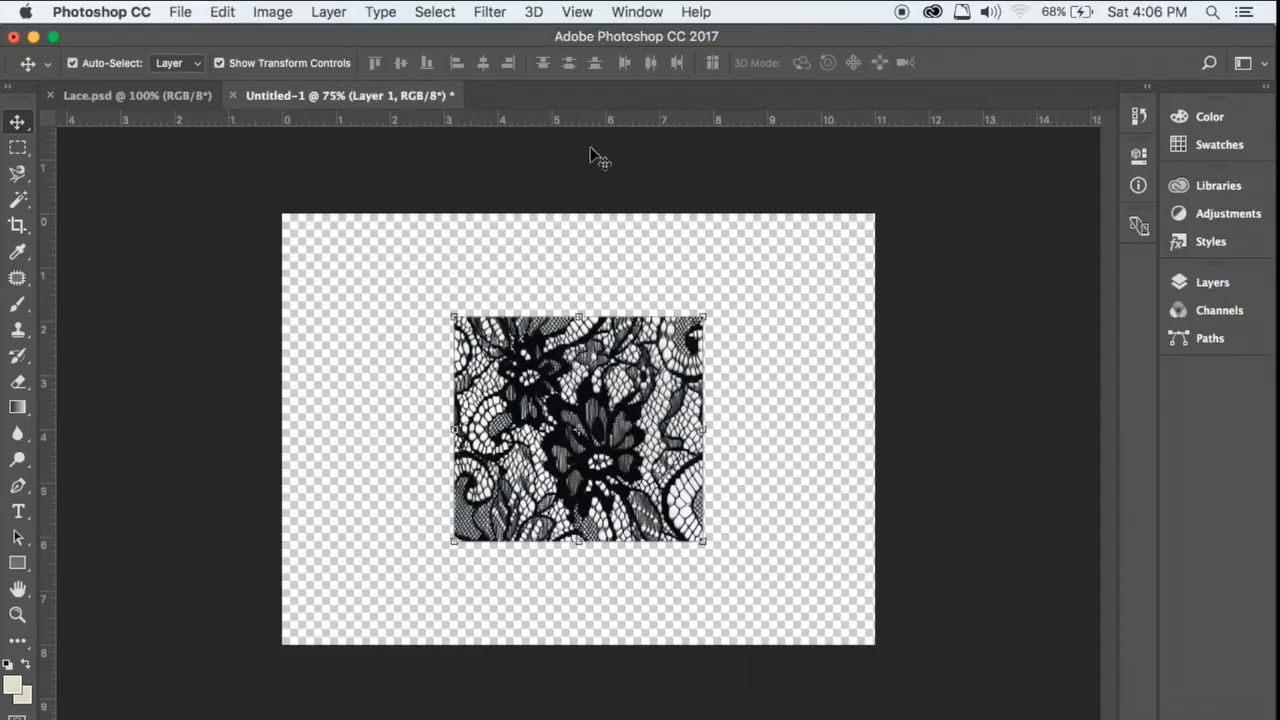
pyautogui.moveTo(561, 447); pyautogui.dragTo(393, 347)
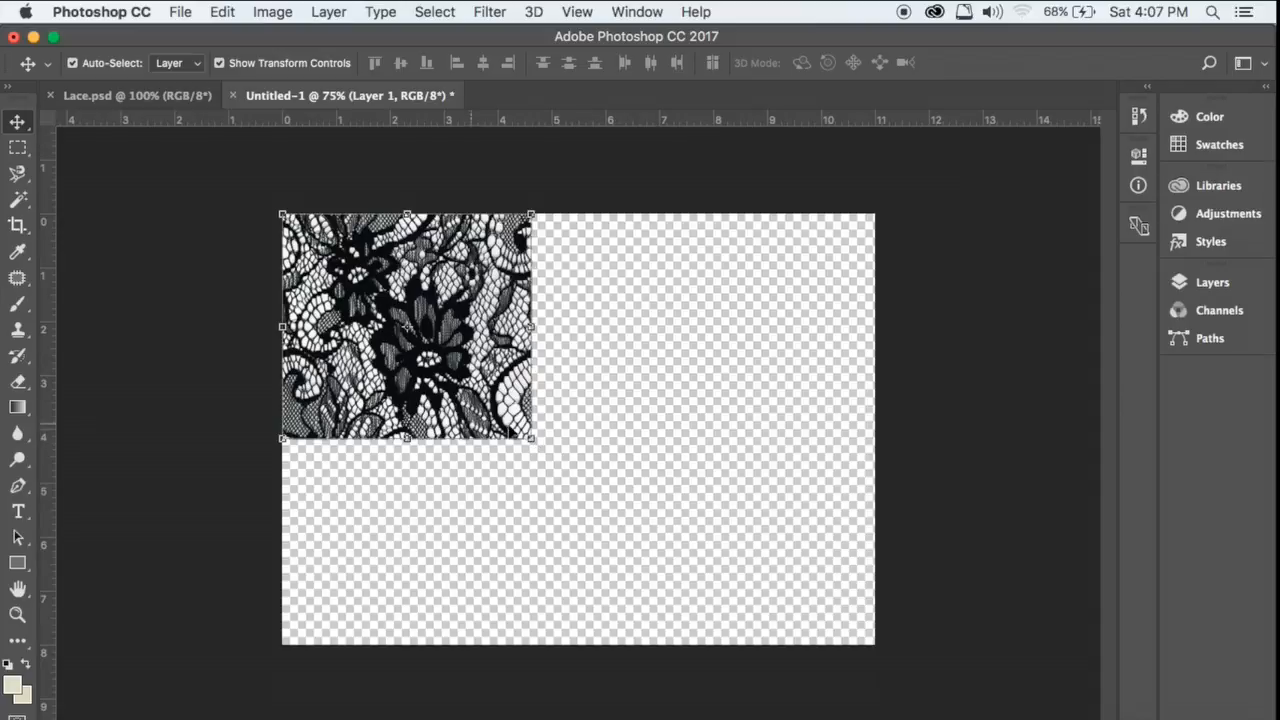
# - Scale the lace image down to about 2.25 by 2 inches from its upper left corner, and reselect its layer
pyautogui.moveTo(532, 440); pyautogui.dragTo(418, 310)
pyautogui.press('Return')
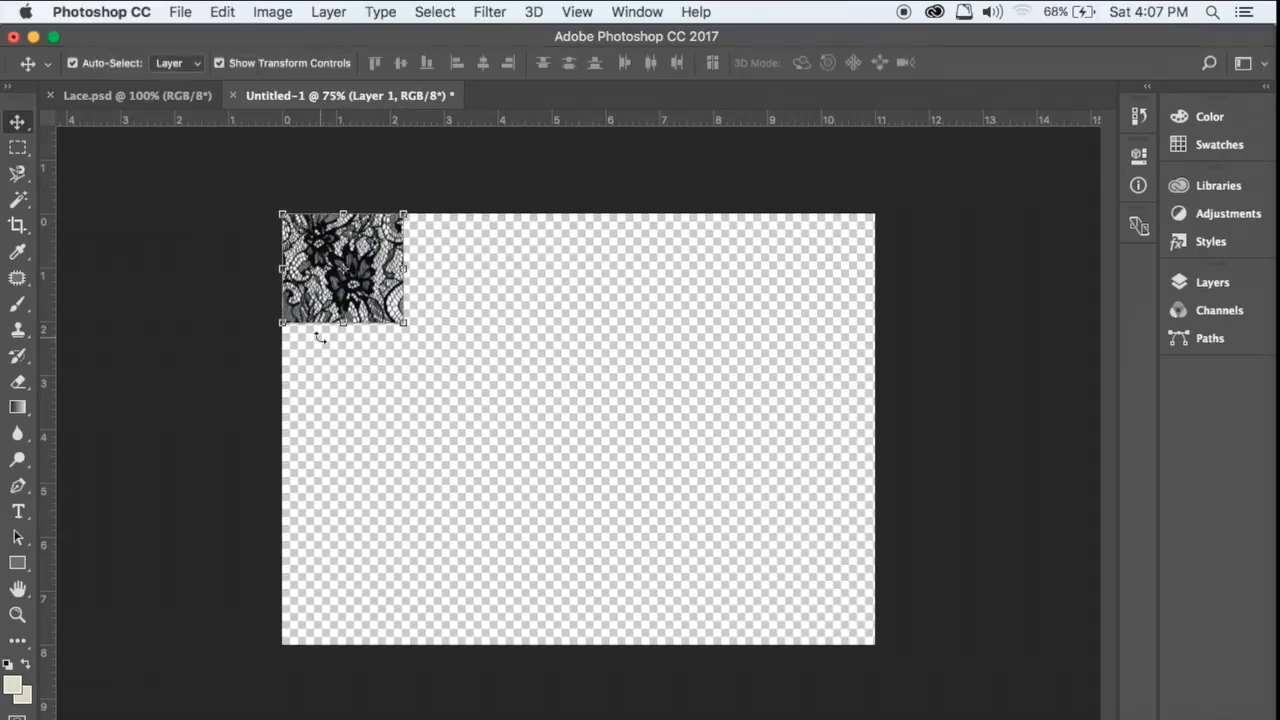
pyautogui.click(215, 350)
pyautogui.scroll(2, 518, 394)
pyautogui.scroll(2, 518, 394)
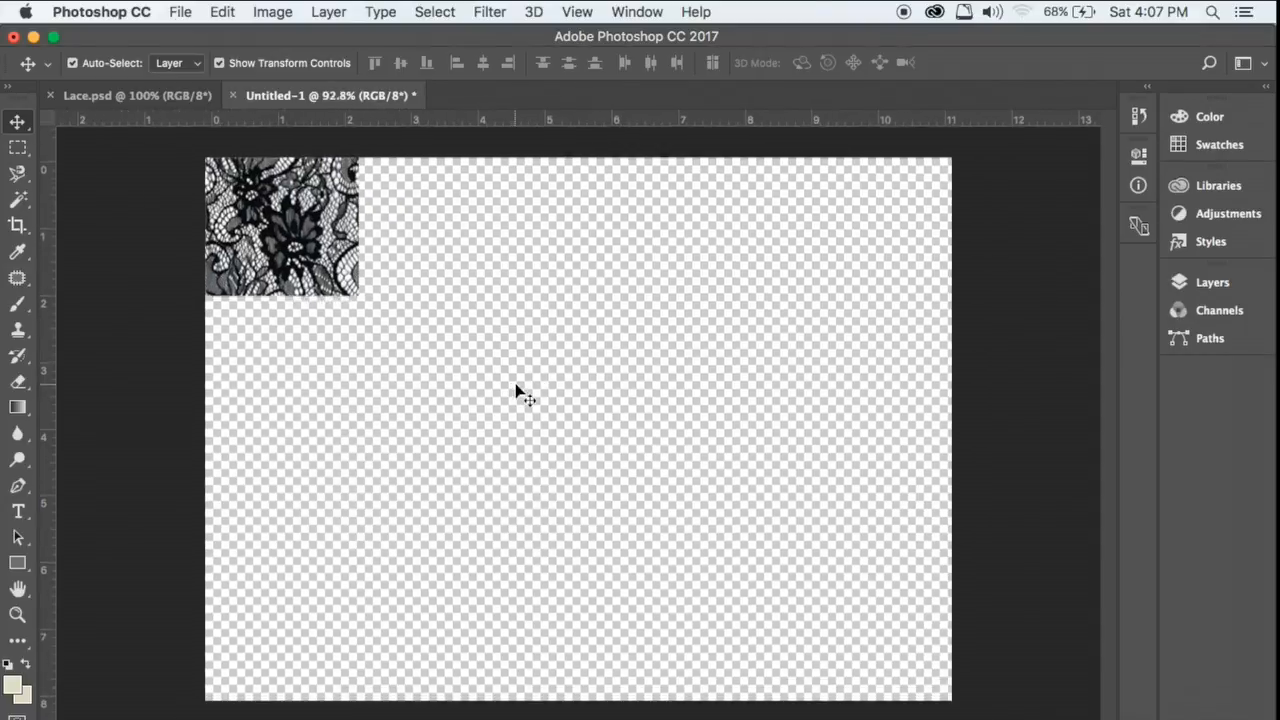
pyautogui.scroll(3, 518, 394)
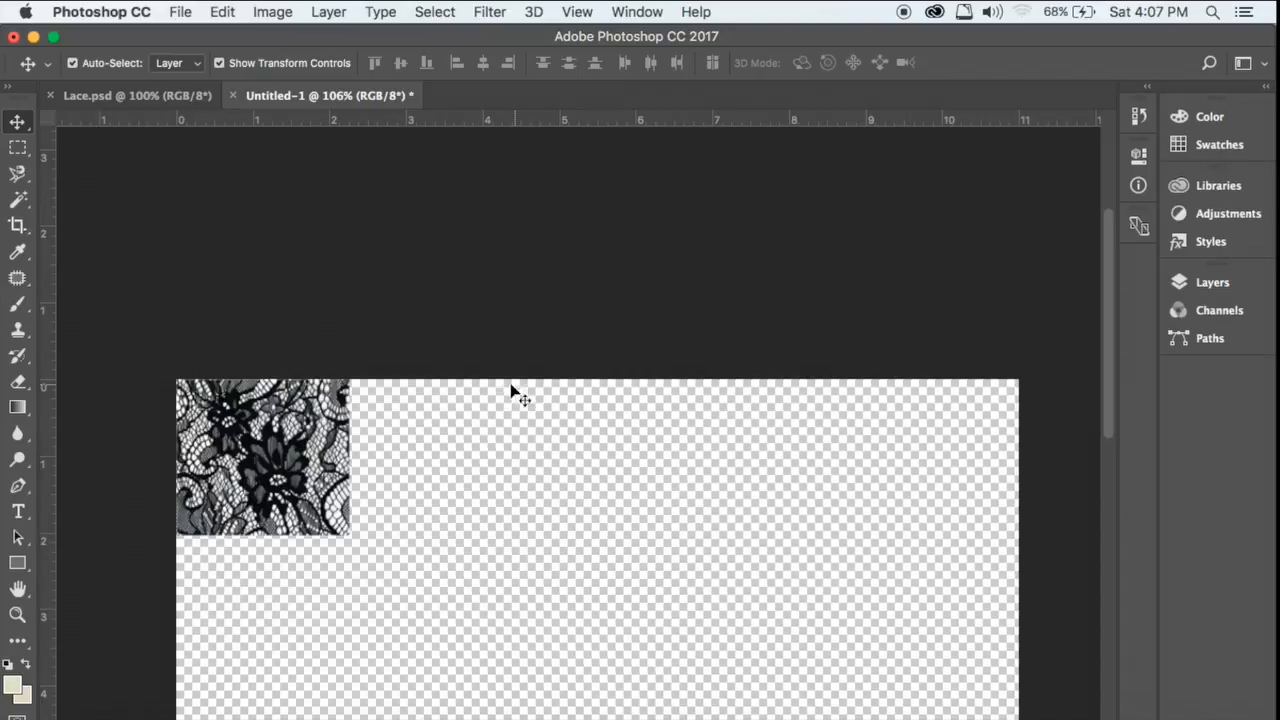
pyautogui.click(260, 488)
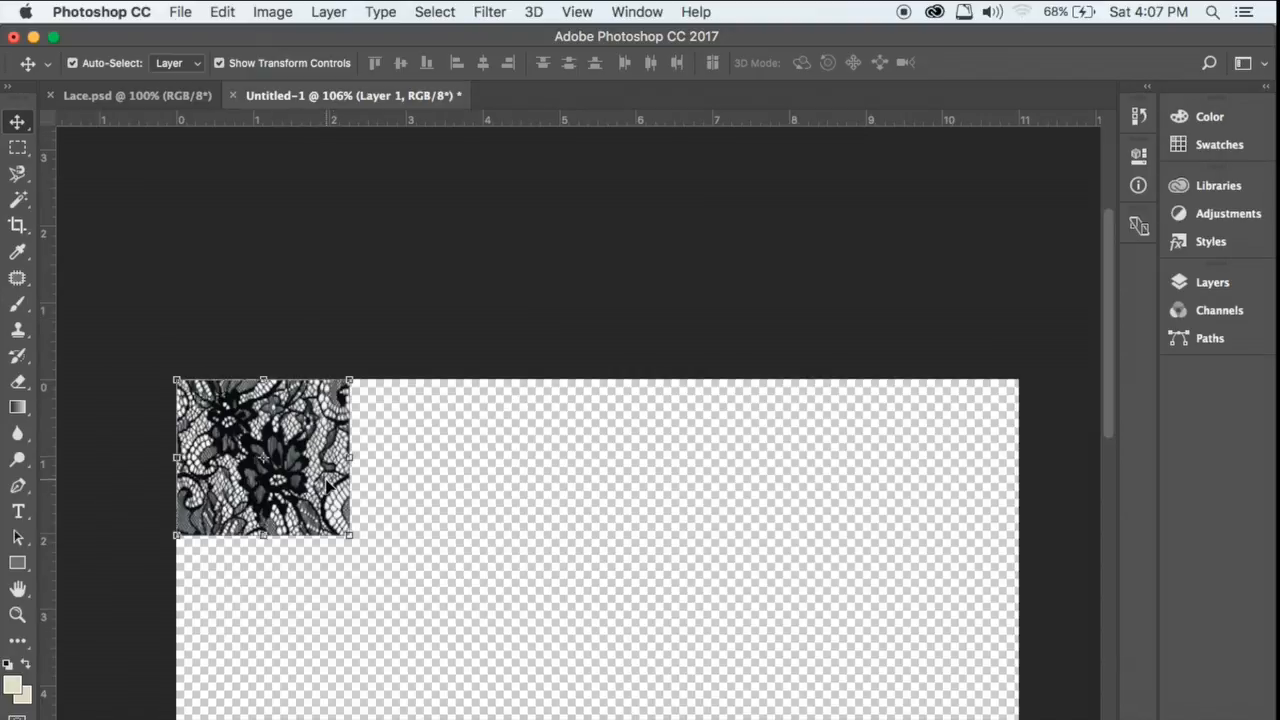
# - Duplicate the lace layer Layer 1 within Untitled-1 as Layer 1 copy
pyautogui.click(1214, 283)
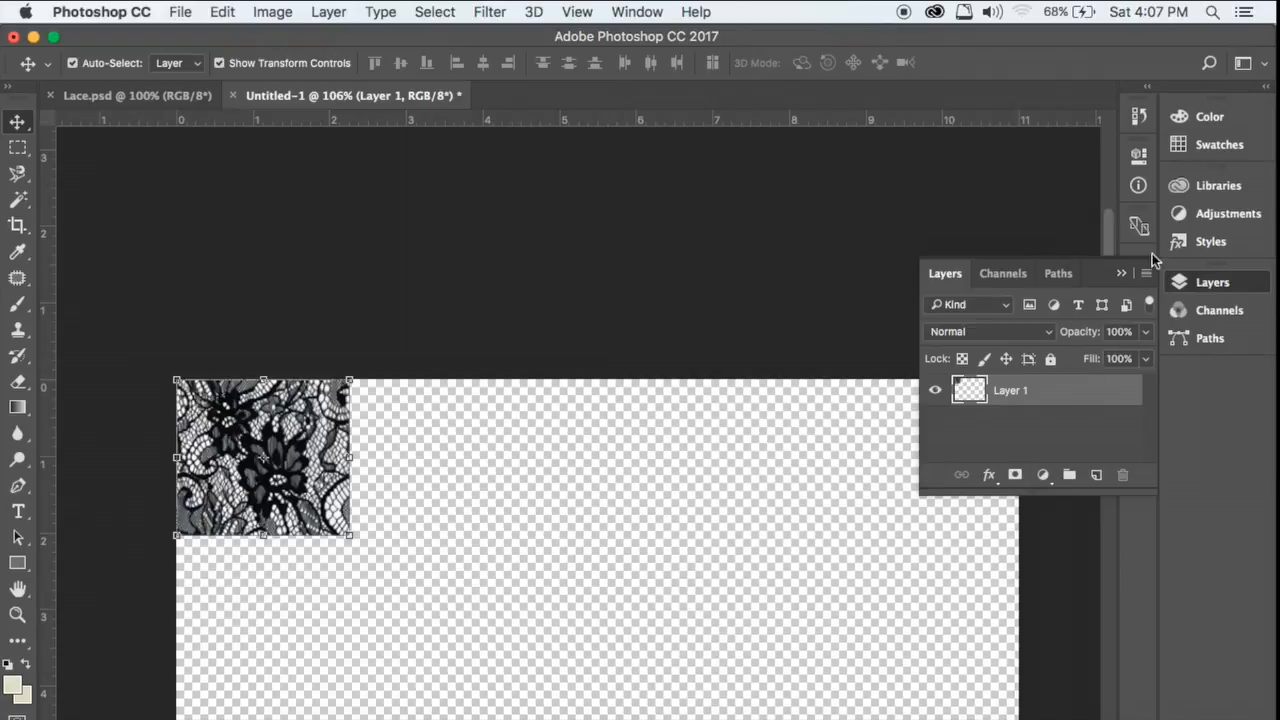
pyautogui.click(1146, 273)
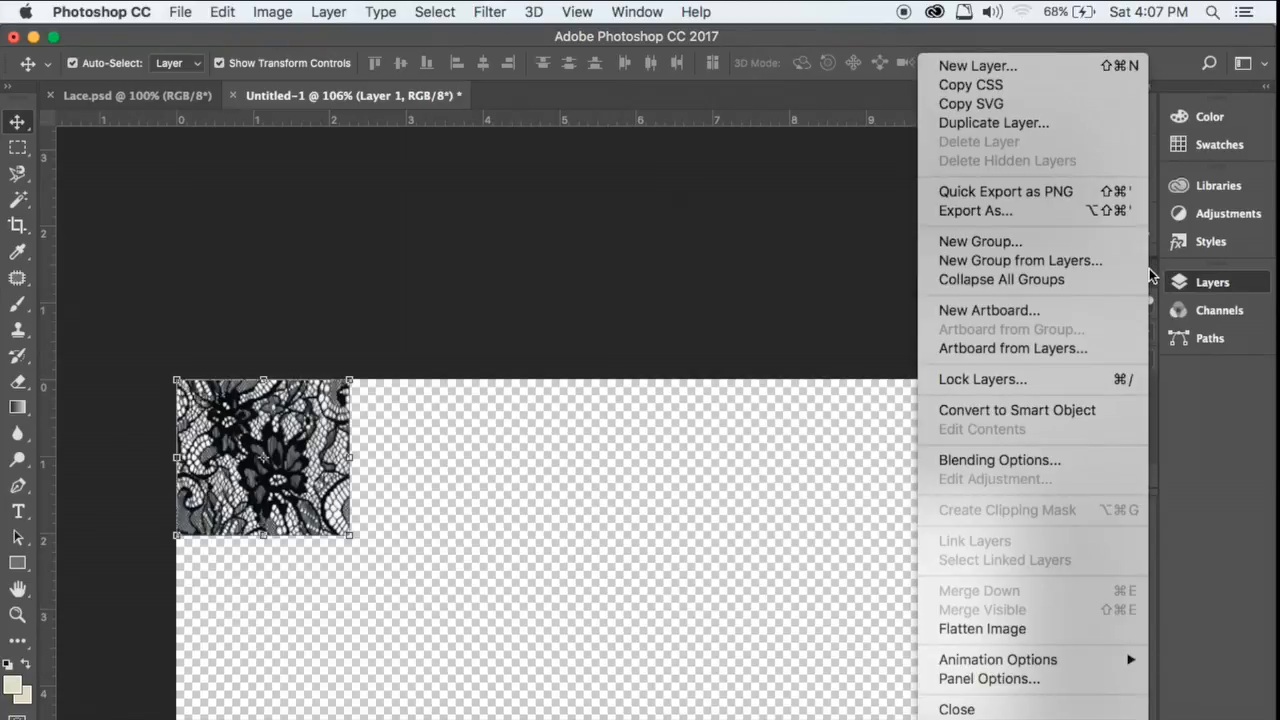
pyautogui.click(1095, 131)
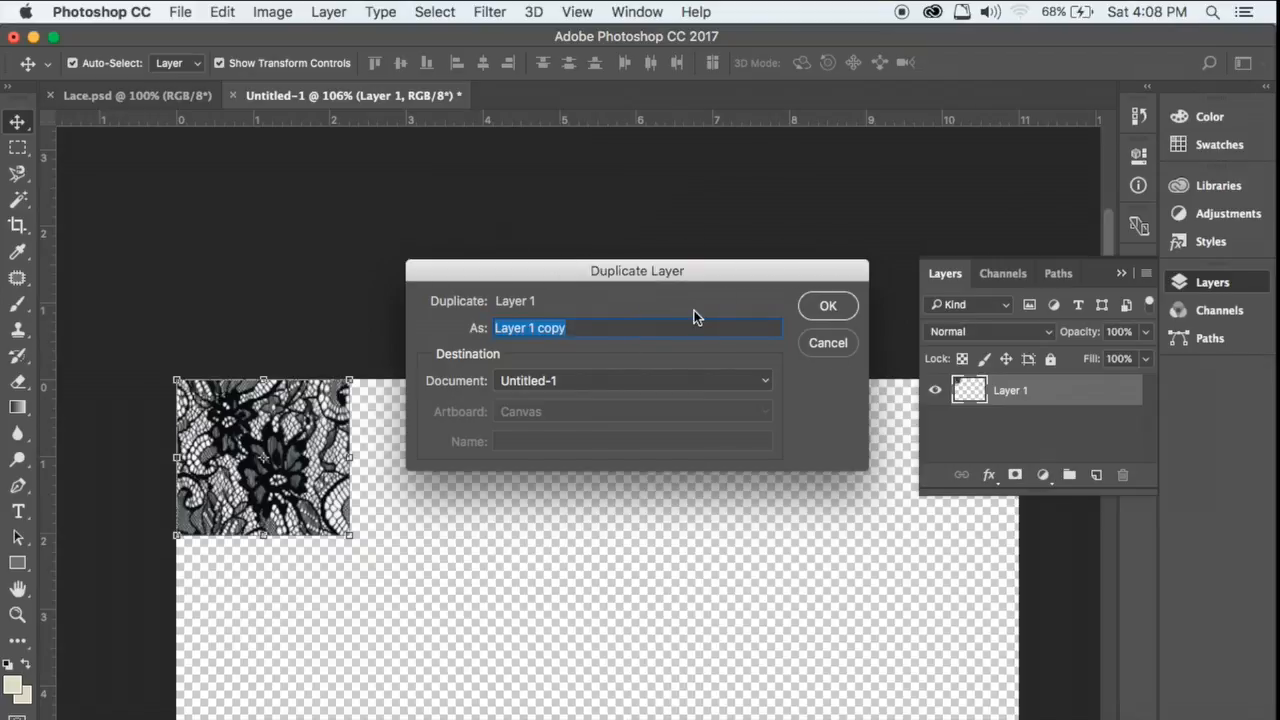
pyautogui.click(832, 308)
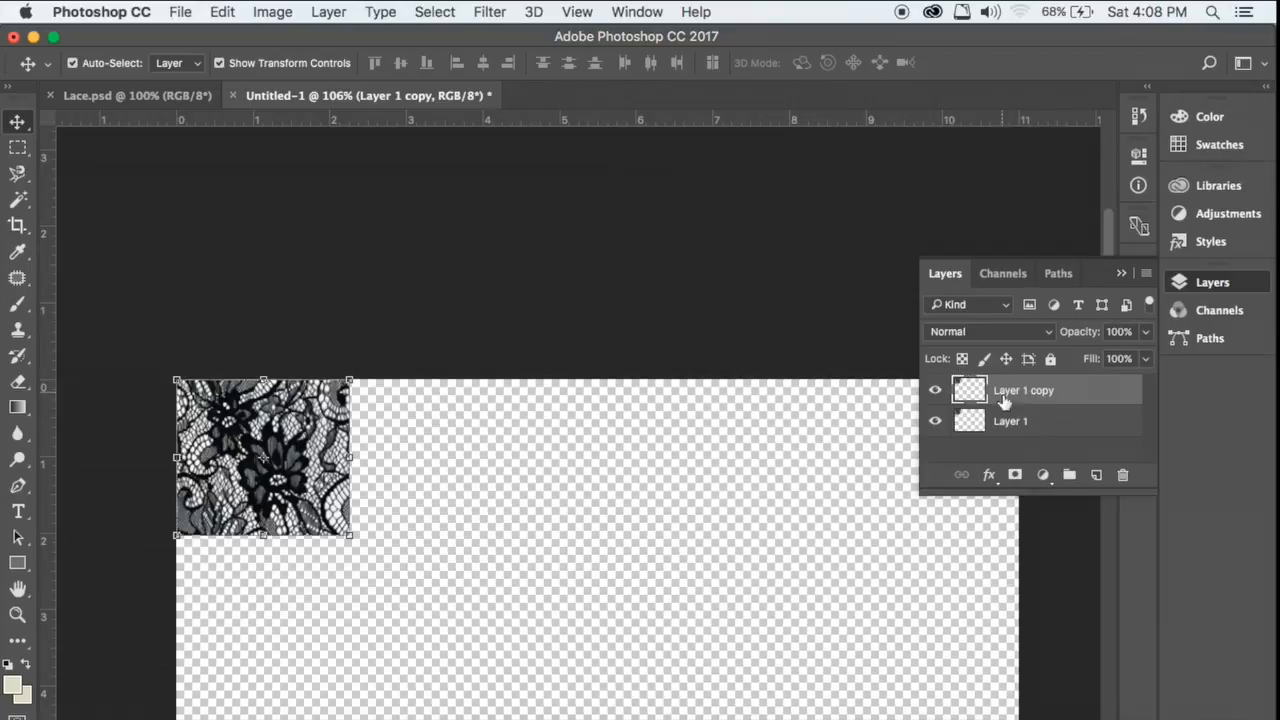
# - Move Layer 1 horizontally about 2.2 inches to the right so its lace motifs line up seamlessly with Layer 1 copy, then deselect it
pyautogui.click(1035, 426)
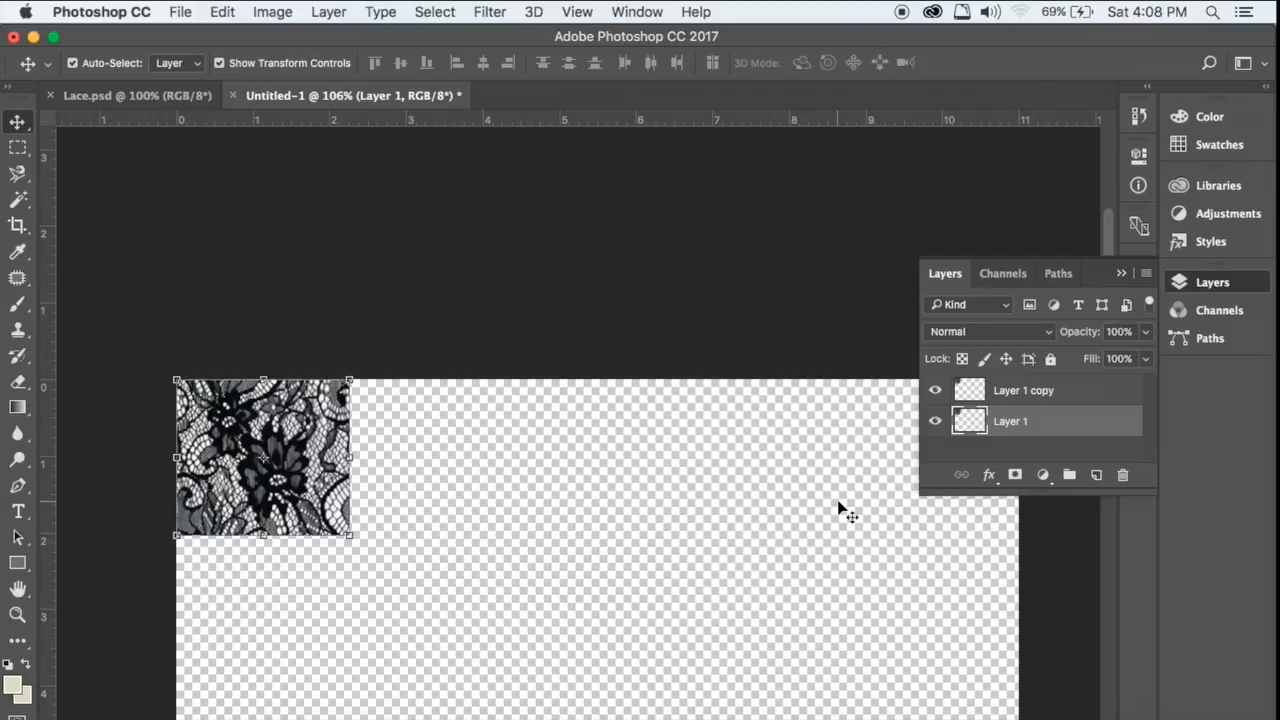
pyautogui.press('Right')
pyautogui.press('Right')
pyautogui.press('Right')
pyautogui.press('Right')
pyautogui.press('Right')
pyautogui.press('Right')
pyautogui.press('Right')
pyautogui.press('Right')
pyautogui.press('Right')
pyautogui.press('Right')
pyautogui.press('Right')
pyautogui.press('Right')
pyautogui.press('Right')
pyautogui.press('Right')
pyautogui.press('Right')
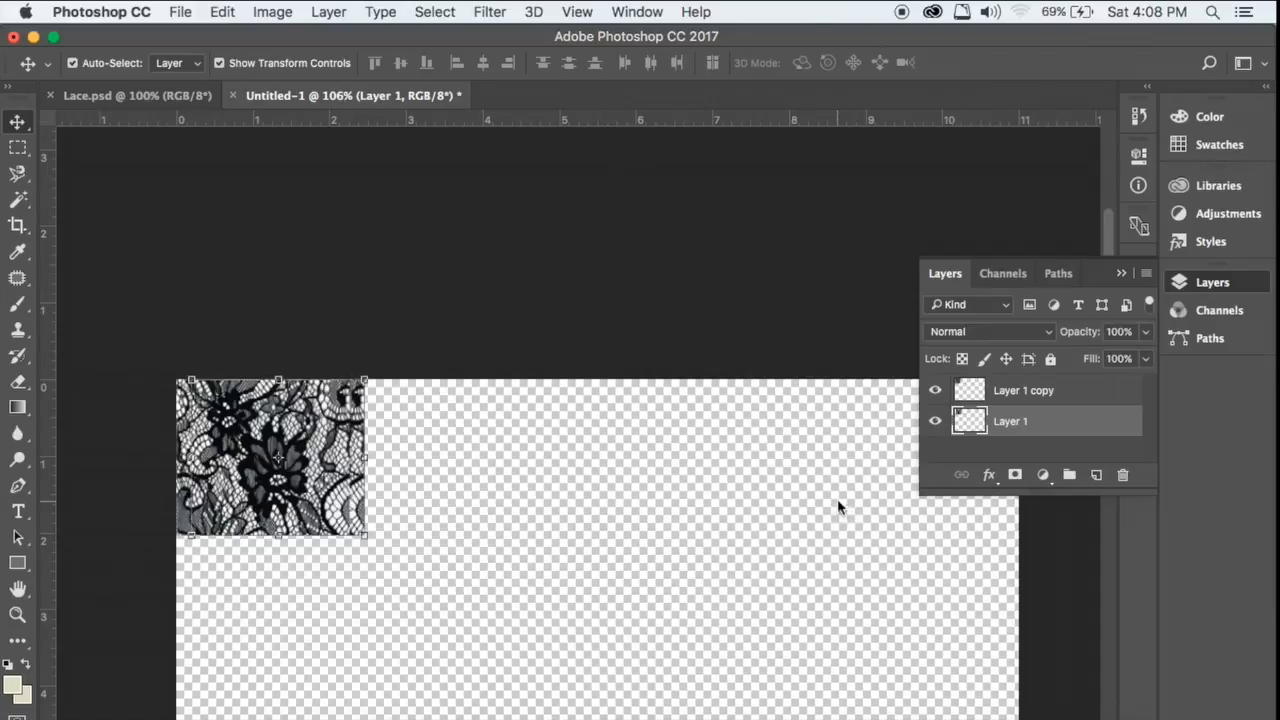
pyautogui.press('Right')
pyautogui.press('Right')
pyautogui.press('Right')
pyautogui.press('Right')
pyautogui.press('Right')
pyautogui.press('Right')
pyautogui.press('Right')
pyautogui.press('Right')
pyautogui.press('Right')
pyautogui.press('Right')
pyautogui.press('Right')
pyautogui.press('Right')
pyautogui.press('Right')
pyautogui.press('Right')
pyautogui.press('Right')
pyautogui.press('Right')
pyautogui.press('Right')
pyautogui.press('Right')
pyautogui.press('Right')
pyautogui.press('Right')
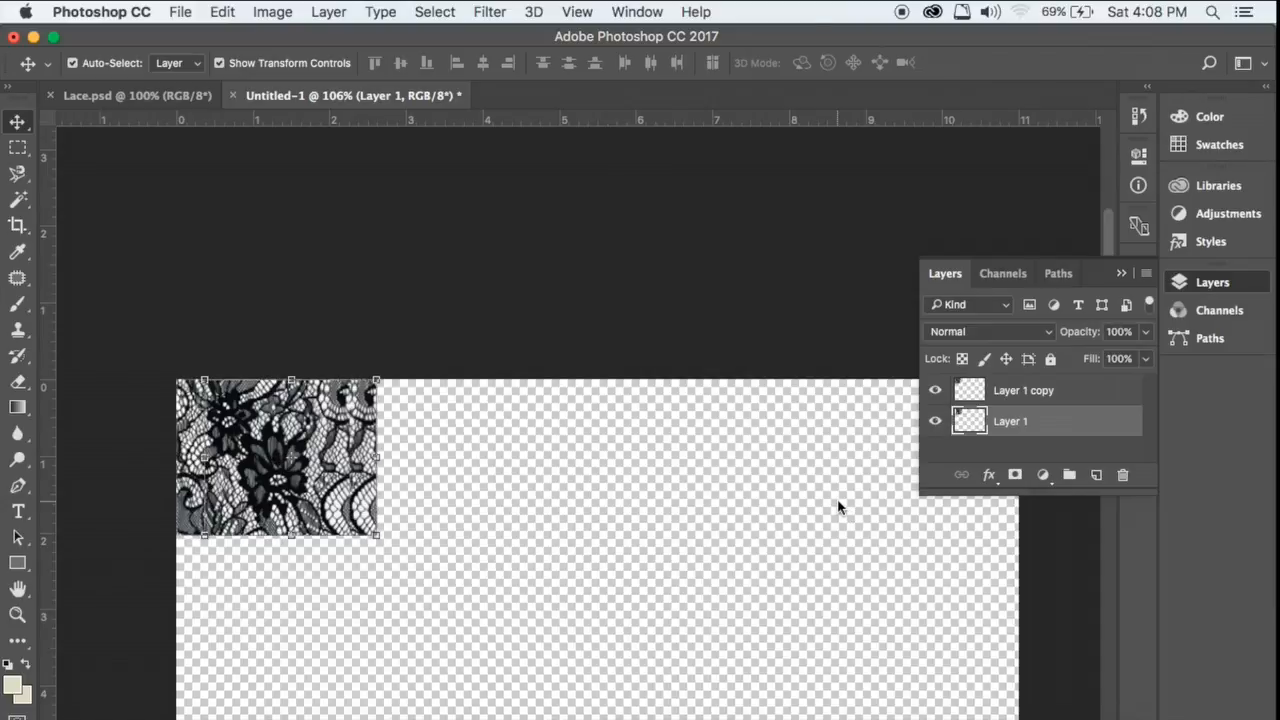
pyautogui.press('Right')
pyautogui.press('Right')
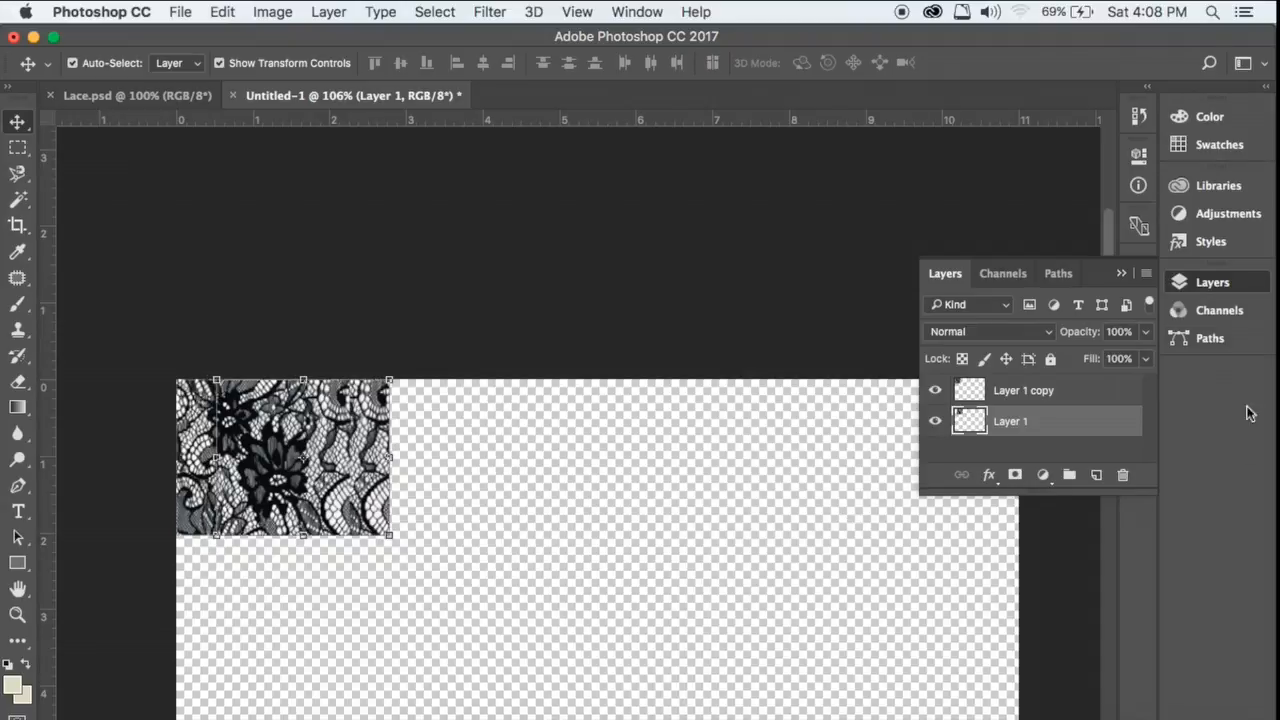
pyautogui.click(1207, 287)
pyautogui.press('Right')
pyautogui.press('Right')
pyautogui.press('Right')
pyautogui.press('Right')
pyautogui.press('Right')
pyautogui.press('Right')
pyautogui.press('Right')
pyautogui.press('Right')
pyautogui.press('Right')
pyautogui.press('Right')
pyautogui.press('Right')
pyautogui.press('Right')
pyautogui.press('Right')
pyautogui.press('Right')
pyautogui.press('Right')
pyautogui.press('Right')
pyautogui.press('Right')
pyautogui.press('Right')
pyautogui.press('Right')
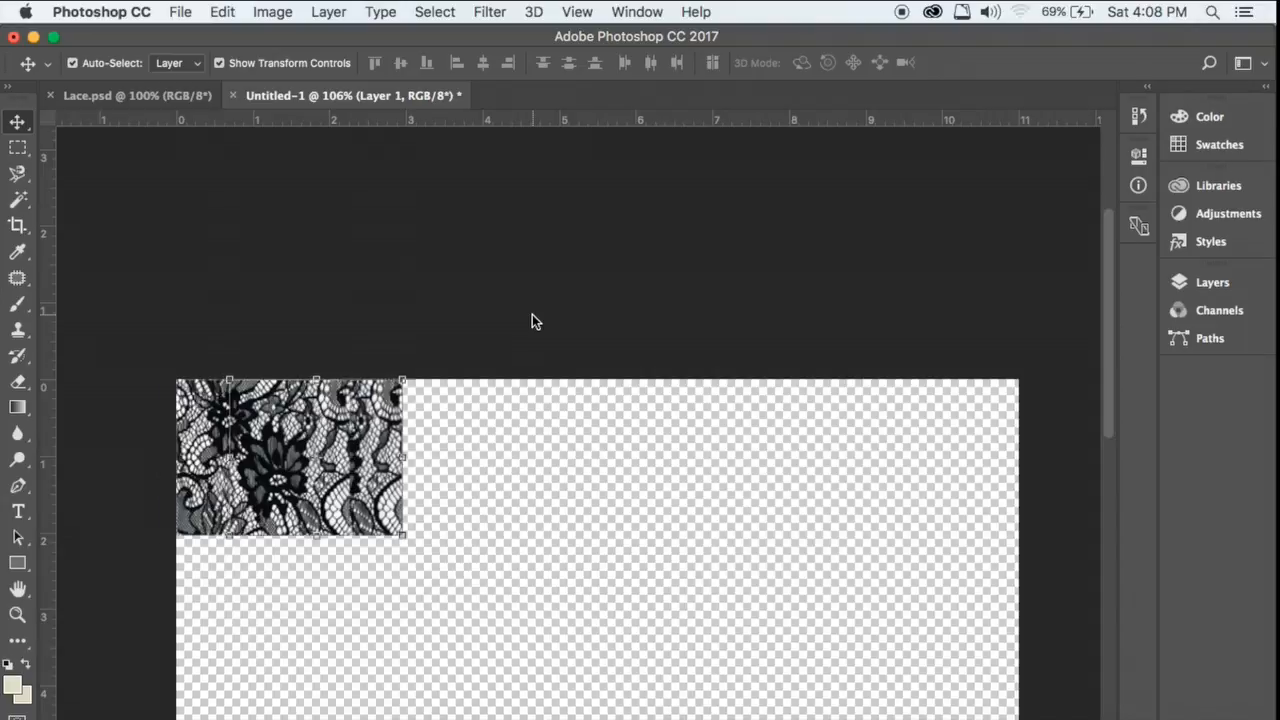
pyautogui.press('Right')
pyautogui.press('Right')
pyautogui.press('Right')
pyautogui.press('Right')
pyautogui.press('Right')
pyautogui.press('Right')
pyautogui.press('Right')
pyautogui.press('Right')
pyautogui.press('Right')
pyautogui.press('Right')
pyautogui.press('Right')
pyautogui.press('Right')
pyautogui.press('Right')
pyautogui.press('Right')
pyautogui.press('Right')
pyautogui.press('Right')
pyautogui.press('Right')
pyautogui.press('Right')
pyautogui.press('Right')
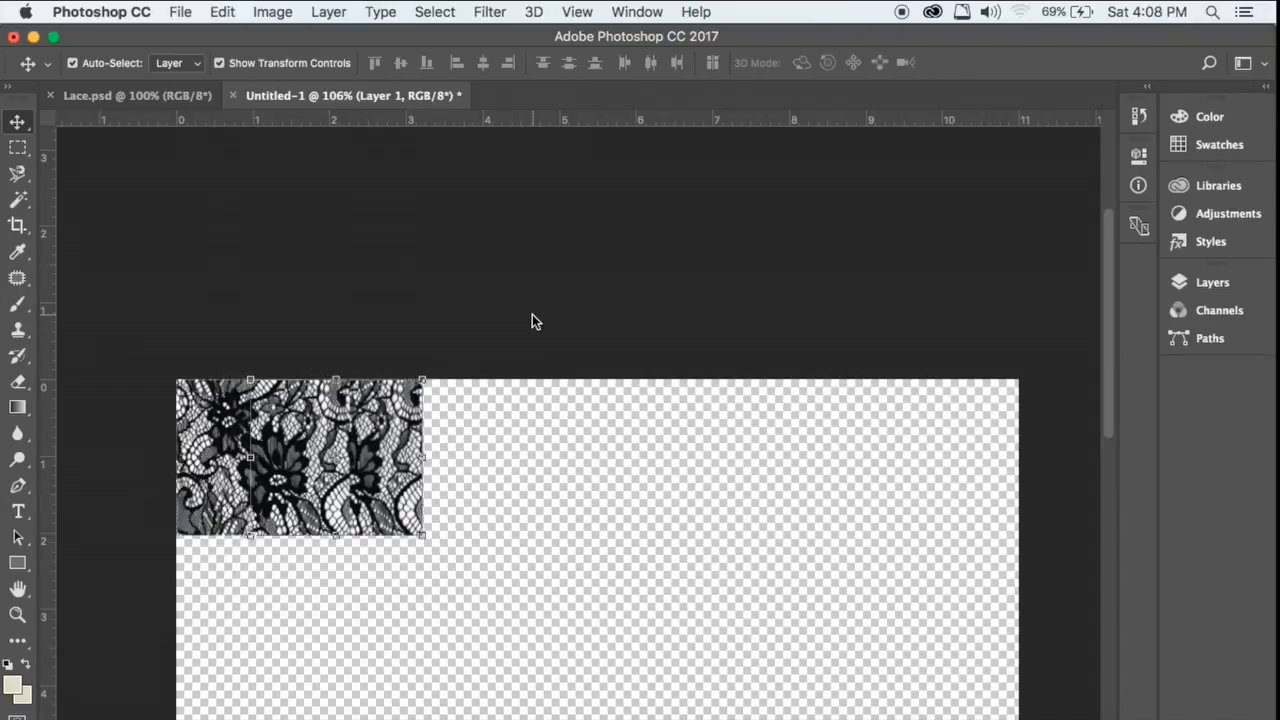
pyautogui.press('Right')
pyautogui.press('Right')
pyautogui.press('Right')
pyautogui.press('Right')
pyautogui.press('Right')
pyautogui.press('Right')
pyautogui.press('Right')
pyautogui.press('Right')
pyautogui.press('Right')
pyautogui.press('Right')
pyautogui.press('Right')
pyautogui.press('Right')
pyautogui.press('Right')
pyautogui.press('Right')
pyautogui.press('Right')
pyautogui.press('Right')
pyautogui.press('Right')
pyautogui.press('Right')
pyautogui.press('Right')
pyautogui.press('Right')
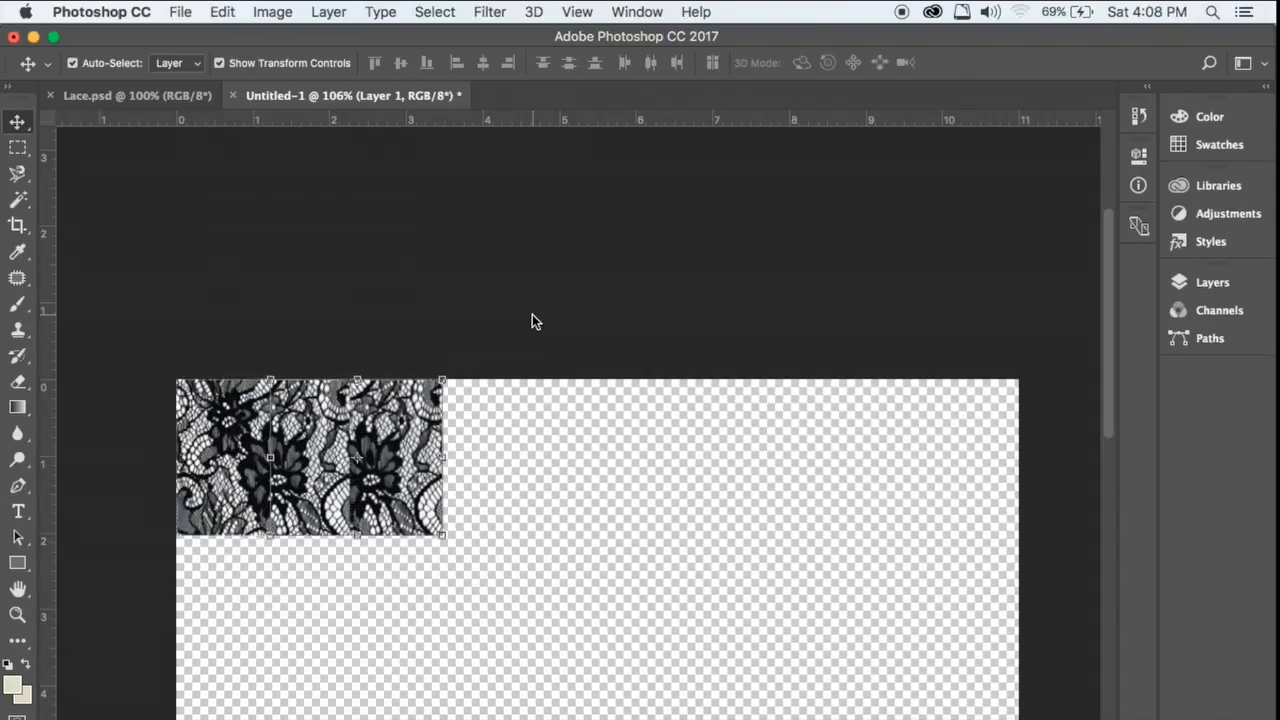
pyautogui.press('Right')
pyautogui.press('Right')
pyautogui.press('Right')
pyautogui.scroll(4, 348, 457)
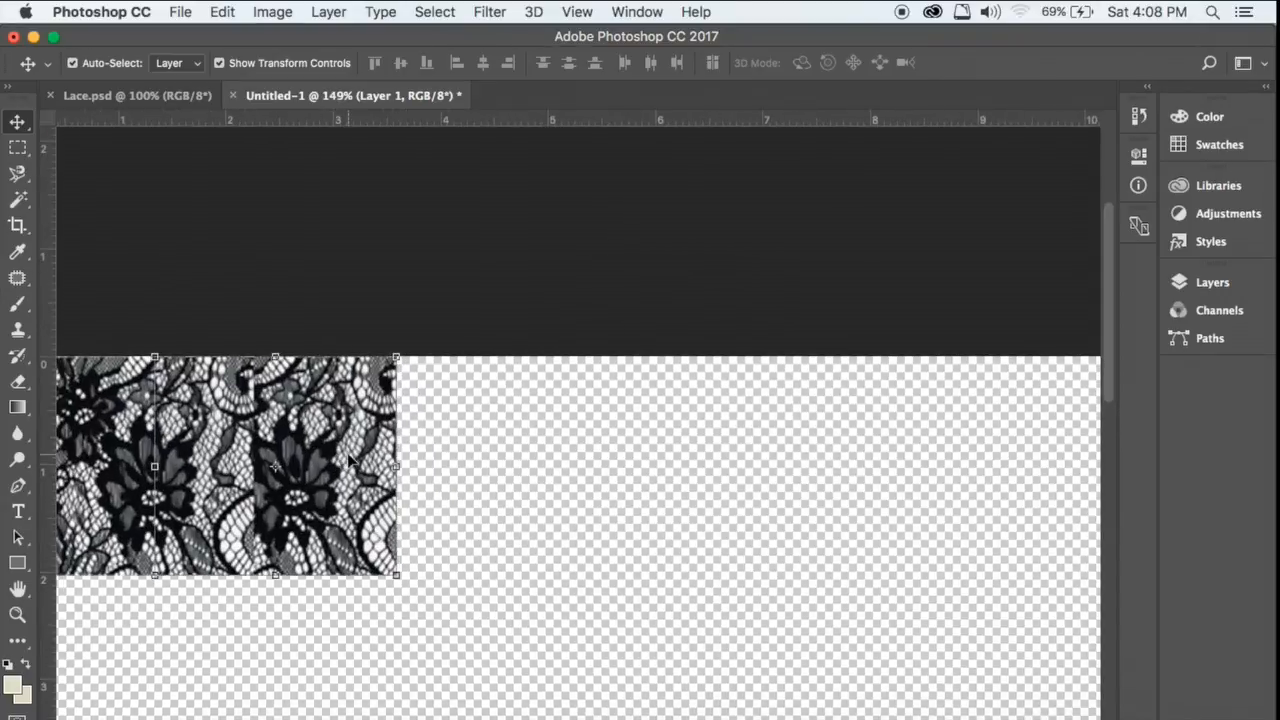
pyautogui.hscroll(-10, 348, 455)
pyautogui.hscroll(8, 348, 460)
pyautogui.scroll(8, 348, 460)
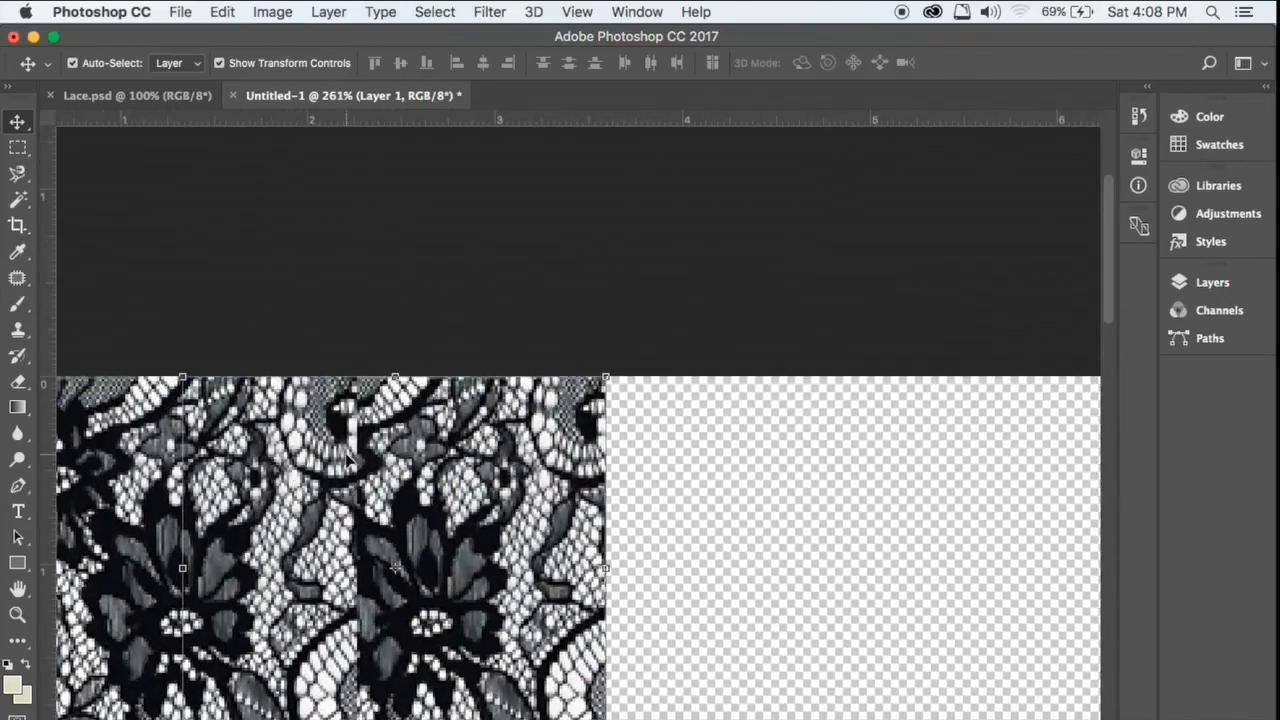
pyautogui.scroll(-3, 290, 486)
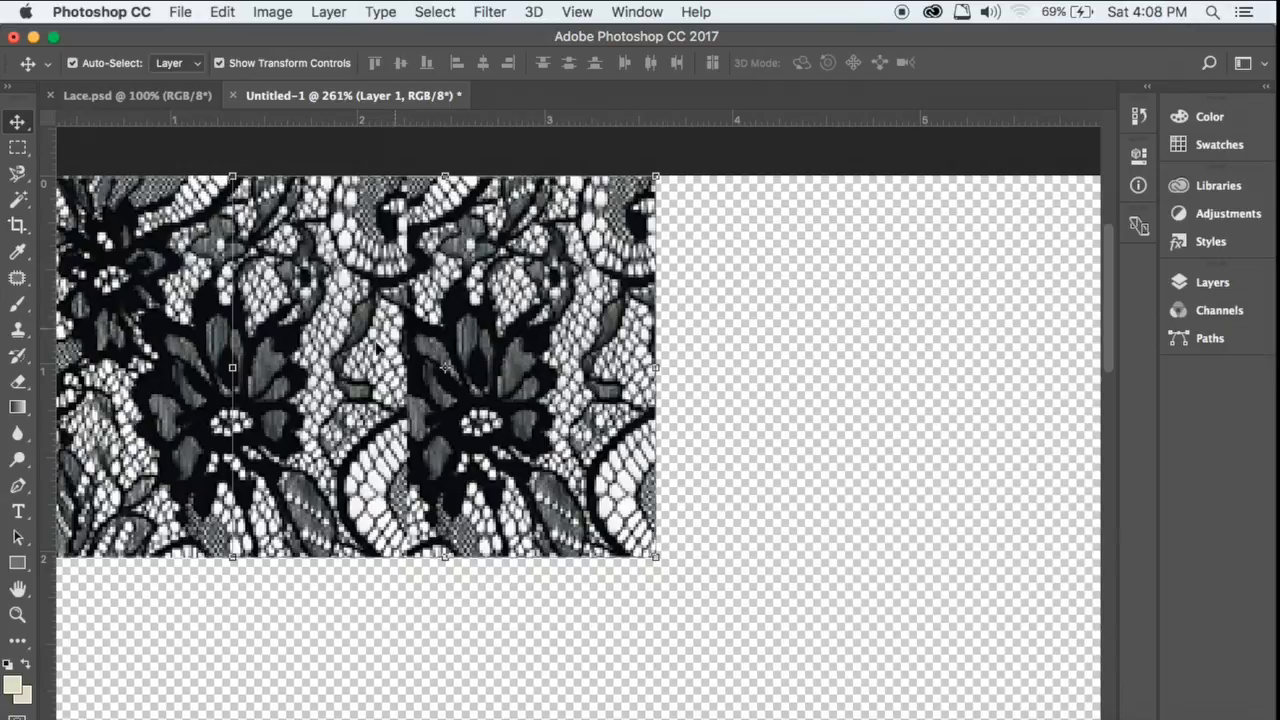
pyautogui.press('Right')
pyautogui.press('Right')
pyautogui.press('Right')
pyautogui.press('Right')
pyautogui.press('Right')
pyautogui.press('Right')
pyautogui.press('Right')
pyautogui.press('Right')
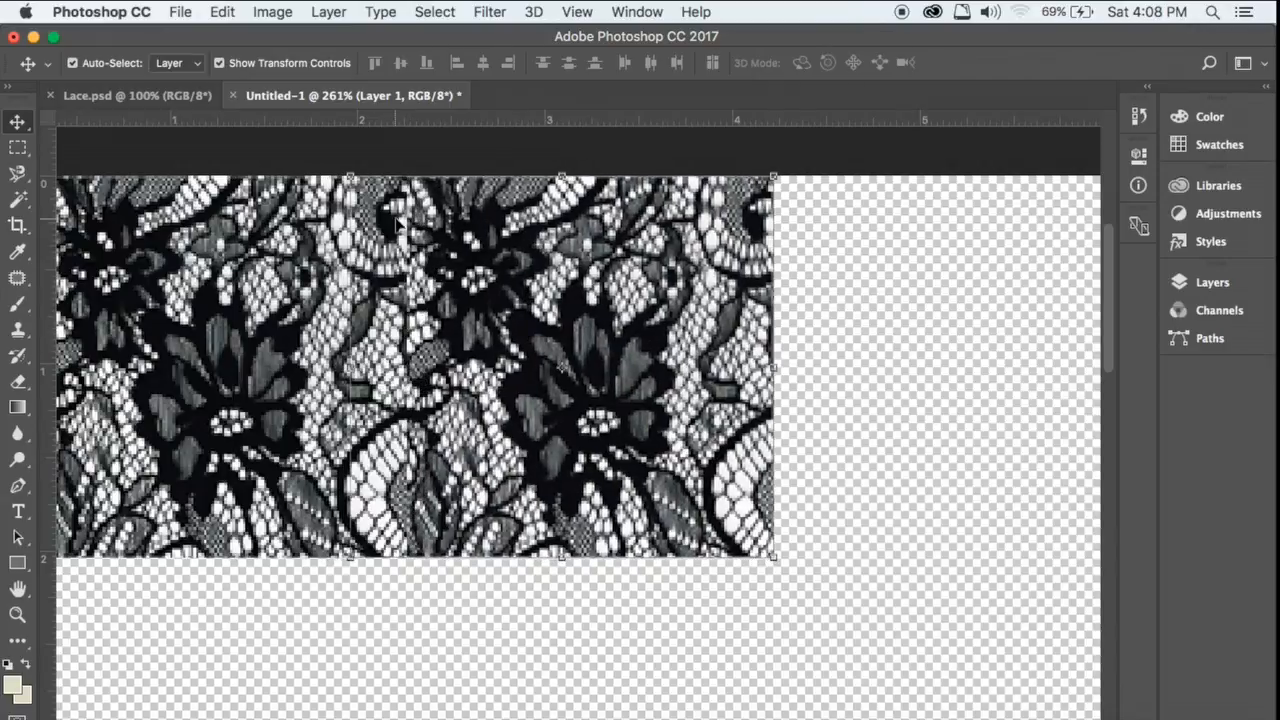
pyautogui.press('Right')
pyautogui.press('Right')
pyautogui.press('Right')
pyautogui.press('Right')
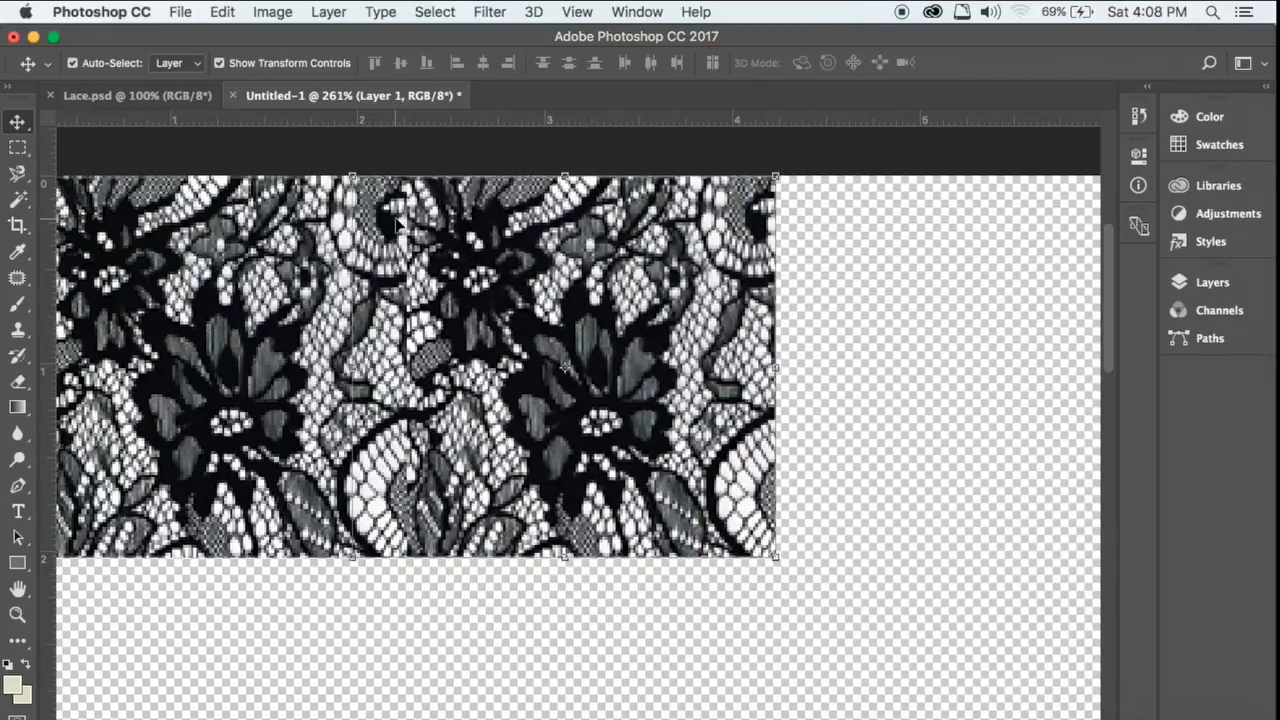
pyautogui.press('Right')
pyautogui.press('Right')
pyautogui.press('Right')
pyautogui.press('Right')
pyautogui.press('Right')
pyautogui.press('Right')
pyautogui.press('Right')
pyautogui.press('Right')
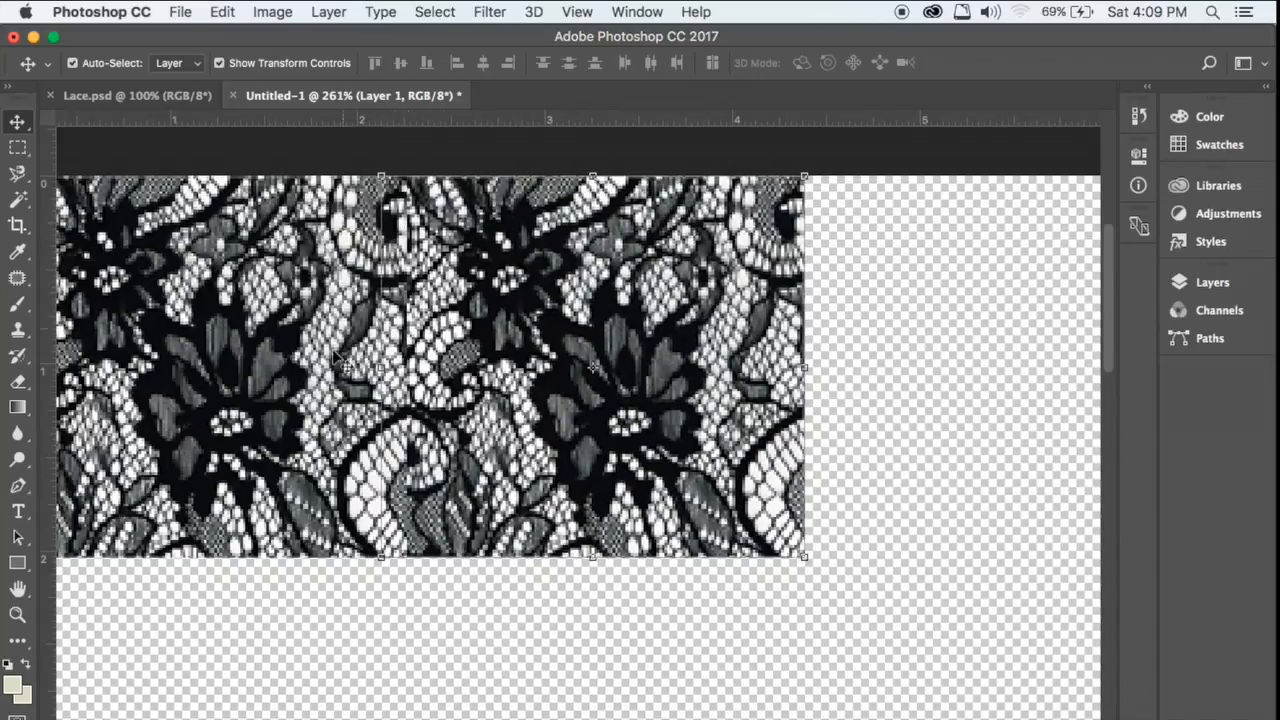
pyautogui.press('Right')
pyautogui.press('Right')
pyautogui.press('Right')
pyautogui.press('Right')
pyautogui.press('Right')
pyautogui.press('Right')
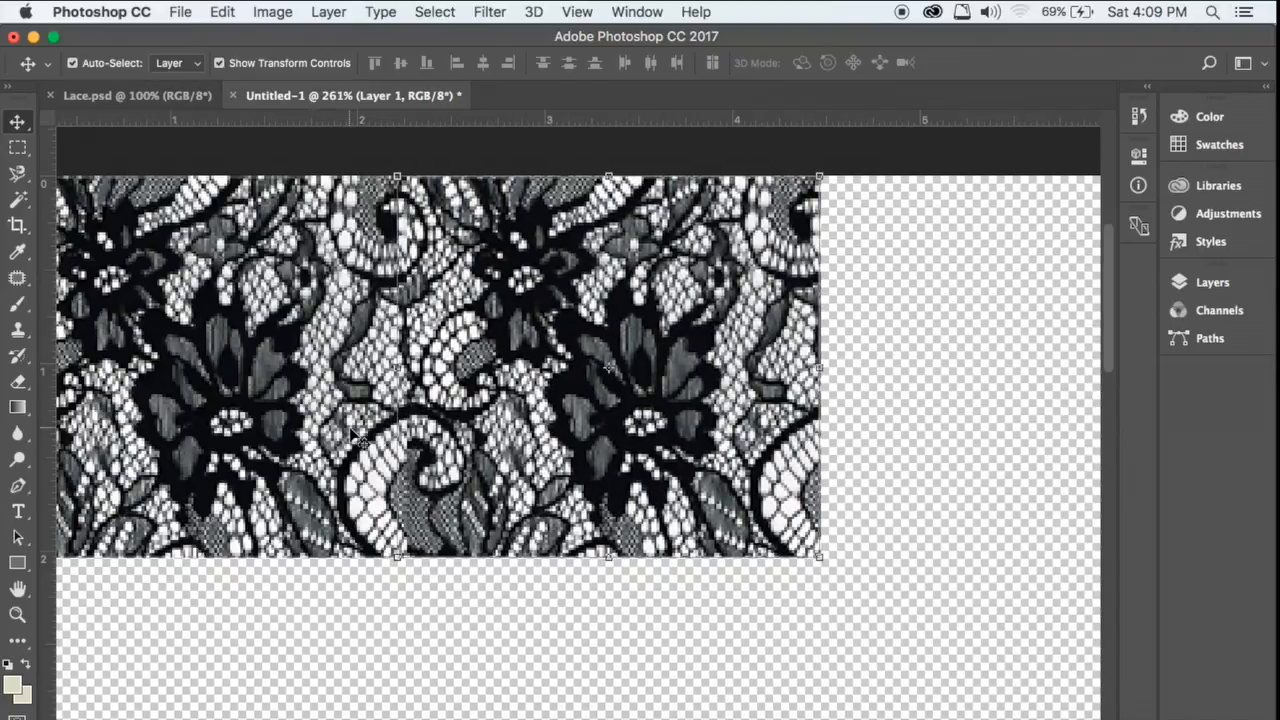
pyautogui.press('Right')
pyautogui.press('Right')
pyautogui.click(510, 645)
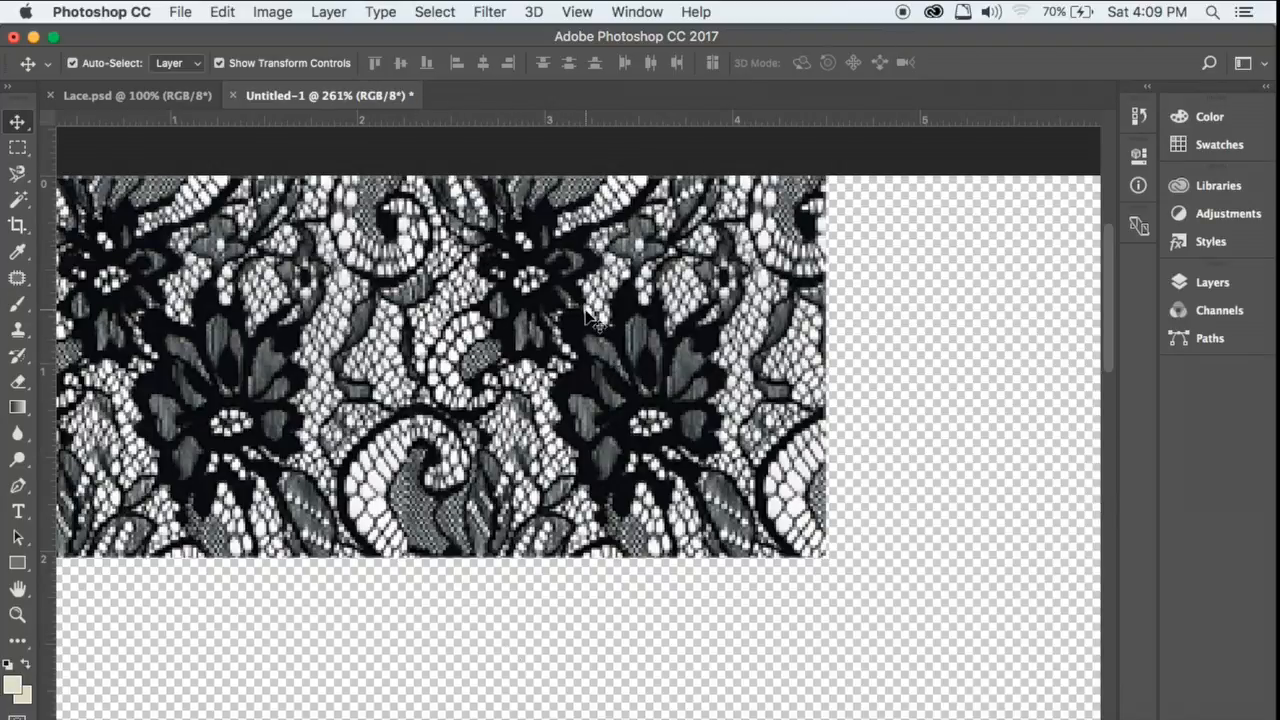
# - Select both lace layers and merge them into a single layer
pyautogui.scroll(-5, 595, 320)
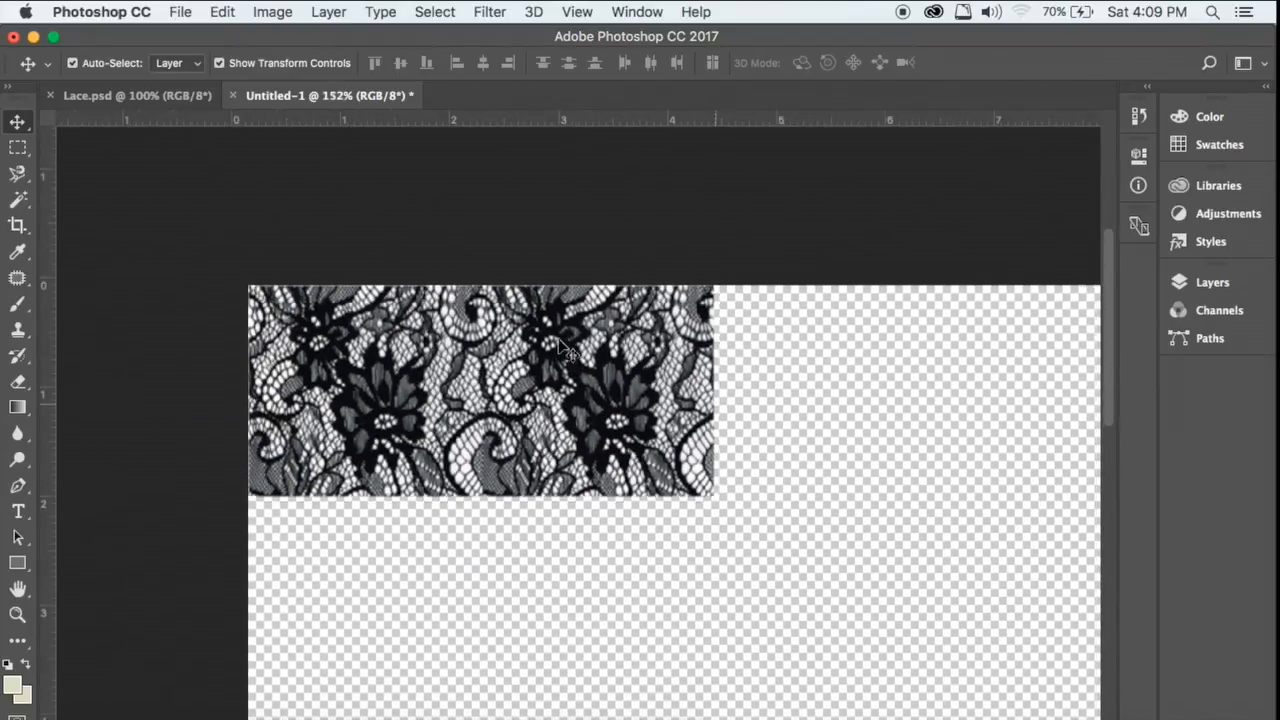
pyautogui.scroll(1, 560, 343)
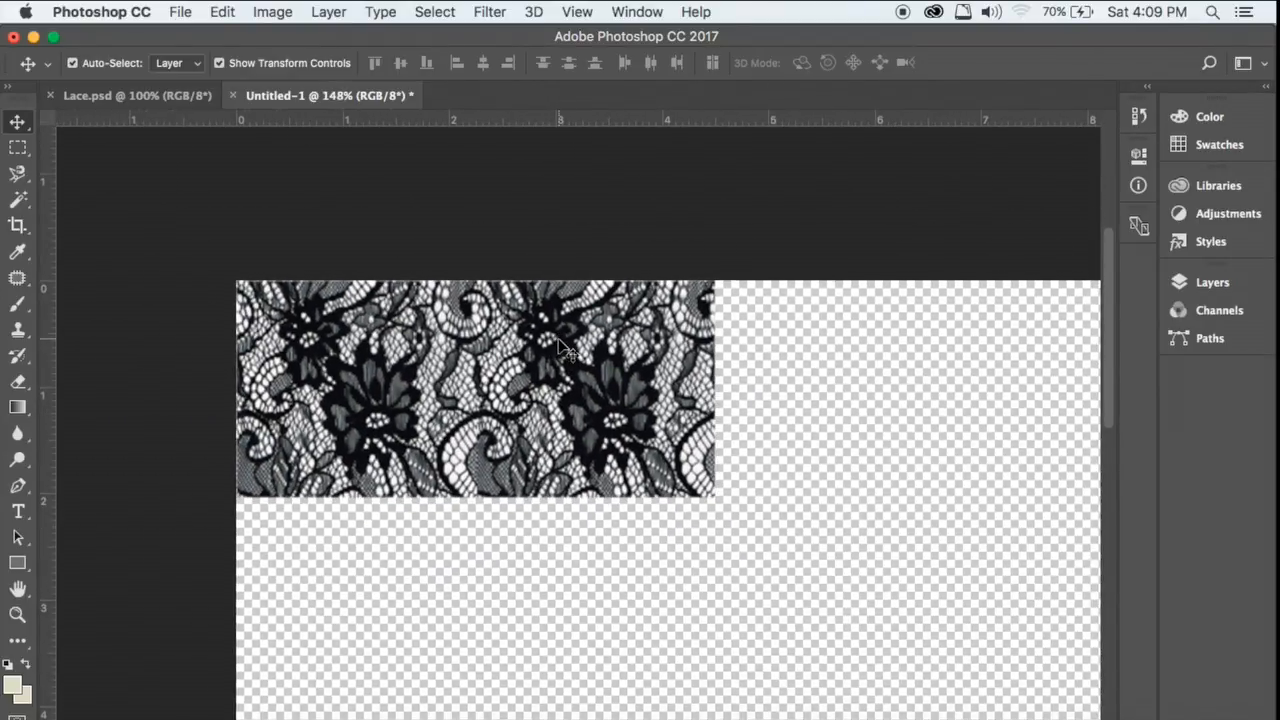
pyautogui.click(560, 344)
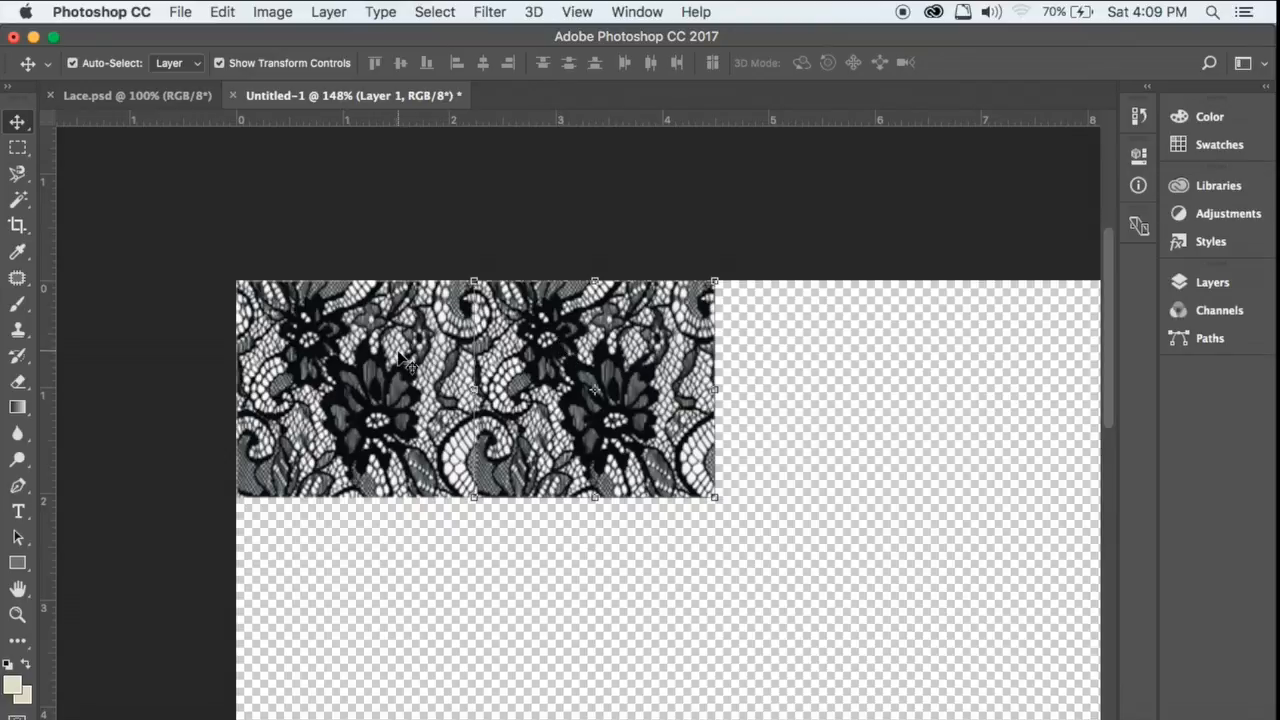
pyautogui.hotkey('ctrl', 'e')
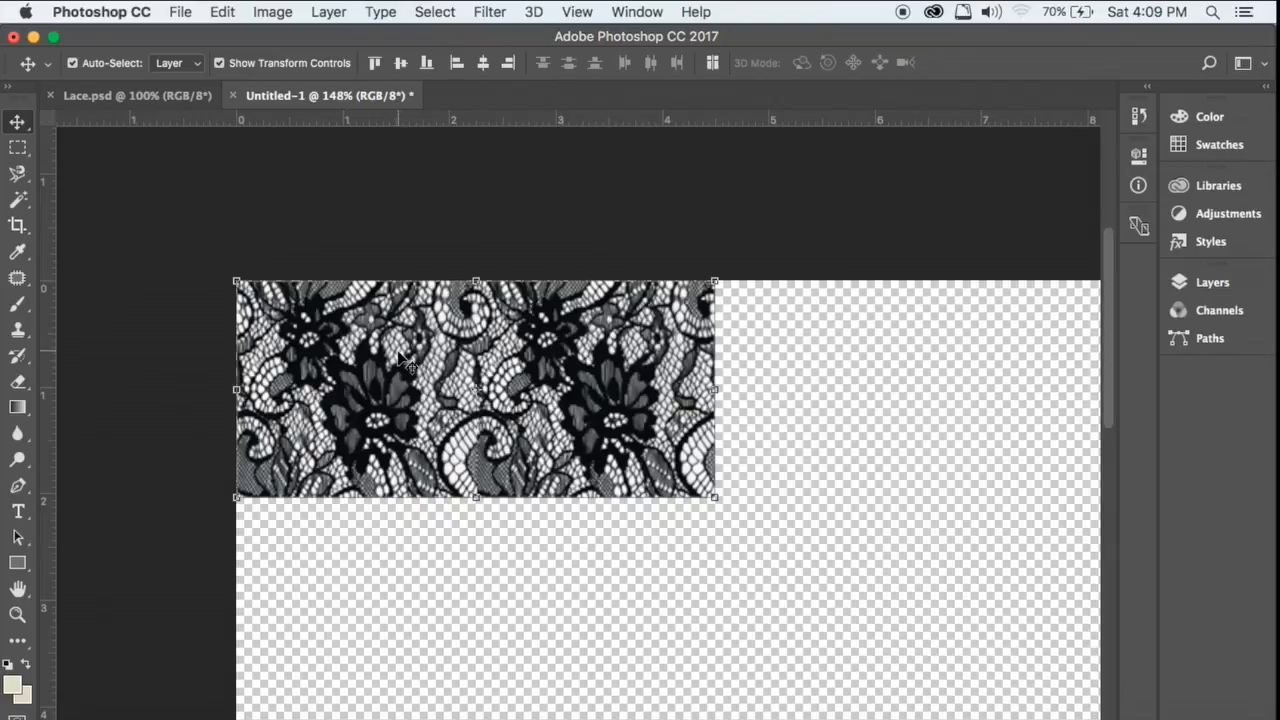
pyautogui.click(1210, 287)
pyautogui.click(1146, 274)
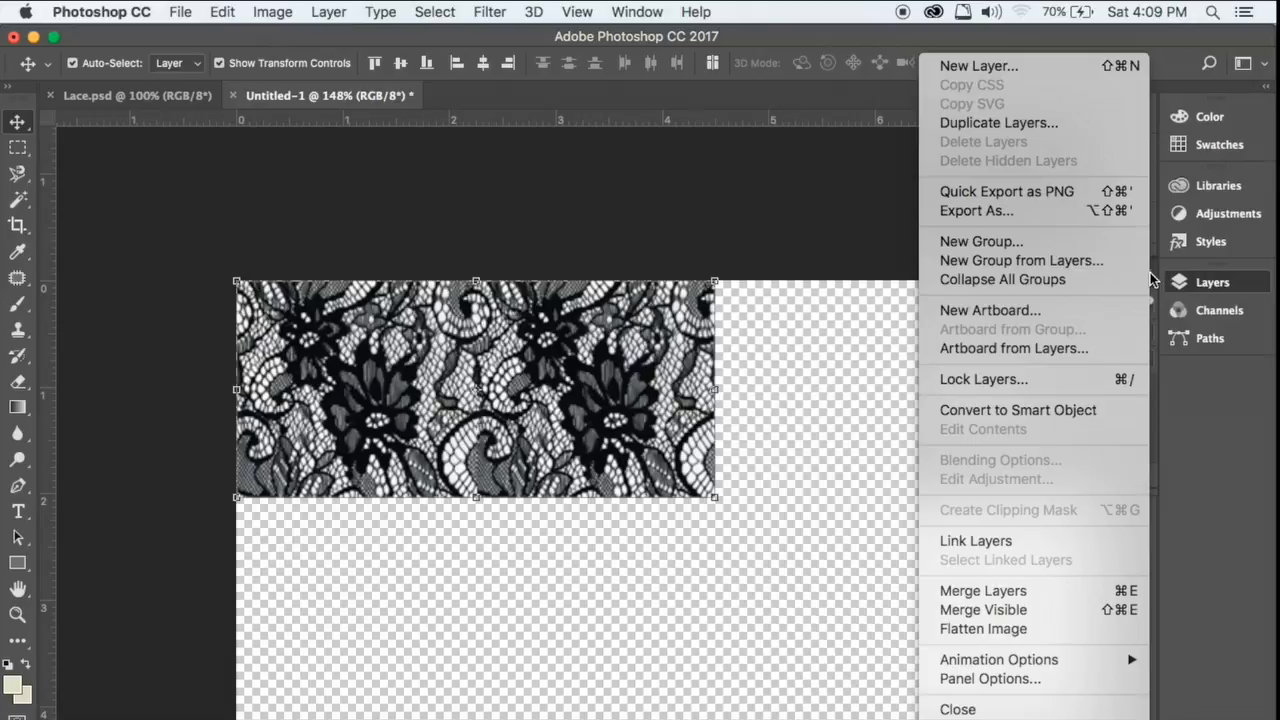
pyautogui.click(1088, 590)
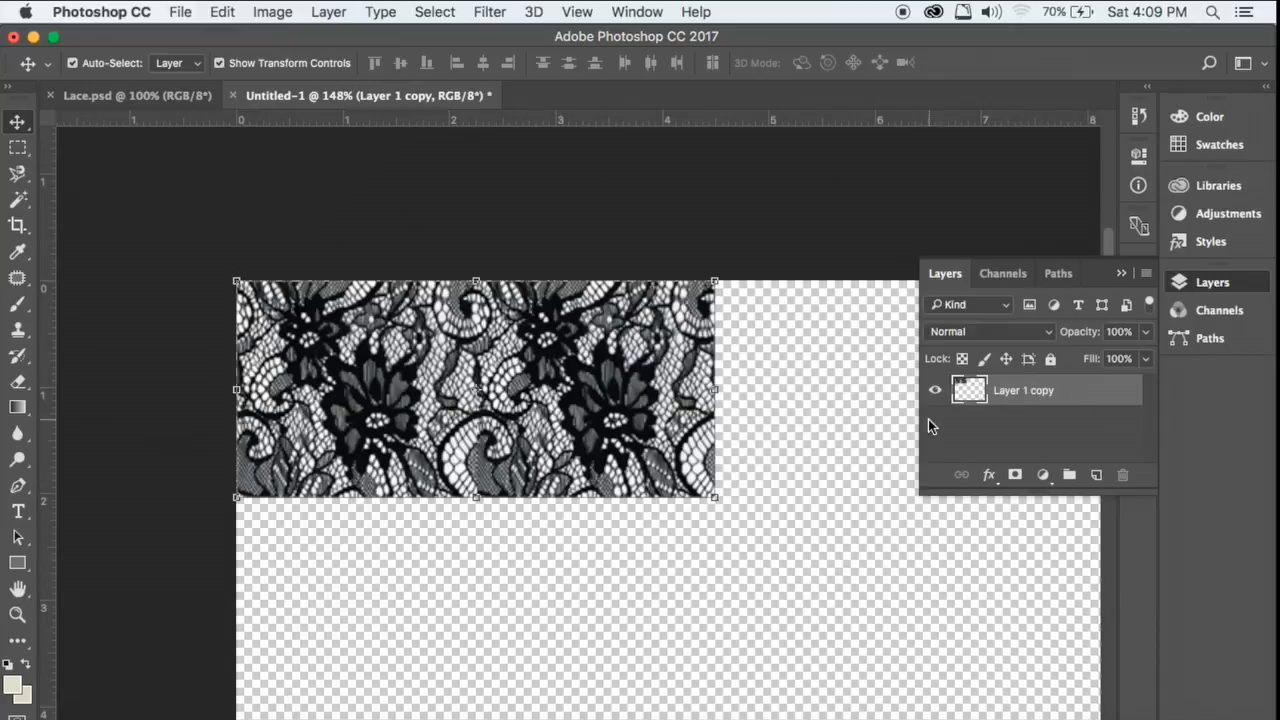
# - Duplicate the merged lace layer as Layer 1 copy 2 and select the underlying Layer 1 copy
pyautogui.click(1147, 278)
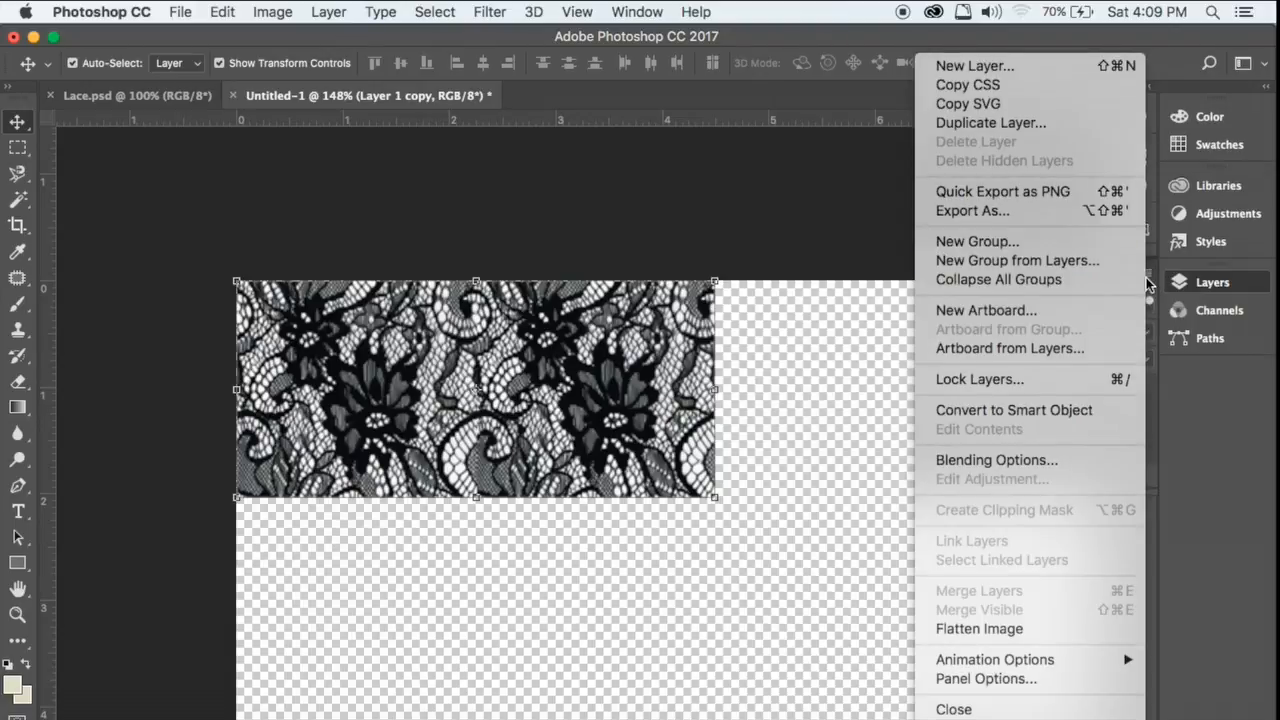
pyautogui.click(1059, 127)
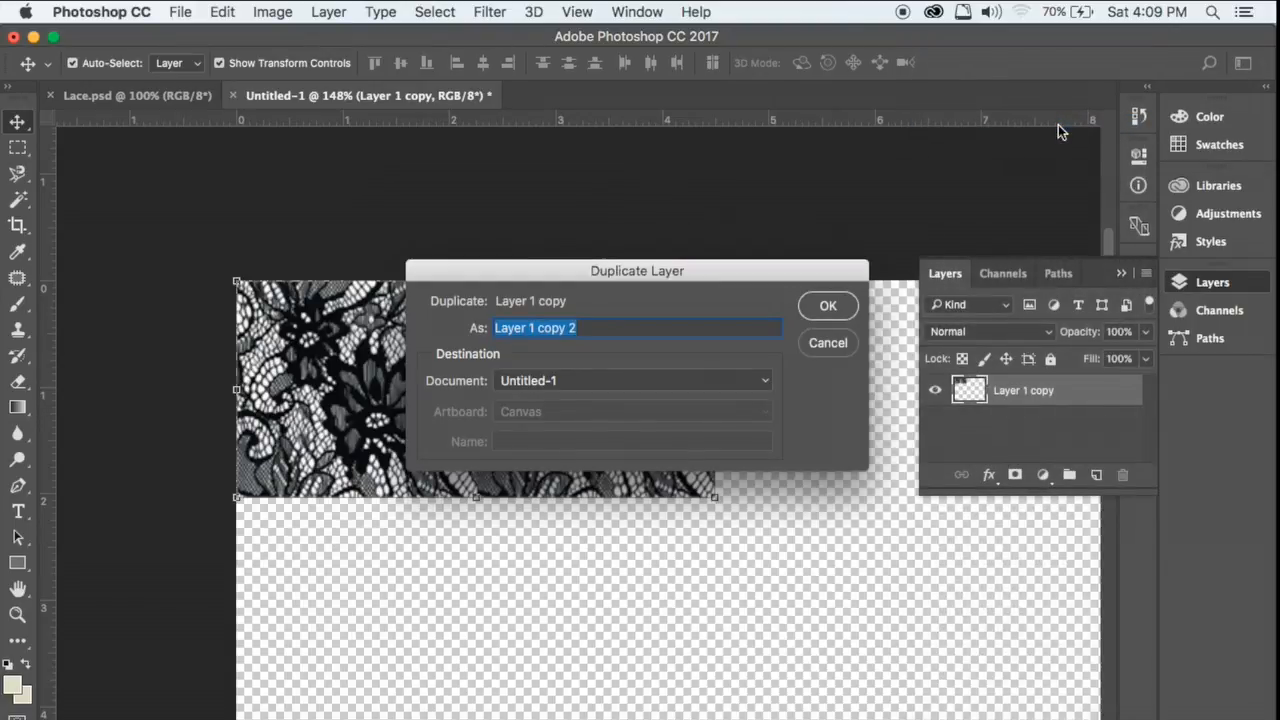
pyautogui.click(828, 310)
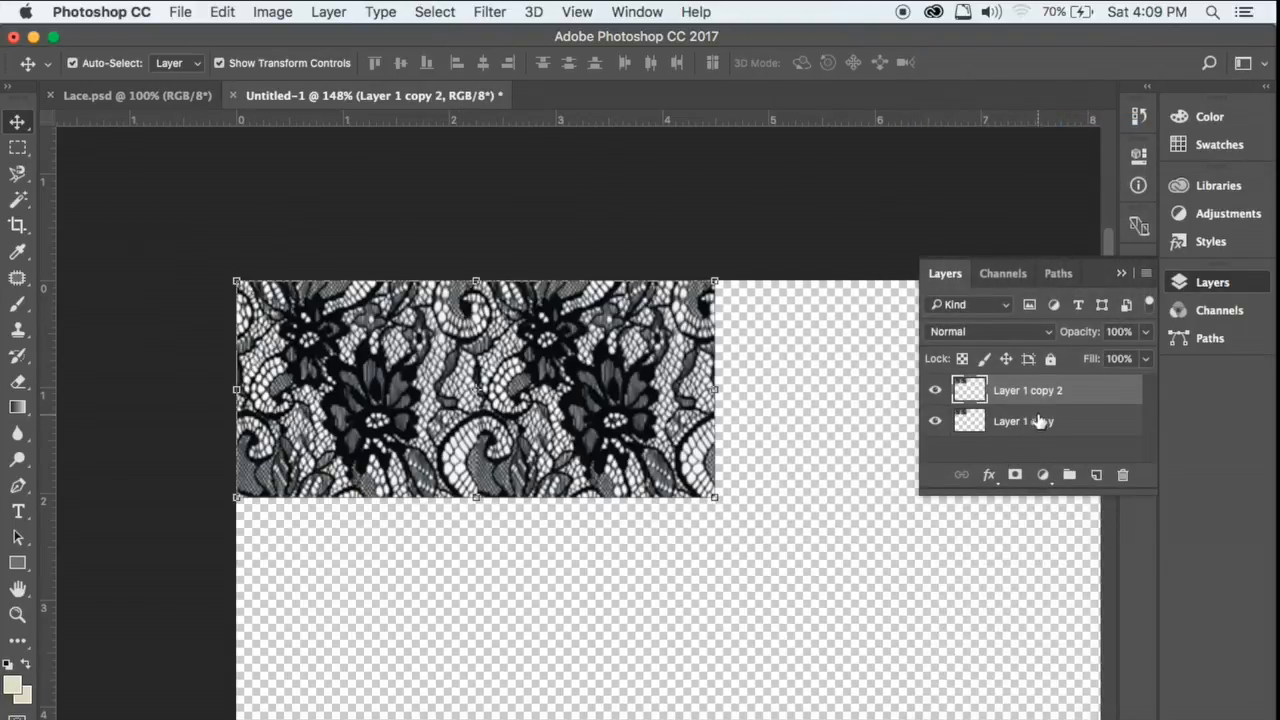
pyautogui.click(1040, 424)
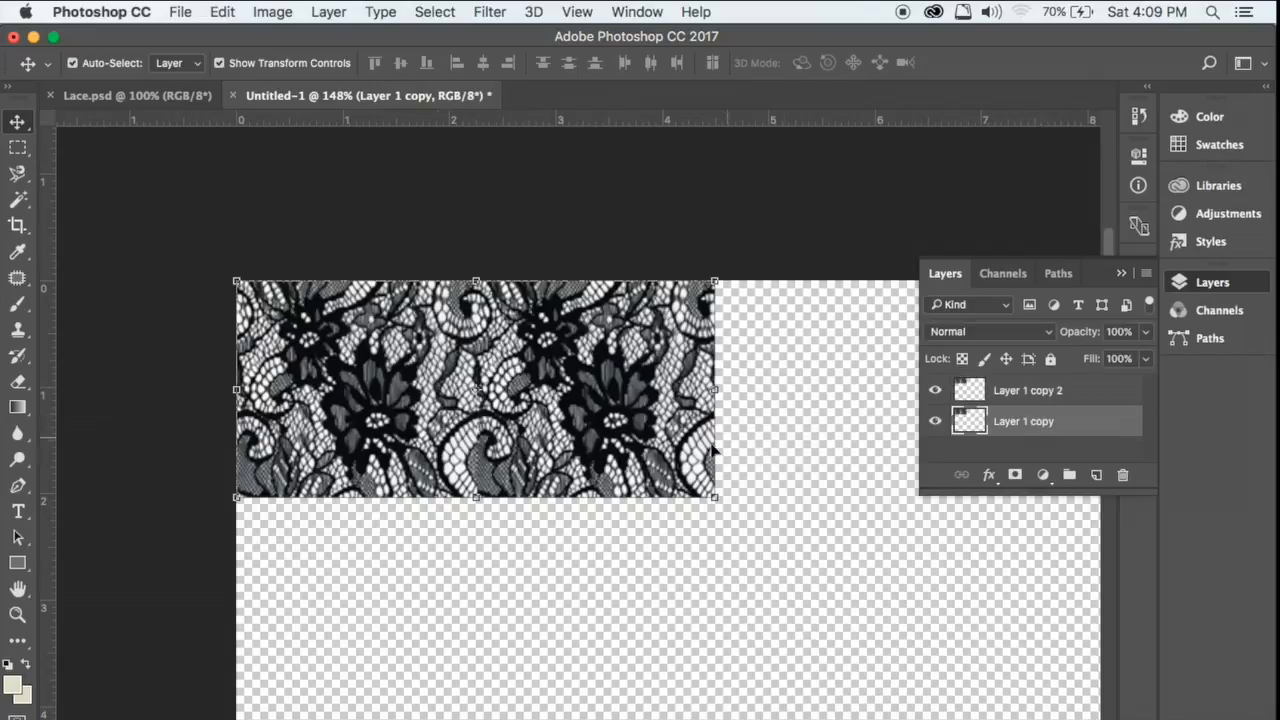
# - Move Layer 1 copy horizontally about 2.4 inches to the right beneath Layer 1 copy 2 to extend the lace strip
pyautogui.press('Right')
pyautogui.press('Right')
pyautogui.press('Right')
pyautogui.press('Right')
pyautogui.press('Right')
pyautogui.press('Right')
pyautogui.press('Right')
pyautogui.press('Right')
pyautogui.press('Right')
pyautogui.press('Right')
pyautogui.press('Right')
pyautogui.press('Right')
pyautogui.press('Right')
pyautogui.press('Right')
pyautogui.press('Right')
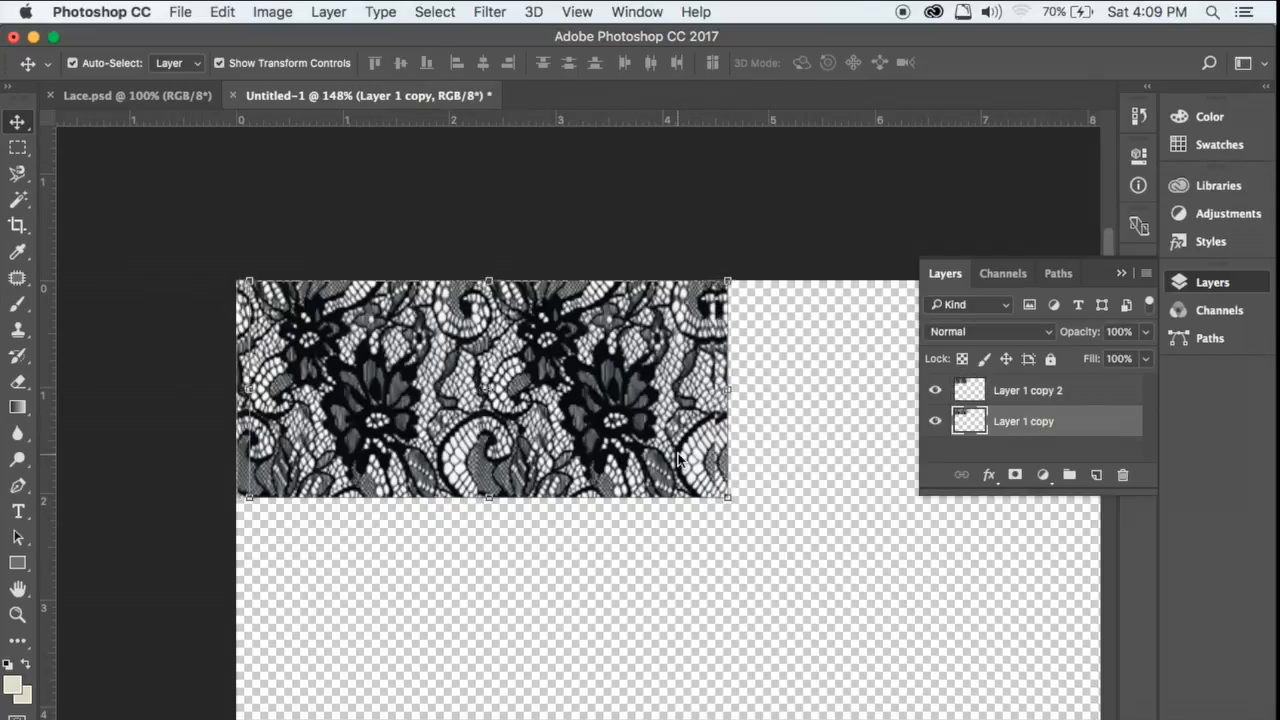
pyautogui.press('Right')
pyautogui.press('Right')
pyautogui.press('Right')
pyautogui.press('Right')
pyautogui.press('Right')
pyautogui.press('Right')
pyautogui.press('Right')
pyautogui.press('Right')
pyautogui.press('Right')
pyautogui.press('Right')
pyautogui.press('Right')
pyautogui.press('Right')
pyautogui.press('Right')
pyautogui.press('Right')
pyautogui.press('Right')
pyautogui.press('Right')
pyautogui.press('Right')
pyautogui.press('Right')
pyautogui.press('Right')
pyautogui.press('Right')
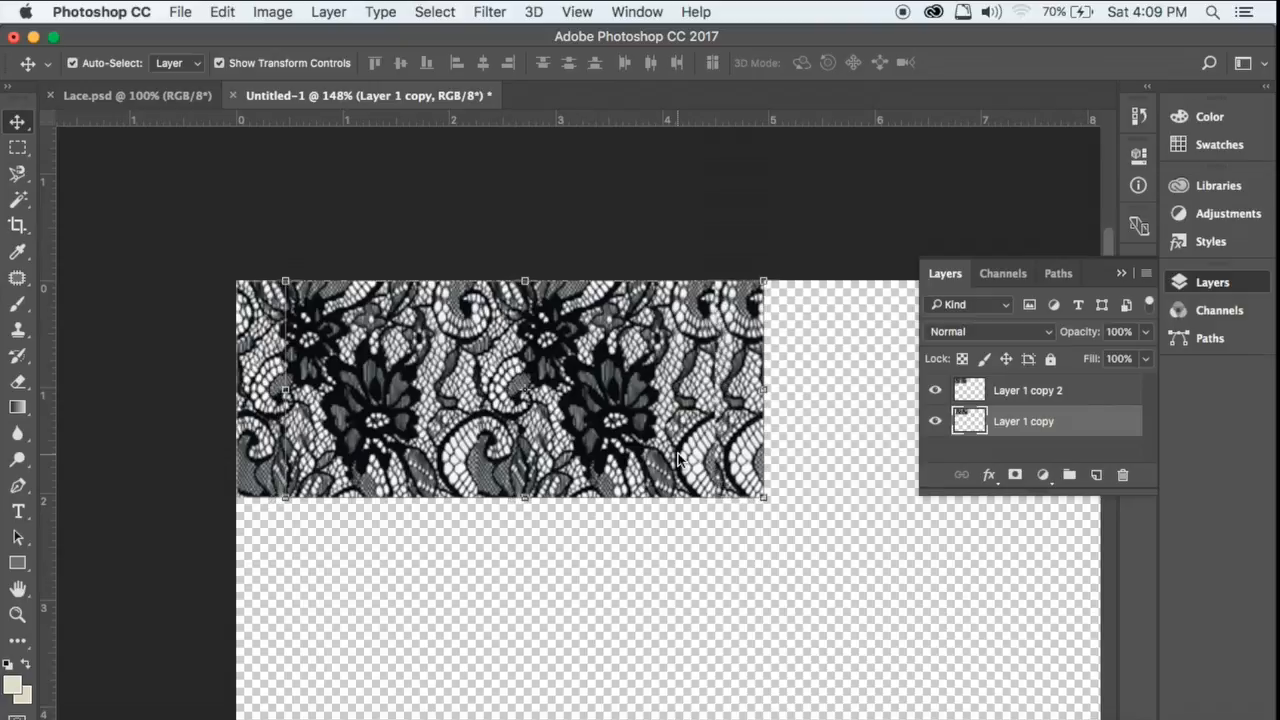
pyautogui.press('Right')
pyautogui.press('Right')
pyautogui.press('Right')
pyautogui.press('Right')
pyautogui.press('Right')
pyautogui.press('Right')
pyautogui.press('Right')
pyautogui.press('Right')
pyautogui.press('Right')
pyautogui.press('Right')
pyautogui.press('Right')
pyautogui.press('Right')
pyautogui.press('Right')
pyautogui.press('Right')
pyautogui.press('Right')
pyautogui.press('Right')
pyautogui.press('Right')
pyautogui.press('Right')
pyautogui.press('Right')
pyautogui.press('Right')
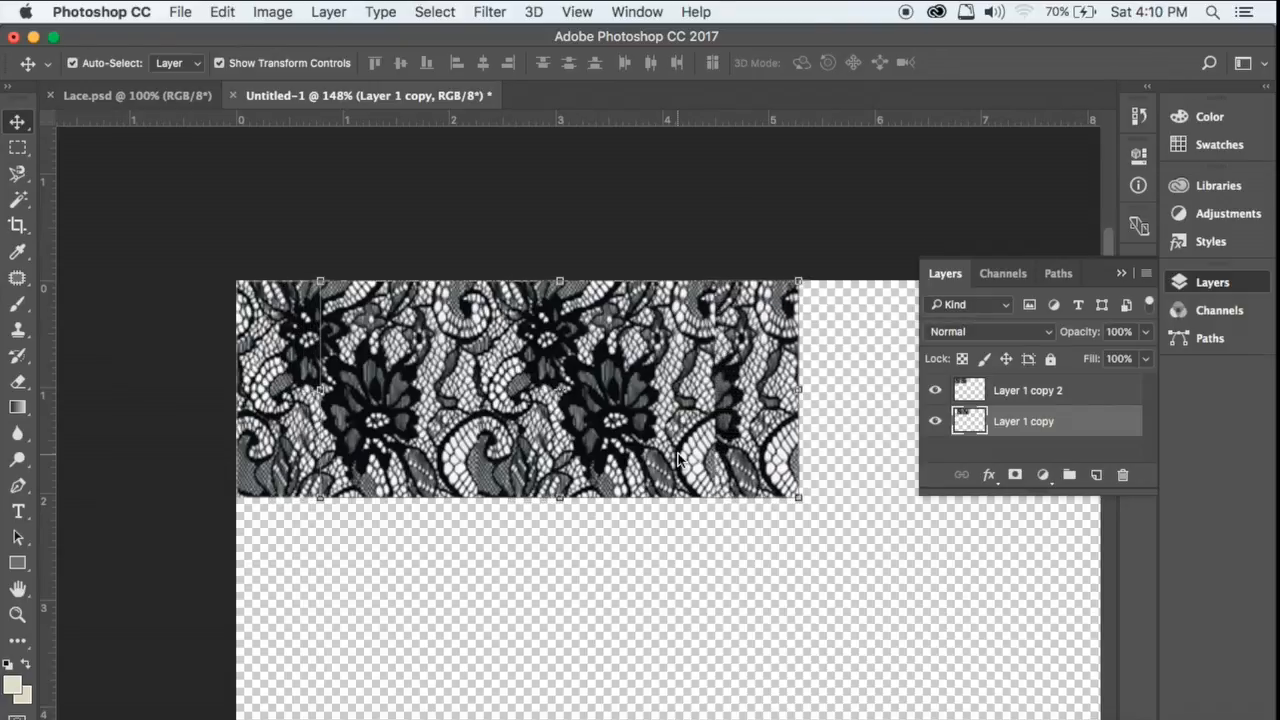
pyautogui.press('Right')
pyautogui.press('Right')
pyautogui.press('Right')
pyautogui.press('Right')
pyautogui.press('Right')
pyautogui.press('Right')
pyautogui.press('Right')
pyautogui.press('Right')
pyautogui.press('Right')
pyautogui.press('Right')
pyautogui.press('Right')
pyautogui.press('Right')
pyautogui.press('Right')
pyautogui.press('Right')
pyautogui.press('Right')
pyautogui.press('Right')
pyautogui.press('Right')
pyautogui.press('Right')
pyautogui.press('Right')
pyautogui.press('Right')
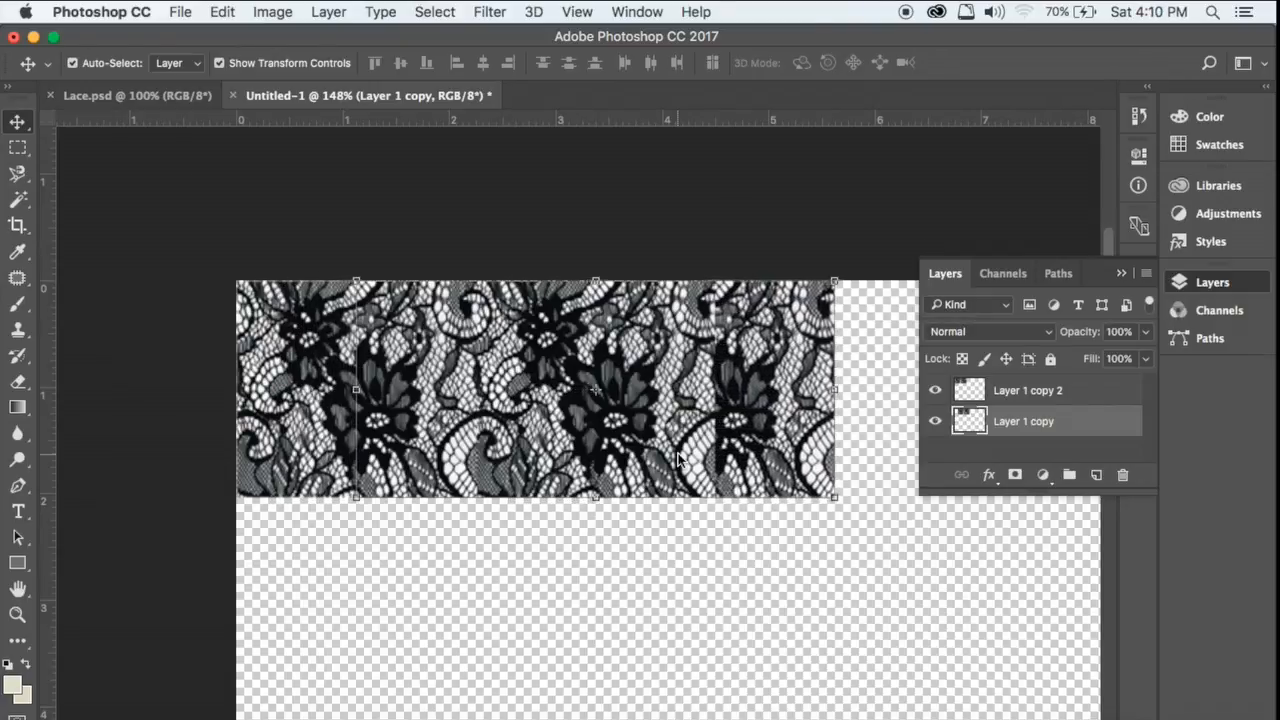
pyautogui.press('Right')
pyautogui.press('Right')
pyautogui.press('Right')
pyautogui.press('Right')
pyautogui.press('Right')
pyautogui.press('Right')
pyautogui.press('Right')
pyautogui.press('Right')
pyautogui.press('Right')
pyautogui.press('Right')
pyautogui.press('Right')
pyautogui.press('Right')
pyautogui.press('Right')
pyautogui.press('Right')
pyautogui.press('Right')
pyautogui.press('Right')
pyautogui.press('Right')
pyautogui.press('Right')
pyautogui.press('Right')
pyautogui.press('Right')
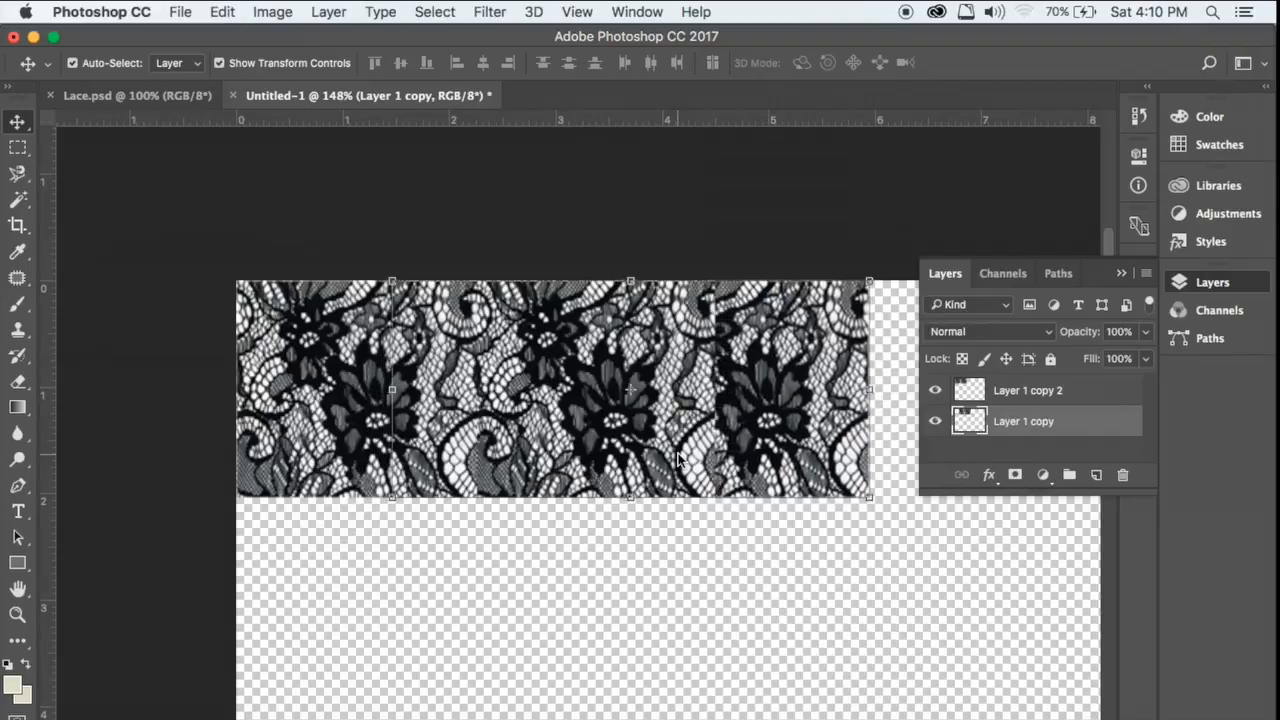
pyautogui.press('Right')
pyautogui.press('Right')
pyautogui.press('Right')
pyautogui.press('Right')
pyautogui.press('Right')
pyautogui.press('Right')
pyautogui.press('Right')
pyautogui.press('Right')
pyautogui.press('Right')
pyautogui.press('Right')
pyautogui.press('Right')
pyautogui.press('Right')
pyautogui.press('Right')
pyautogui.press('Right')
pyautogui.press('Right')
pyautogui.press('Right')
pyautogui.press('Right')
pyautogui.press('Right')
pyautogui.press('Right')
pyautogui.press('Right')
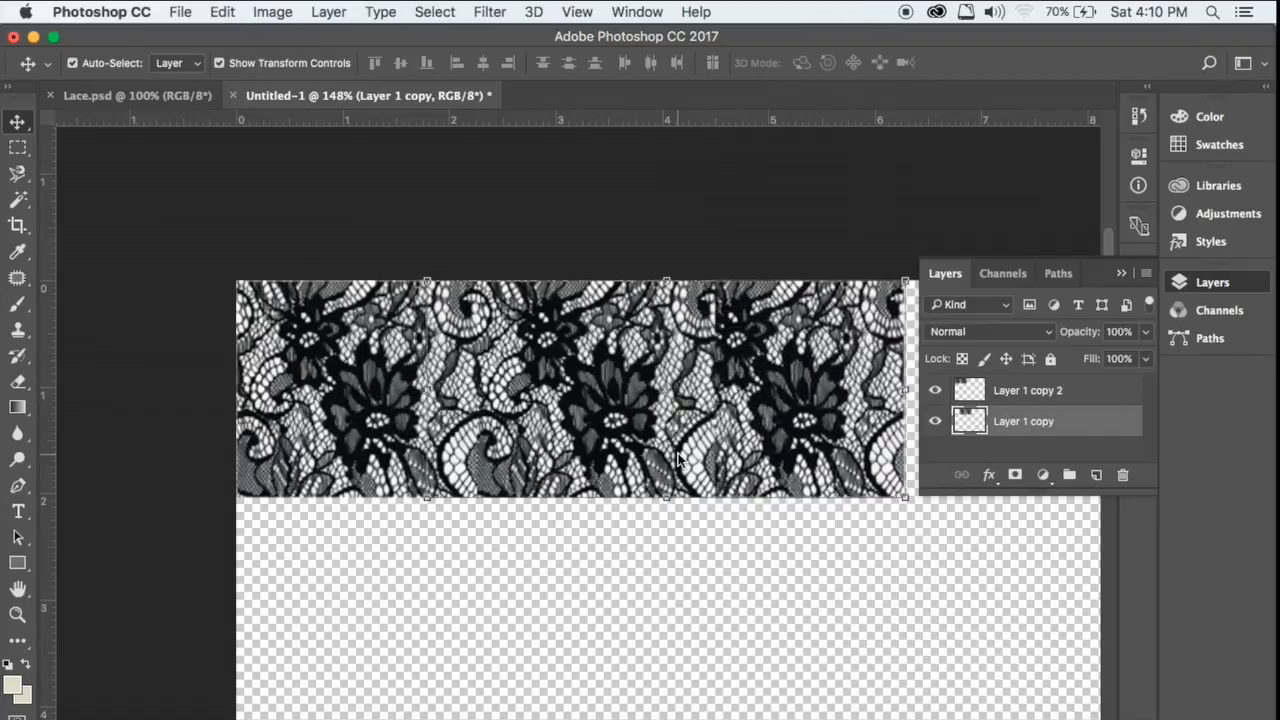
pyautogui.press('Right')
pyautogui.press('Right')
pyautogui.press('Right')
pyautogui.press('Right')
pyautogui.press('Right')
pyautogui.press('Right')
pyautogui.press('Right')
pyautogui.press('Right')
pyautogui.press('Right')
pyautogui.press('Right')
pyautogui.press('Right')
pyautogui.press('Right')
pyautogui.press('Right')
pyautogui.press('Right')
pyautogui.press('Right')
pyautogui.press('Right')
pyautogui.press('Right')
pyautogui.press('Right')
pyautogui.press('Right')
pyautogui.press('Right')
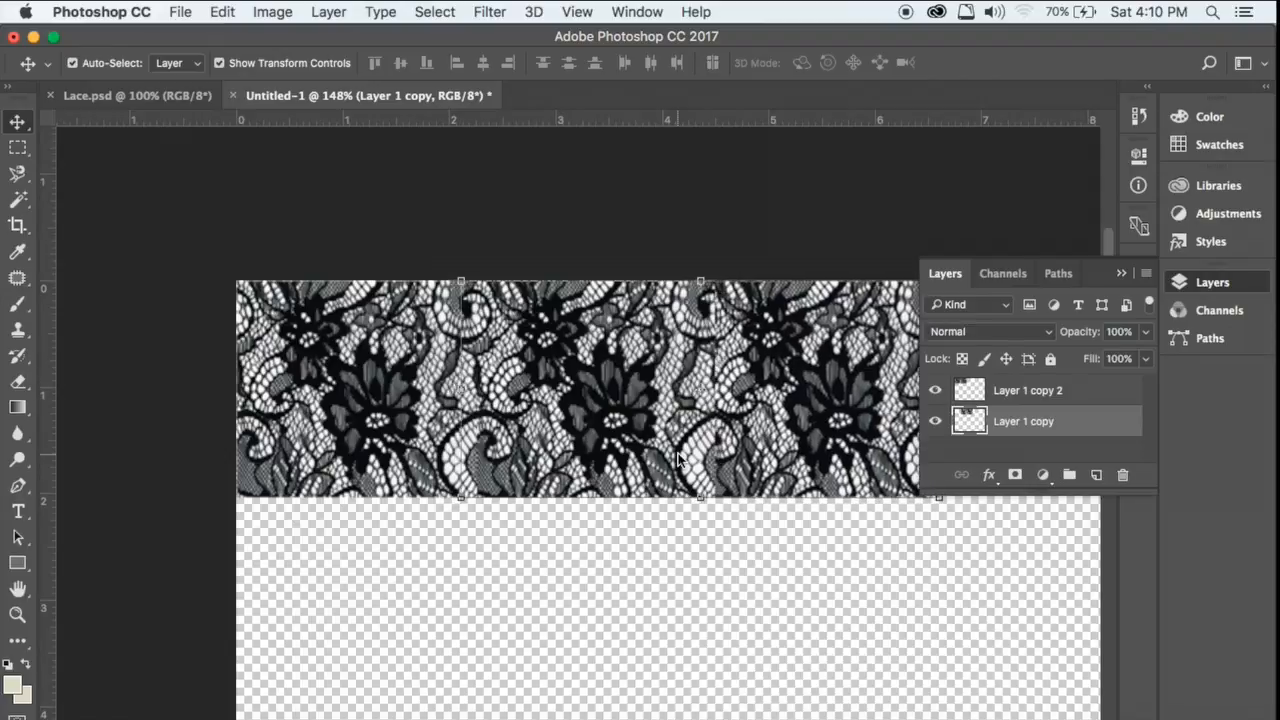
pyautogui.press('Right')
pyautogui.press('Right')
pyautogui.press('Right')
pyautogui.press('Right')
pyautogui.press('Right')
pyautogui.press('Right')
pyautogui.press('Right')
pyautogui.press('Right')
pyautogui.press('Right')
pyautogui.press('Right')
pyautogui.press('Right')
pyautogui.press('Right')
pyautogui.press('Right')
pyautogui.press('Right')
pyautogui.press('Right')
pyautogui.press('Right')
pyautogui.press('Right')
pyautogui.press('Right')
pyautogui.press('Right')
pyautogui.press('Right')
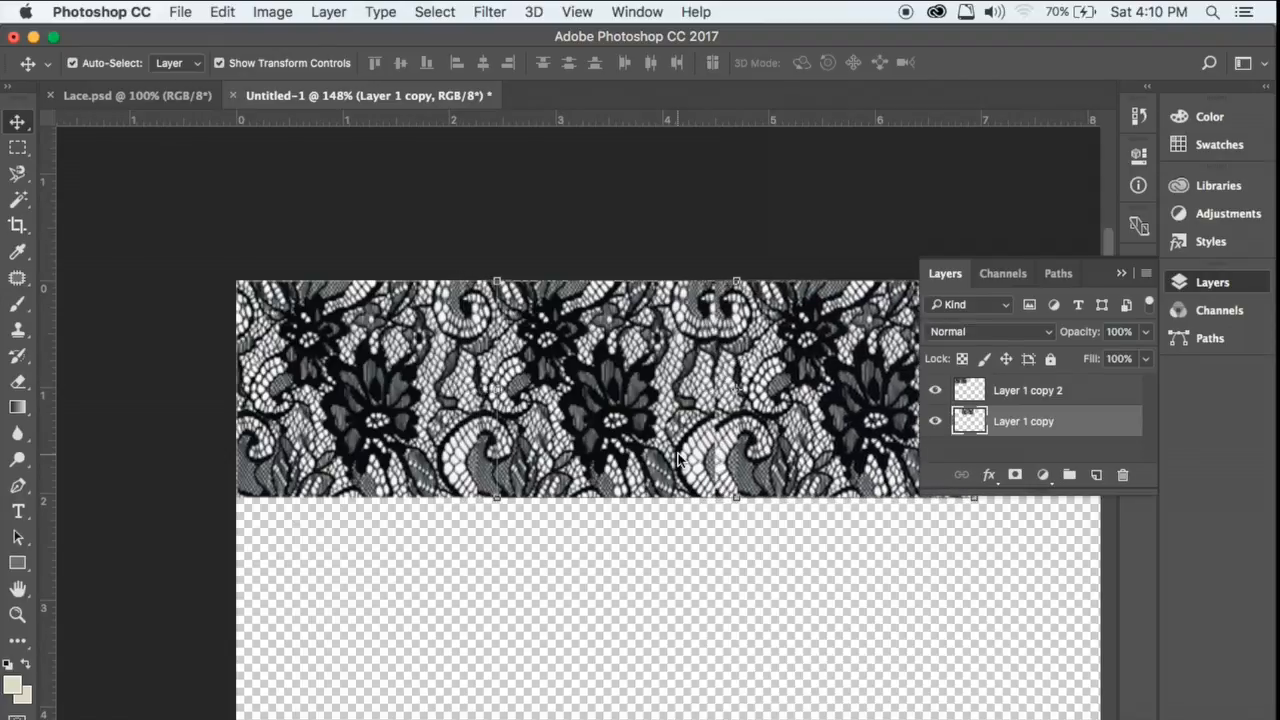
# - Move Layer 1 copy horizontally about 2 inches farther right until its motifs align with Layer 1 copy 2, then deselect it
pyautogui.press('Right')
pyautogui.press('Right')
pyautogui.press('Right')
pyautogui.press('Right')
pyautogui.press('Right')
pyautogui.press('Right')
pyautogui.press('Right')
pyautogui.press('Right')
pyautogui.press('Right')
pyautogui.press('Right')
pyautogui.press('Right')
pyautogui.press('Right')
pyautogui.press('Right')
pyautogui.press('Right')
pyautogui.press('Right')
pyautogui.press('Right')
pyautogui.press('Right')
pyautogui.press('Right')
pyautogui.press('Right')
pyautogui.press('Right')
pyautogui.click(1203, 282)
pyautogui.hscroll(8, 701, 516)
pyautogui.press('Right')
pyautogui.press('Right')
pyautogui.press('Right')
pyautogui.press('Right')
pyautogui.press('Right')
pyautogui.press('Right')
pyautogui.press('Right')
pyautogui.press('Right')
pyautogui.press('Right')
pyautogui.press('Right')
pyautogui.press('Right')
pyautogui.press('Right')
pyautogui.press('Right')
pyautogui.press('Right')
pyautogui.press('Right')
pyautogui.press('Right')
pyautogui.press('Right')
pyautogui.press('Right')
pyautogui.press('Right')
pyautogui.press('Right')
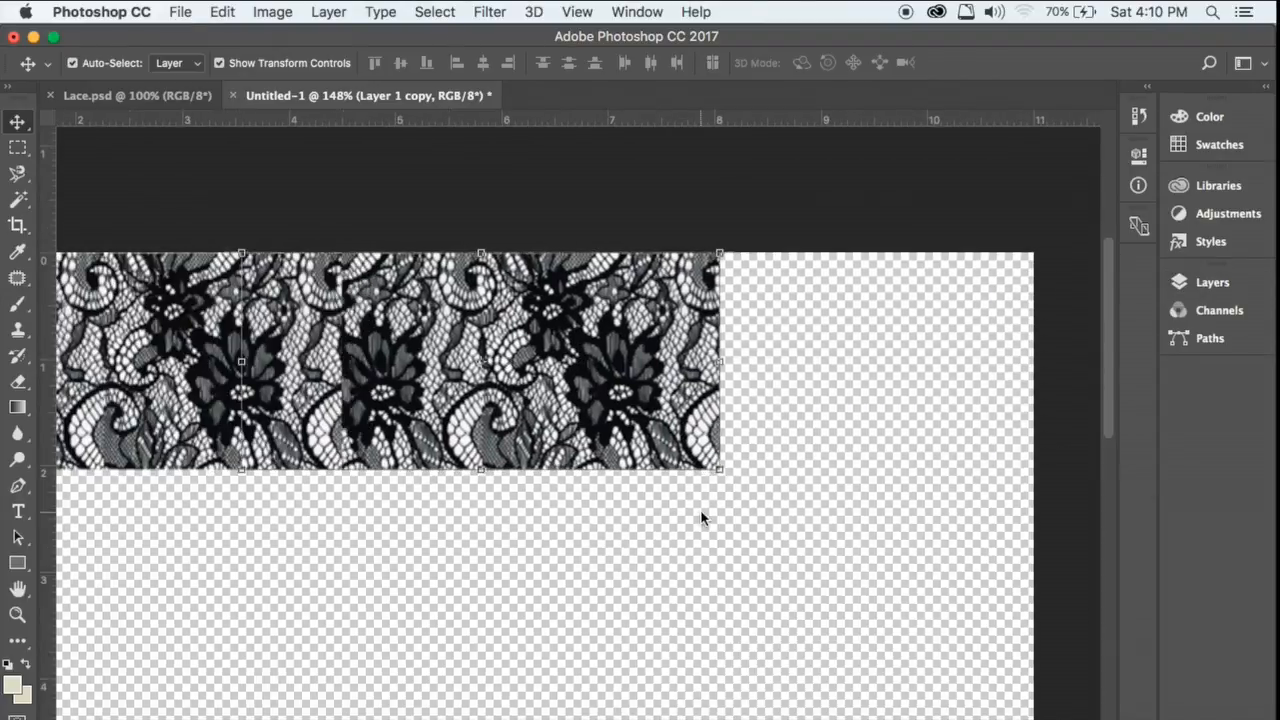
pyautogui.press('Right')
pyautogui.press('Right')
pyautogui.press('Right')
pyautogui.press('Right')
pyautogui.press('Right')
pyautogui.press('Right')
pyautogui.press('Right')
pyautogui.press('Right')
pyautogui.press('Right')
pyautogui.press('Right')
pyautogui.press('Right')
pyautogui.press('Right')
pyautogui.press('Right')
pyautogui.press('Right')
pyautogui.scroll(5, 701, 516)
pyautogui.press('Right')
pyautogui.press('Right')
pyautogui.press('Right')
pyautogui.press('Right')
pyautogui.press('Right')
pyautogui.click(417, 591)
pyautogui.scroll(-4, 408, 565)
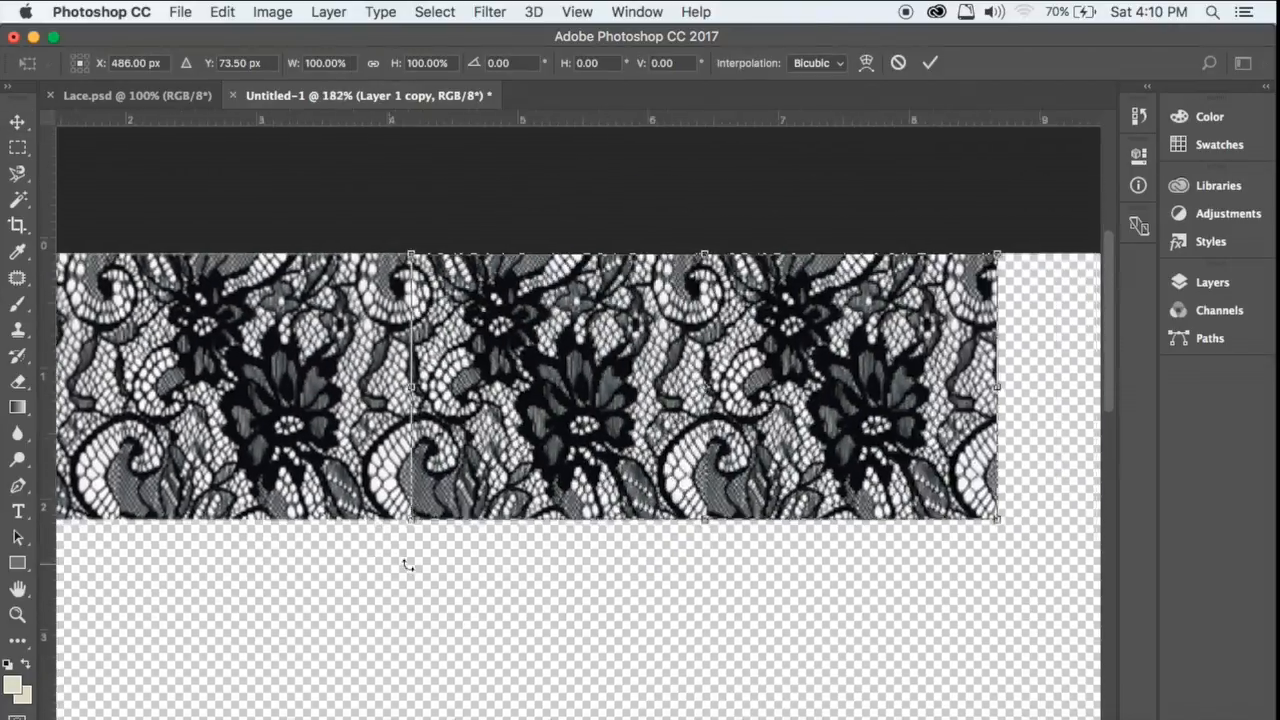
pyautogui.scroll(2, 406, 563)
pyautogui.press('Return')
pyautogui.click(524, 200)
# - Select both halves of the lace strip and merge them into one layer
pyautogui.click(594, 394)
pyautogui.keyDown('shift'); pyautogui.click(480, 380); pyautogui.keyUp('shift')
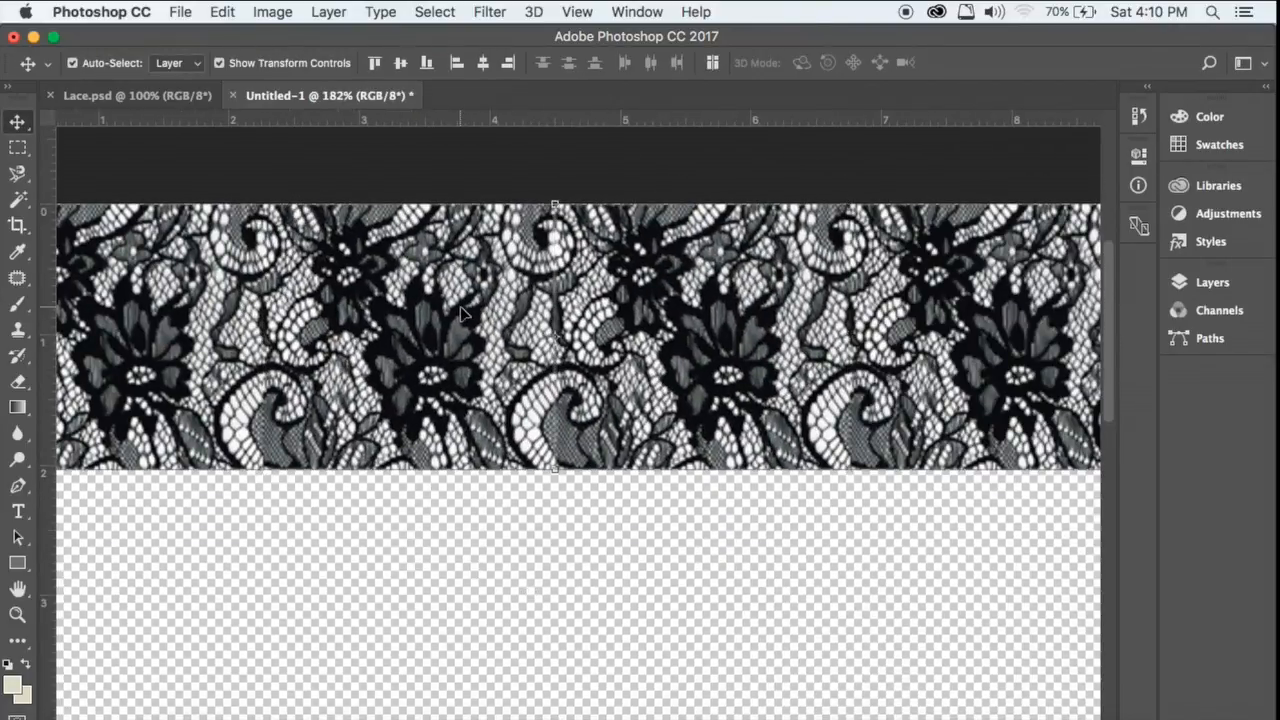
pyautogui.press('super+e')
# - Duplicate the merged lace strip as Layer 1 copy 3 and select the underlying Layer 1 copy 2
pyautogui.press('super+j')
pyautogui.scroll(-3, 570, 425)
pyautogui.click(1210, 288)
pyautogui.click(1146, 273)
pyautogui.click(1023, 122)
pyautogui.press('Return')
pyautogui.click(1028, 421)
# - Move Layer 1 copy 2 horizontally about 2.3 inches to the right so the aligned lace strip extends past the canvas edge
pyautogui.hscroll(10, 551, 598)
pyautogui.press('Right')
pyautogui.press('Right')
pyautogui.press('Right')
pyautogui.press('Right')
pyautogui.press('Right')
pyautogui.press('Right')
pyautogui.press('Right')
pyautogui.press('Right')
pyautogui.press('Right')
pyautogui.press('Right')
pyautogui.press('Right')
pyautogui.press('Right')
pyautogui.press('Right')
pyautogui.press('Right')
pyautogui.press('Right')
pyautogui.press('Right')
pyautogui.press('Right')
pyautogui.press('Right')
pyautogui.press('Right')
pyautogui.press('Right')
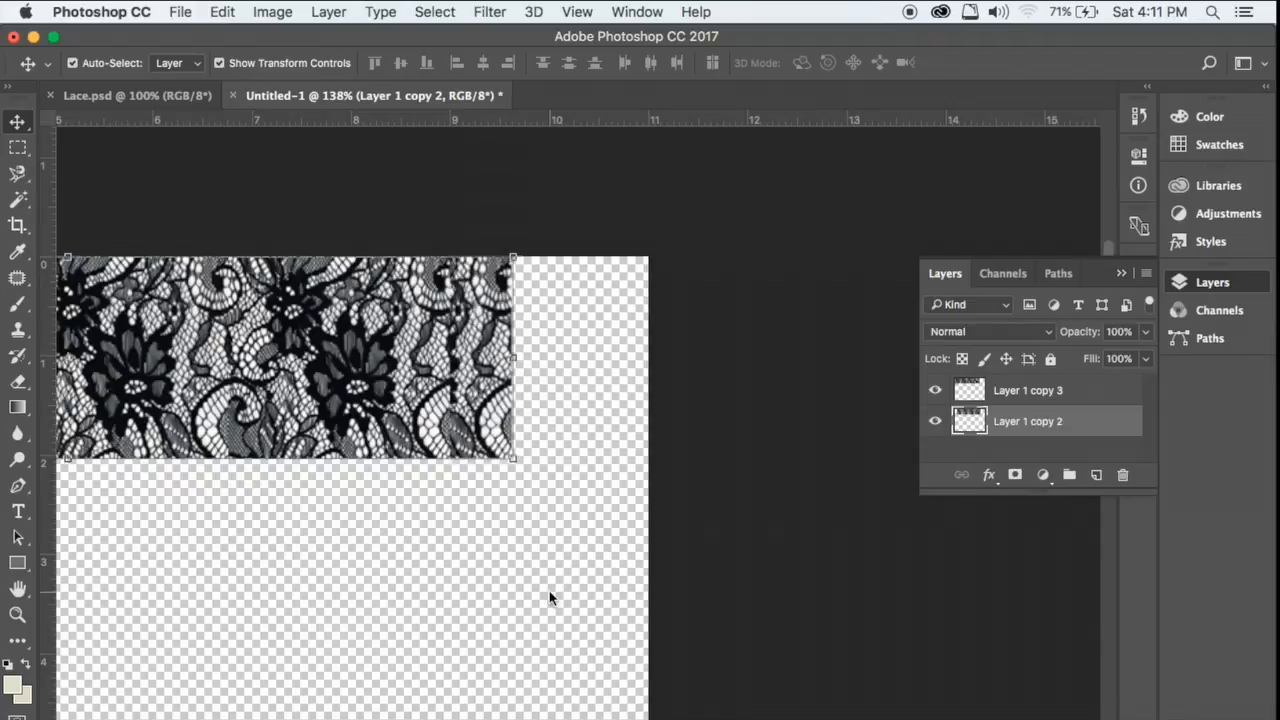
pyautogui.press('Right')
pyautogui.press('Right')
pyautogui.press('Right')
pyautogui.press('Right')
pyautogui.press('Right')
pyautogui.press('Right')
pyautogui.press('Right')
pyautogui.press('Right')
pyautogui.press('Right')
pyautogui.press('Right')
pyautogui.press('Right')
pyautogui.press('Right')
pyautogui.press('Right')
pyautogui.press('Right')
pyautogui.press('Right')
pyautogui.press('Right')
pyautogui.press('Right')
pyautogui.press('Right')
pyautogui.press('Right')
pyautogui.press('Right')
pyautogui.scroll(3, 551, 597)
pyautogui.press('Right')
pyautogui.press('Right')
pyautogui.press('Right')
pyautogui.press('Right')
pyautogui.press('Right')
pyautogui.press('Right')
pyautogui.press('Right')
pyautogui.press('Right')
pyautogui.press('Right')
pyautogui.press('Right')
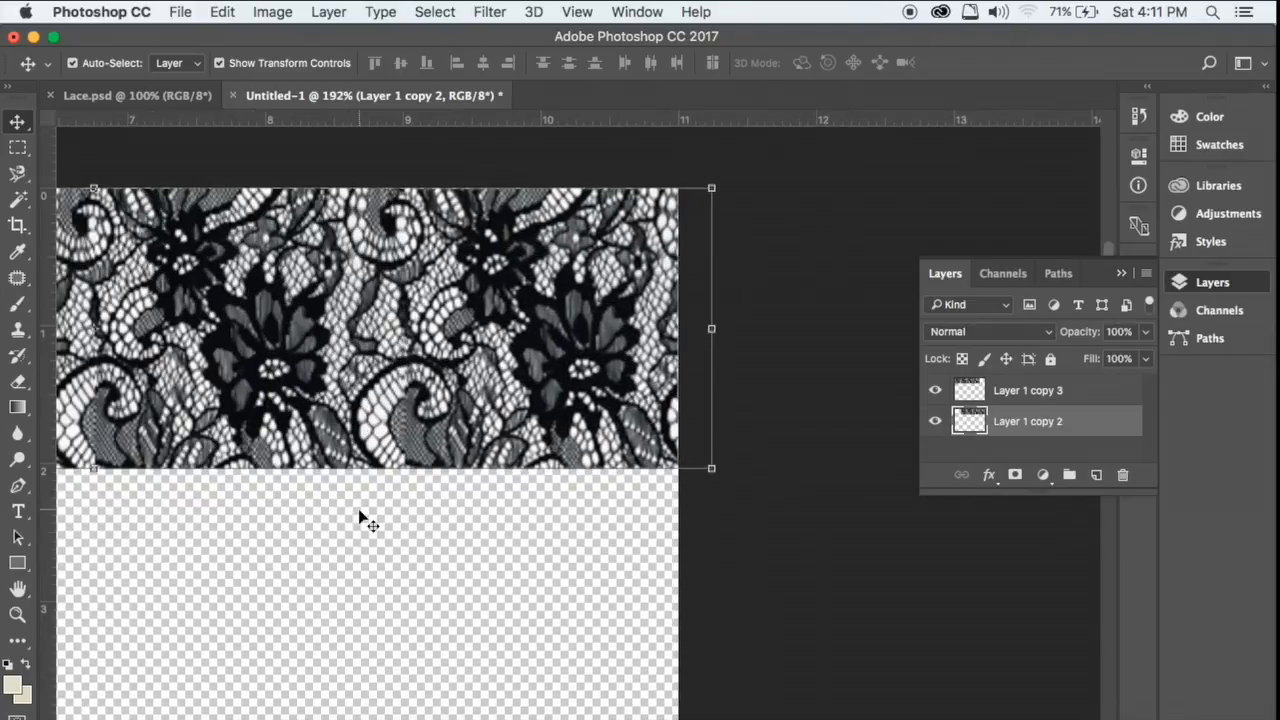
# - Add Layer 1 copy 3 to the selection and merge both lace layers into one full-width strip
pyautogui.scroll(-5, 362, 519)
pyautogui.keyDown('shift'); pyautogui.click(608, 285); pyautogui.keyUp('shift')
pyautogui.press('super+e')
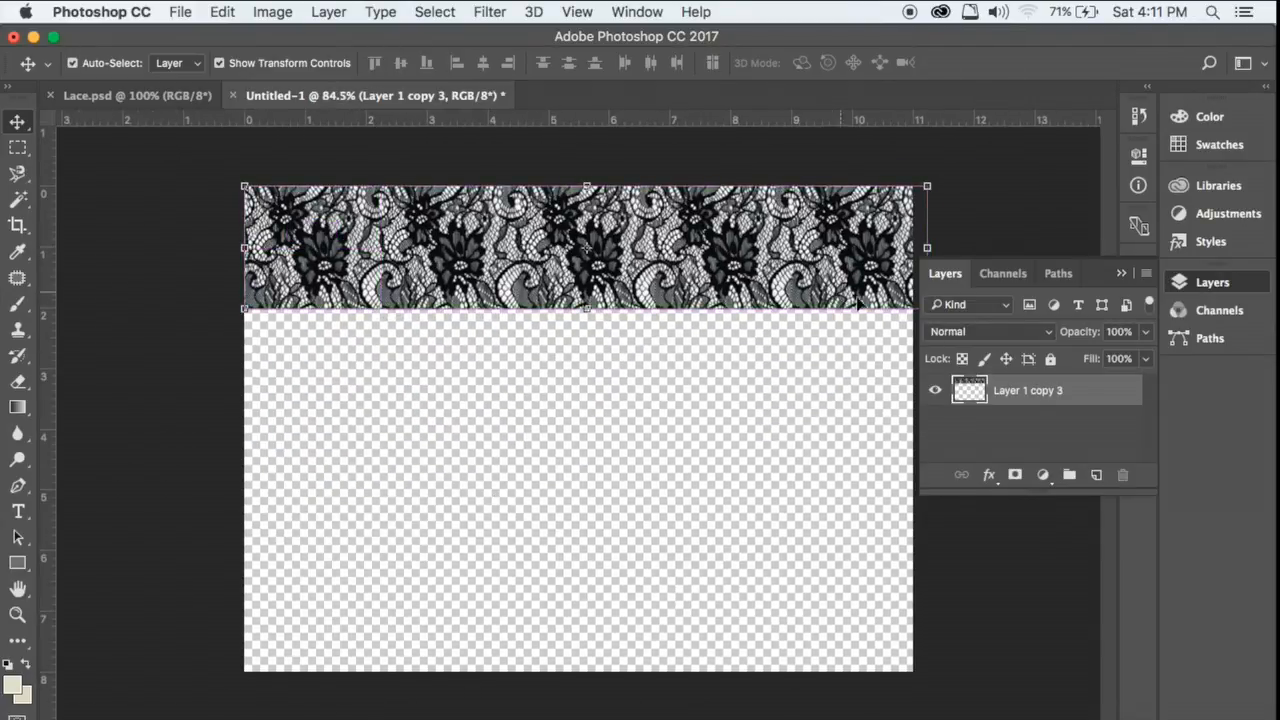
pyautogui.click(1214, 284)
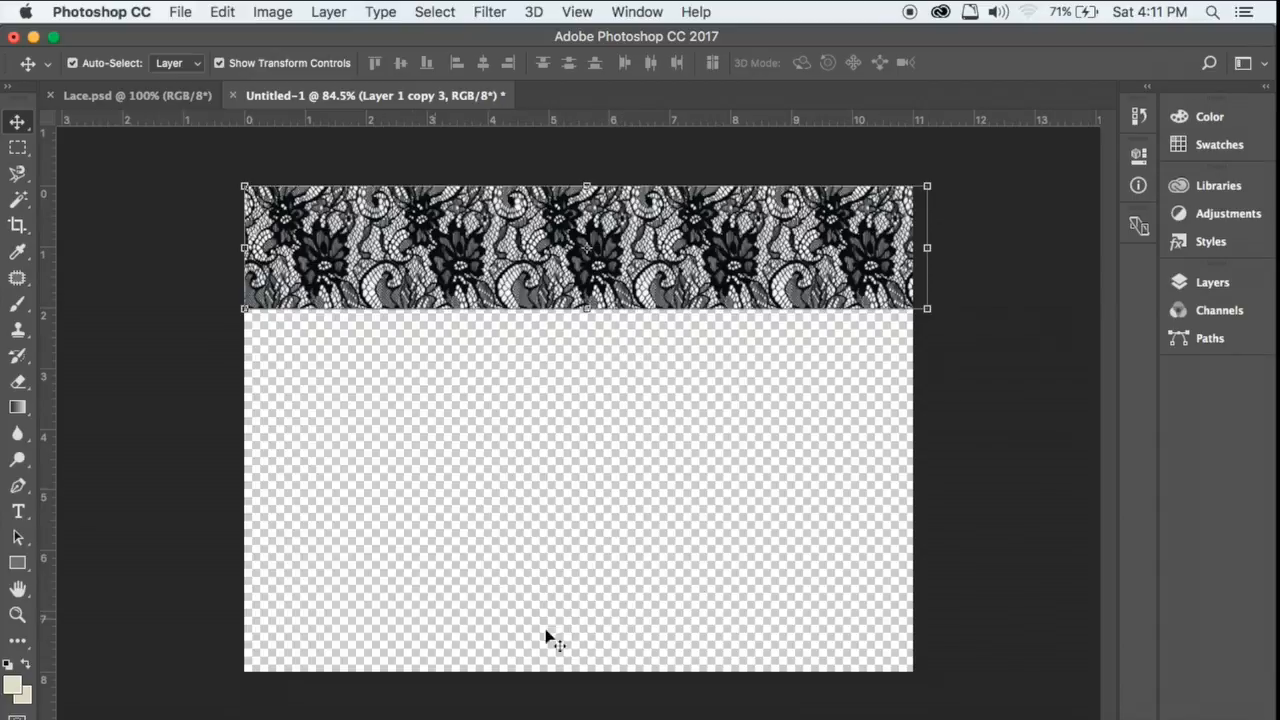
# - Duplicate the full-width lace strip as Layer 1 copy 4 and select the underlying Layer 1 copy 3
pyautogui.click(1207, 285)
pyautogui.click(1145, 277)
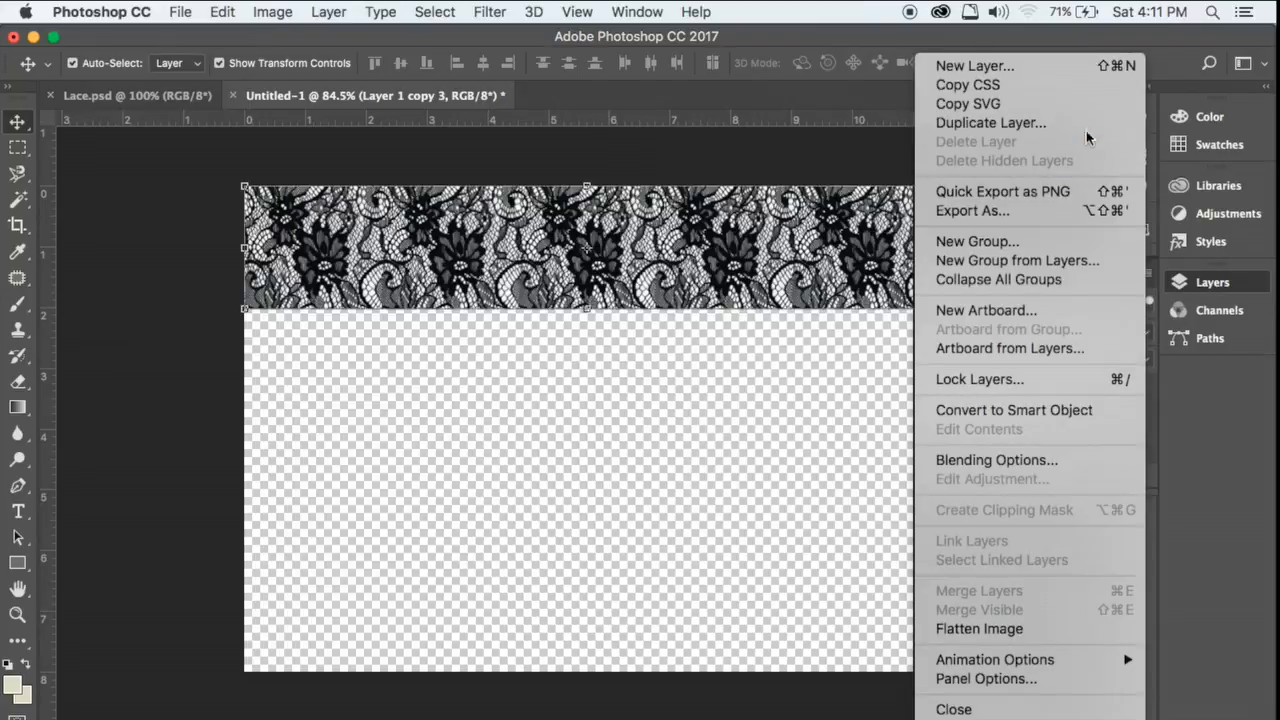
pyautogui.click(1085, 128)
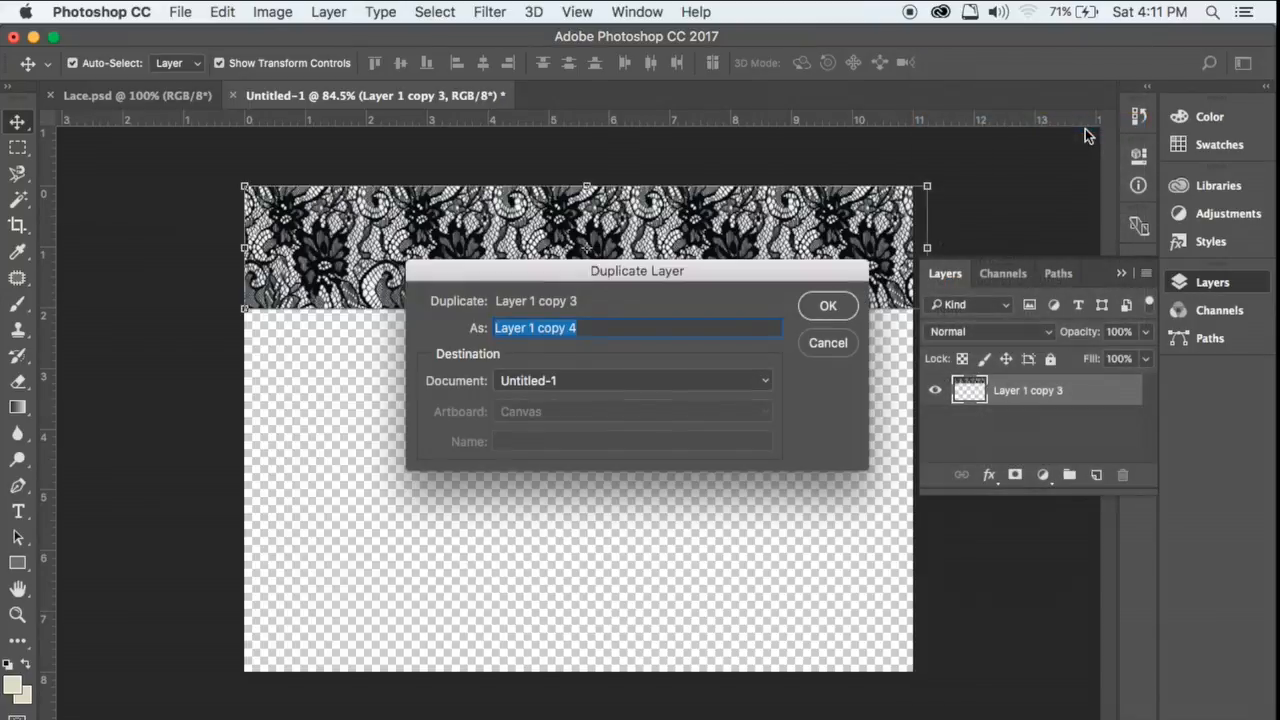
pyautogui.click(826, 307)
pyautogui.click(1030, 427)
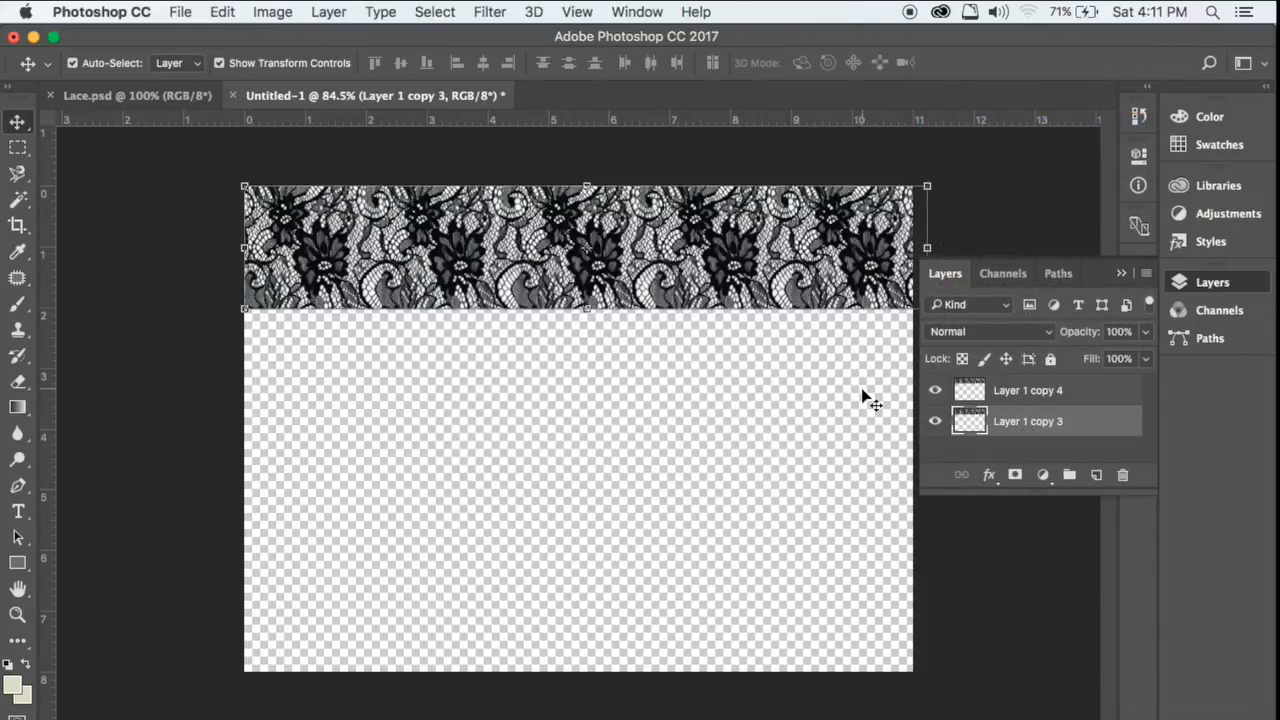
# - Move Layer 1 copy 3 down about 2 inches so its top edge meets the matching pattern of the upper lace strip
pyautogui.press('Down')
pyautogui.press('Down')
pyautogui.press('Down')
pyautogui.press('Down')
pyautogui.press('Down')
pyautogui.press('Down')
pyautogui.press('Down')
pyautogui.press('Down')
pyautogui.press('Down')
pyautogui.press('Down')
pyautogui.press('Down')
pyautogui.press('Down')
pyautogui.press('Down')
pyautogui.press('Down')
pyautogui.press('Down')
pyautogui.press('Down')
pyautogui.press('Down')
pyautogui.press('Down')
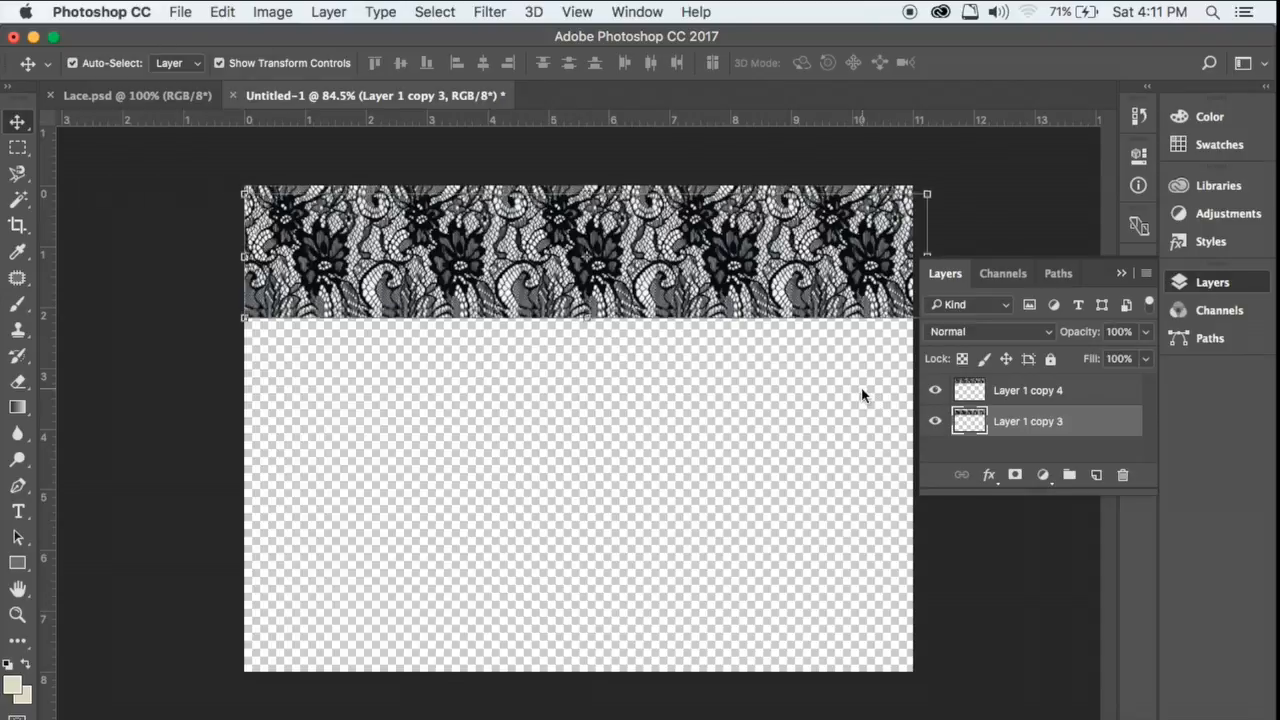
pyautogui.press('Down')
pyautogui.press('Down')
pyautogui.press('Down')
pyautogui.press('Down')
pyautogui.press('Down')
pyautogui.press('Down')
pyautogui.press('Down')
pyautogui.press('Down')
pyautogui.press('Down')
pyautogui.press('Down')
pyautogui.press('Down')
pyautogui.press('Down')
pyautogui.press('Down')
pyautogui.press('Down')
pyautogui.press('Down')
pyautogui.press('Down')
pyautogui.press('Down')
pyautogui.press('Down')
pyautogui.press('Down')
pyautogui.press('Down')
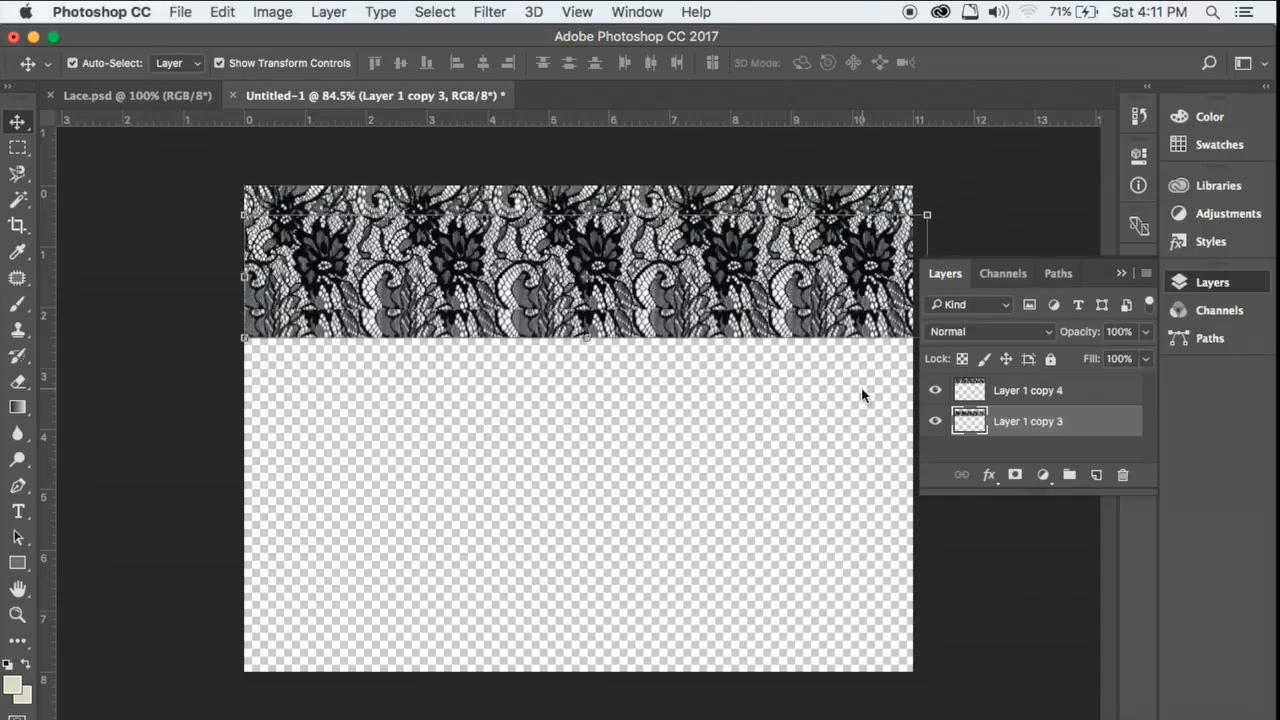
pyautogui.press('Down')
pyautogui.press('Down')
pyautogui.press('Down')
pyautogui.press('Down')
pyautogui.press('Down')
pyautogui.press('Down')
pyautogui.press('Down')
pyautogui.press('Down')
pyautogui.press('Down')
pyautogui.press('Down')
pyautogui.press('Down')
pyautogui.press('Down')
pyautogui.press('Down')
pyautogui.press('Down')
pyautogui.press('Down')
pyautogui.press('Down')
pyautogui.press('Down')
pyautogui.press('Down')
pyautogui.press('Down')
pyautogui.press('Down')
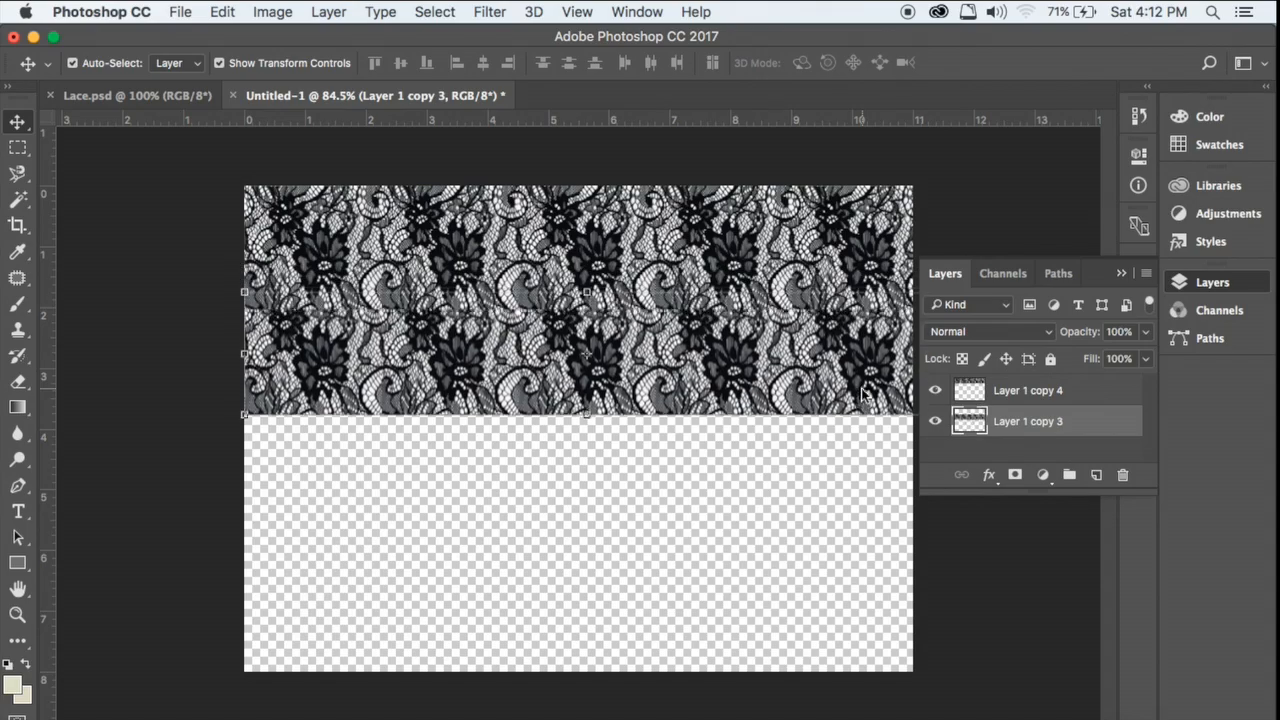
pyautogui.press('Down')
pyautogui.press('Down')
pyautogui.press('Down')
pyautogui.scroll(5, 862, 390)
pyautogui.scroll(6, 483, 331)
pyautogui.scroll(-4, 483, 331)
pyautogui.hscroll(-6, 483, 331)
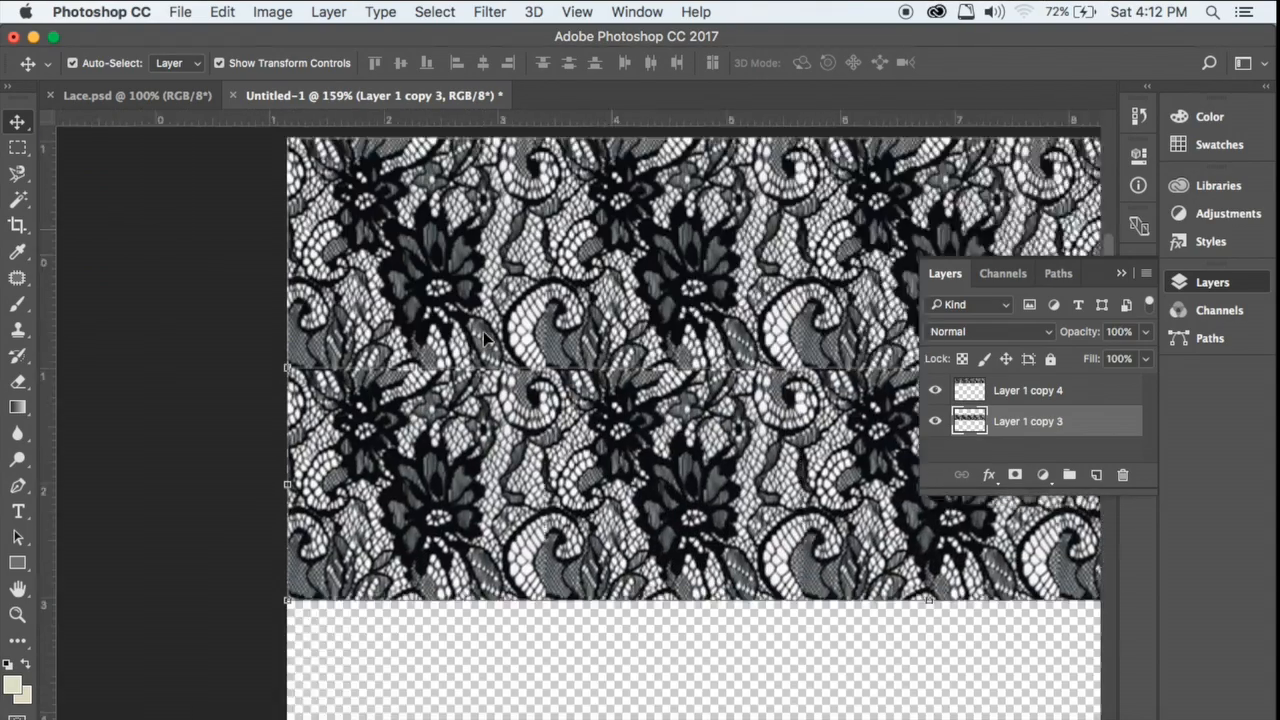
pyautogui.scroll(3, 483, 331)
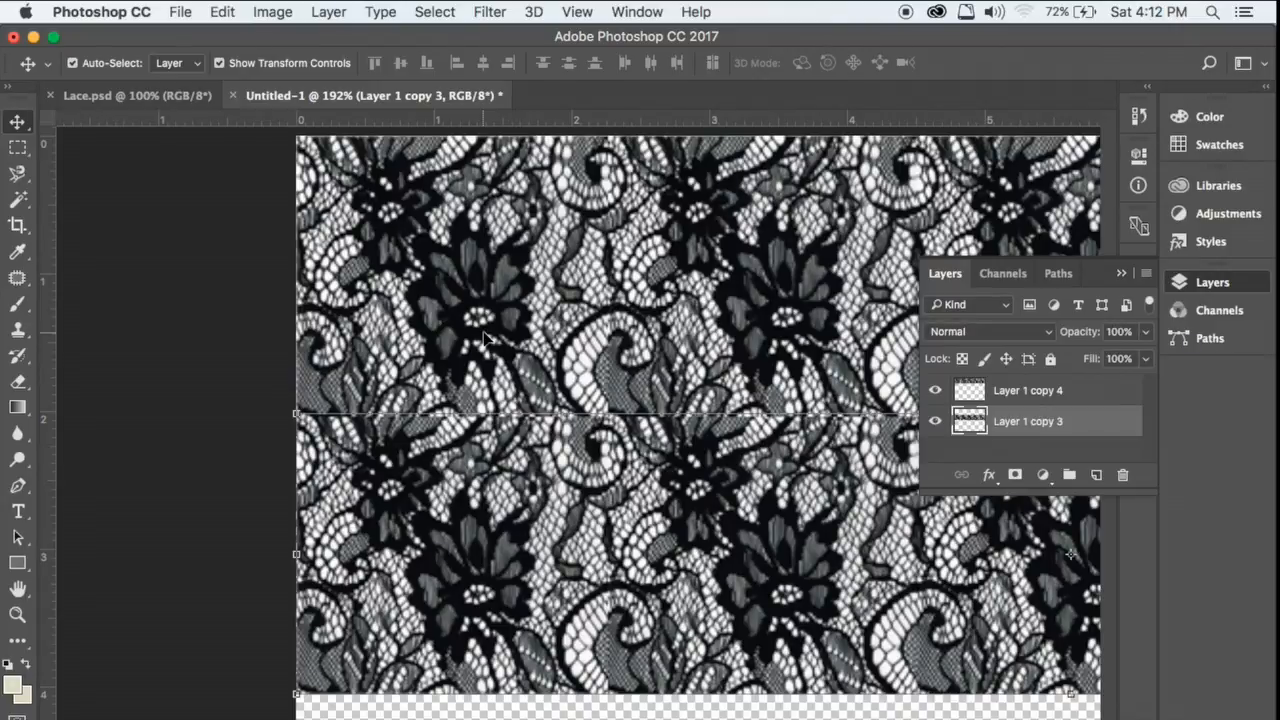
pyautogui.scroll(1, 483, 338)
pyautogui.press('Down')
pyautogui.press('Up')
pyautogui.press('Up')
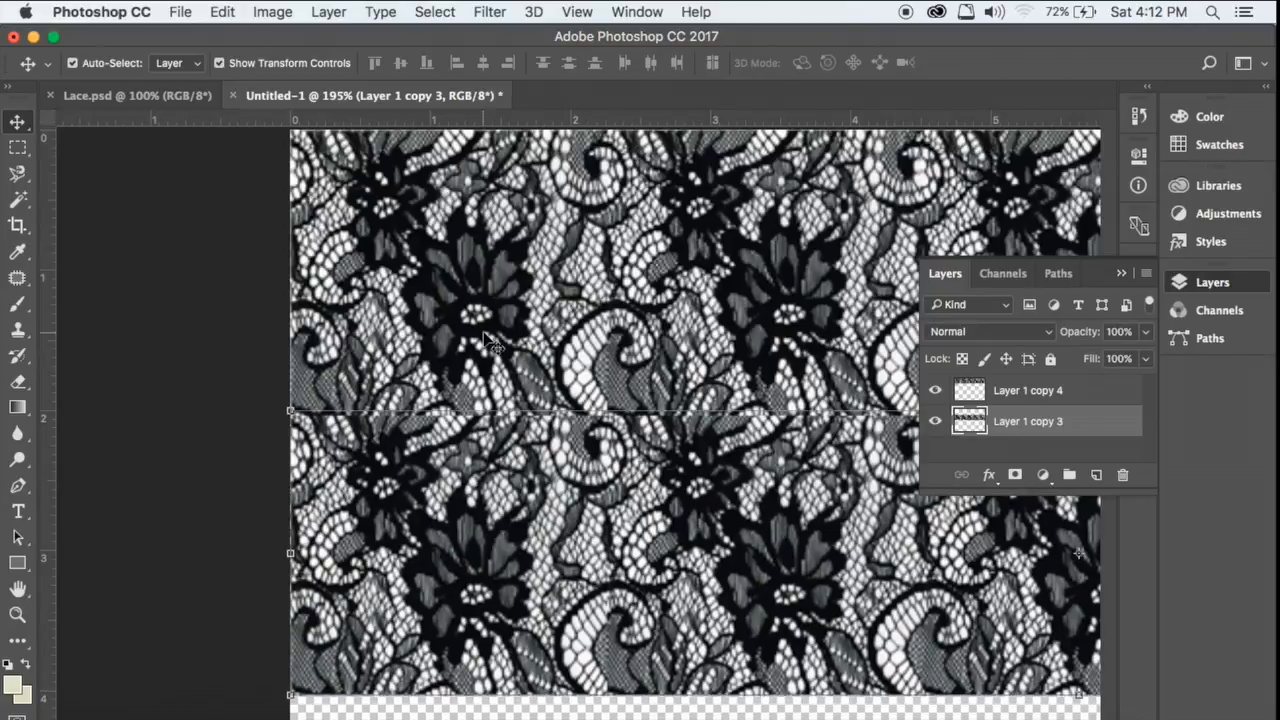
# - Nudge Layer 1 copy 3 about 0.1 inch to the left to line up its motifs with the strip above
pyautogui.press('Left')
pyautogui.press('Left')
pyautogui.press('Left')
pyautogui.press('Left')
pyautogui.press('Left')
pyautogui.press('Left')
pyautogui.press('Left')
pyautogui.press('Left')
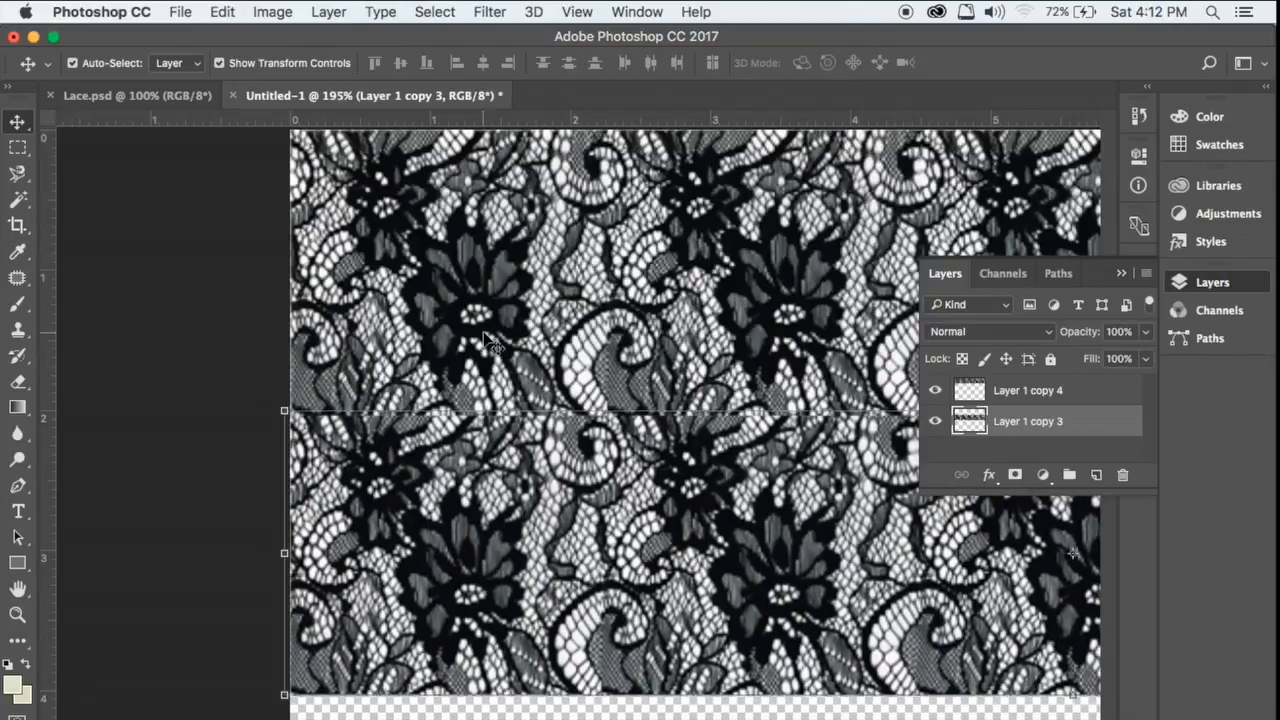
pyautogui.press('Left')
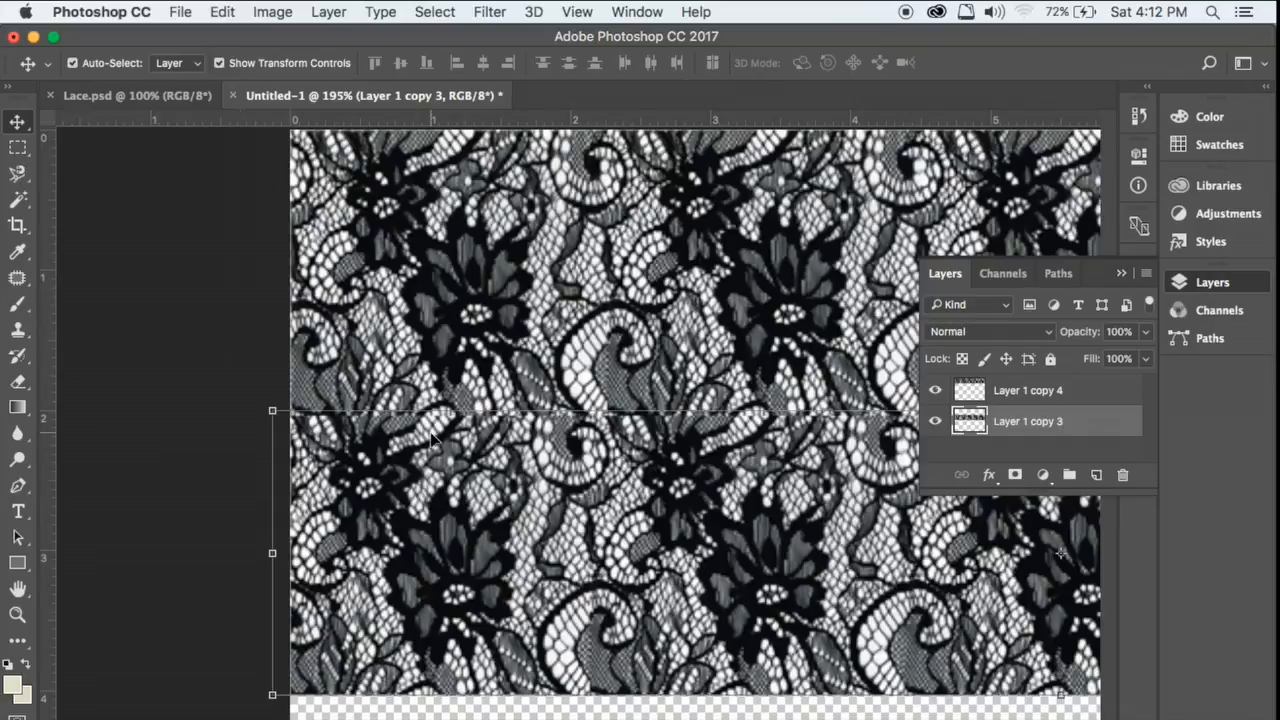
pyautogui.scroll(-6, 432, 440)
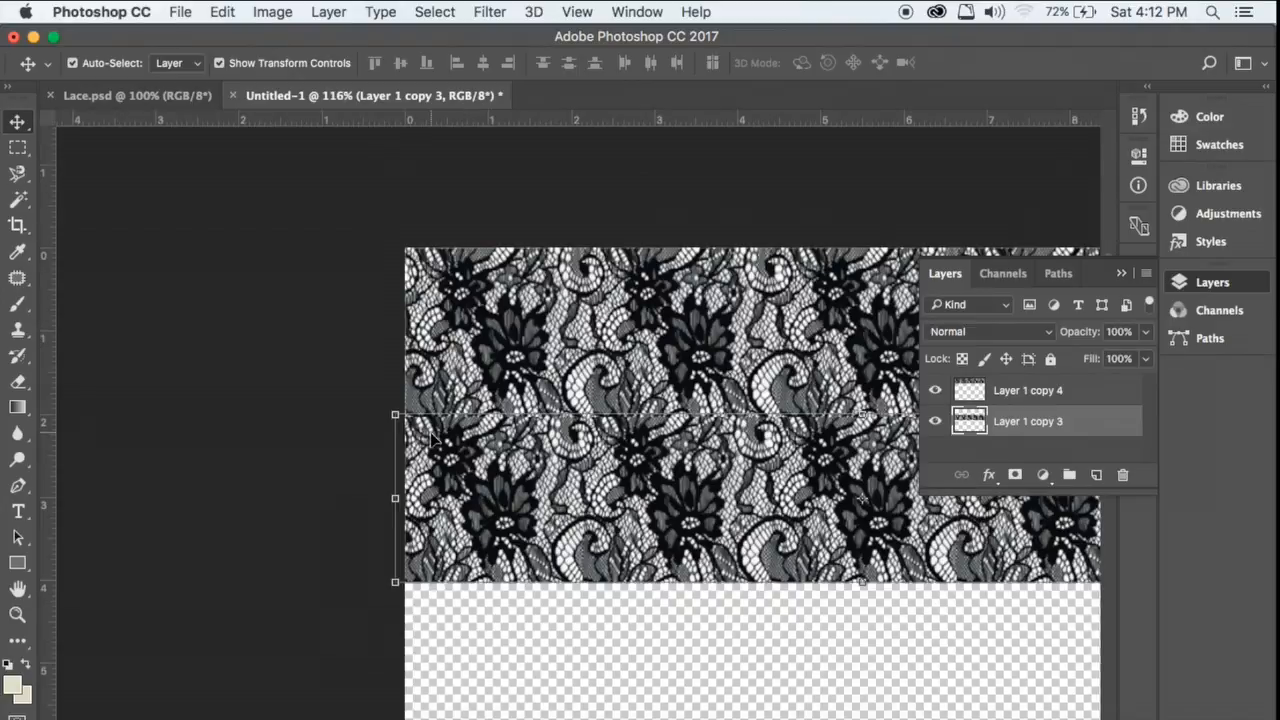
pyautogui.scroll(-2, 431, 439)
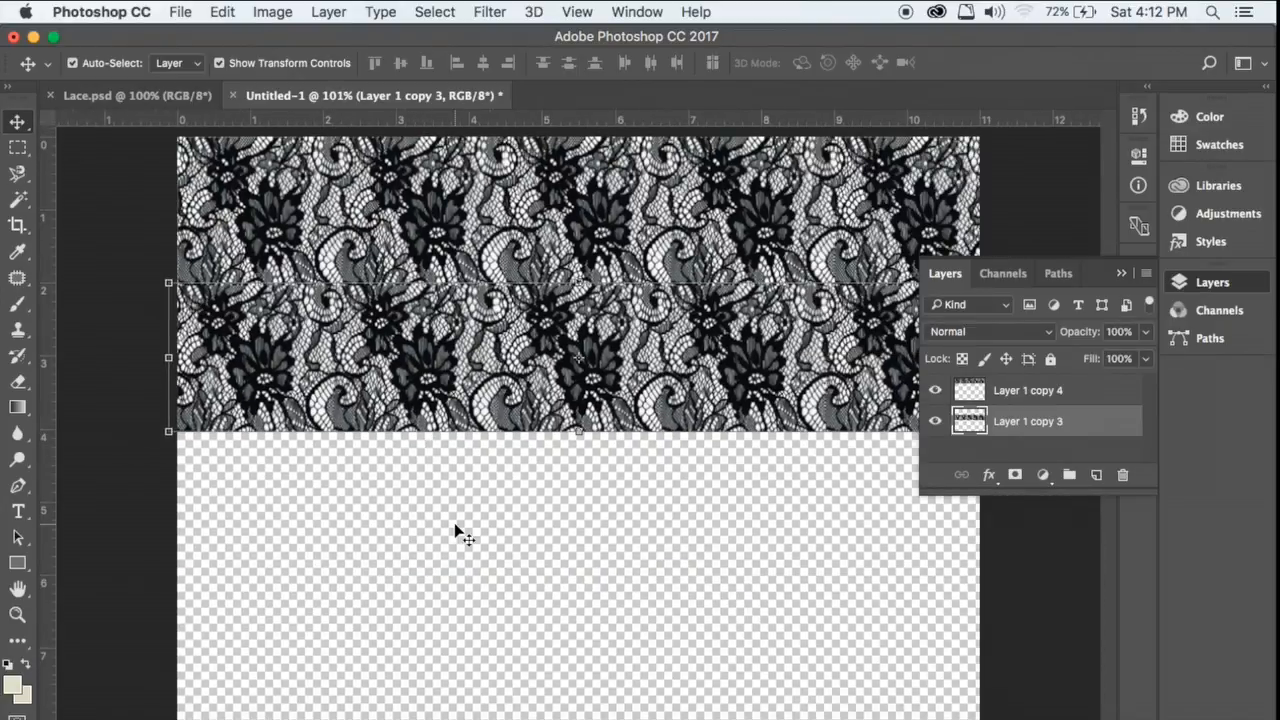
# - Select both lace strips and merge them into one layer, undoing a trial downward move of the merged lace
pyautogui.click(867, 545)
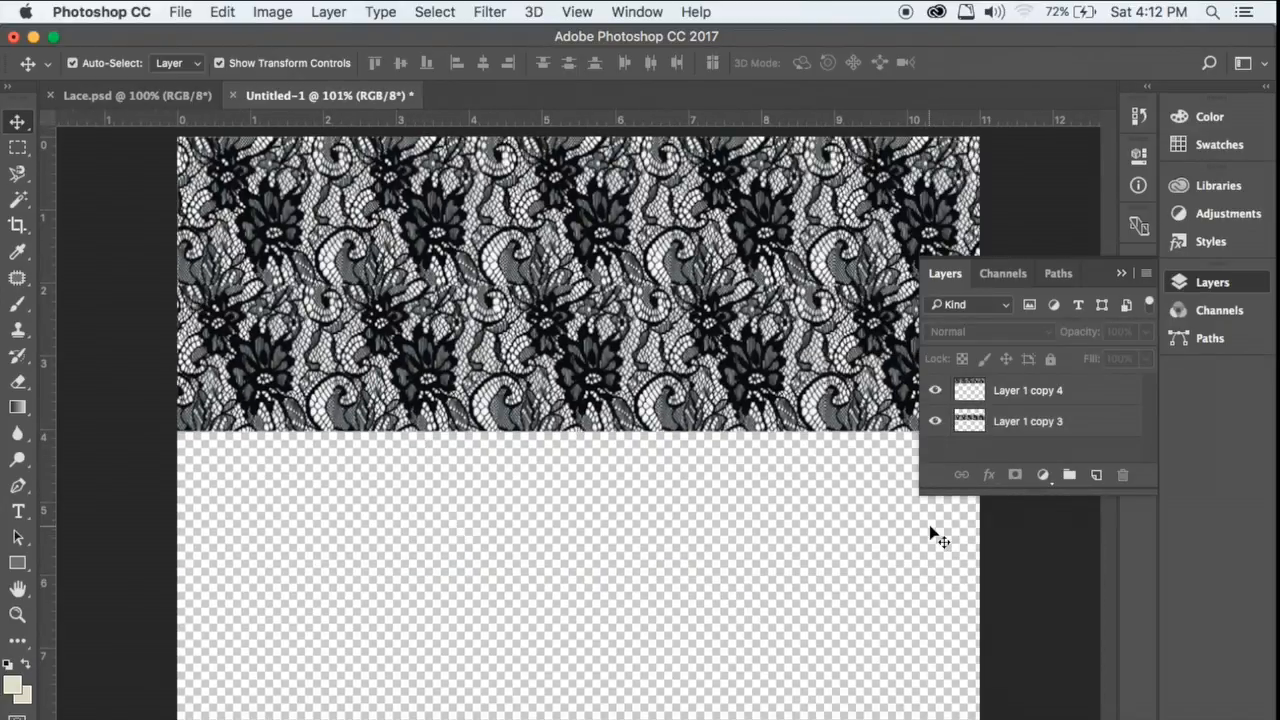
pyautogui.click(1218, 284)
pyautogui.click(592, 198)
pyautogui.click(558, 355)
pyautogui.moveTo(495, 262); pyautogui.dragTo(497, 448)
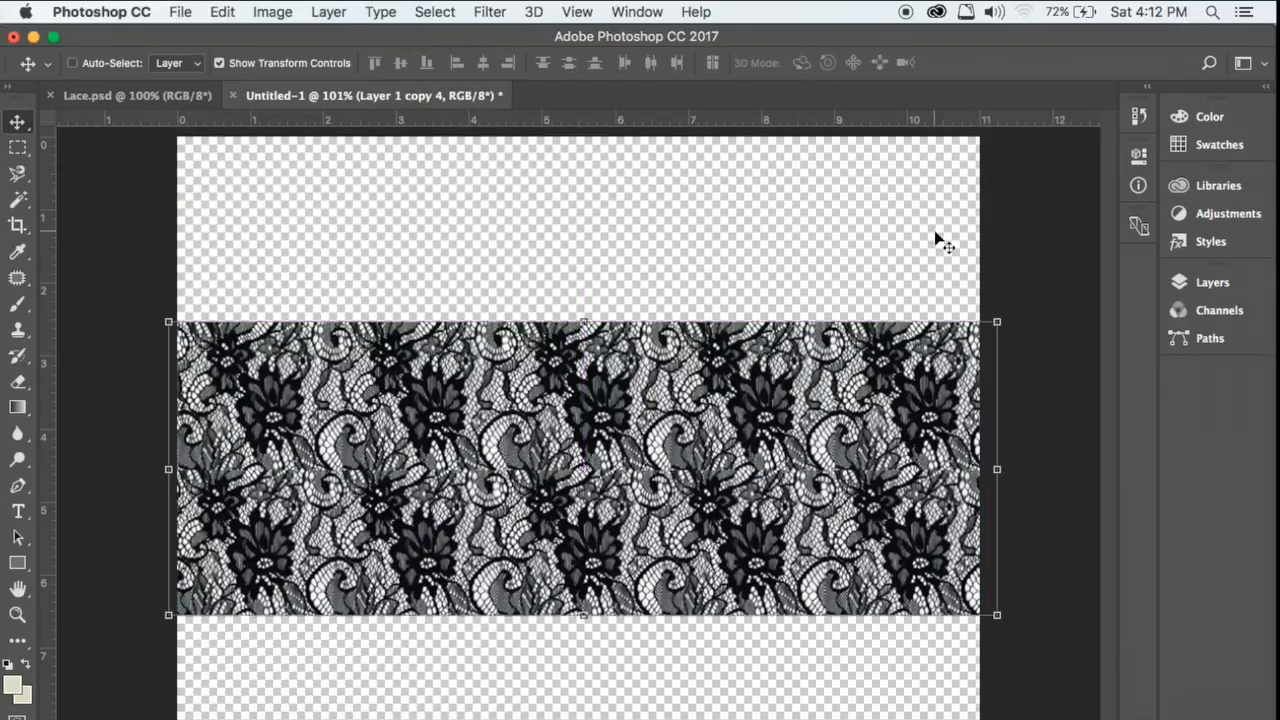
pyautogui.press('super+z')
# - Duplicate the merged two-row lace as Layer 1 copy 5 and select the underlying Layer 1 copy 4
pyautogui.click(1214, 284)
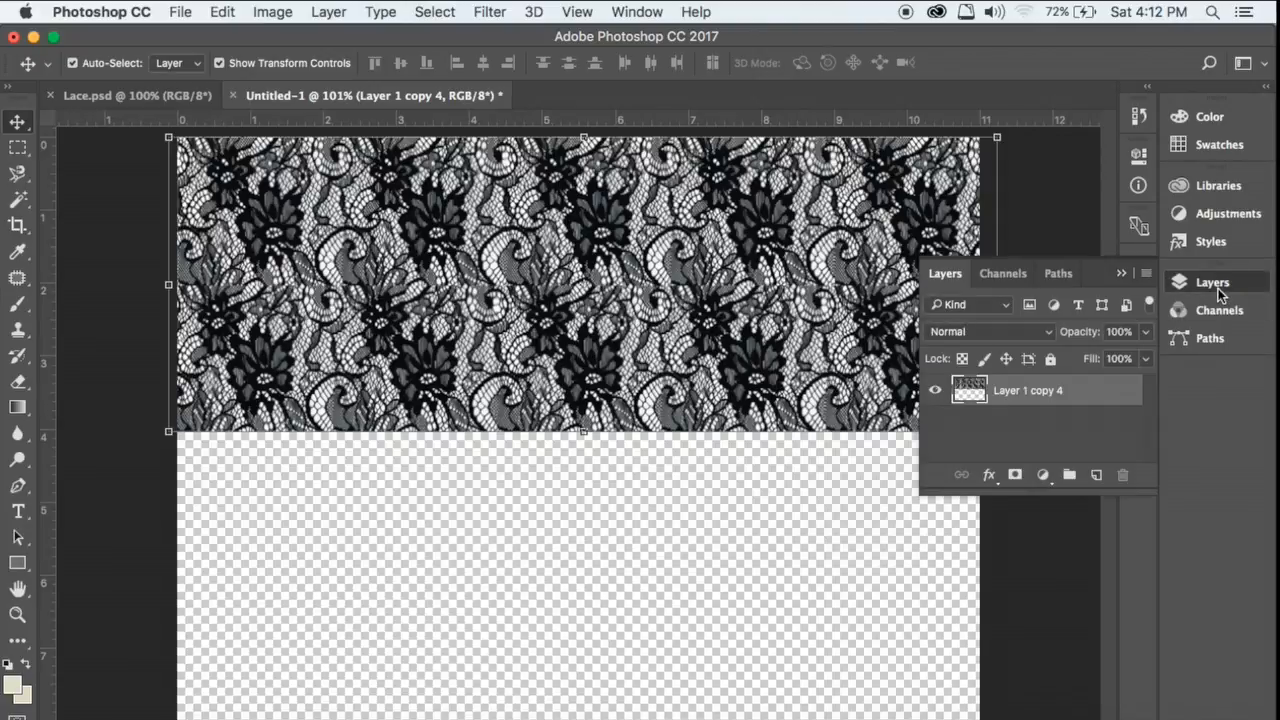
pyautogui.click(1147, 280)
pyautogui.click(1062, 127)
pyautogui.click(826, 303)
# - Move Layer 1 copy 4 down about 4 inches so it fills the empty lower half of the canvas
pyautogui.moveTo(690, 285); pyautogui.dragTo(690, 378)
pyautogui.press('Down')
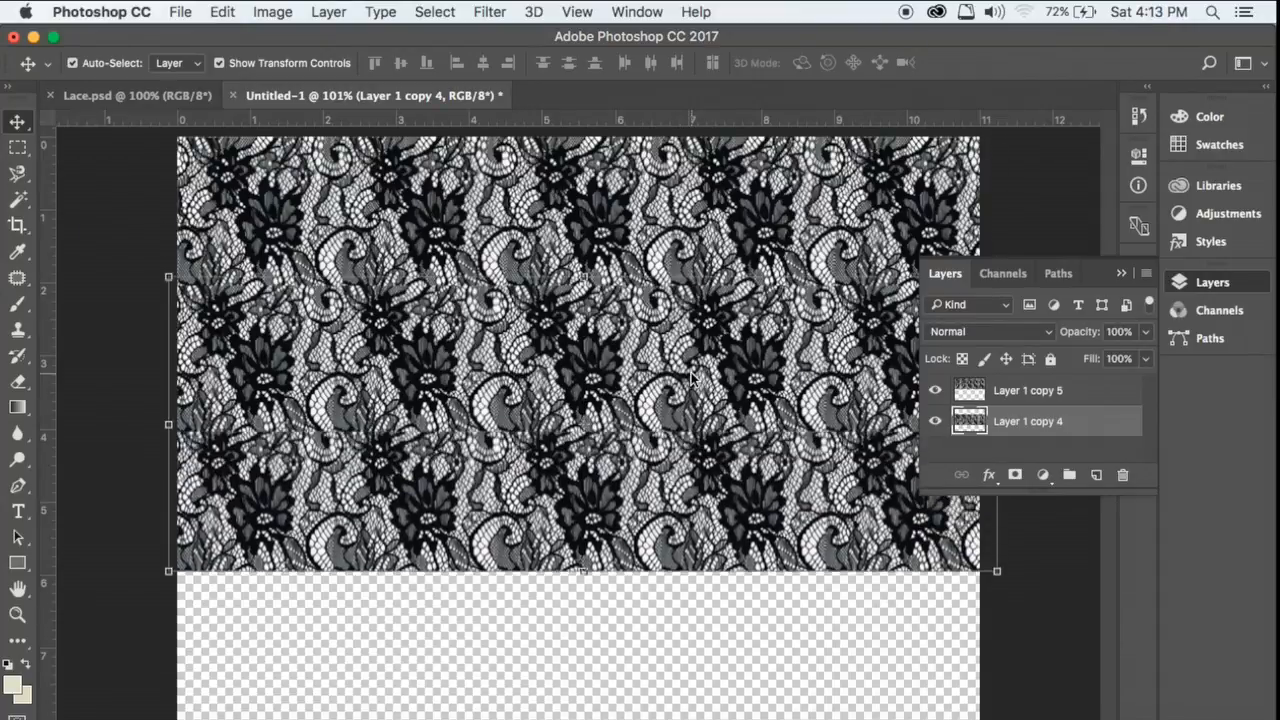
pyautogui.press('Right')
pyautogui.press('super+z')
pyautogui.press('Down')
pyautogui.press('Down')
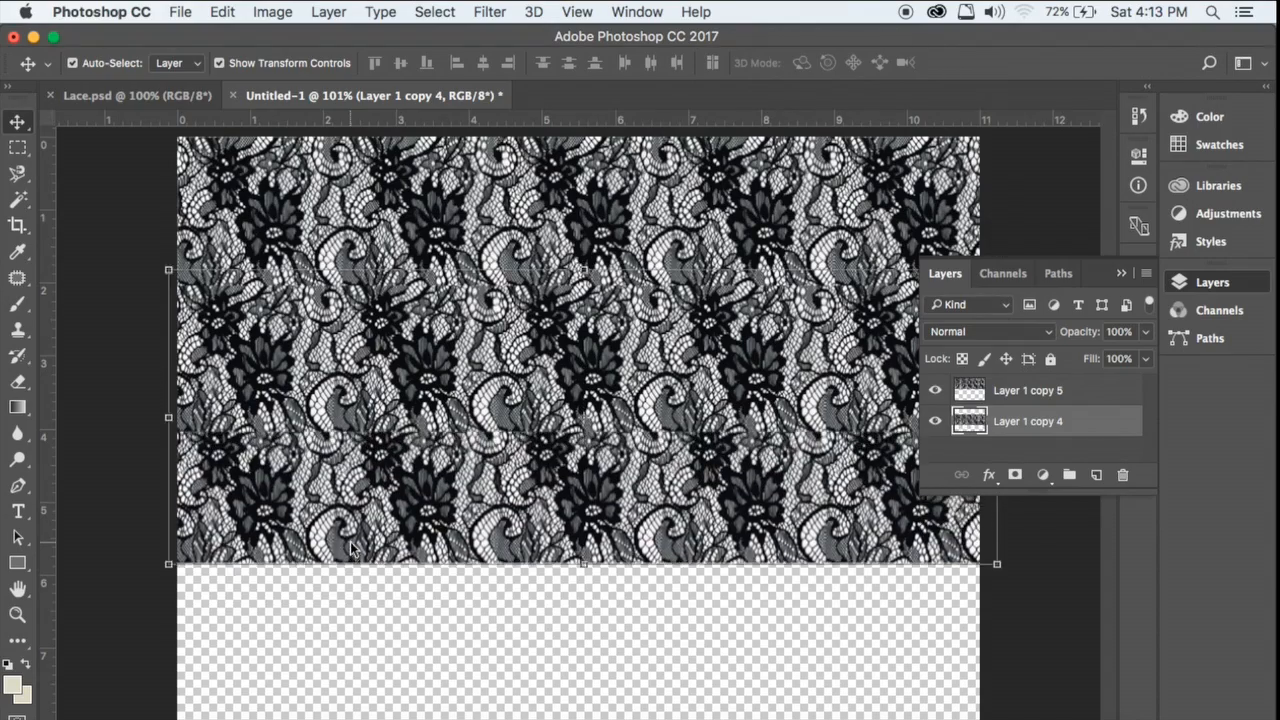
pyautogui.press('Down')
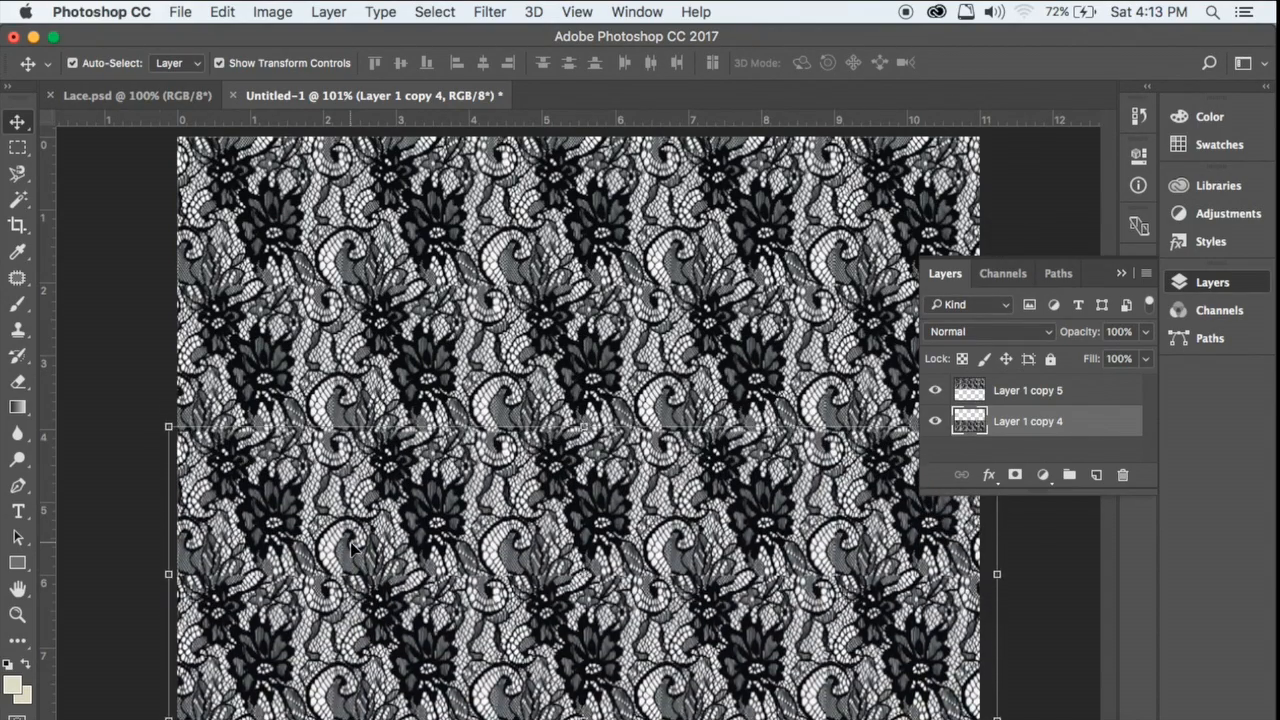
# - Shift Layer 1 copy 4 about 0.2 inch to the left until its motifs match the lace above the seam
pyautogui.scroll(5, 160, 440)
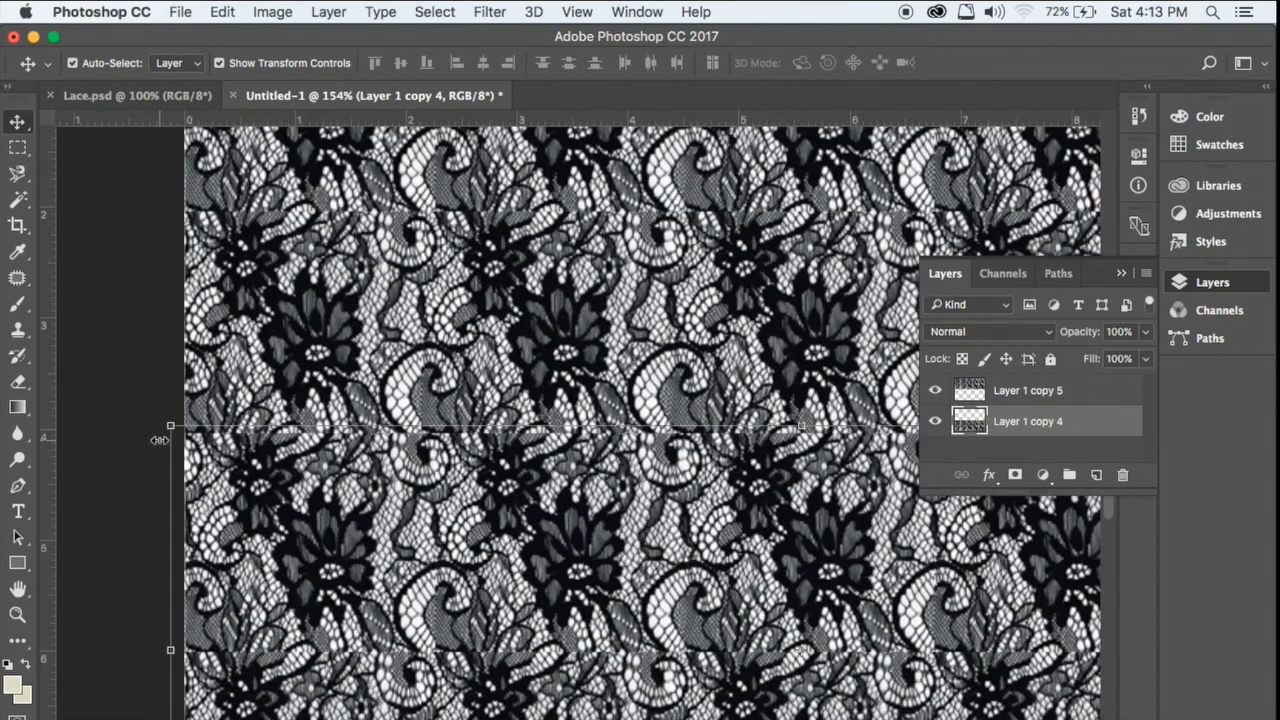
pyautogui.scroll(2, 160, 440)
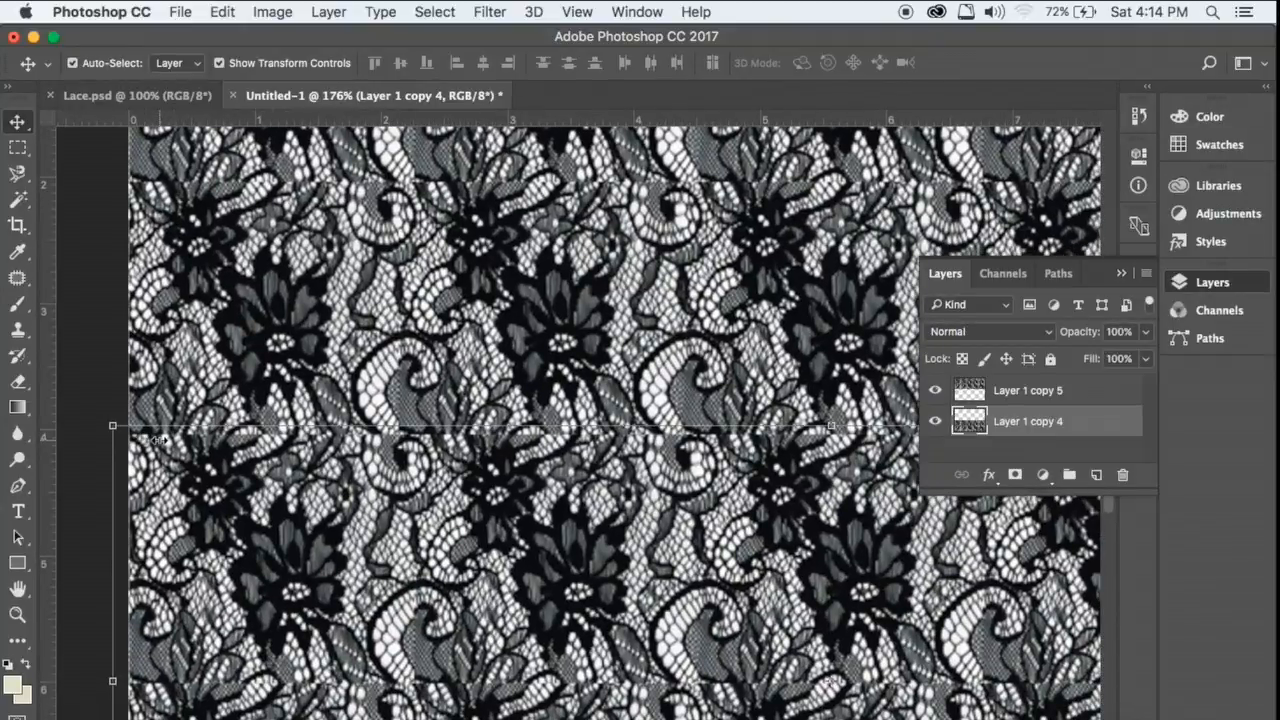
pyautogui.press('Left')
pyautogui.press('Left')
pyautogui.press('Left')
pyautogui.press('Left')
pyautogui.press('Left')
pyautogui.press('Left')
pyautogui.press('Left')
pyautogui.press('Left')
pyautogui.press('Left')
pyautogui.press('Left')
pyautogui.press('Left')
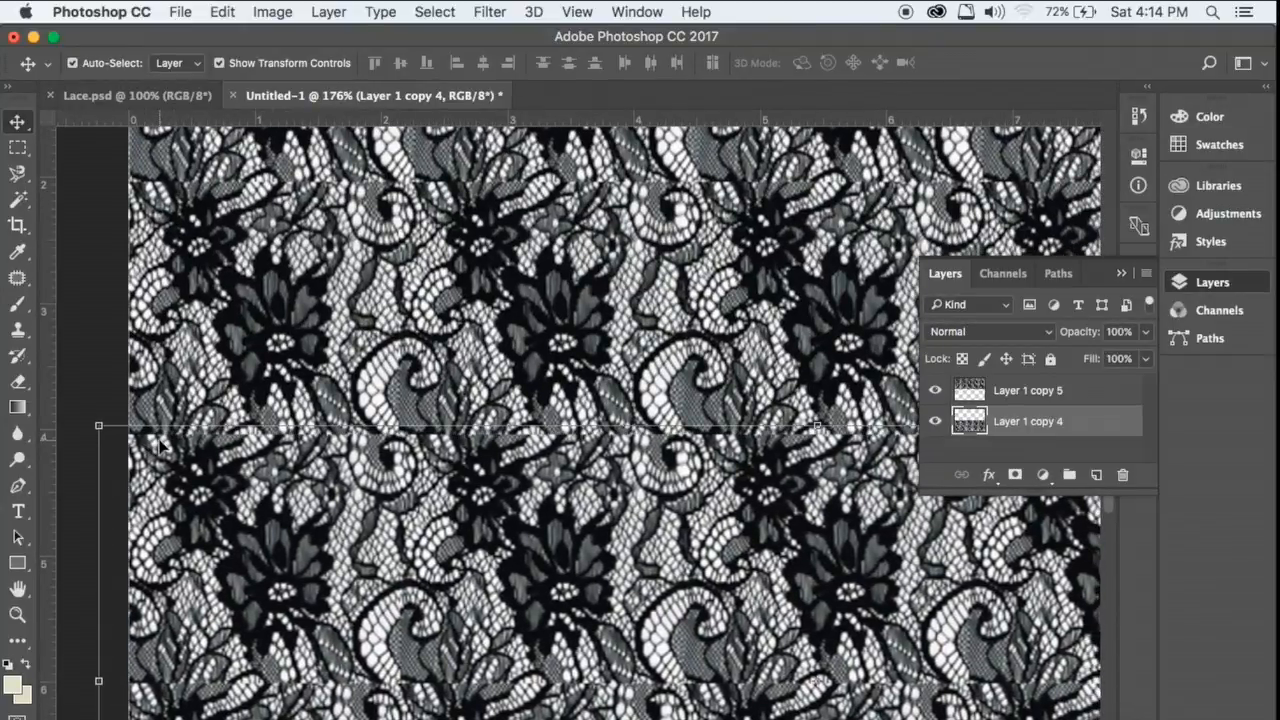
pyautogui.press('Left')
pyautogui.press('Left')
pyautogui.press('Left')
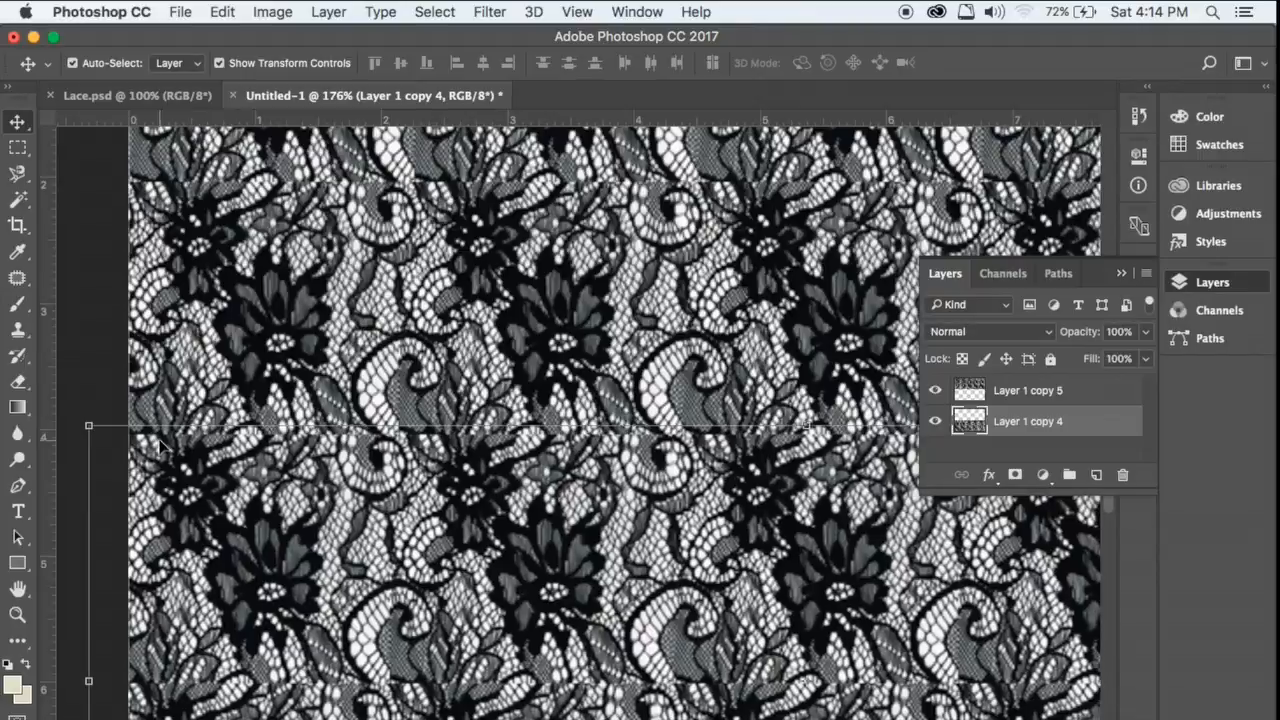
pyautogui.press('Left')
pyautogui.press('Left')
pyautogui.press('Right')
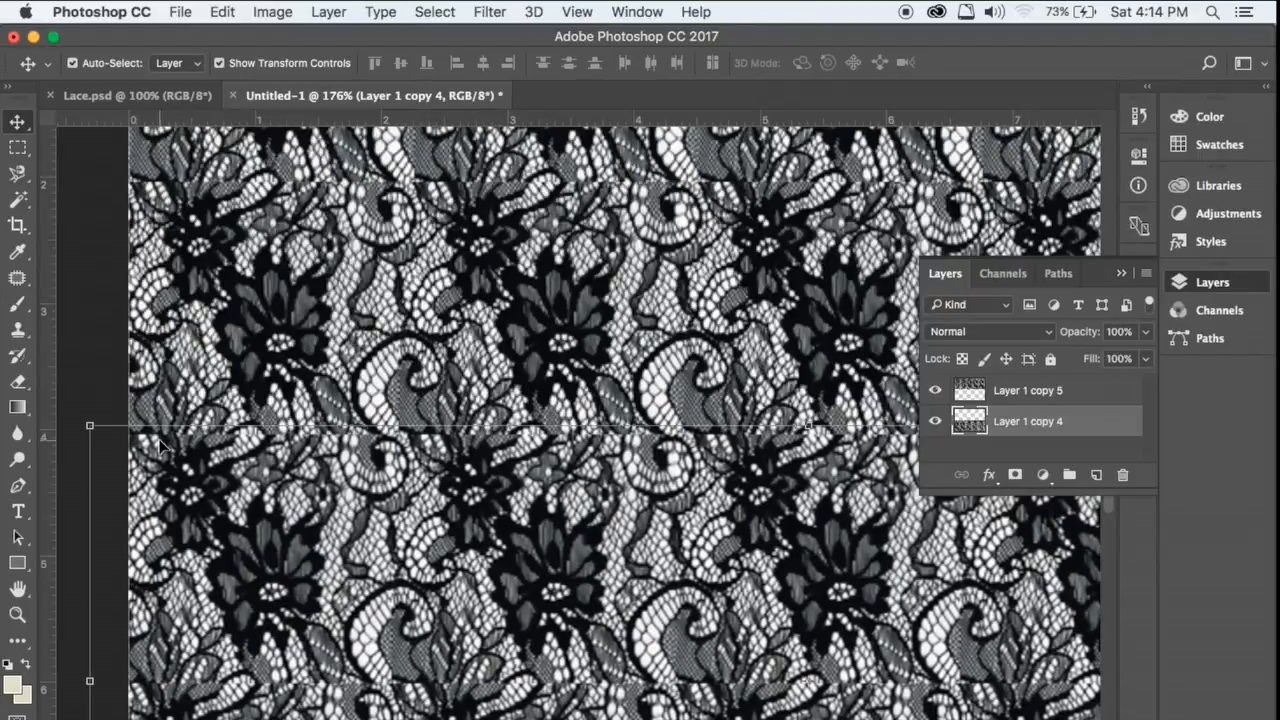
pyautogui.scroll(-5, 160, 445)
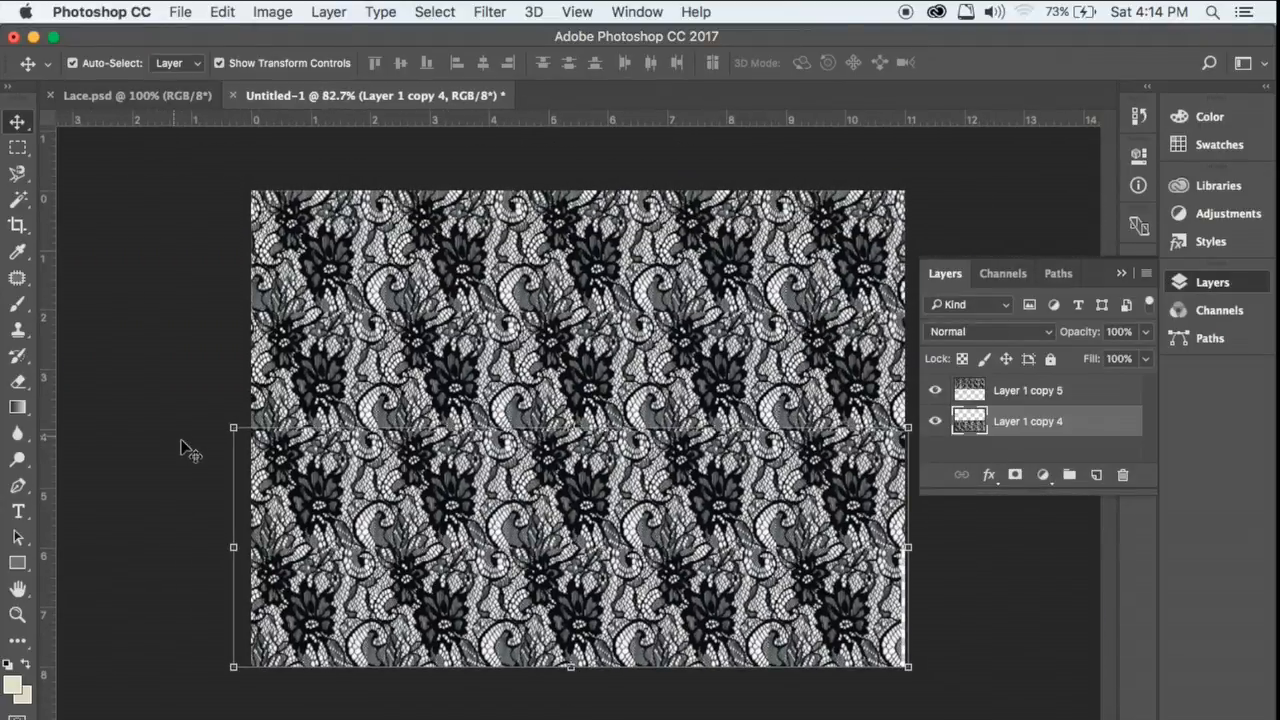
pyautogui.hotkey('ctrl', 't')
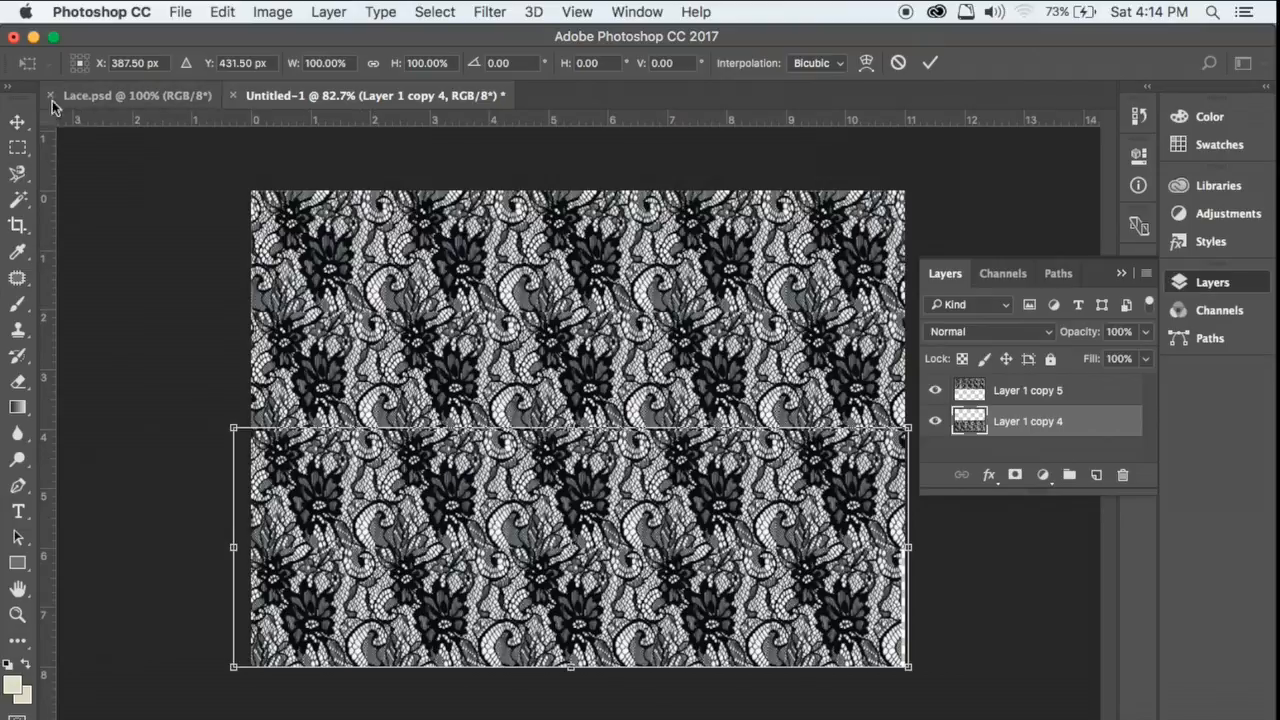
pyautogui.click(18, 122)
pyautogui.click(88, 300)
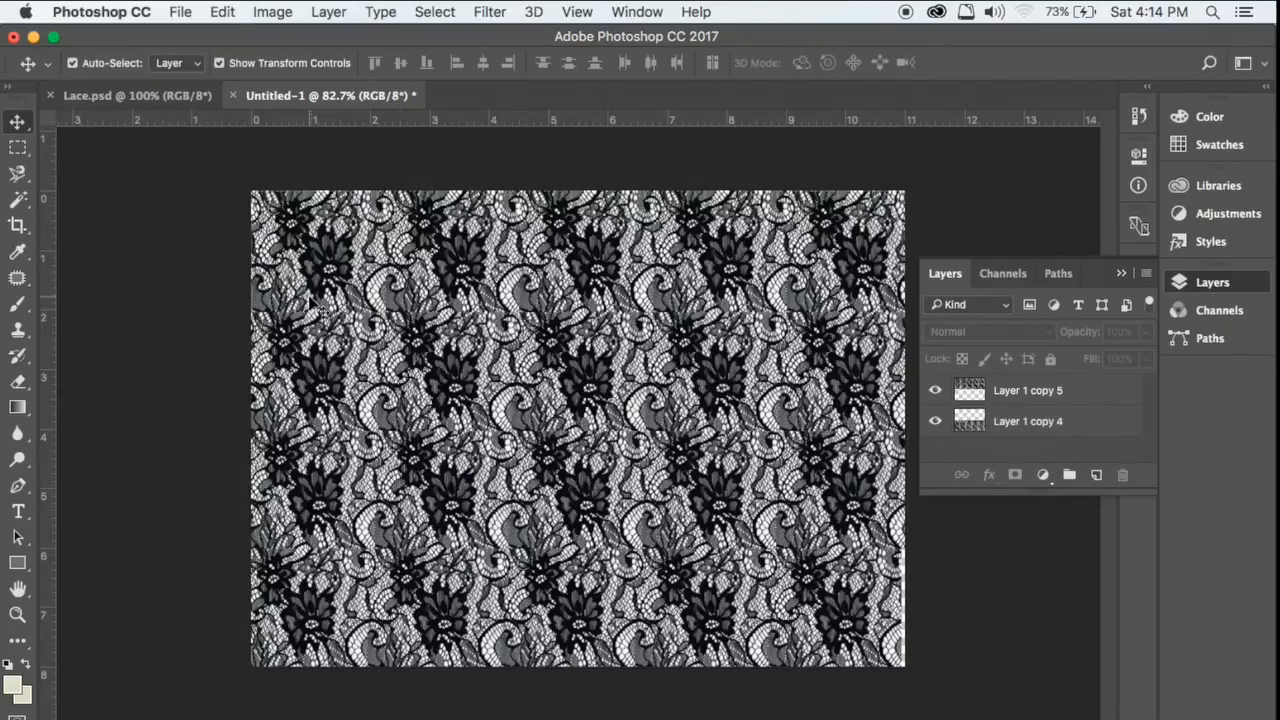
# - Select Layer 1 copy 4 and Layer 1 copy 5 and merge them into one lace layer covering the canvas
pyautogui.click(396, 655)
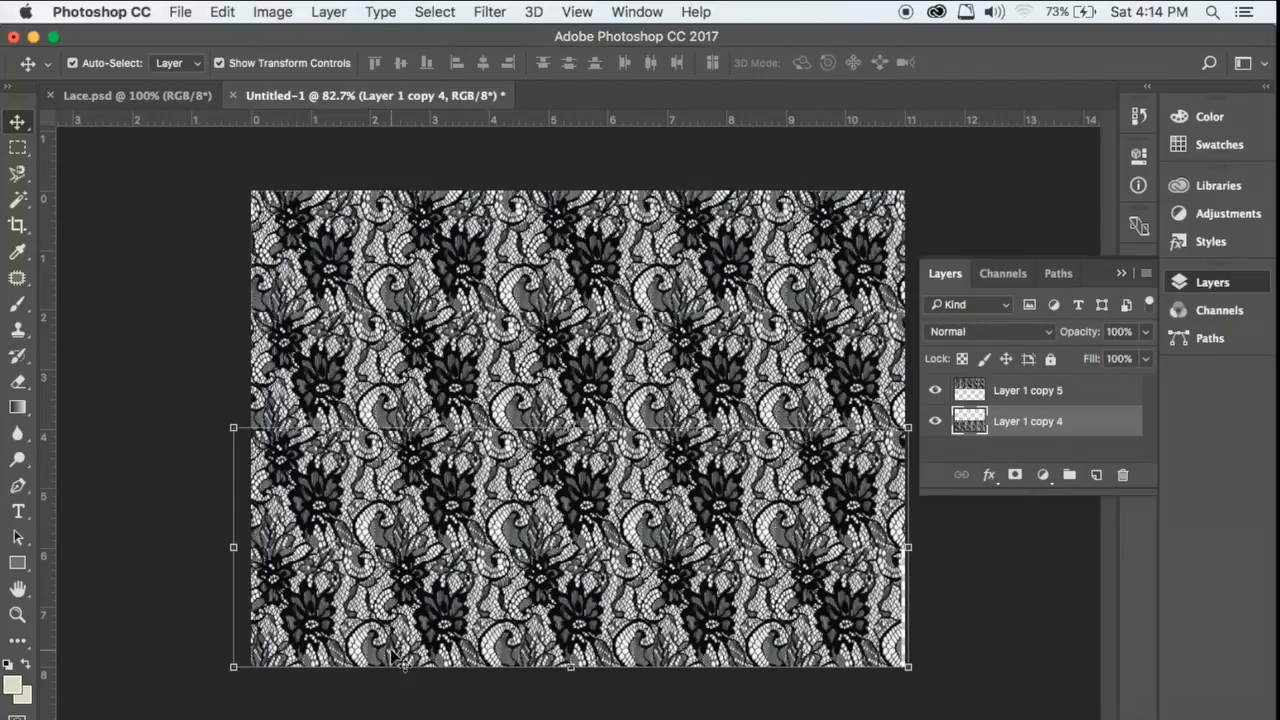
pyautogui.keyDown('shift'); pyautogui.click(548, 378); pyautogui.keyUp('shift')
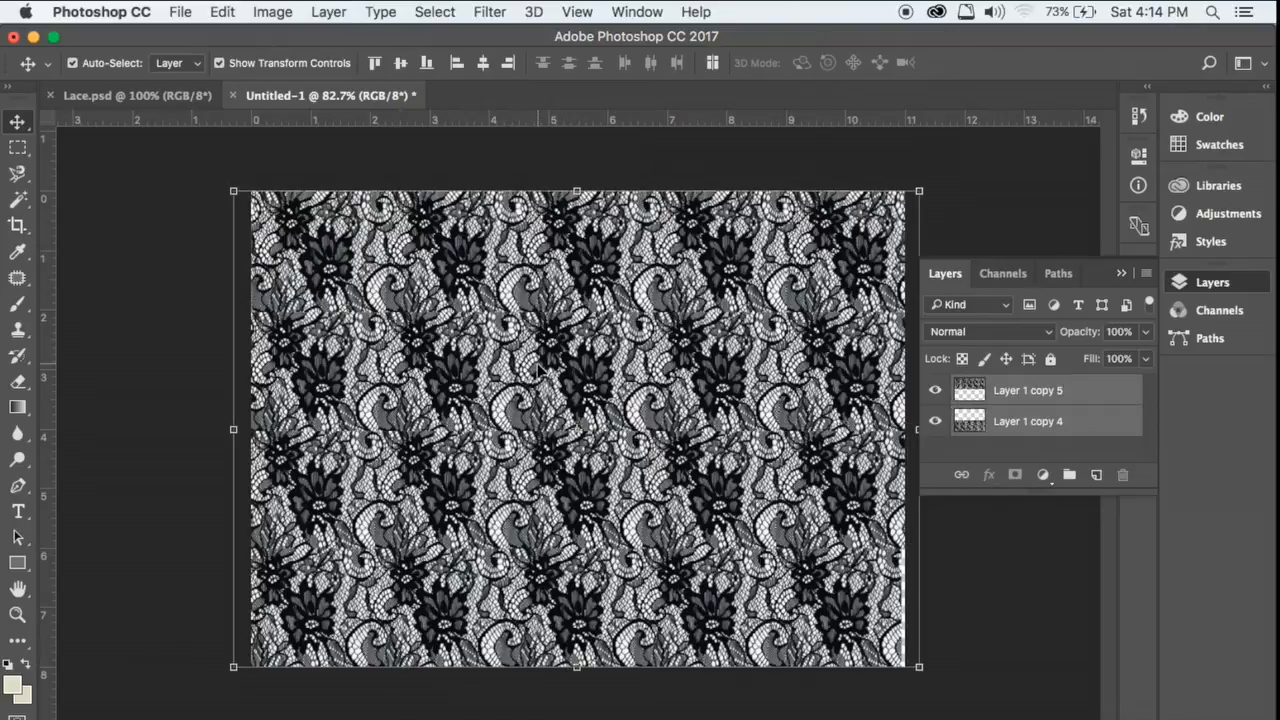
pyautogui.press('super+e')
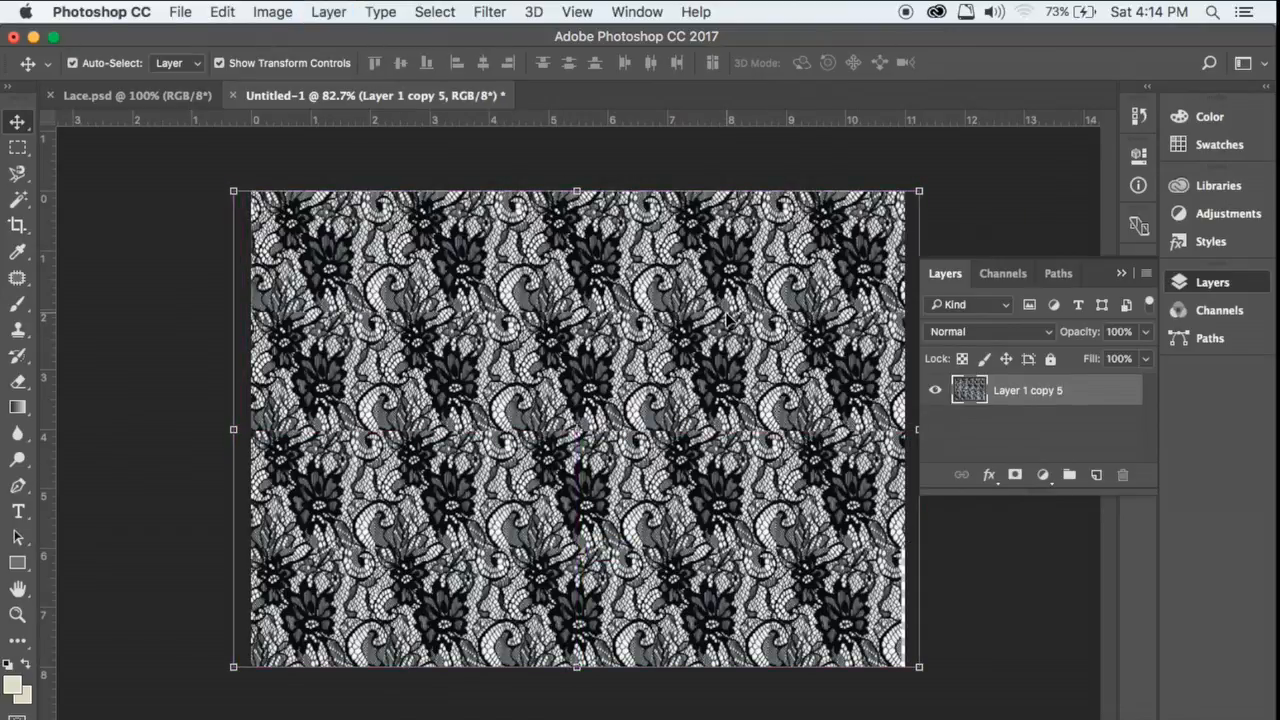
# - Add a Brightness/Contrast adjustment layer over the merged lace and set its brightness to 25
pyautogui.click(1249, 290)
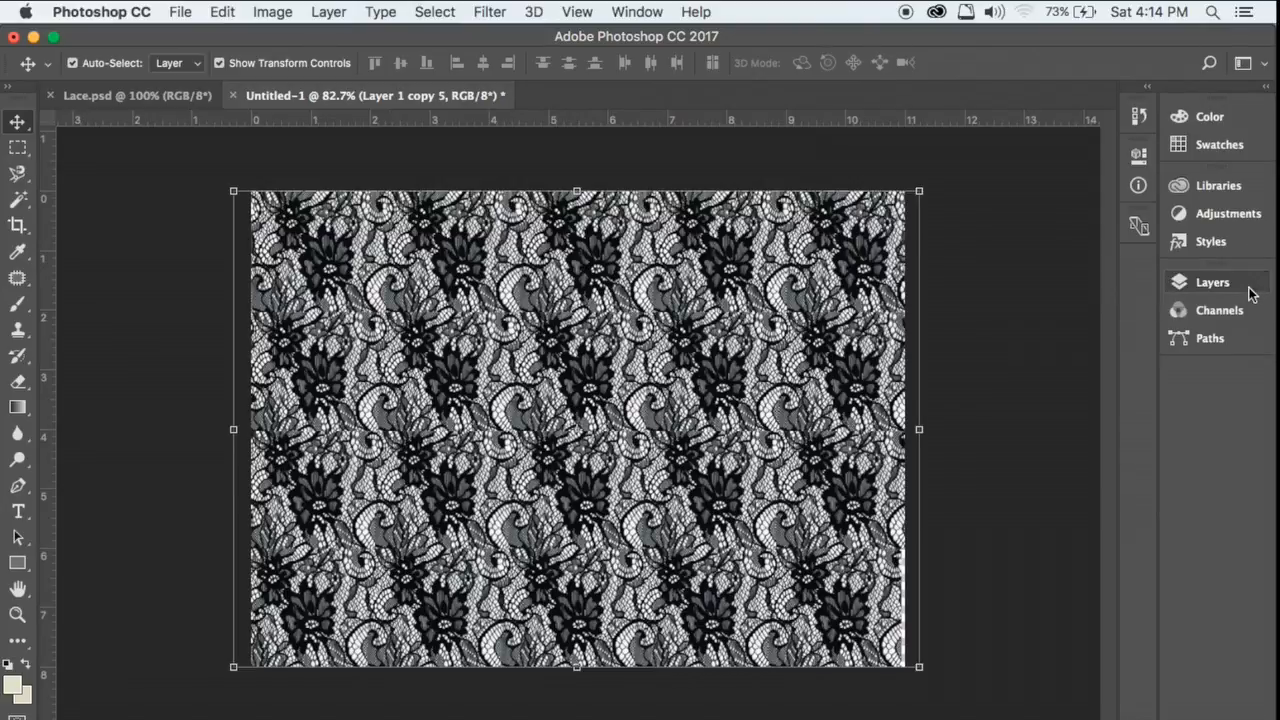
pyautogui.click(1216, 215)
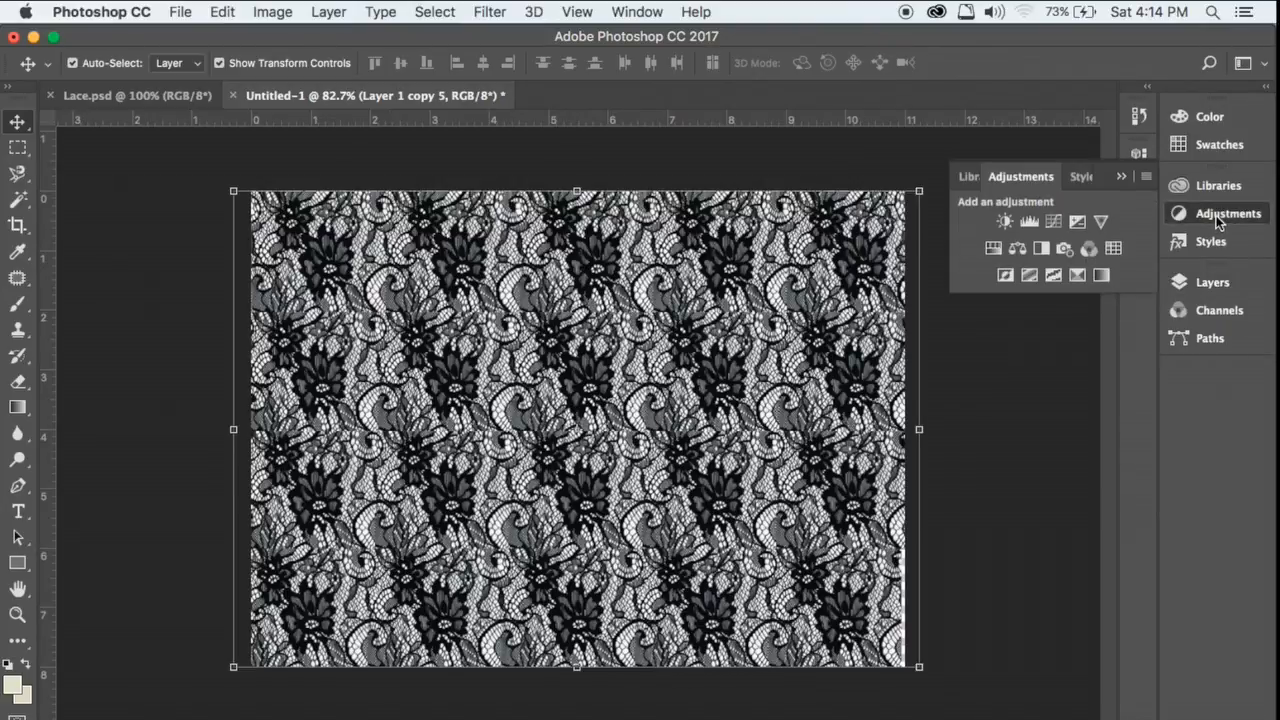
pyautogui.click(1004, 222)
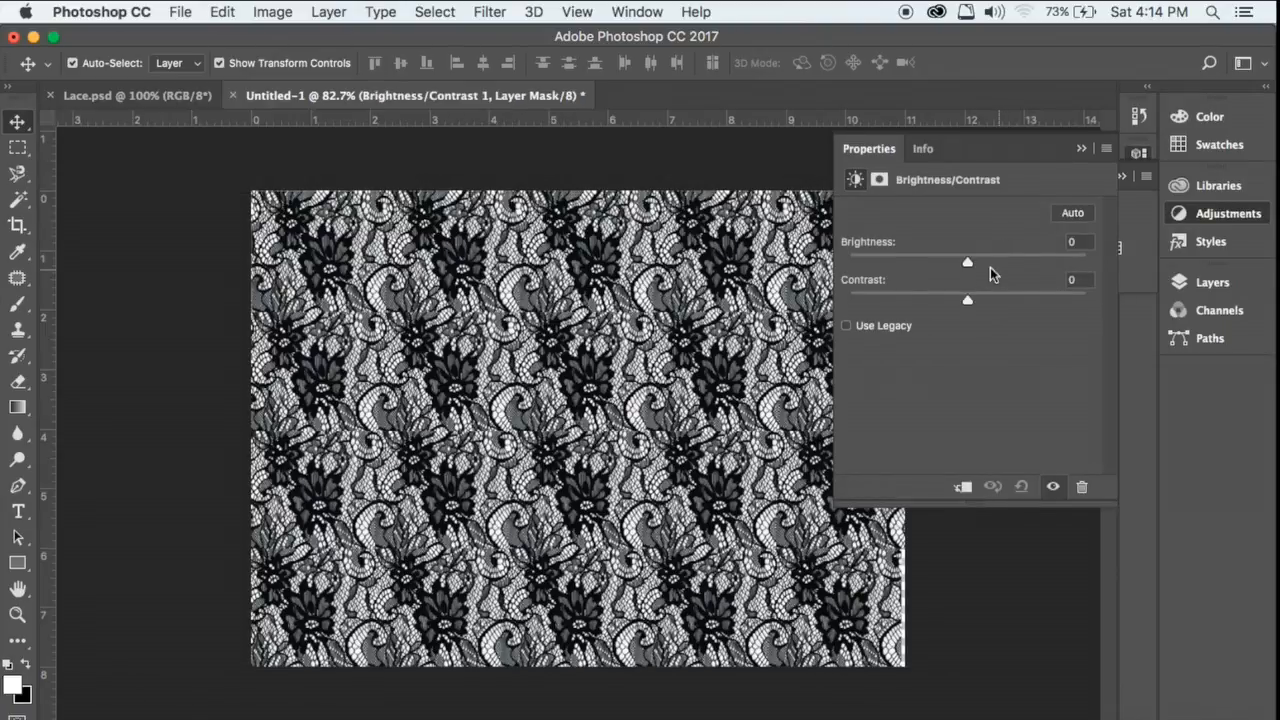
pyautogui.moveTo(967, 265); pyautogui.dragTo(988, 265)
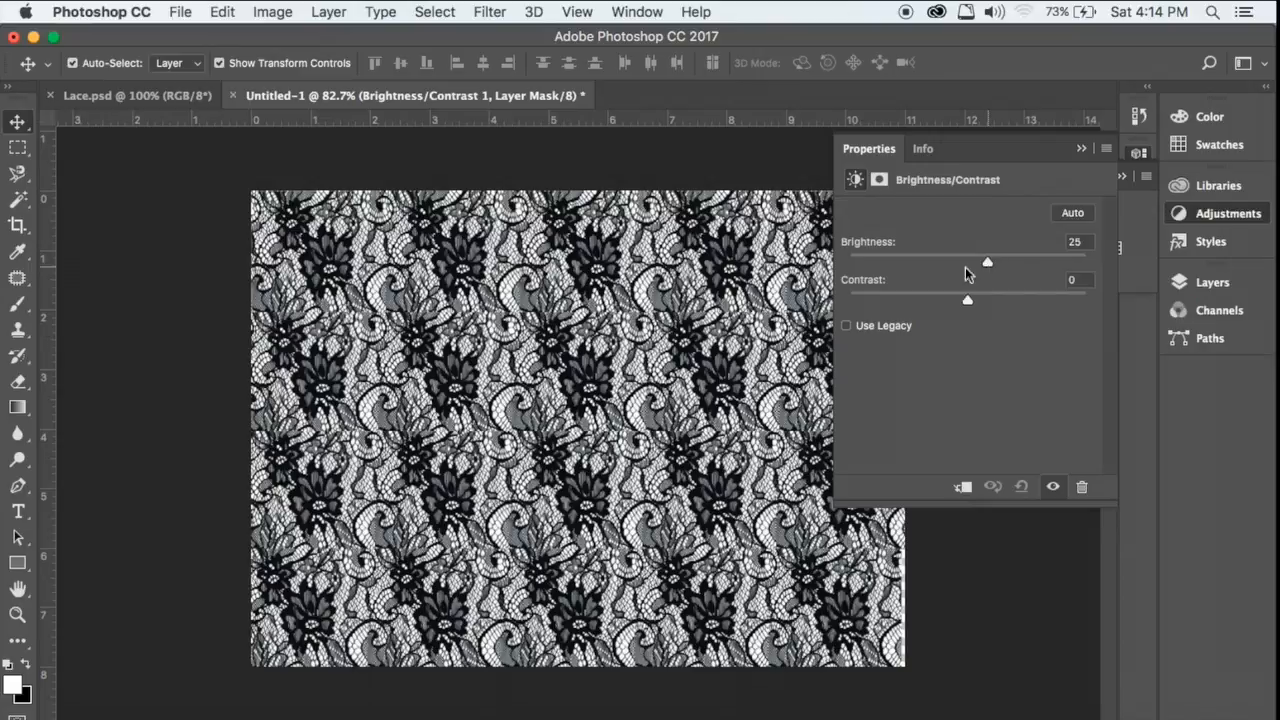
pyautogui.click(1083, 150)
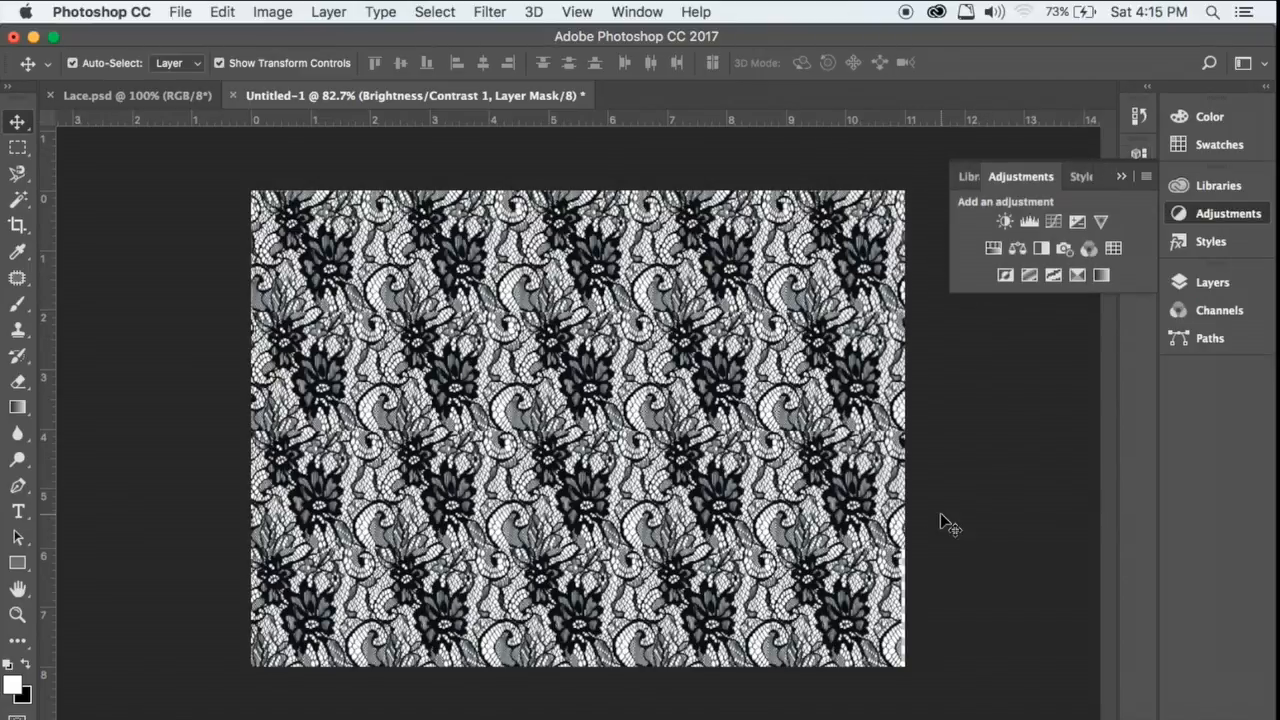
pyautogui.click(949, 521)
pyautogui.click(1121, 177)
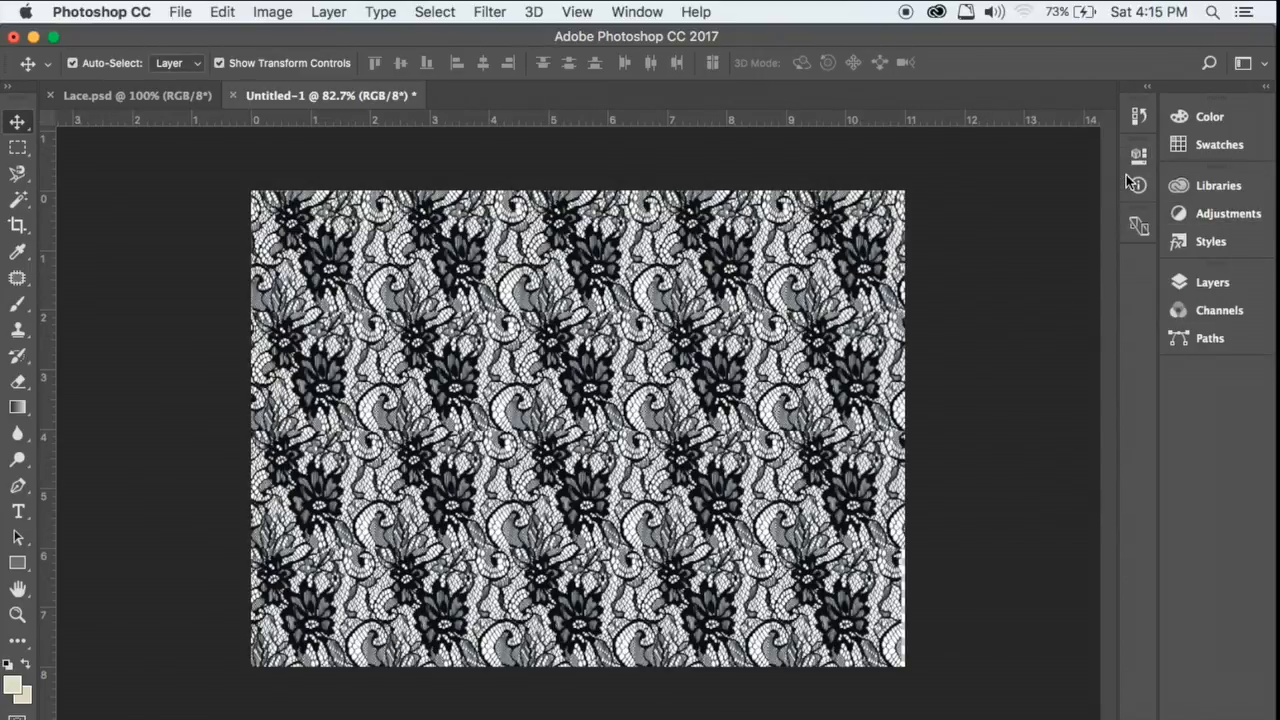
# - Save the lace canvas as a JPEG named LaceFabricSwatch in Fashion Designs, replacing the existing file, at Maximum quality 10
pyautogui.click(178, 12)
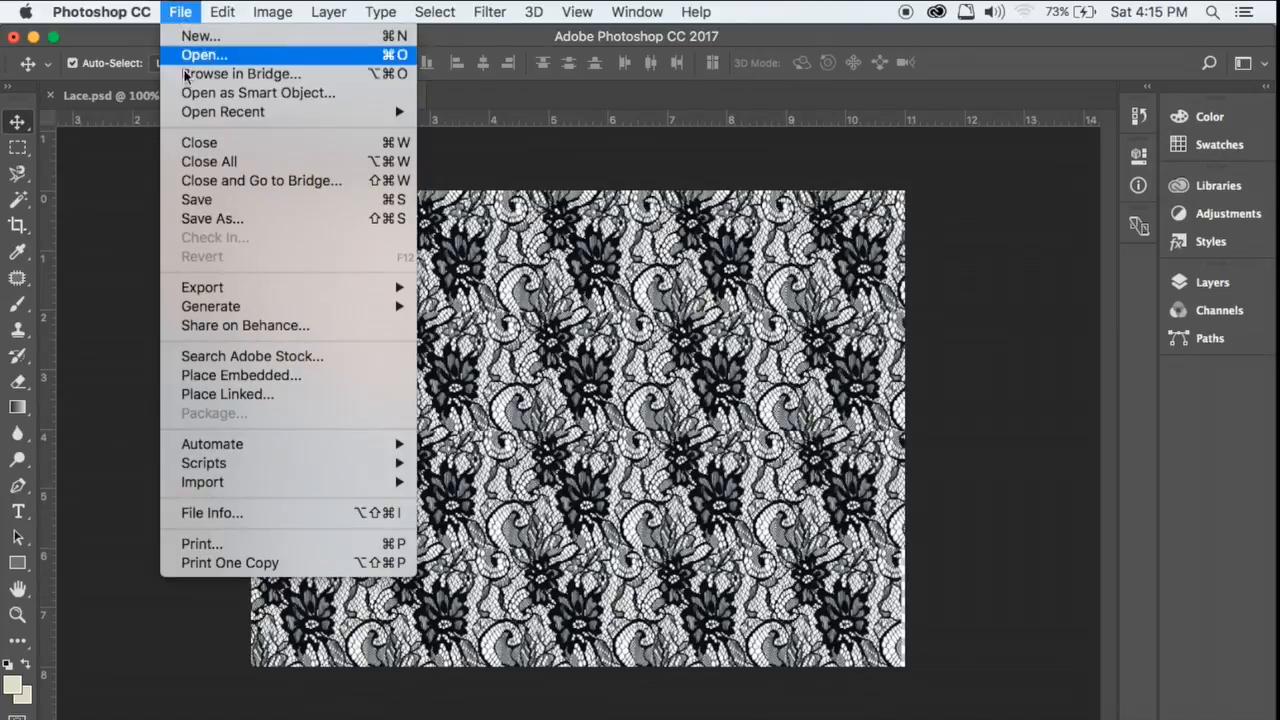
pyautogui.click(196, 201)
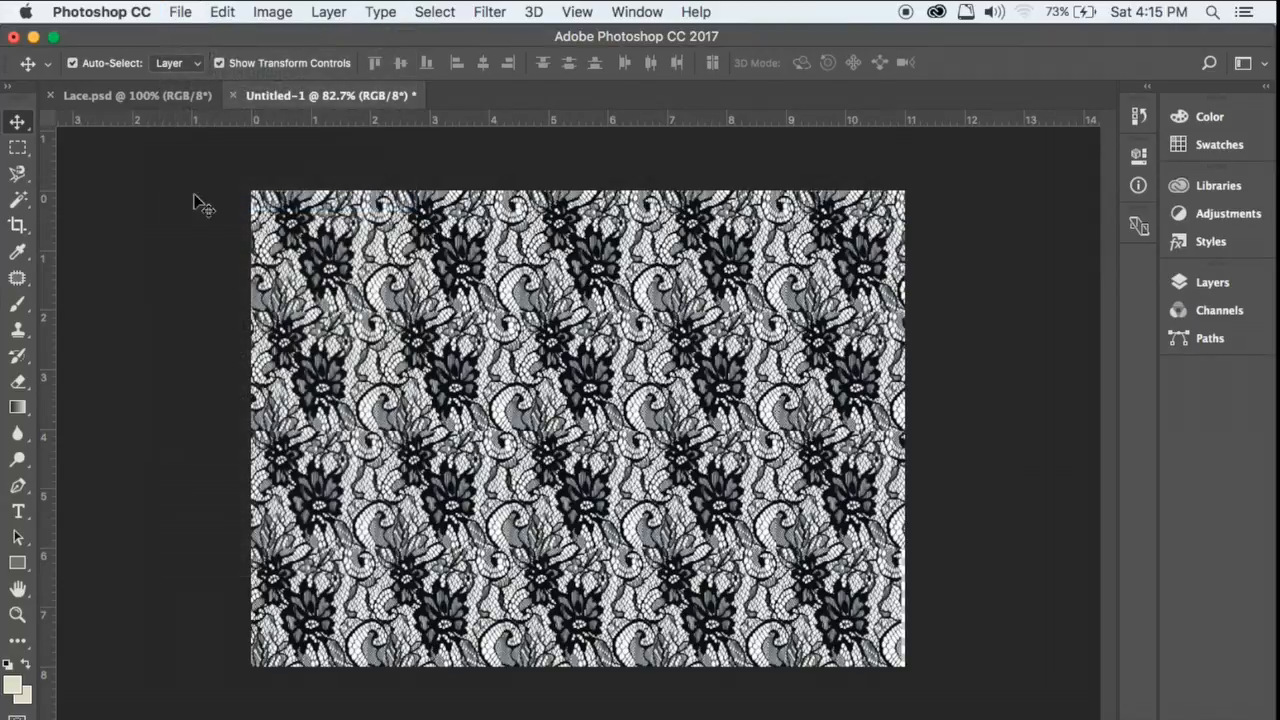
pyautogui.press('BackSpace')
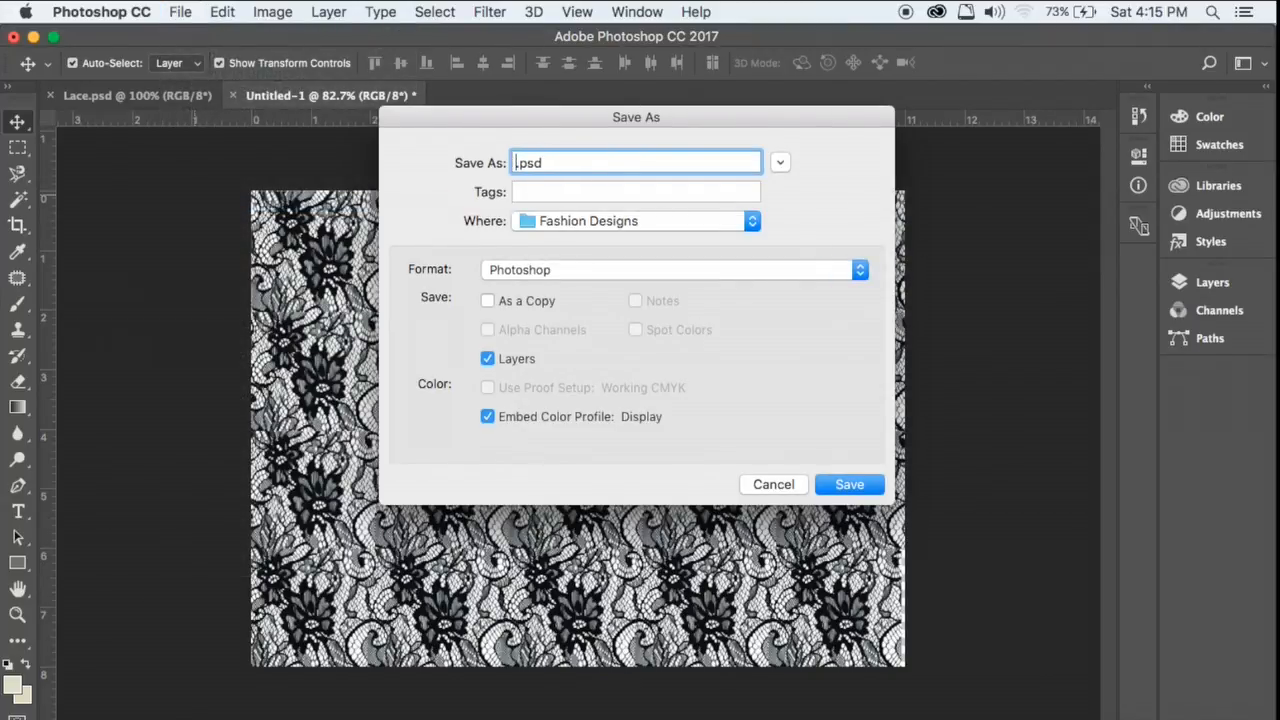
pyautogui.write('Lace')
pyautogui.write('Fabric')
pyautogui.write('Swatch')
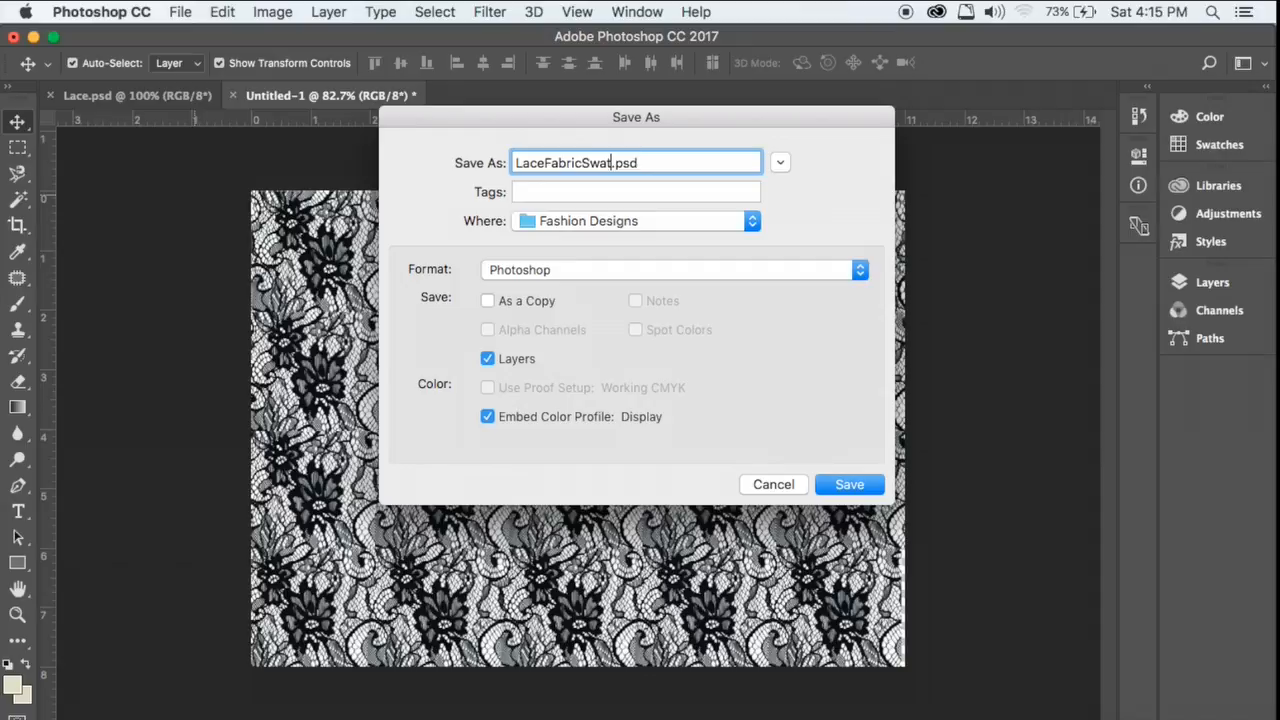
pyautogui.click(564, 270)
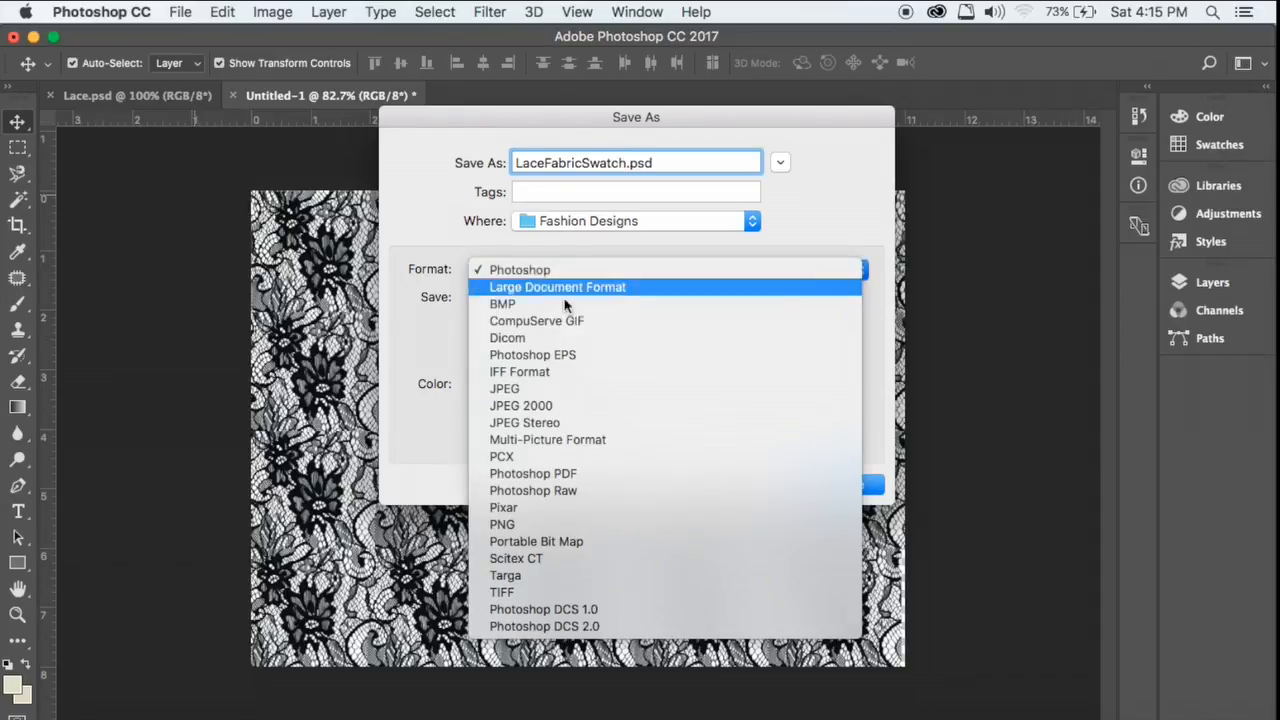
pyautogui.click(568, 390)
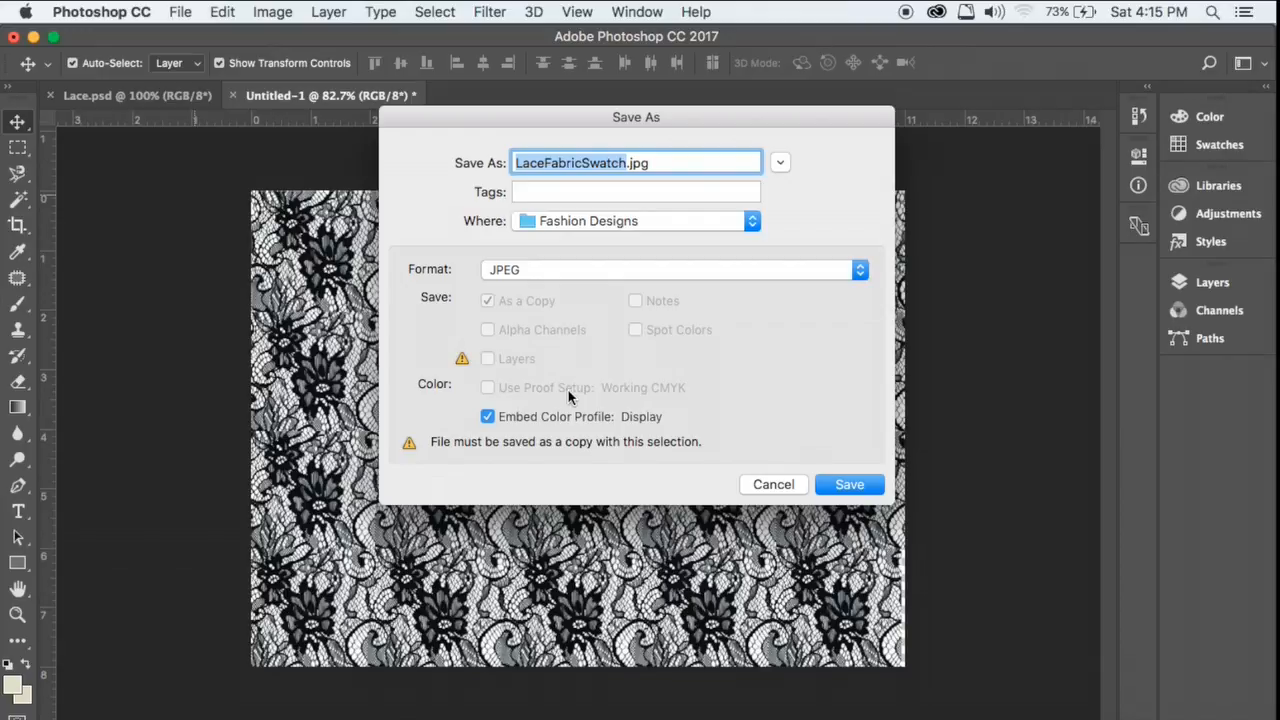
pyautogui.click(852, 485)
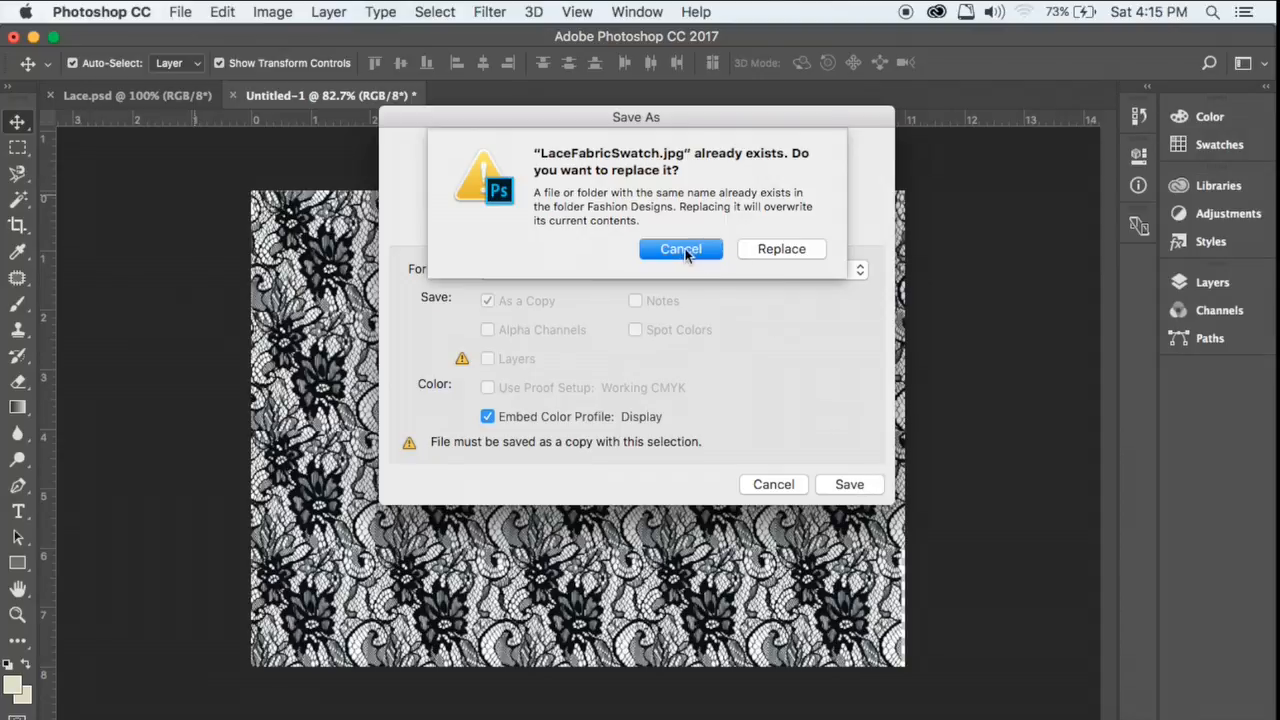
pyautogui.click(781, 249)
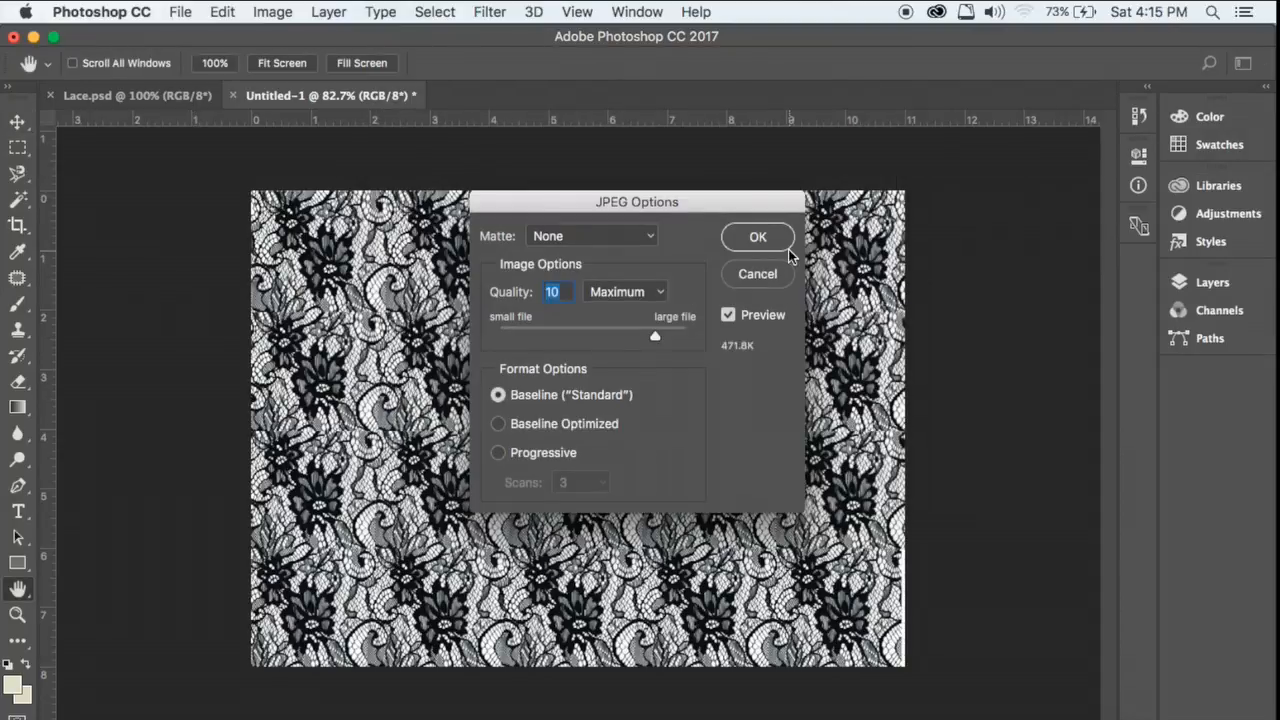
pyautogui.click(760, 237)
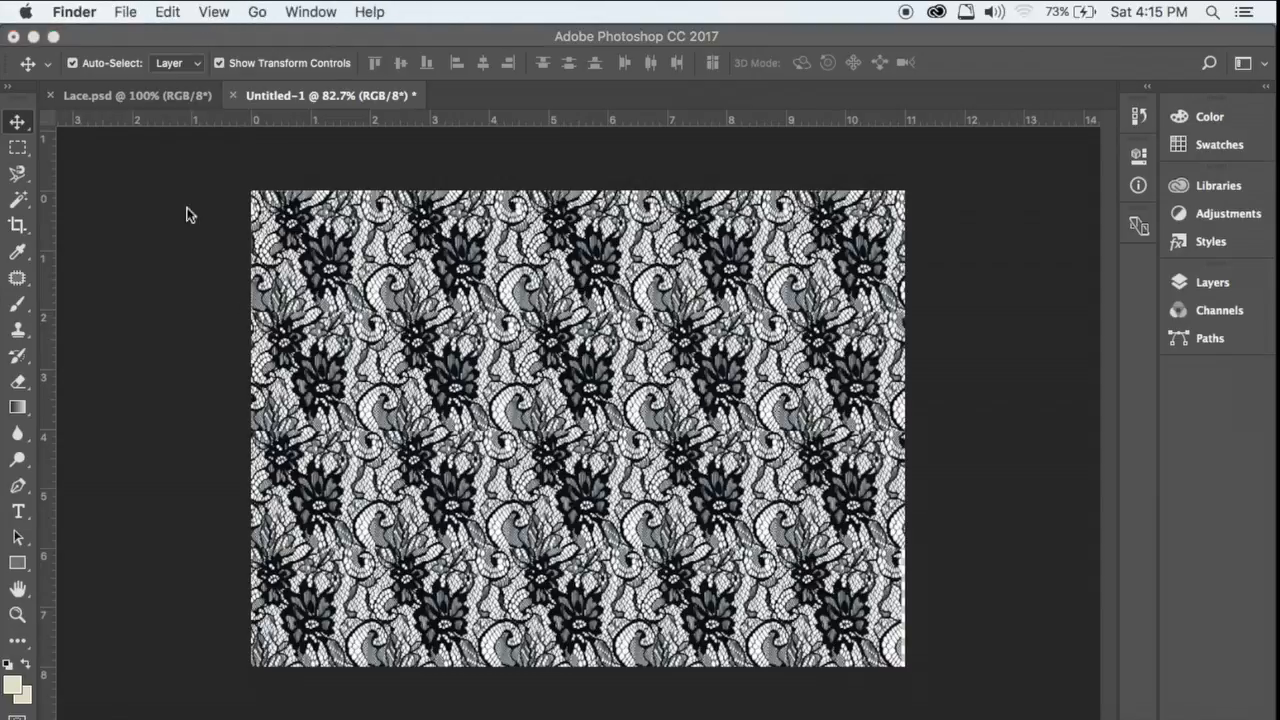
# - Switch to Illustrator and place LaceFabricSwatch.jpg on the empty area beside the prom dress flats
pyautogui.click(33, 37)
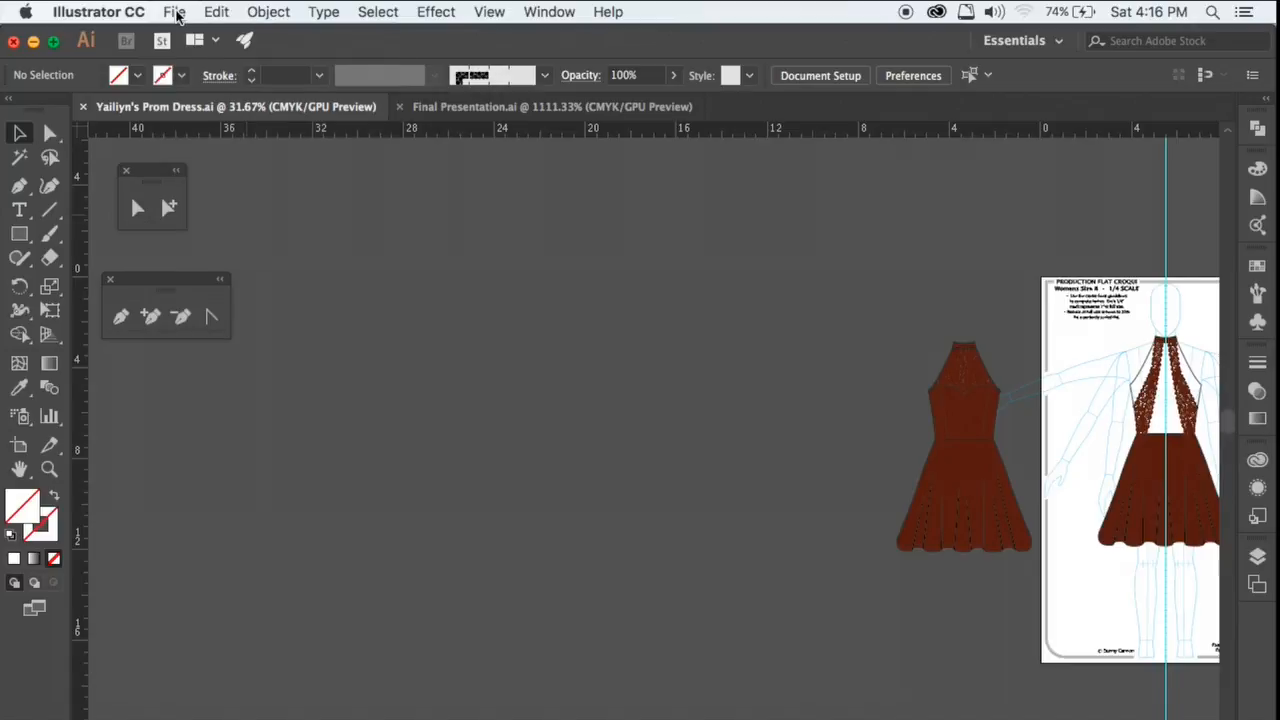
pyautogui.click(176, 14)
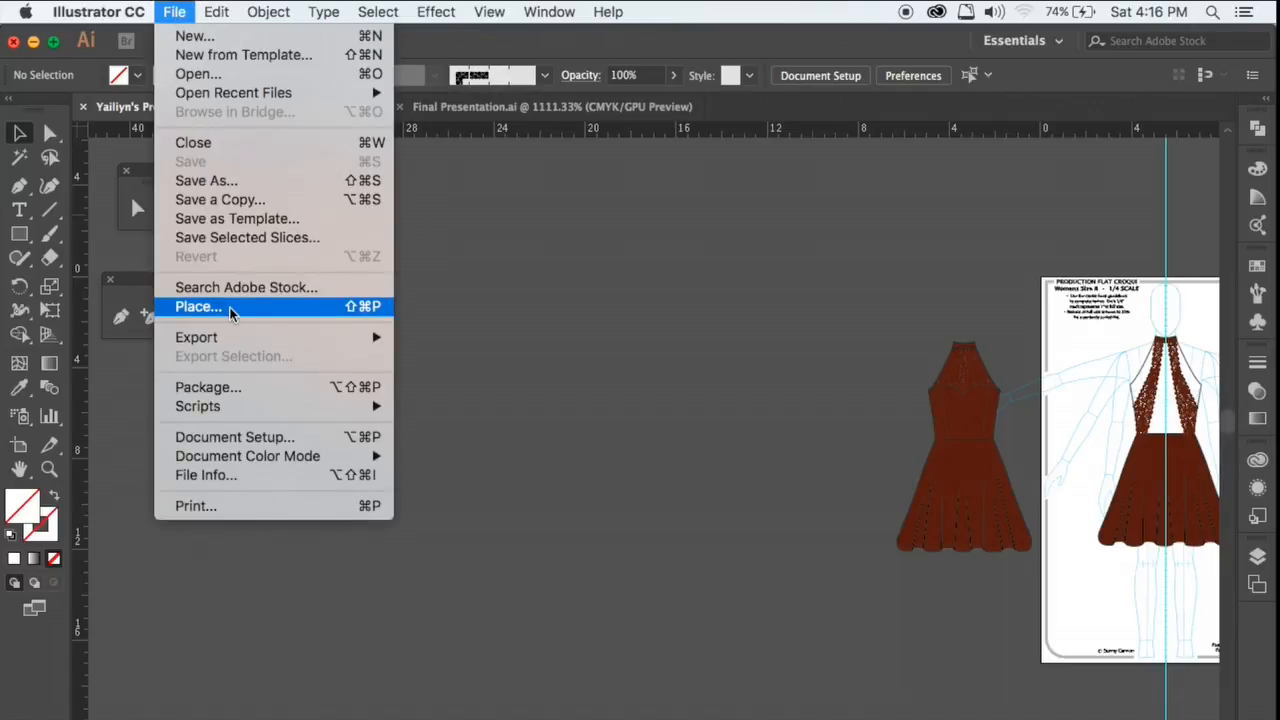
pyautogui.click(199, 306)
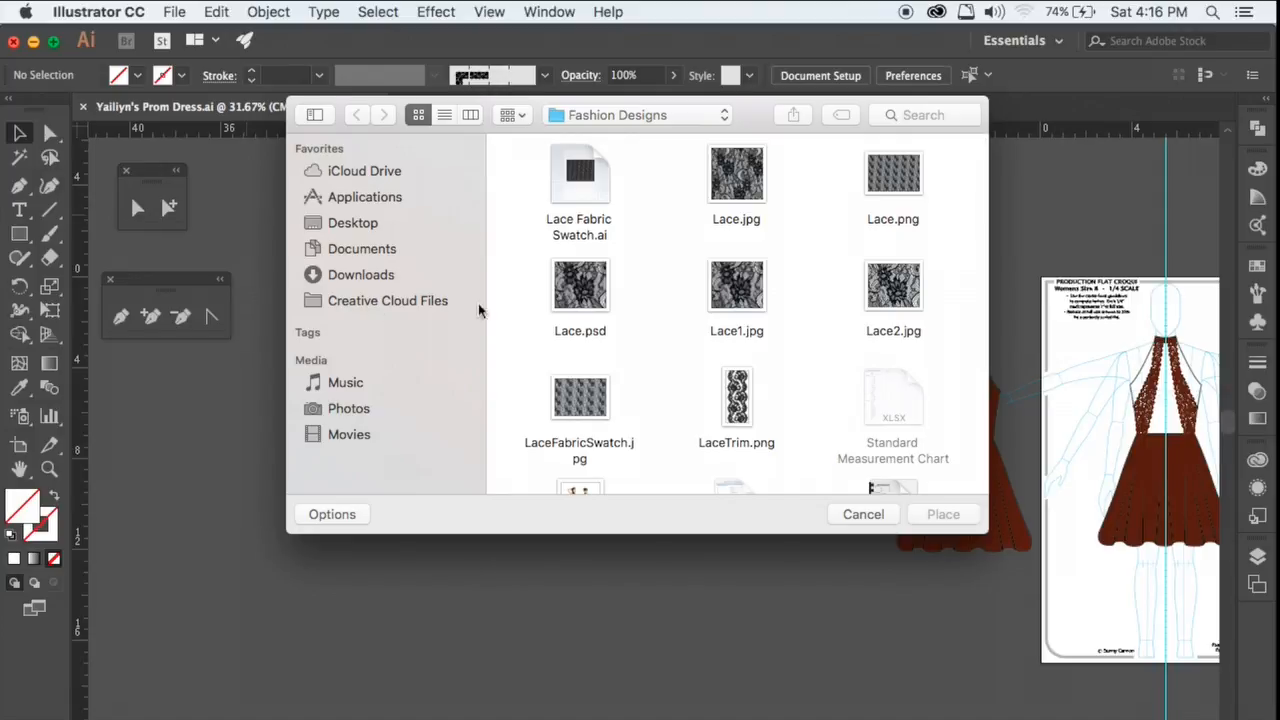
pyautogui.scroll(-3, 773, 440)
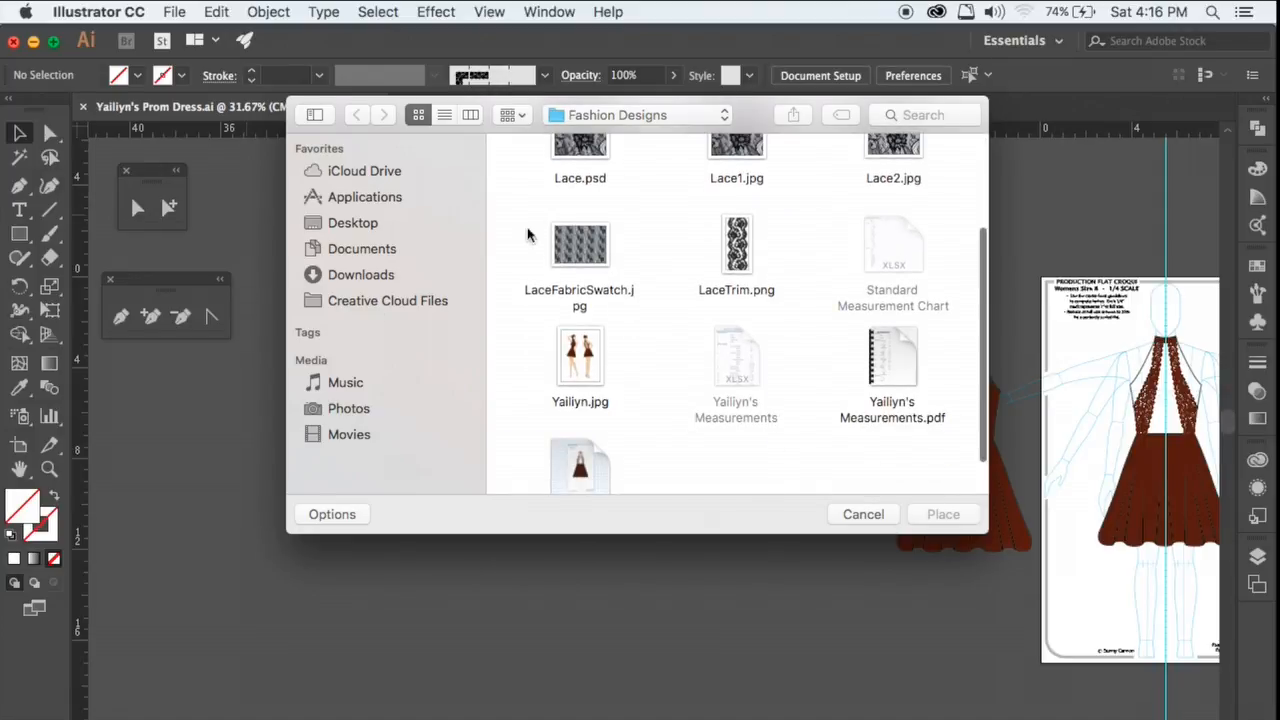
pyautogui.click(593, 237)
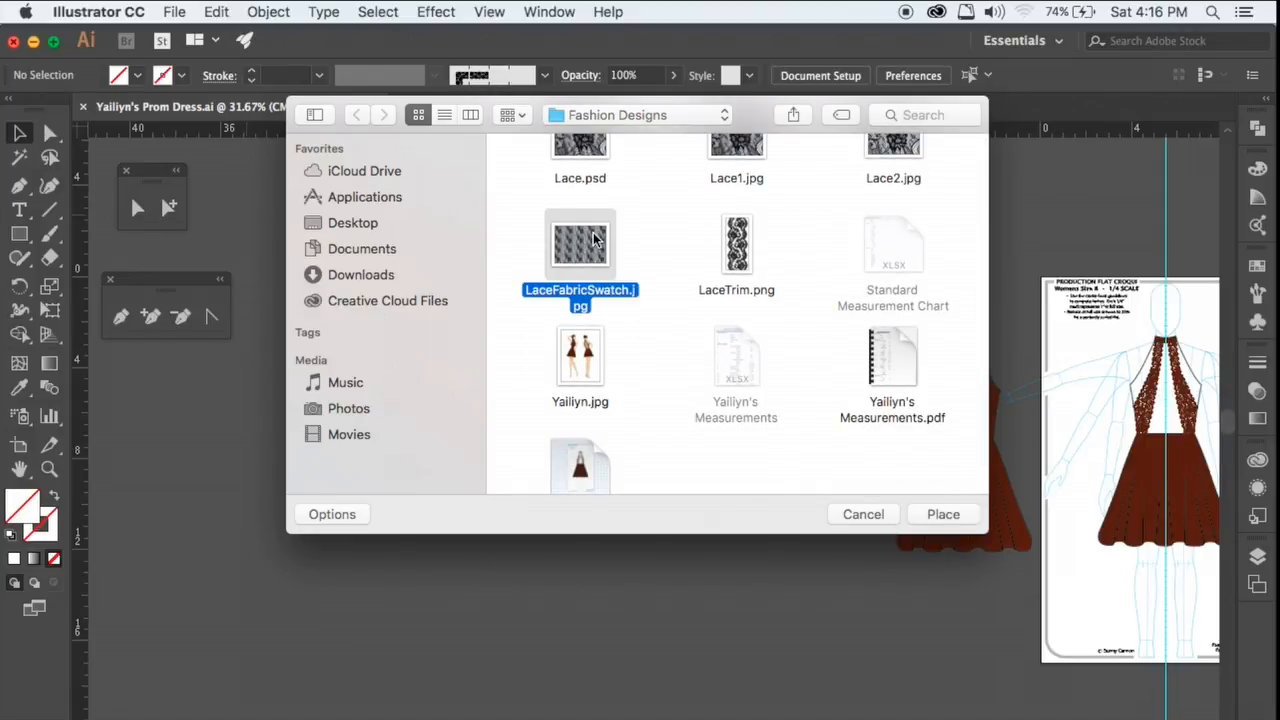
pyautogui.click(943, 514)
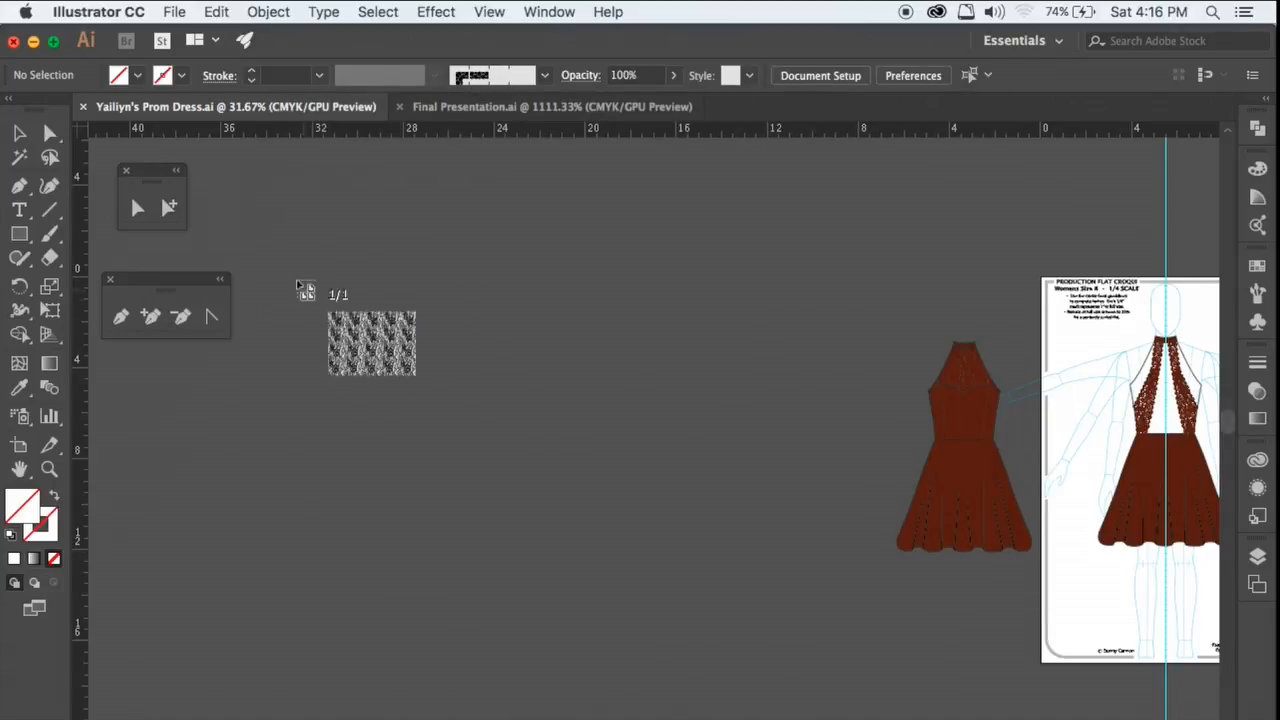
pyautogui.click(248, 203)
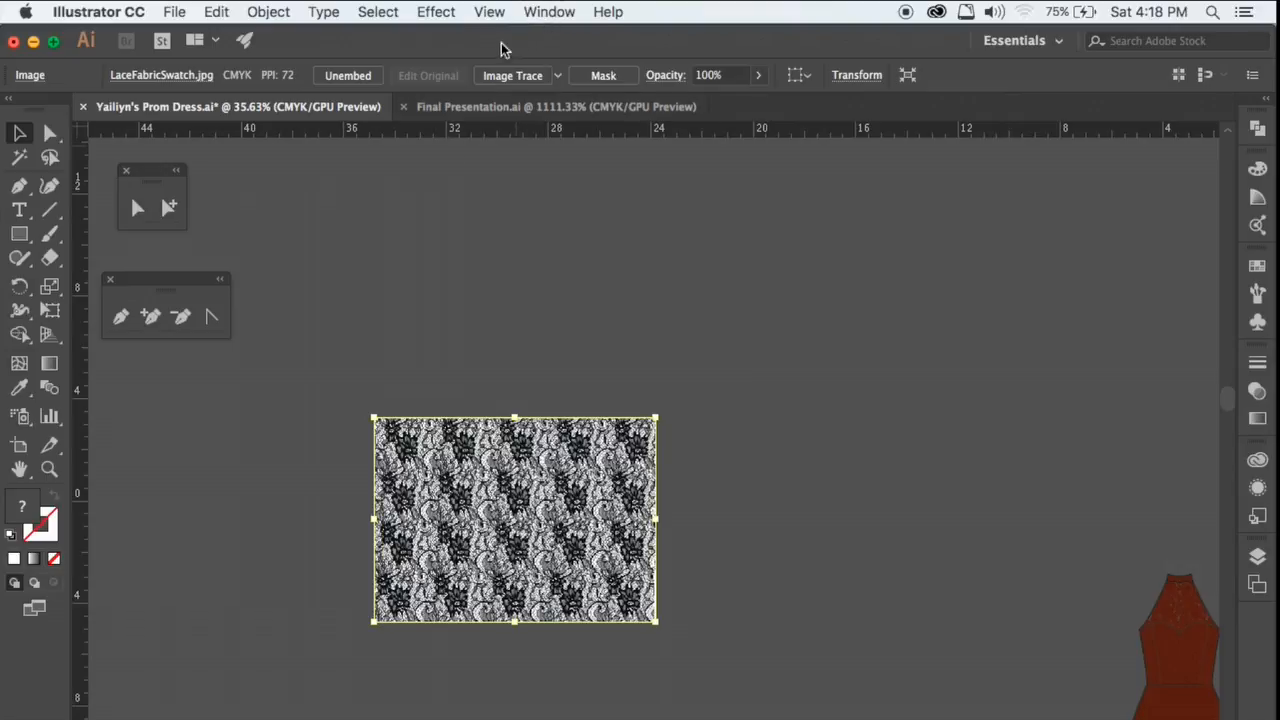
# - Preview a Black and White Image Trace of the placed lace swatch with the advanced trace options expanded
pyautogui.click(549, 14)
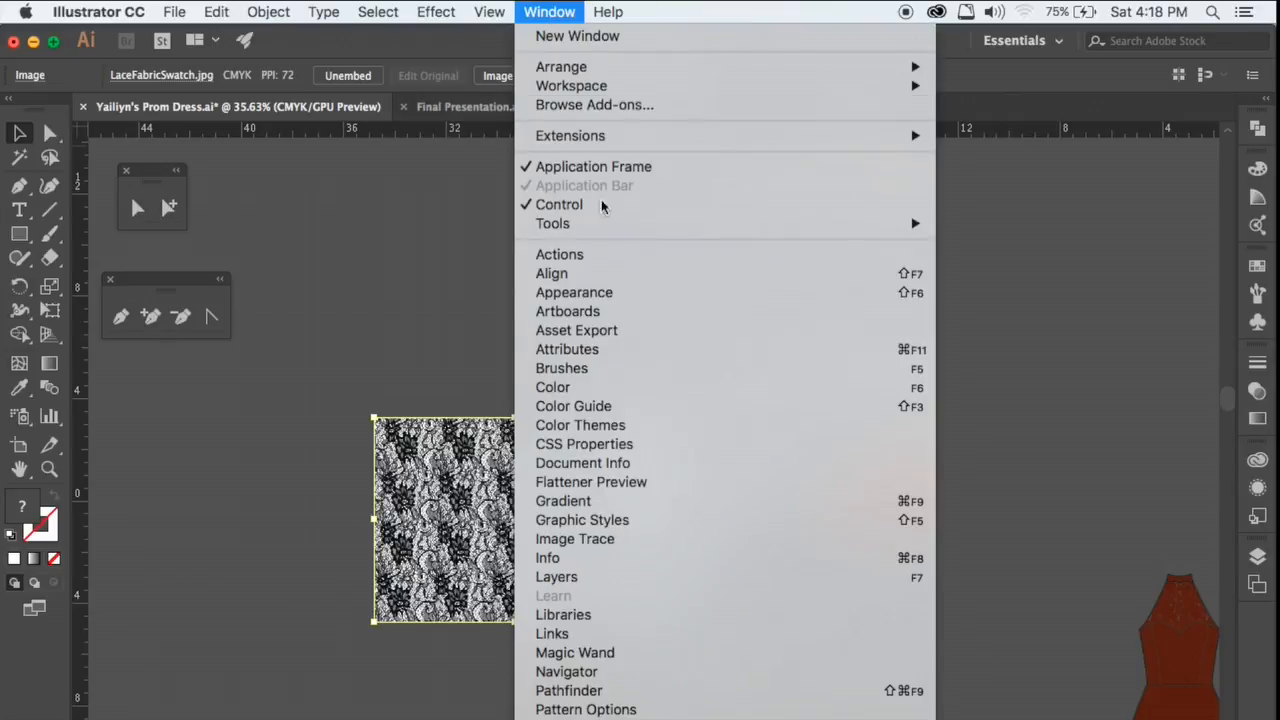
pyautogui.click(614, 539)
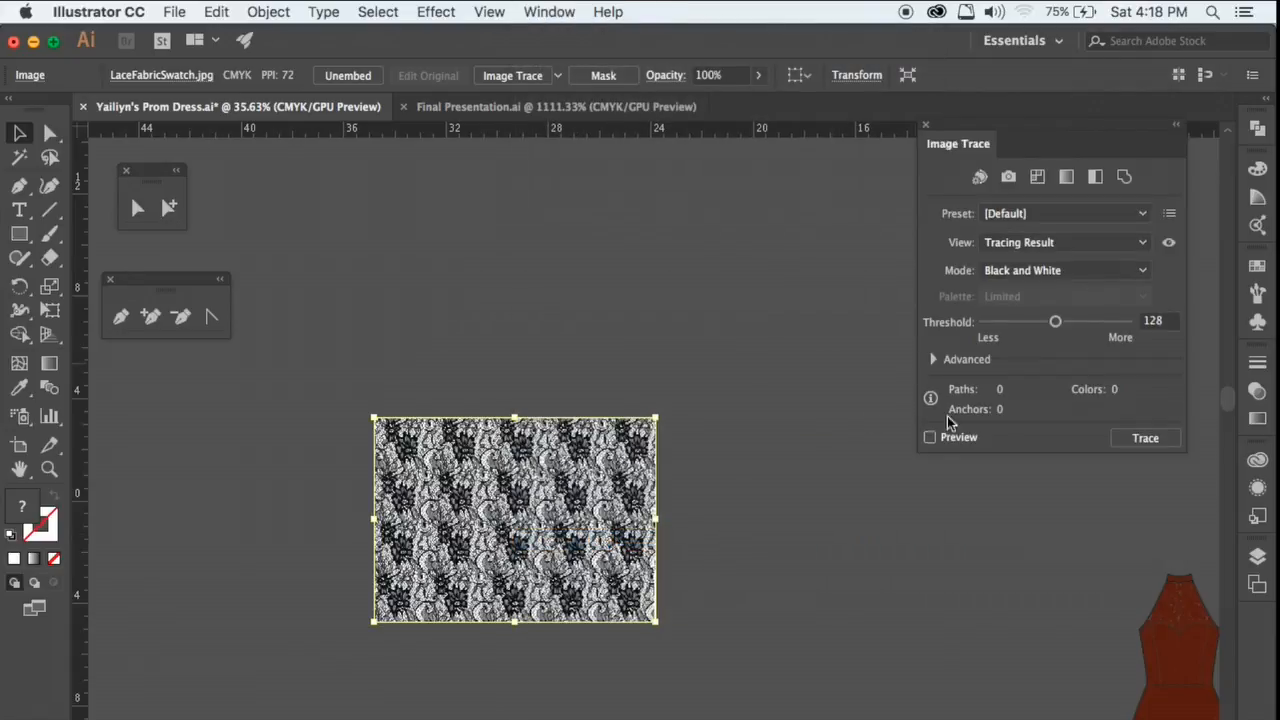
pyautogui.click(935, 361)
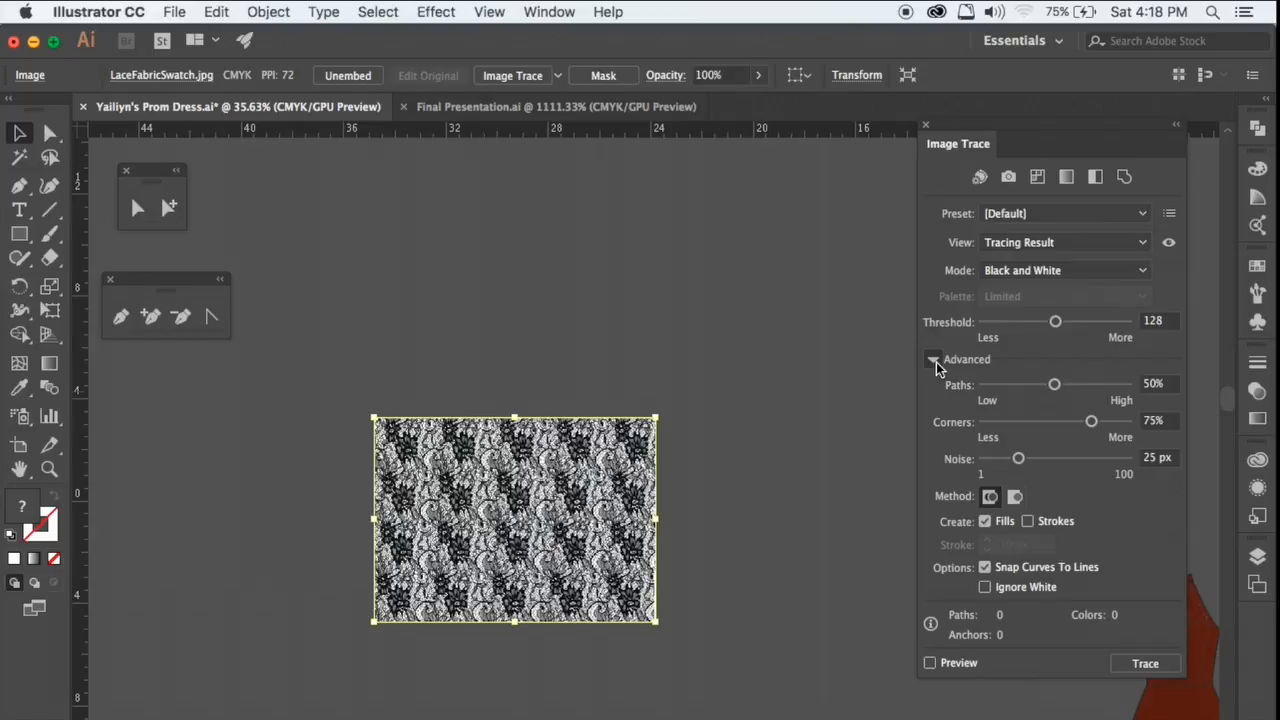
pyautogui.click(930, 664)
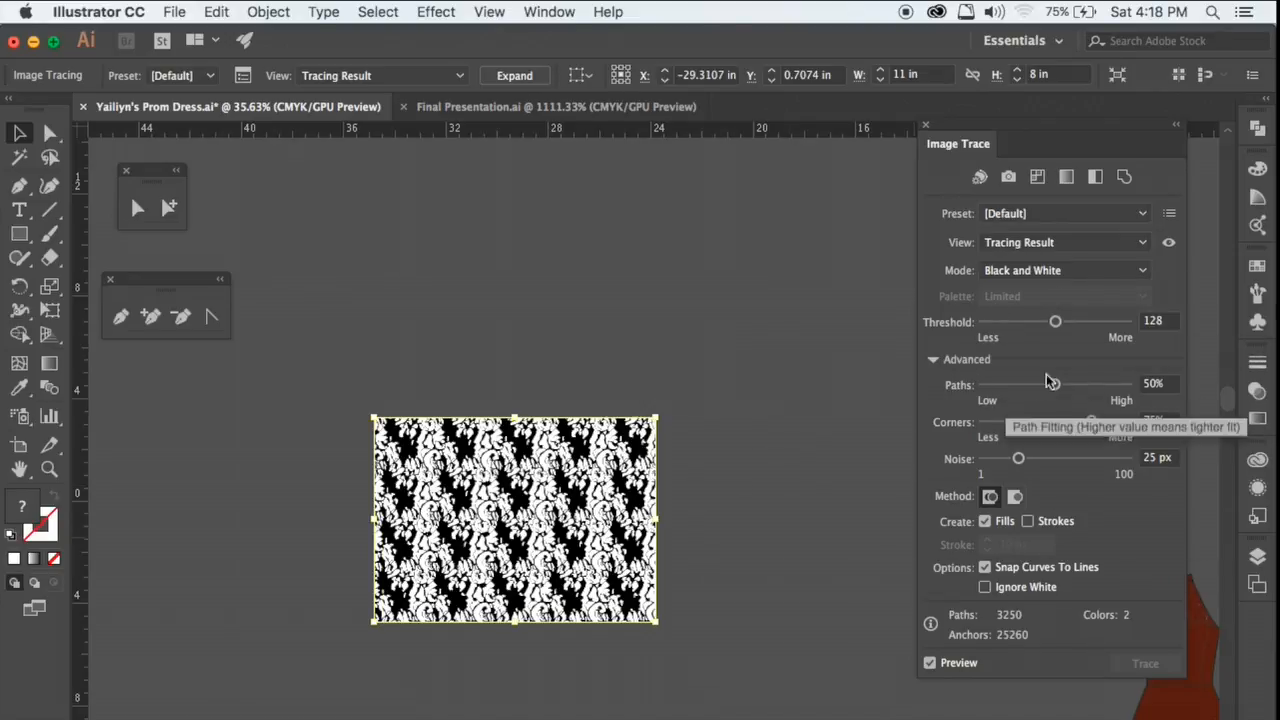
# - Set the lace trace's noise to 5 px and its threshold to 175
pyautogui.moveTo(1017, 461); pyautogui.dragTo(989, 470)
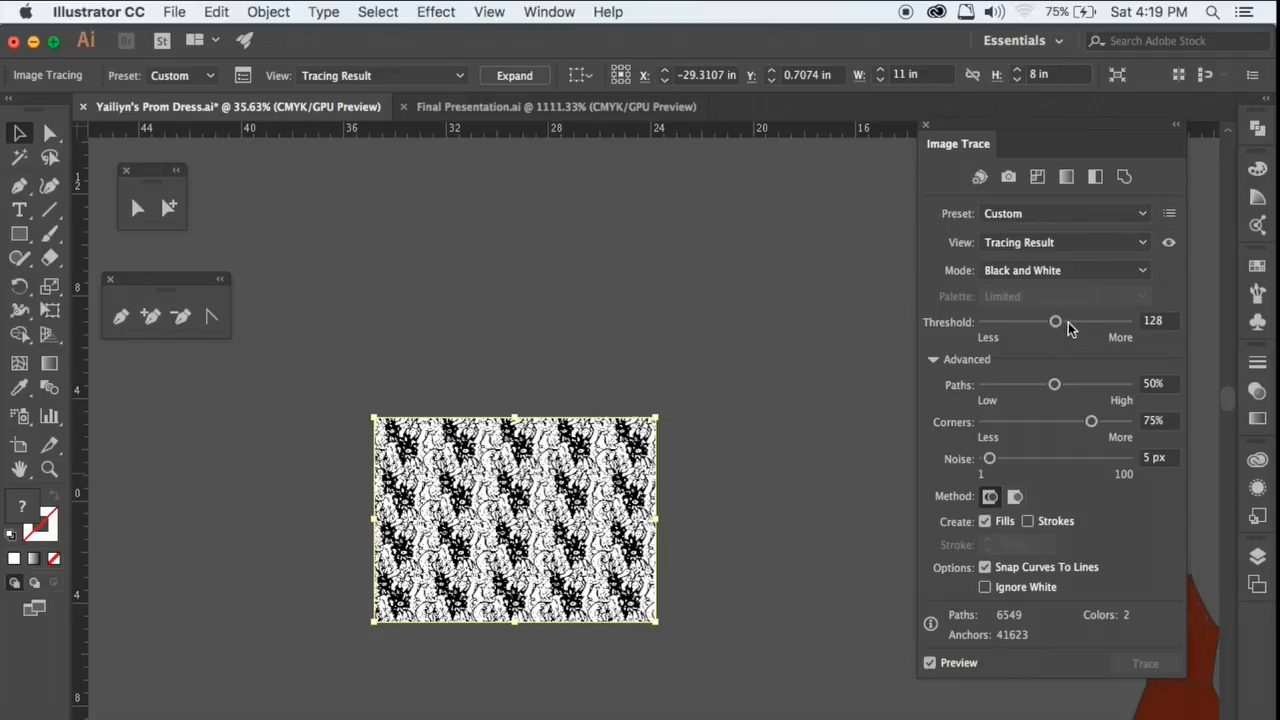
pyautogui.moveTo(1056, 323); pyautogui.dragTo(1083, 330)
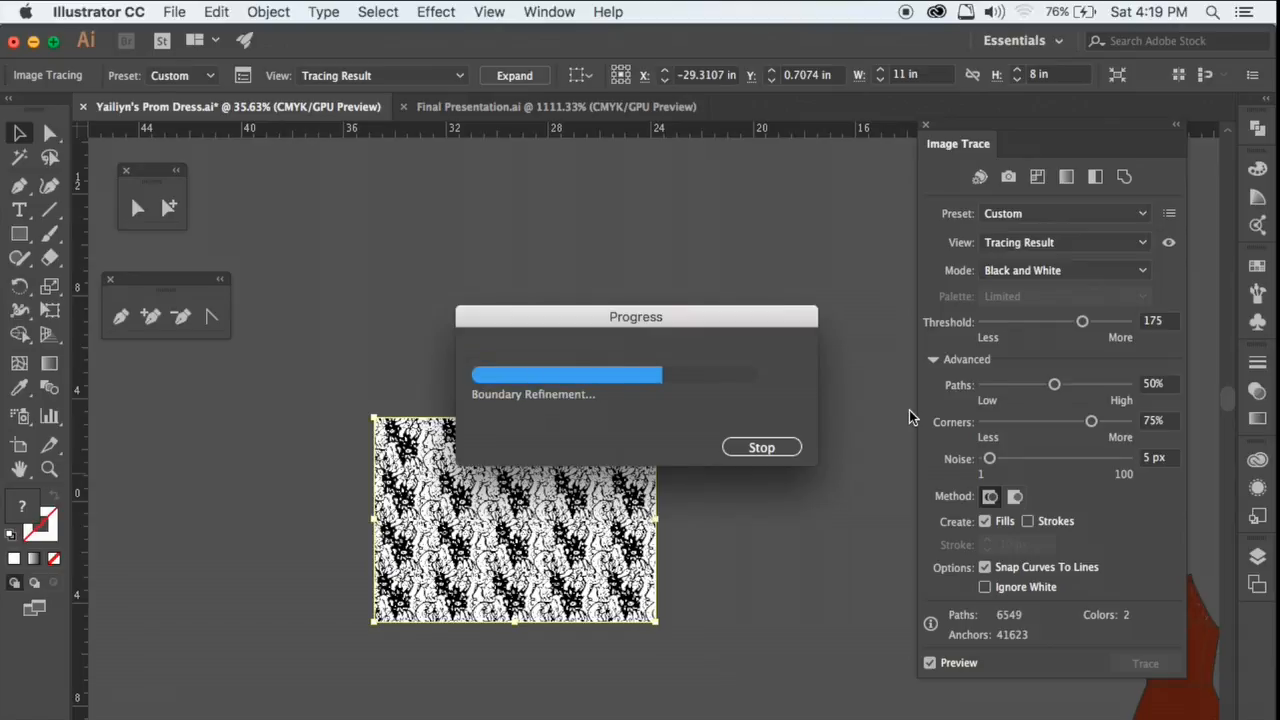
pyautogui.scroll(8, 555, 518)
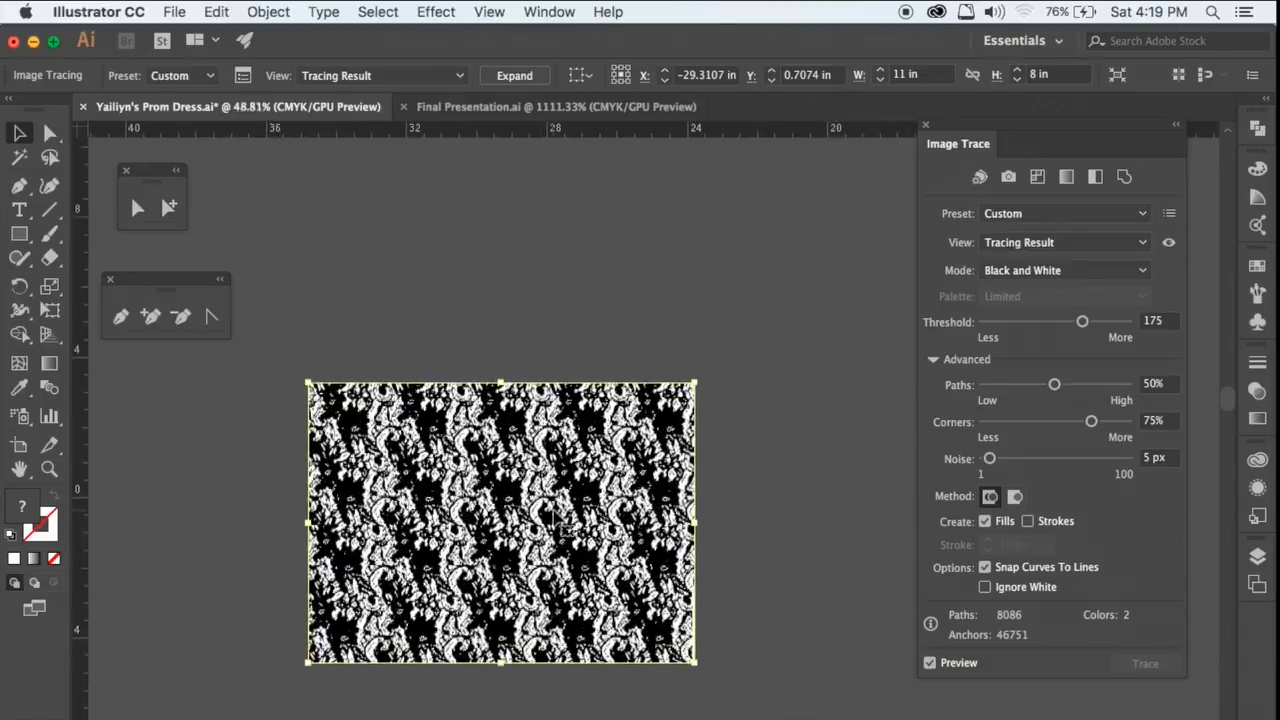
pyautogui.scroll(-3, 558, 520)
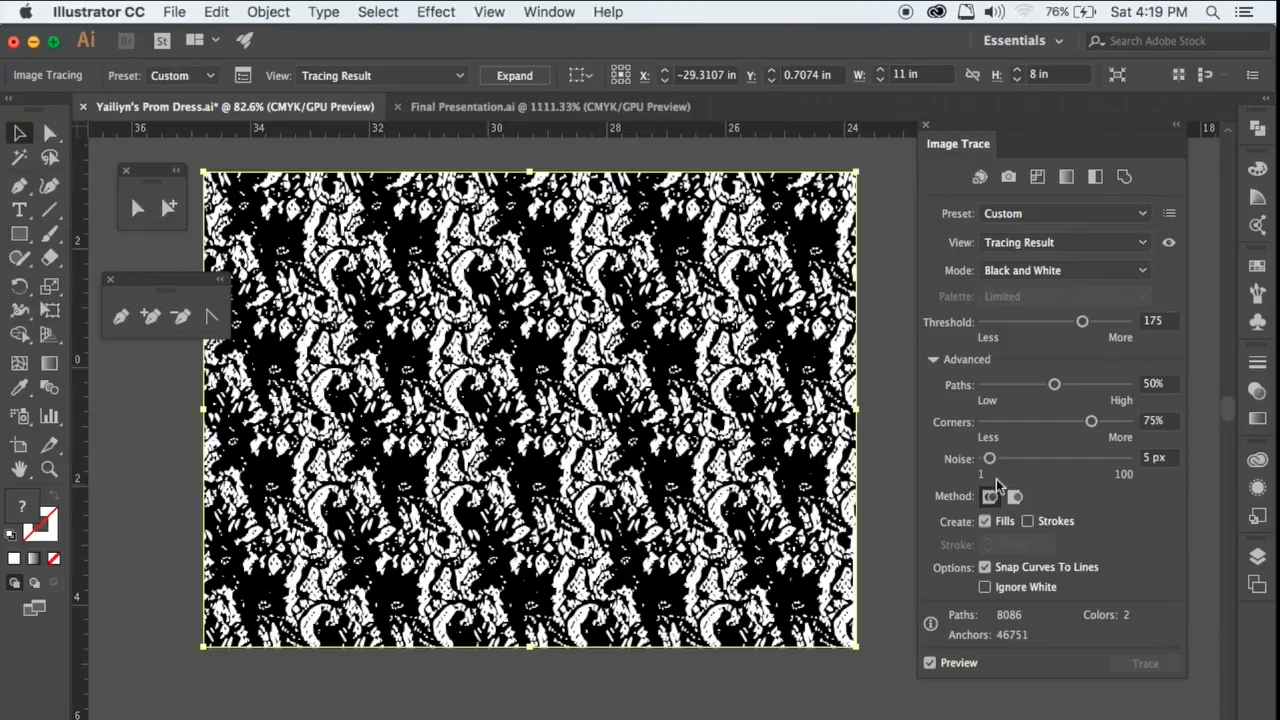
# - Set the lace trace's threshold to 211, paths to 91%, noise to 2 px and corners to 24%
pyautogui.moveTo(1056, 386); pyautogui.dragTo(1102, 388)
pyautogui.click(1102, 322)
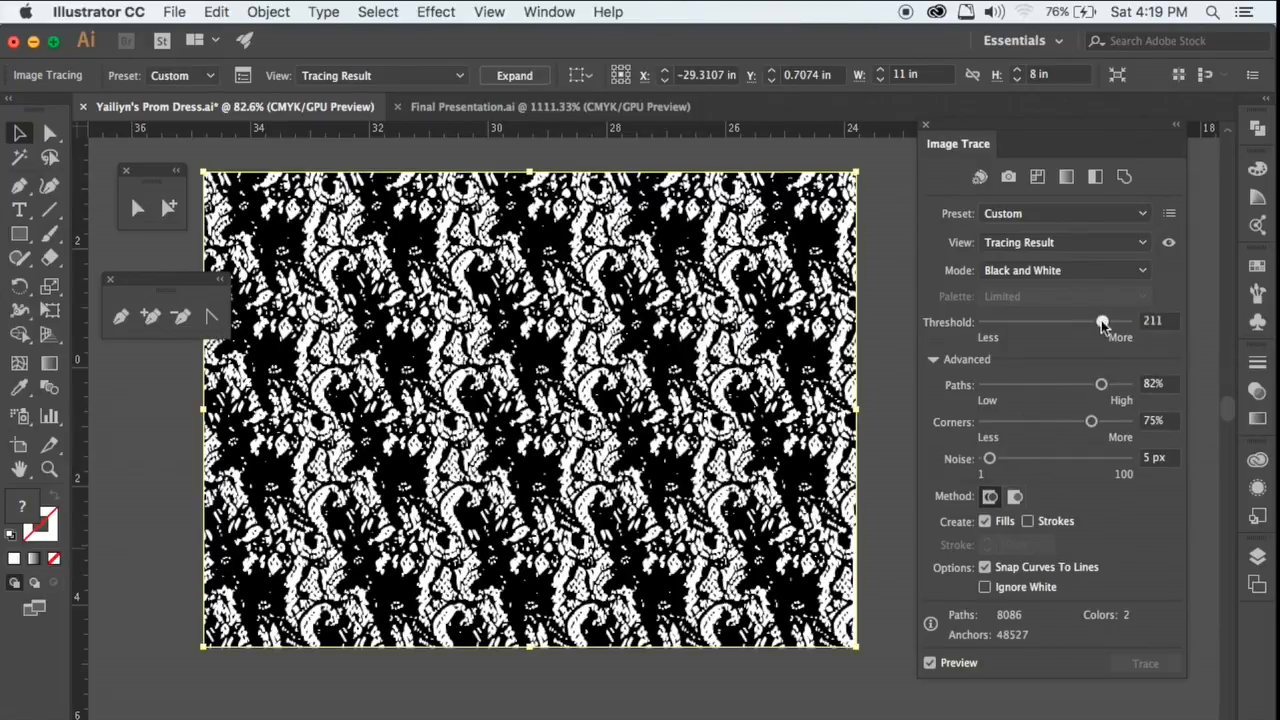
pyautogui.moveTo(1101, 386); pyautogui.dragTo(1114, 386)
pyautogui.moveTo(990, 458); pyautogui.dragTo(984, 458)
pyautogui.scroll(4, 520, 555)
pyautogui.moveTo(1091, 422); pyautogui.dragTo(1018, 422)
pyautogui.scroll(-5, 690, 556)
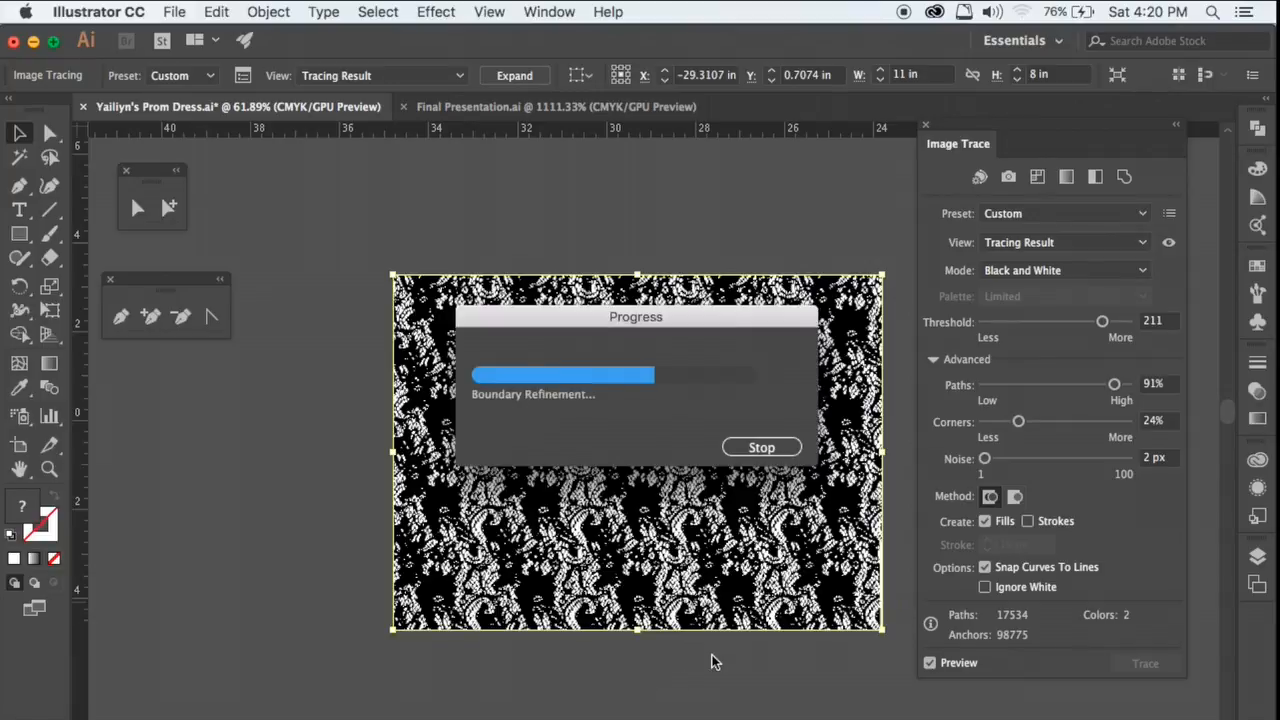
# - Set the trace threshold to 170 and apply the trace to the lace swatch
pyautogui.moveTo(1102, 322); pyautogui.dragTo(1079, 322)
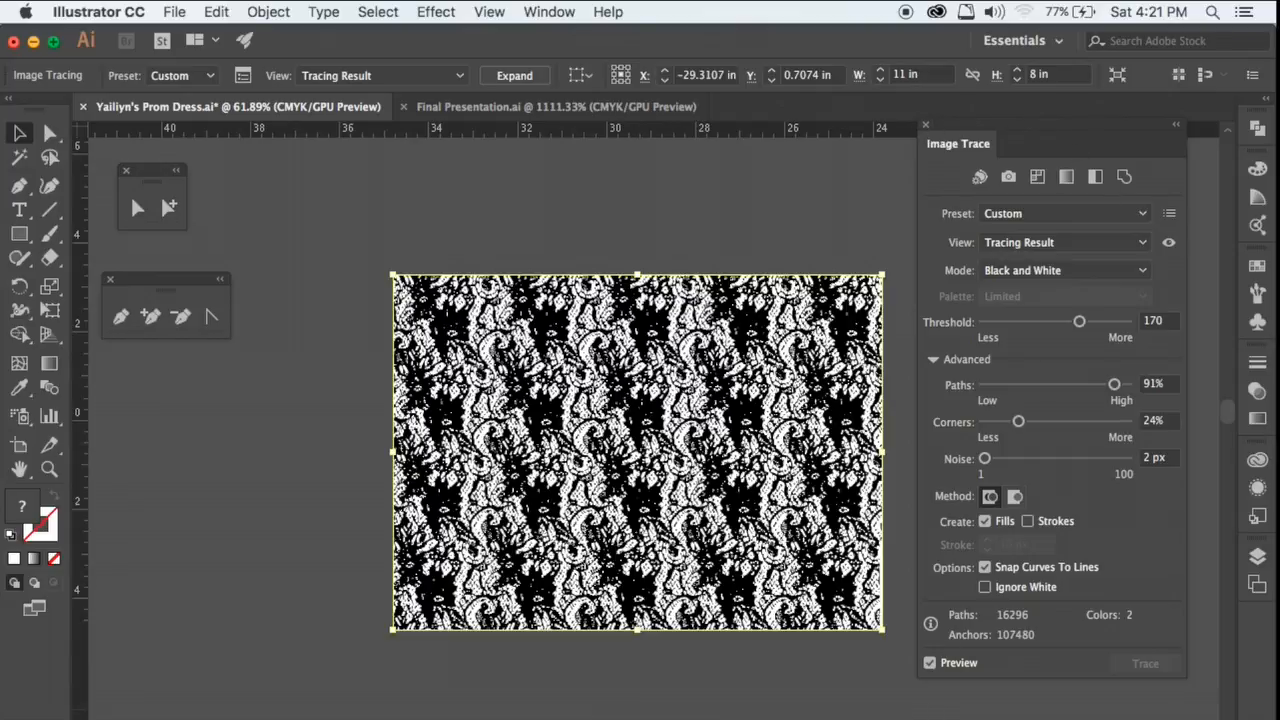
pyautogui.click(930, 664)
pyautogui.click(1155, 665)
pyautogui.hscroll(3, 393, 213)
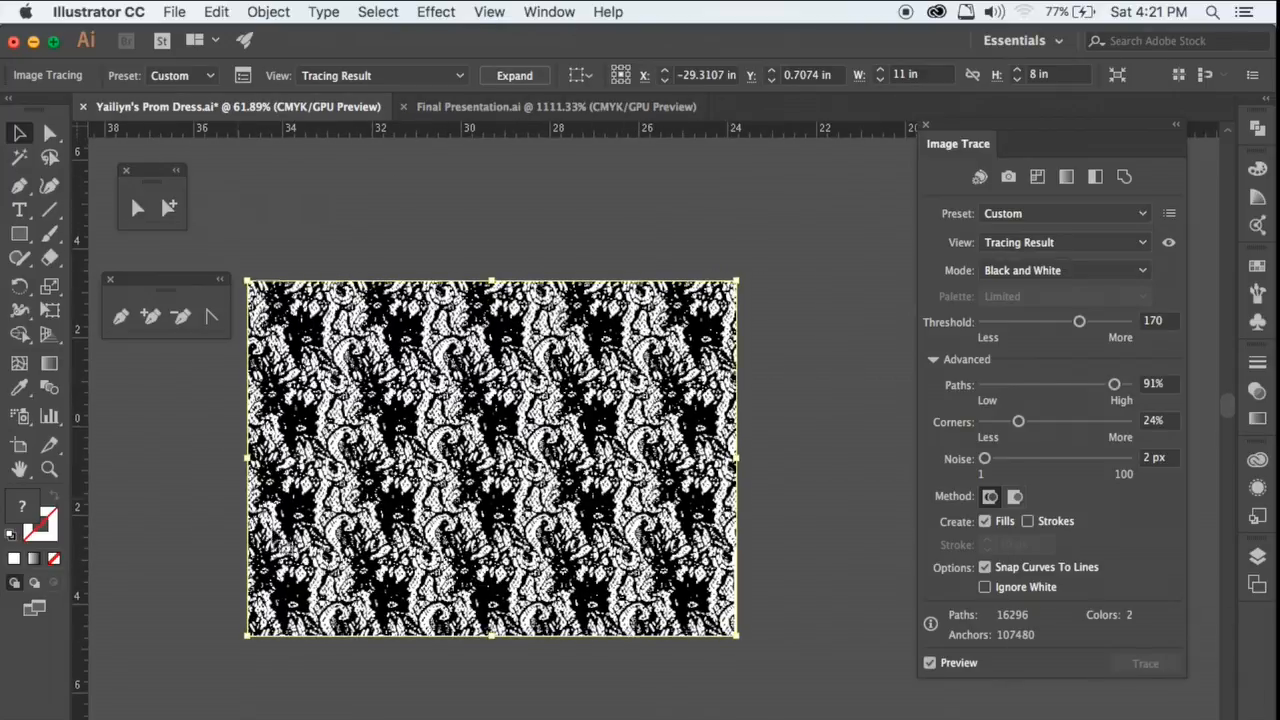
# - Expand the traced lace into editable vector paths, close the Image Trace options and deselect the artwork
pyautogui.click(514, 76)
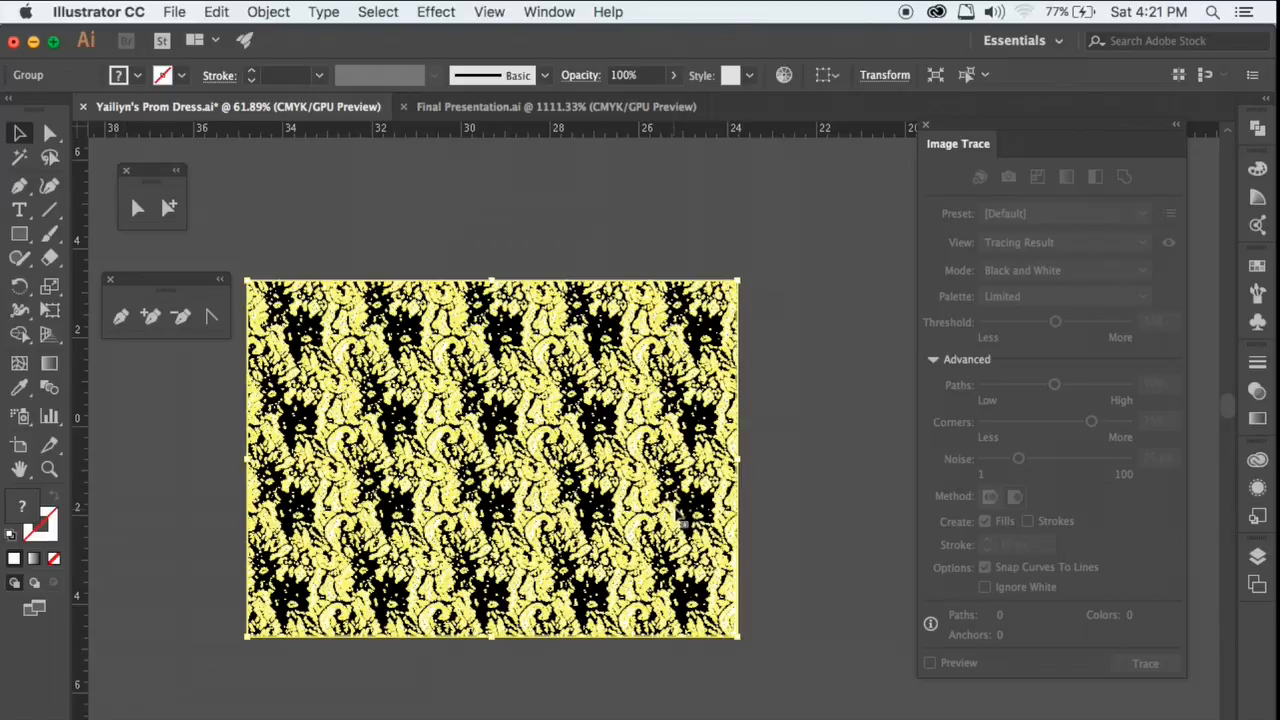
pyautogui.click(926, 123)
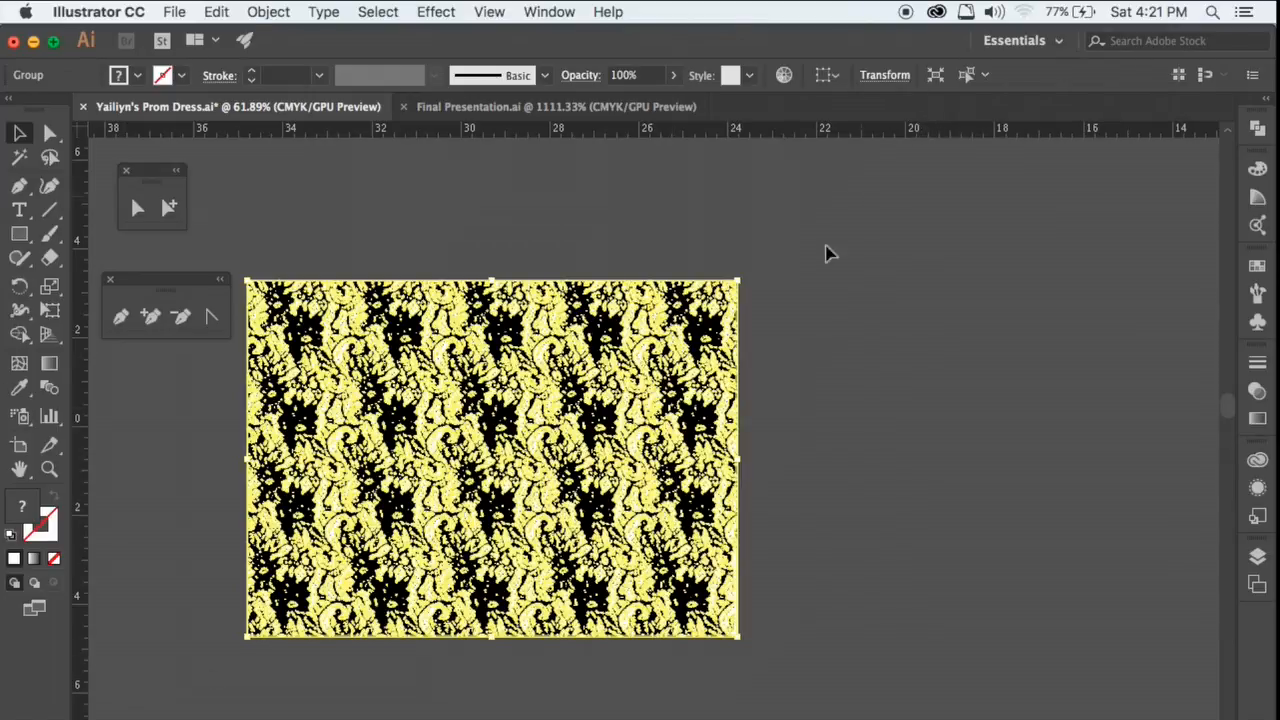
pyautogui.click(824, 262)
# - Select one white shape in the expanded lace, extend the selection to everything with the same fill color, and delete it
pyautogui.scroll(1, 588, 396)
pyautogui.scroll(10, 588, 396)
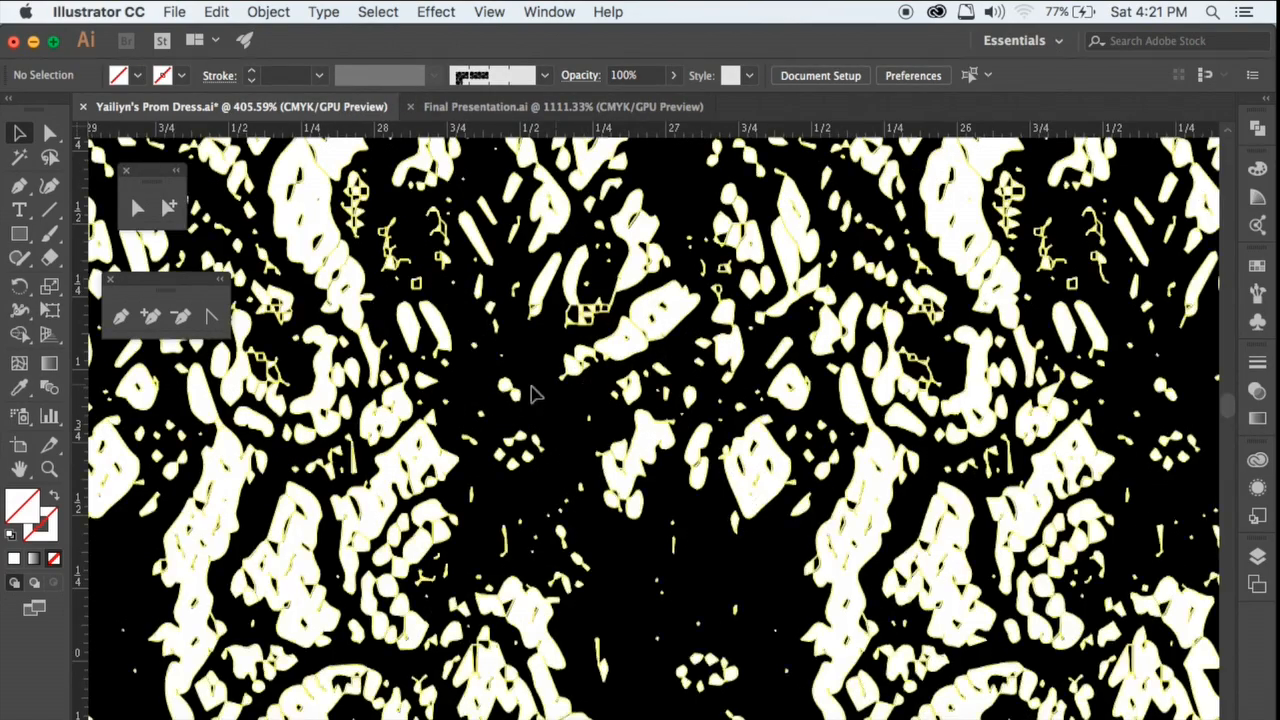
pyautogui.scroll(4, 534, 391)
pyautogui.click(338, 369)
pyautogui.scroll(5, 304, 328)
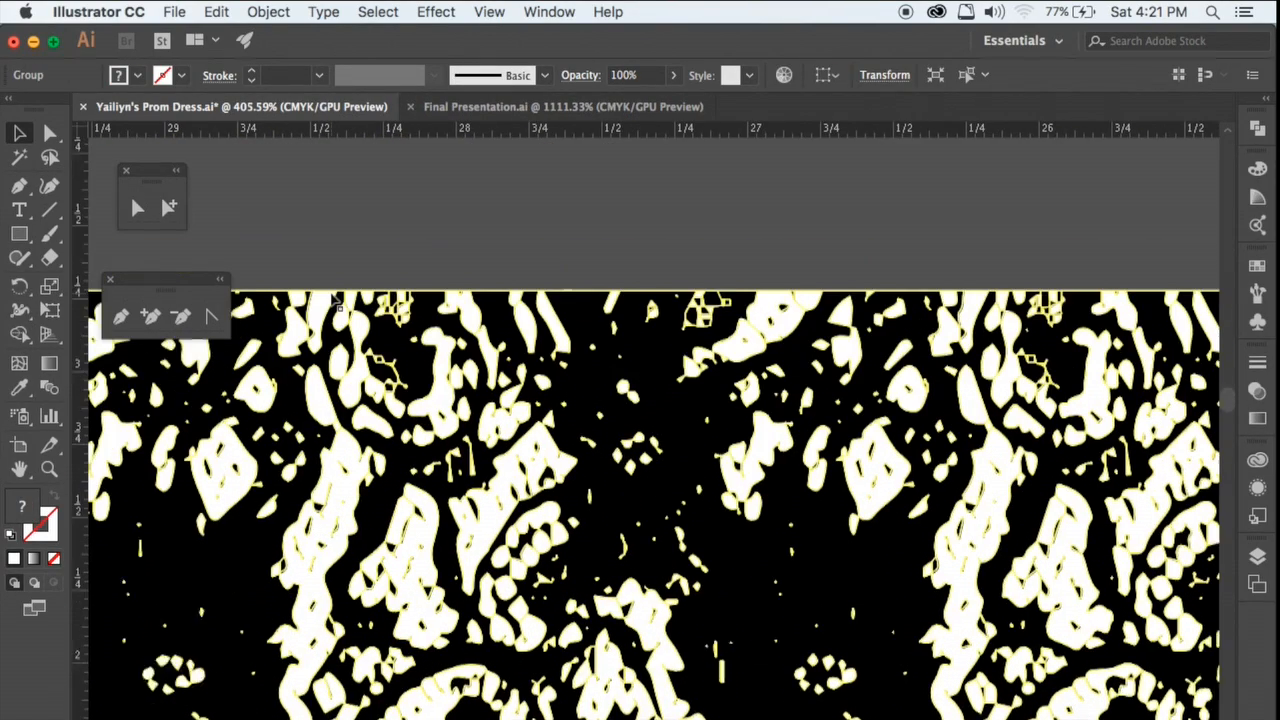
pyautogui.click(323, 249)
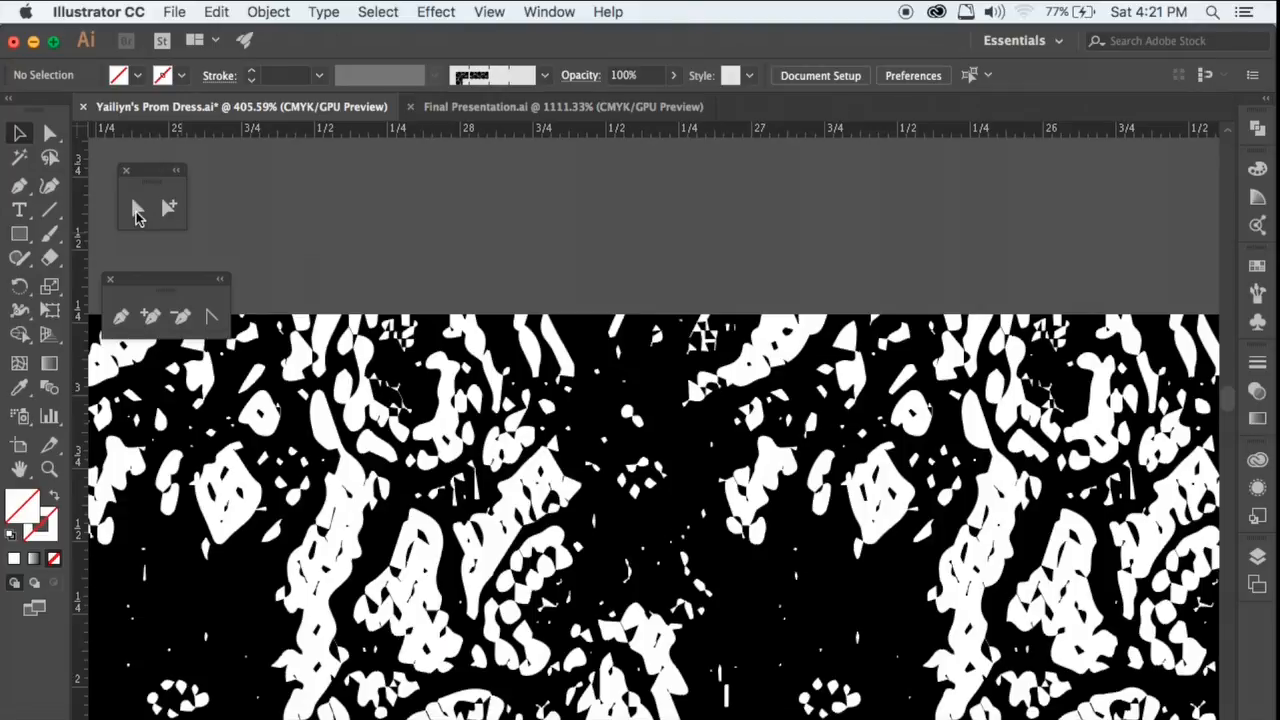
pyautogui.click(137, 210)
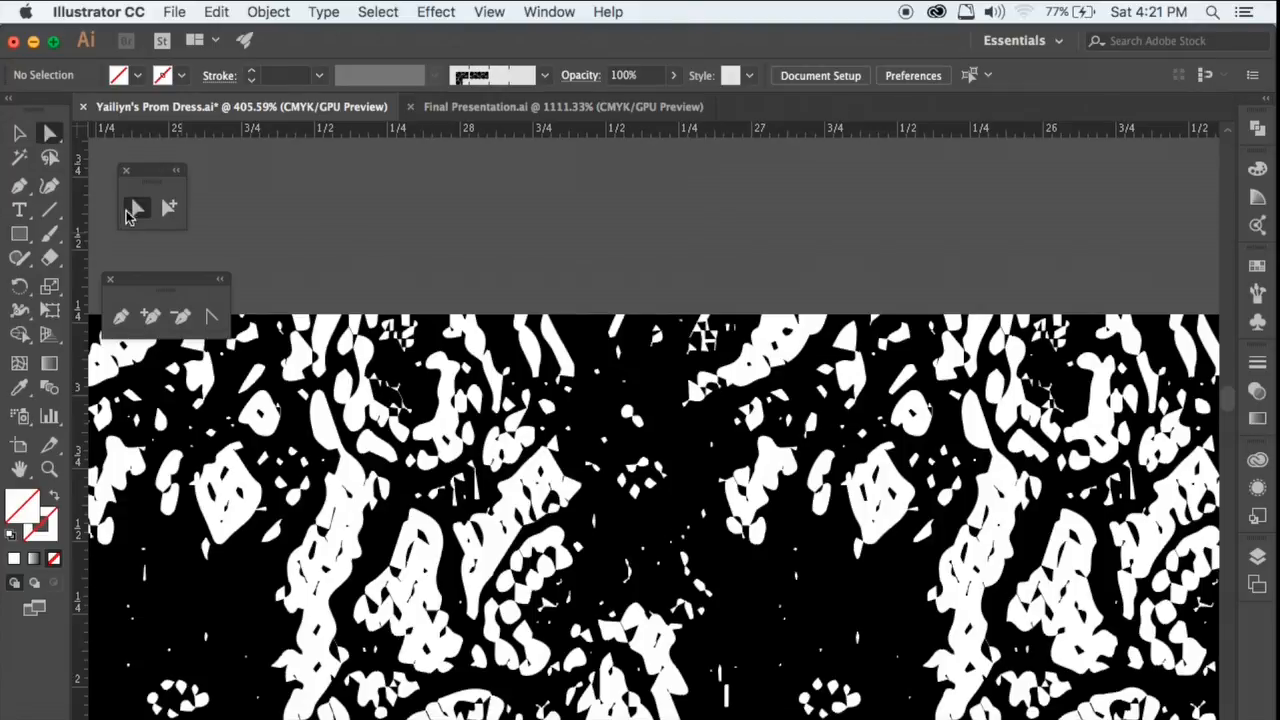
pyautogui.click(323, 430)
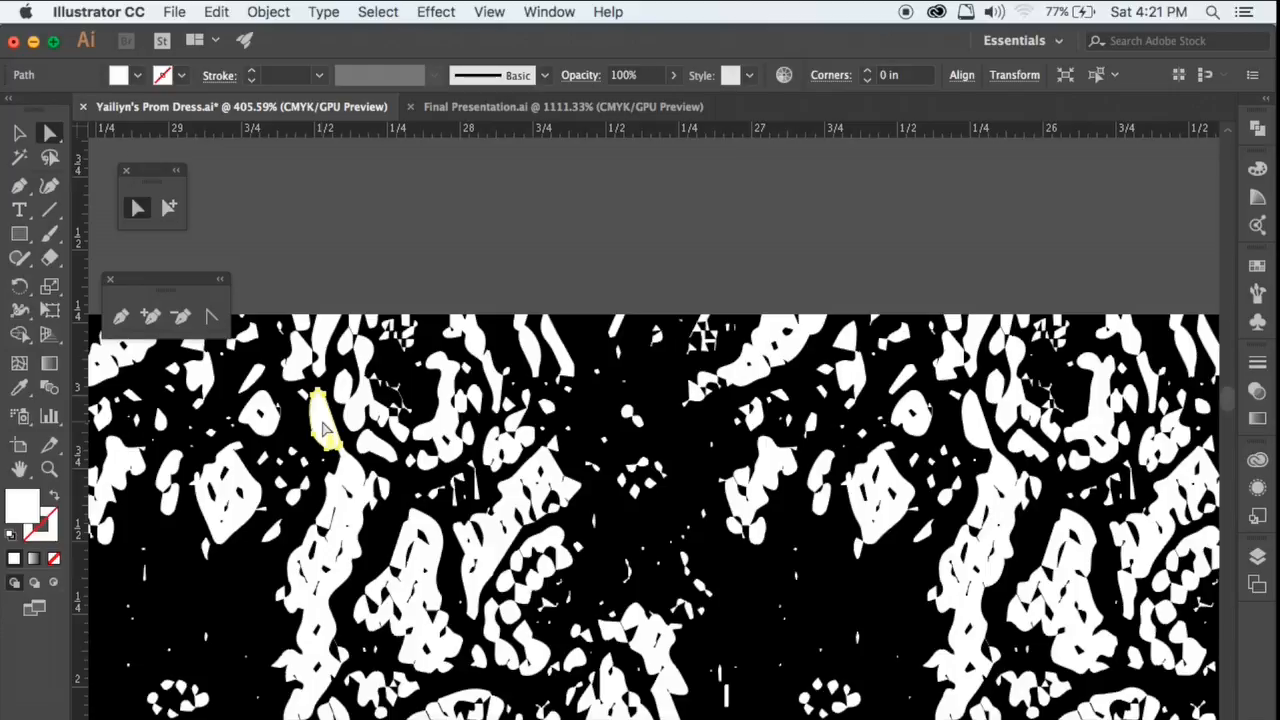
pyautogui.click(390, 12)
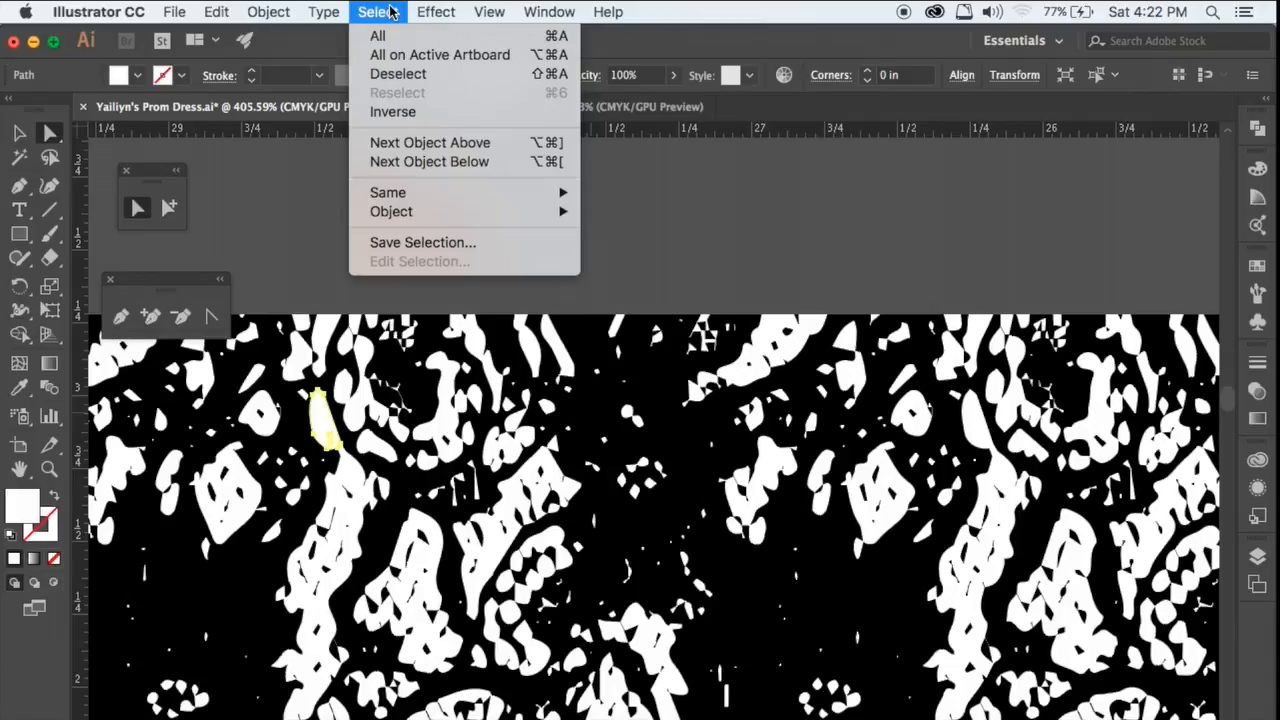
pyautogui.moveTo(403, 196)
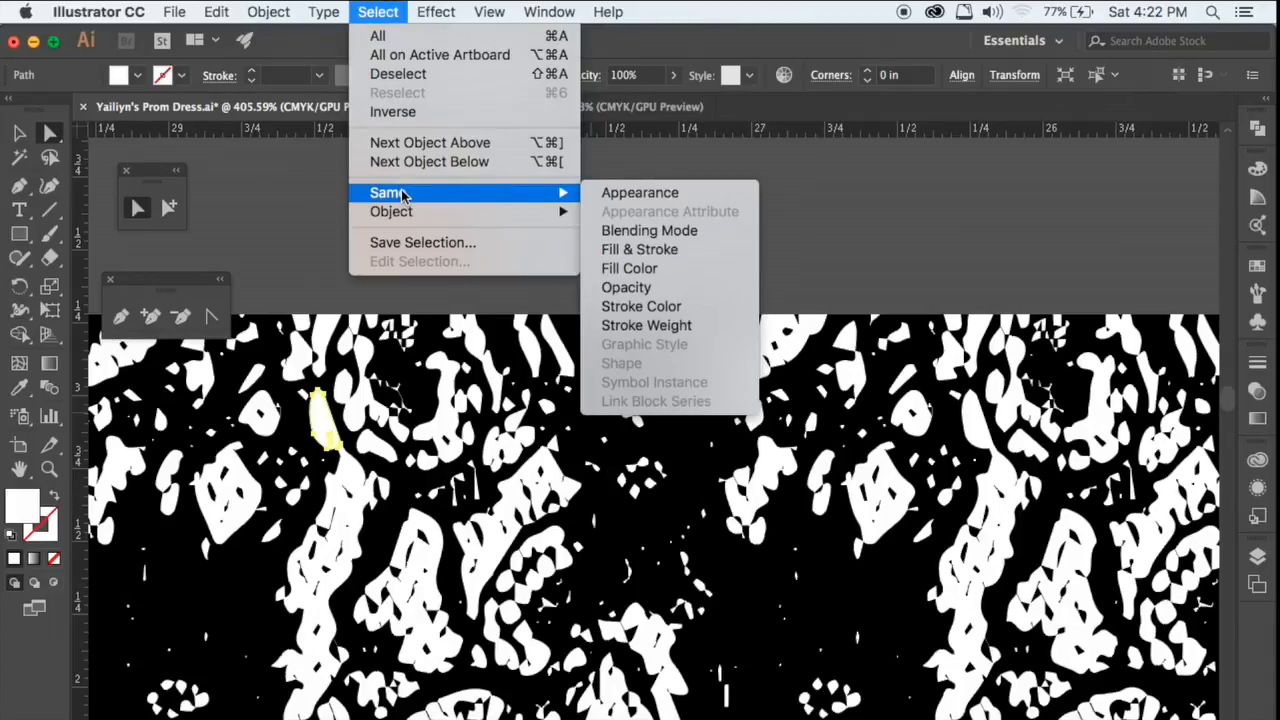
pyautogui.click(625, 270)
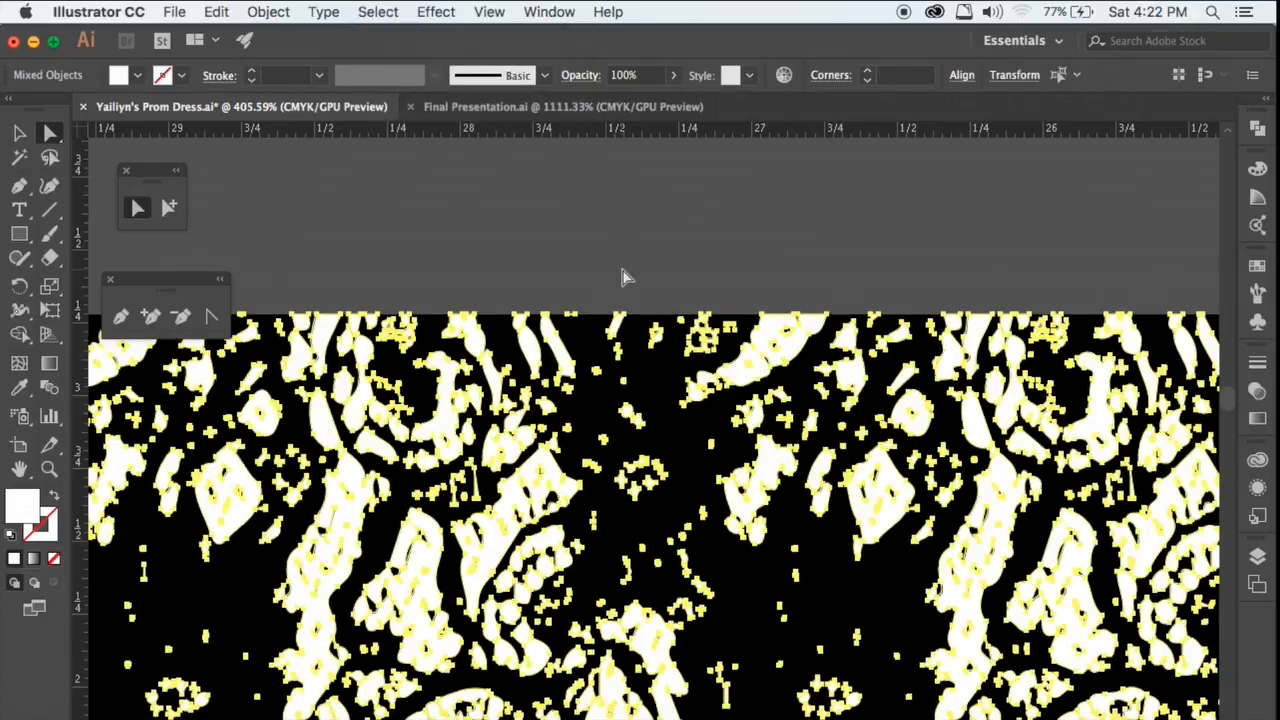
pyautogui.scroll(-6, 622, 277)
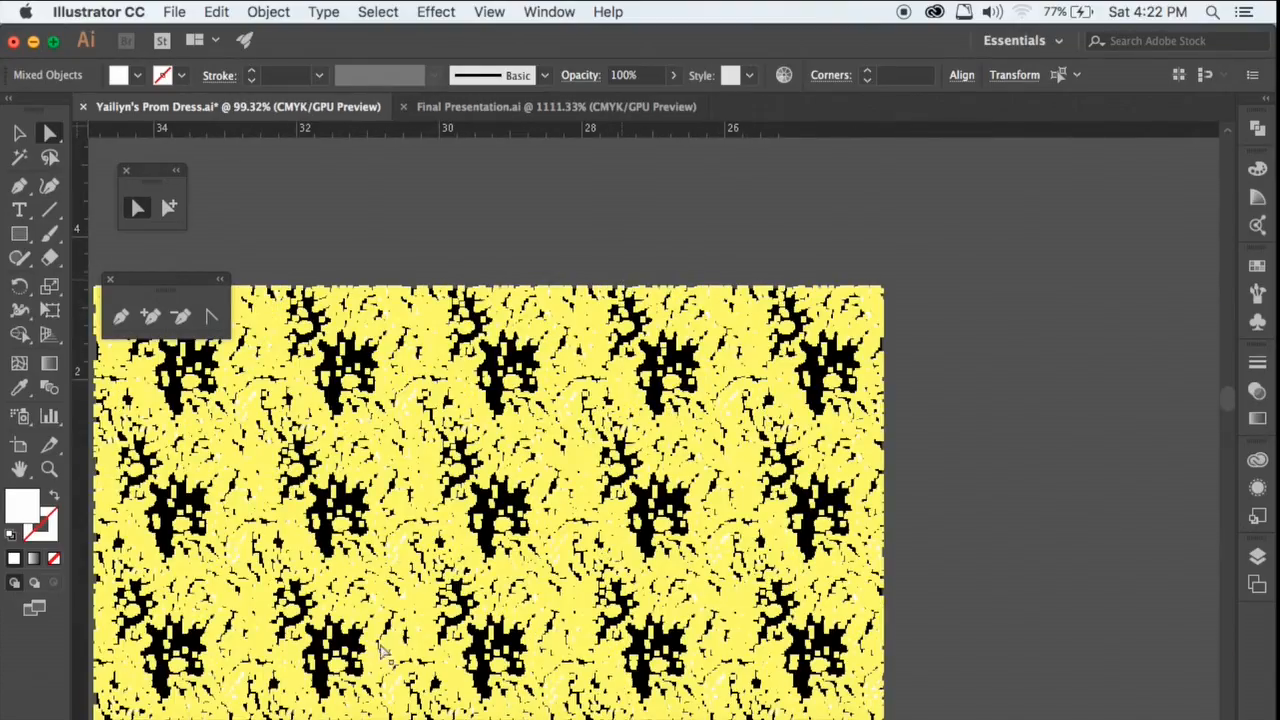
pyautogui.hscroll(-4, 535, 528)
pyautogui.scroll(-2, 535, 528)
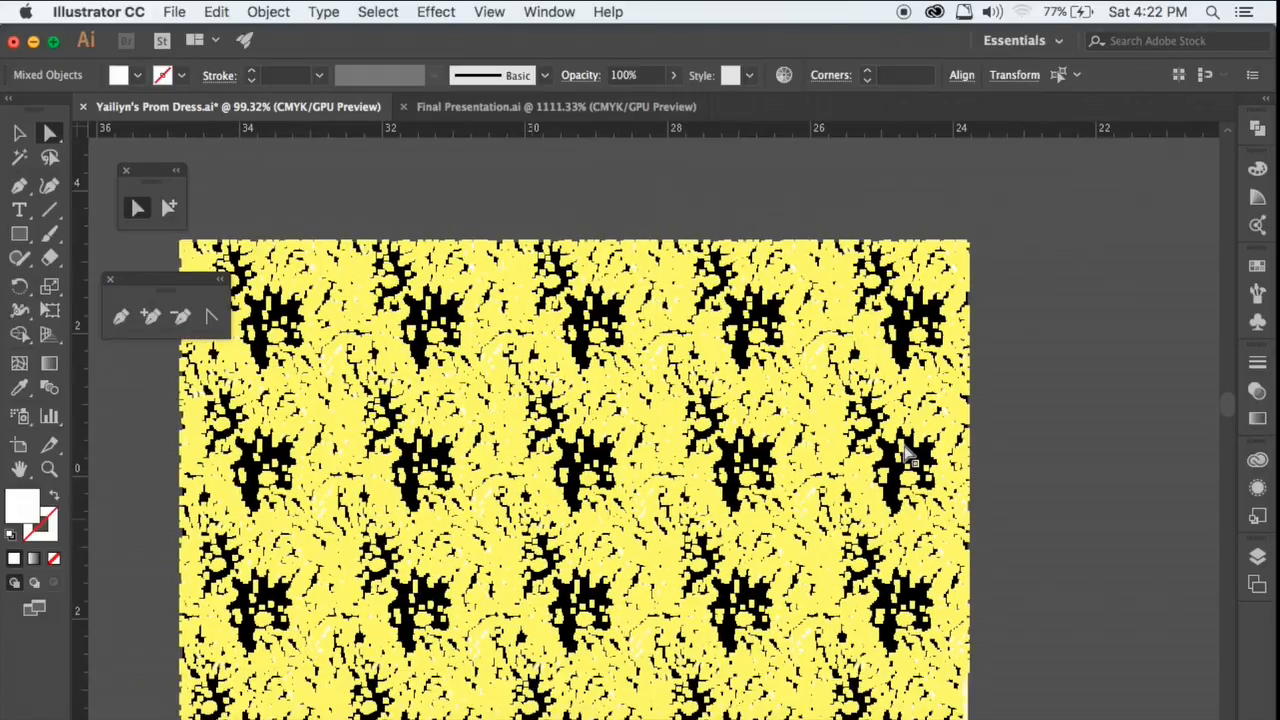
pyautogui.hscroll(-1, 905, 455)
pyautogui.scroll(-1, 905, 455)
pyautogui.scroll(-2, 905, 455)
pyautogui.hscroll(-1, 905, 455)
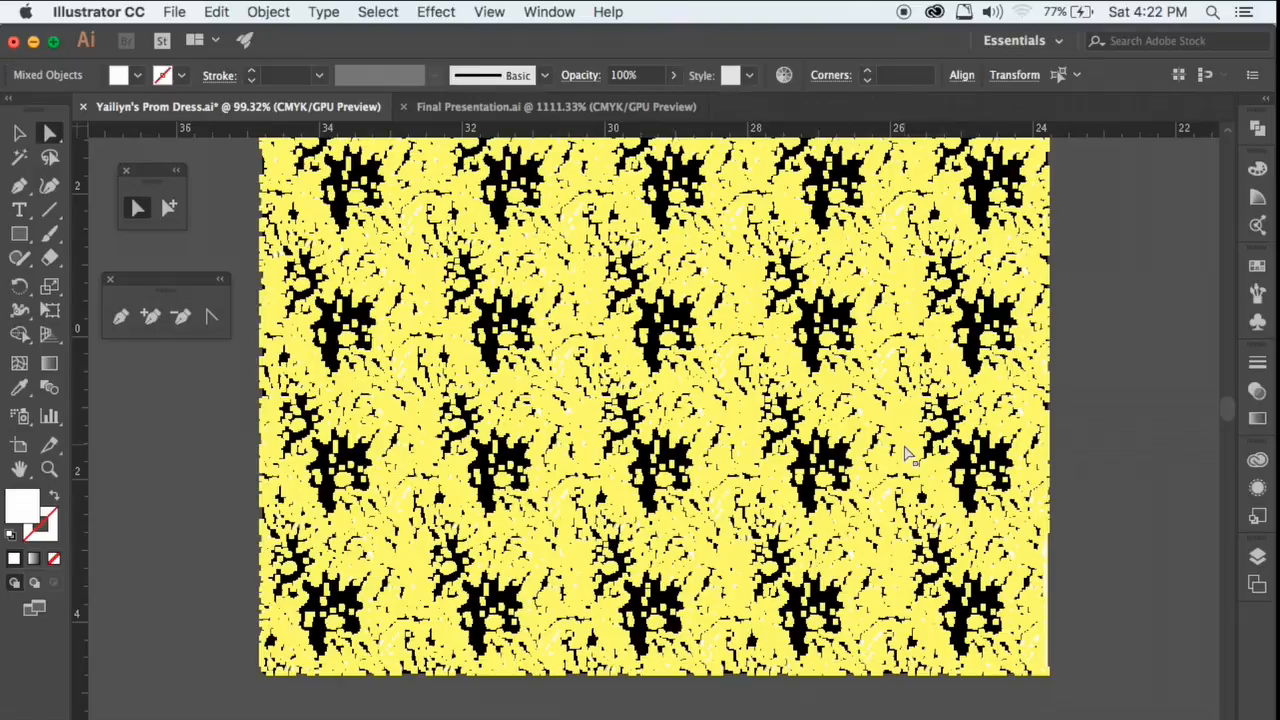
pyautogui.press('Delete')
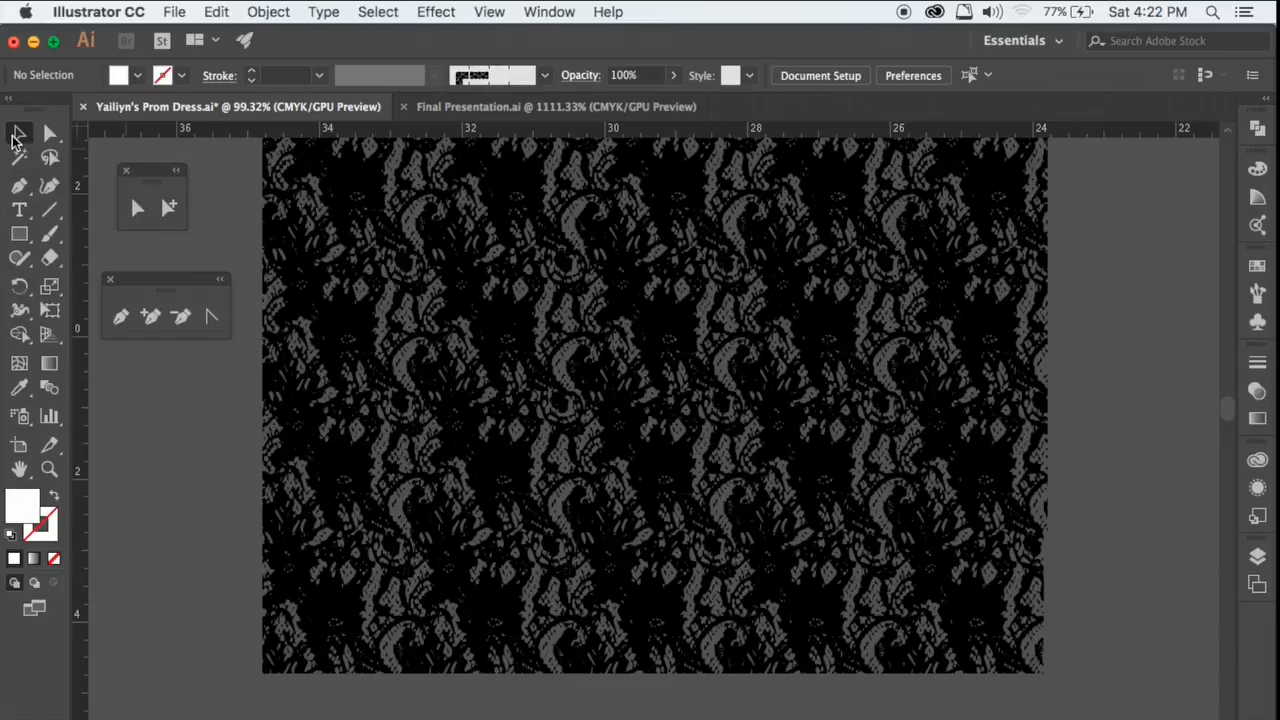
# - Fill the remaining black lace group with the dark red-brown swatch and deselect it
pyautogui.click(393, 412)
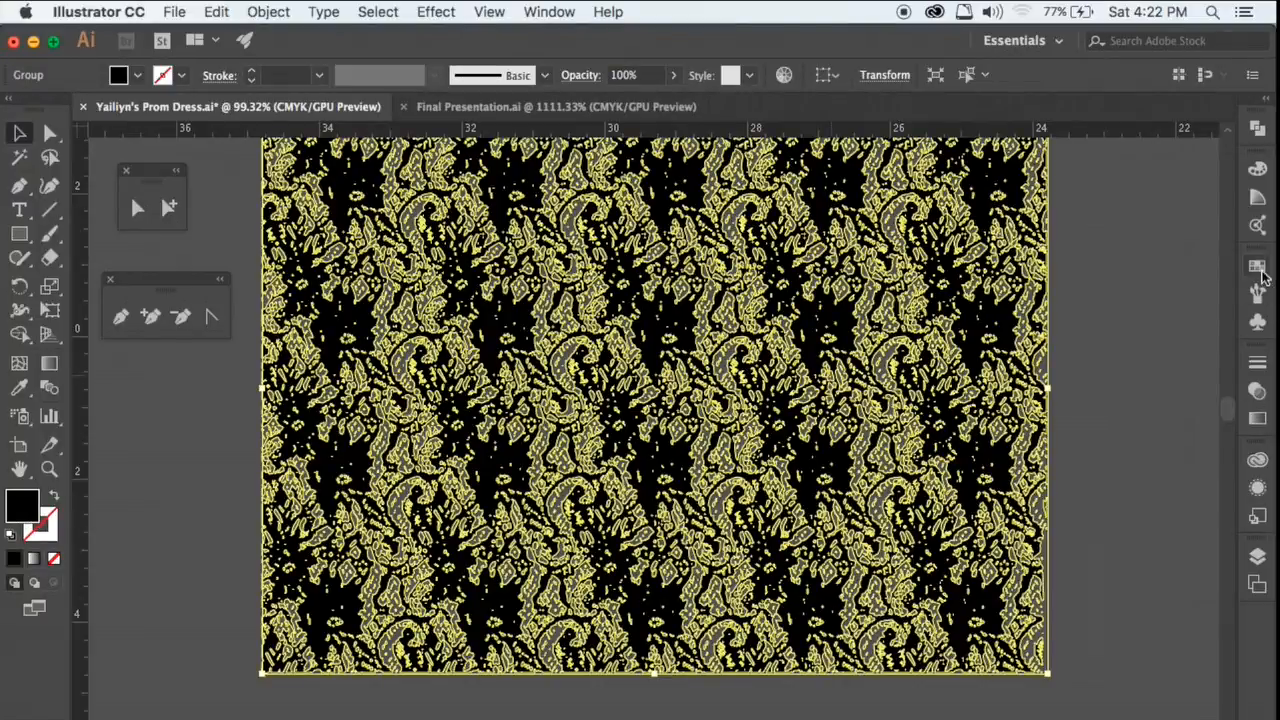
pyautogui.click(1259, 266)
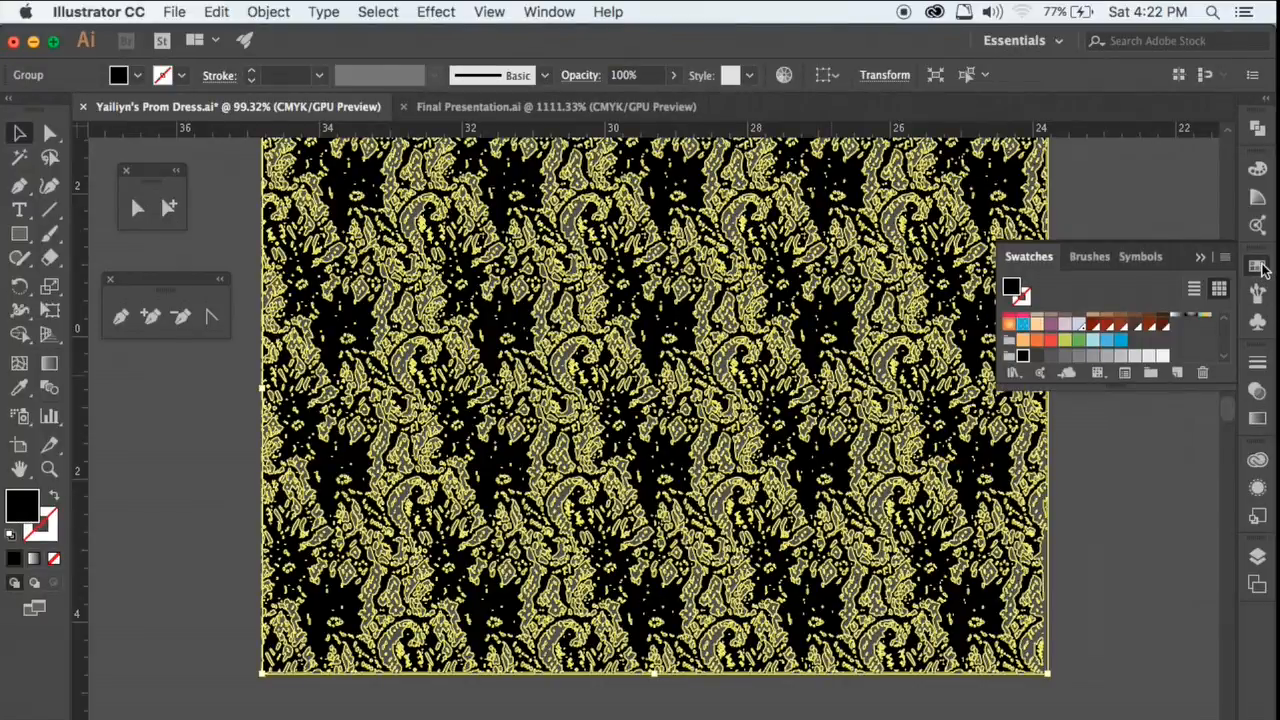
pyautogui.click(1161, 325)
pyautogui.click(1183, 511)
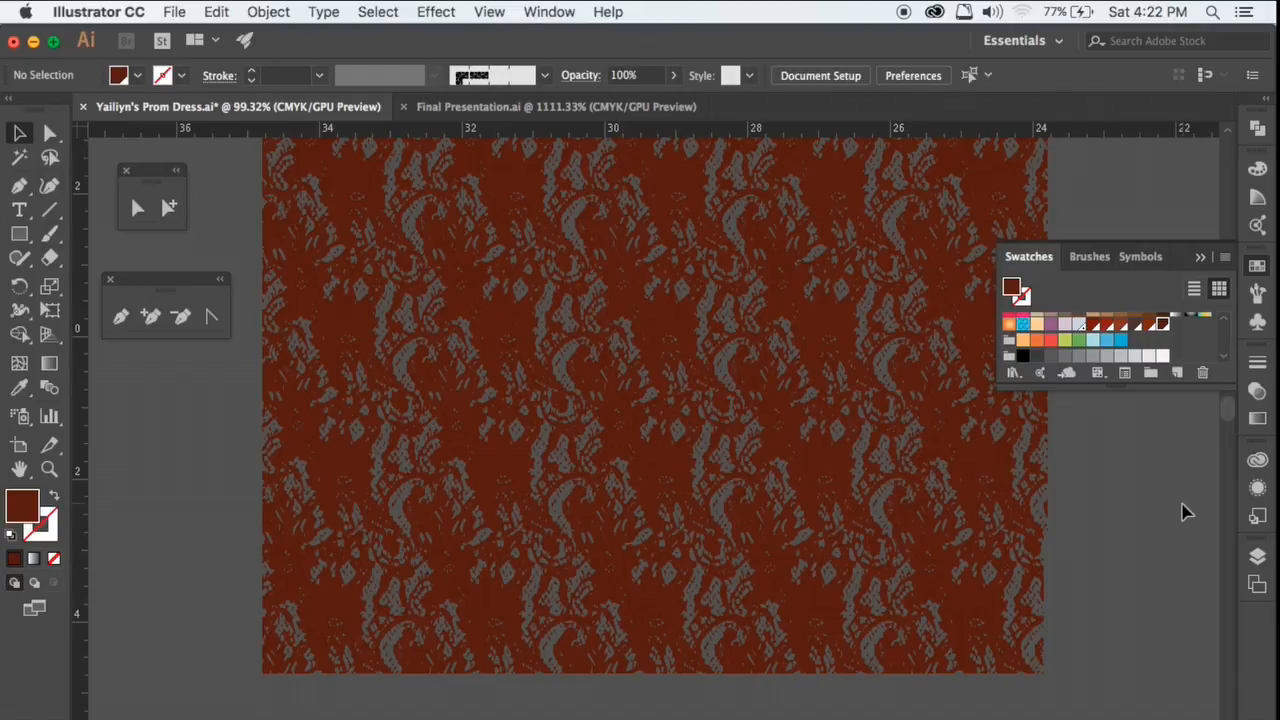
# - Place the lace group above the red dress flat, overlapping the upper-left corner of the croqui page
pyautogui.scroll(3, 894, 357)
pyautogui.scroll(-6, 900, 357)
pyautogui.scroll(5, 894, 357)
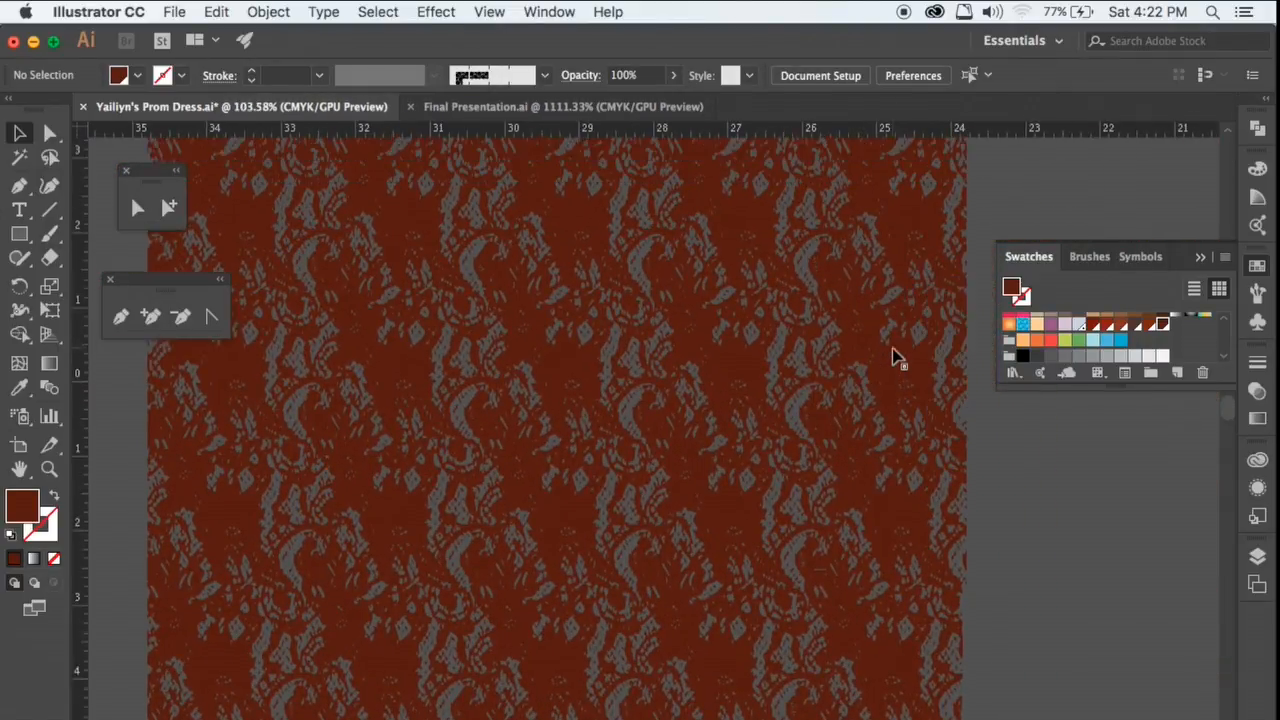
pyautogui.click(811, 477)
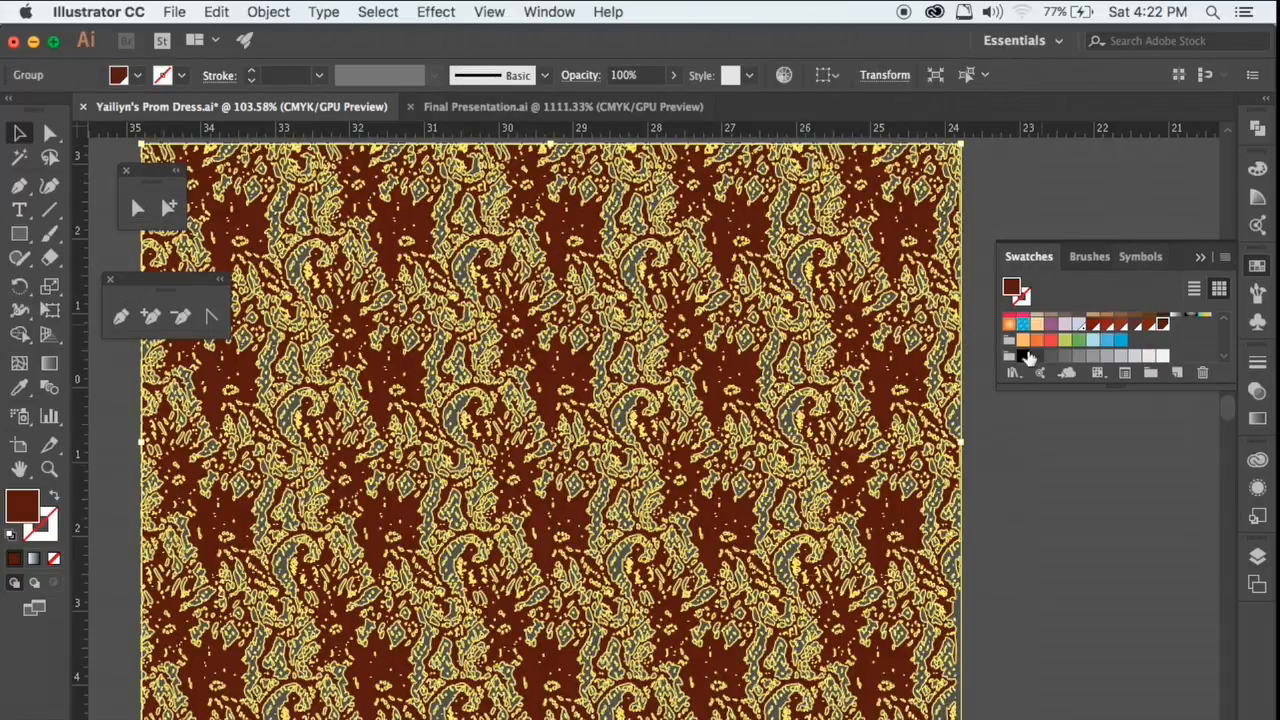
pyautogui.scroll(-5, 909, 450)
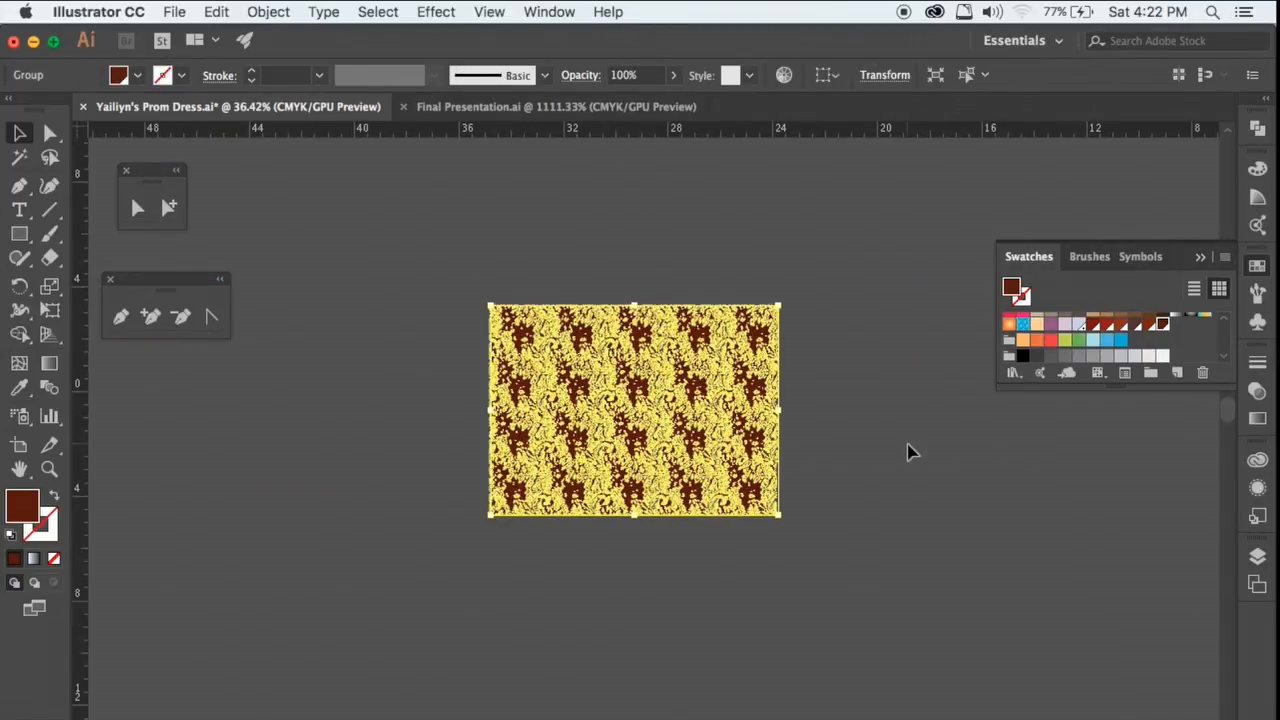
pyautogui.hscroll(5, 571, 477)
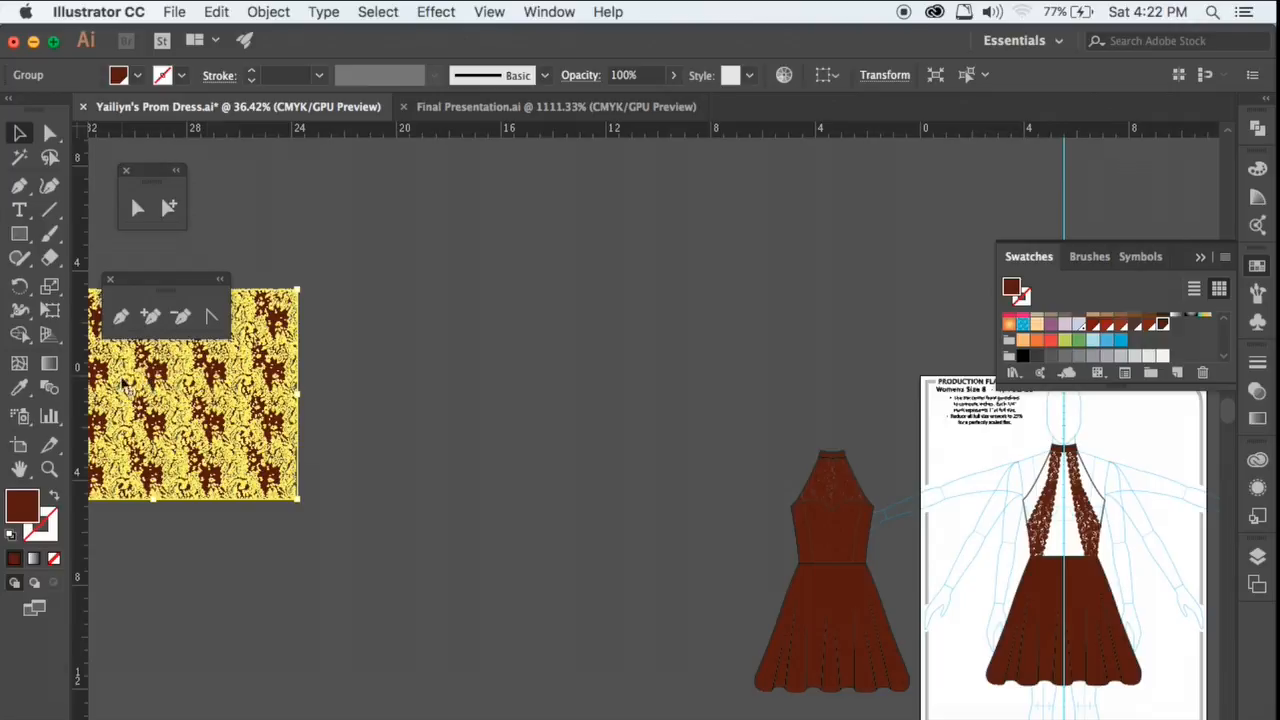
pyautogui.moveTo(183, 428); pyautogui.dragTo(877, 375)
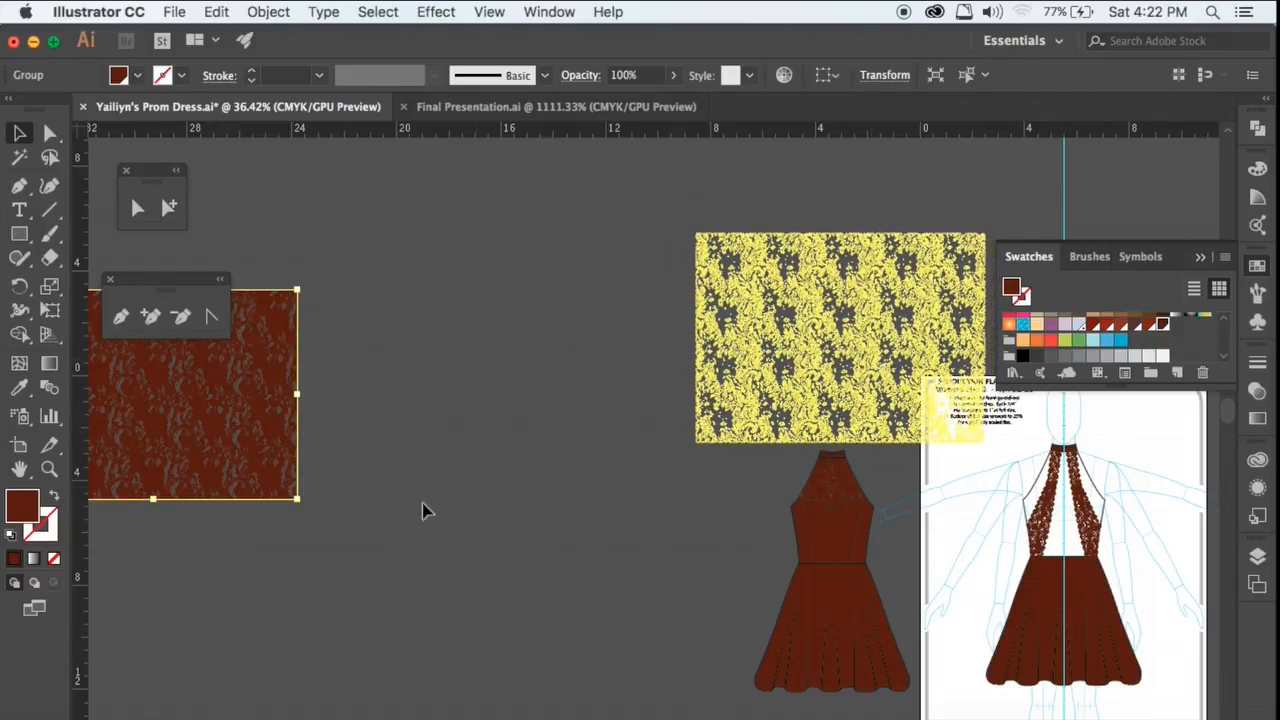
# - Recolor the lace group with the pale lavender swatch and deselect it to preview the result
pyautogui.scroll(8, 948, 541)
pyautogui.hscroll(2, 952, 552)
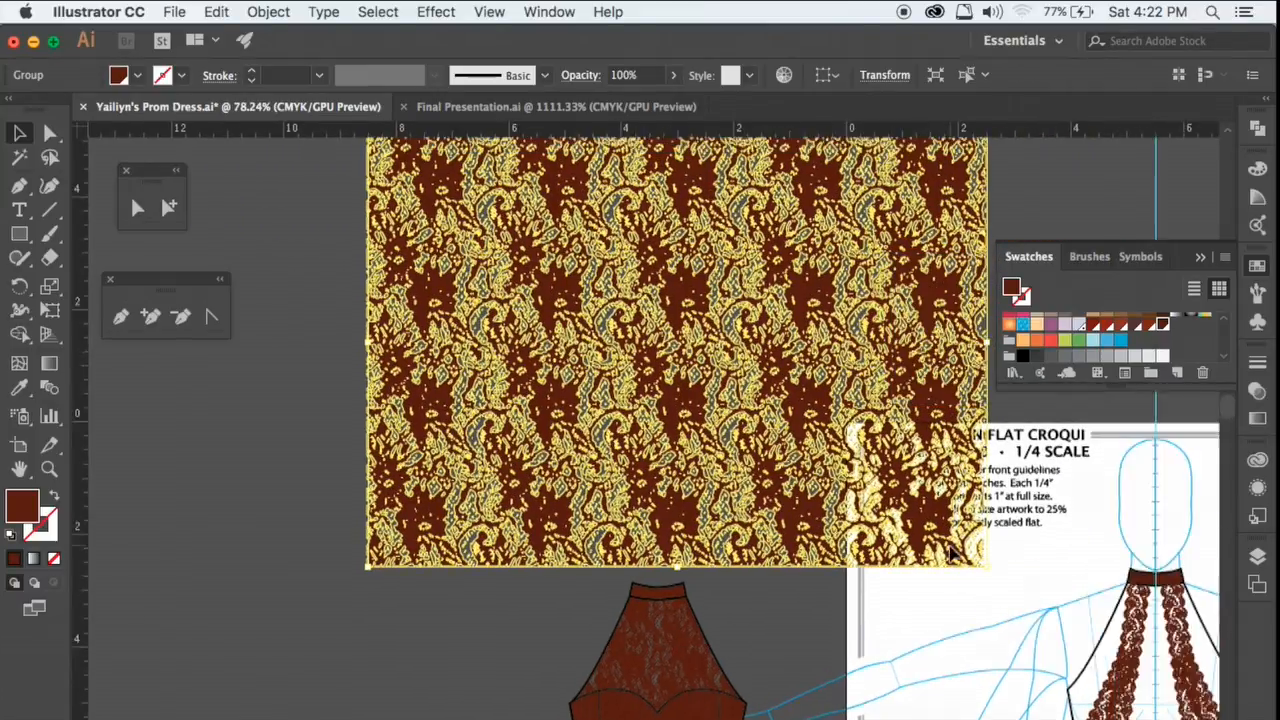
pyautogui.hscroll(2, 948, 541)
pyautogui.scroll(1, 948, 541)
pyautogui.click(1079, 324)
pyautogui.click(826, 665)
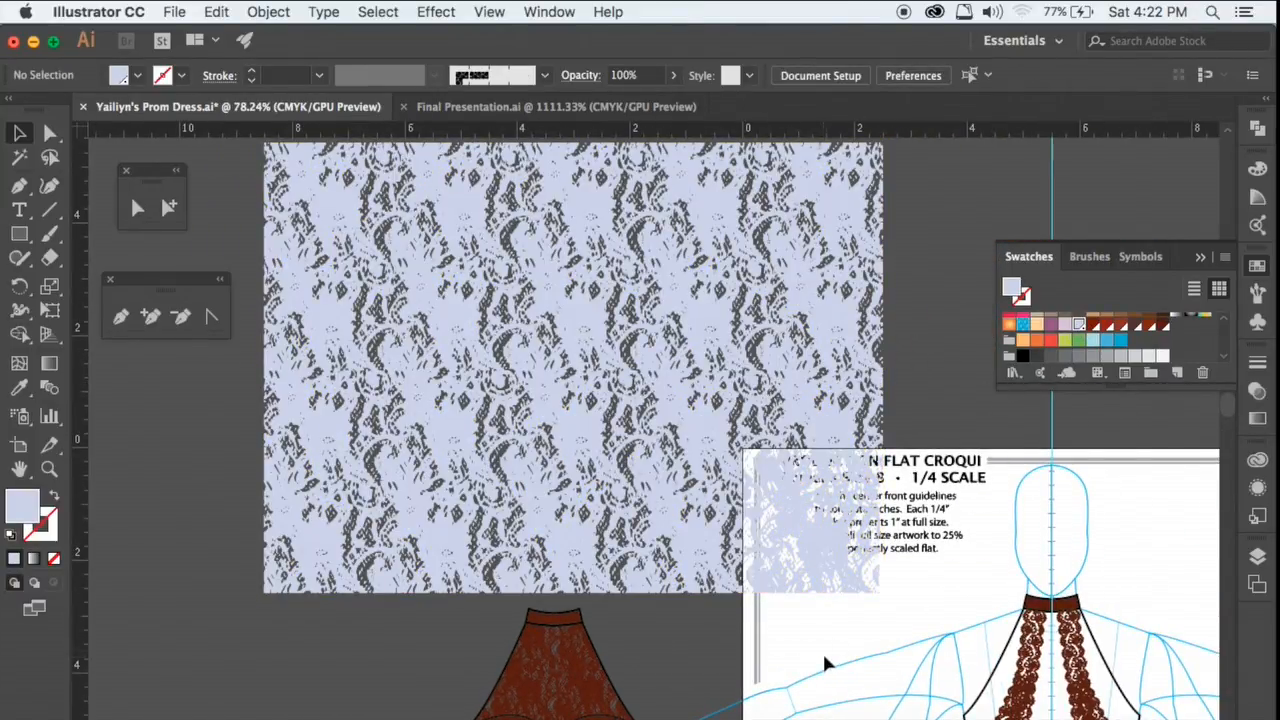
# - Recolor the lace group with a green swatch and deselect it
pyautogui.click(799, 534)
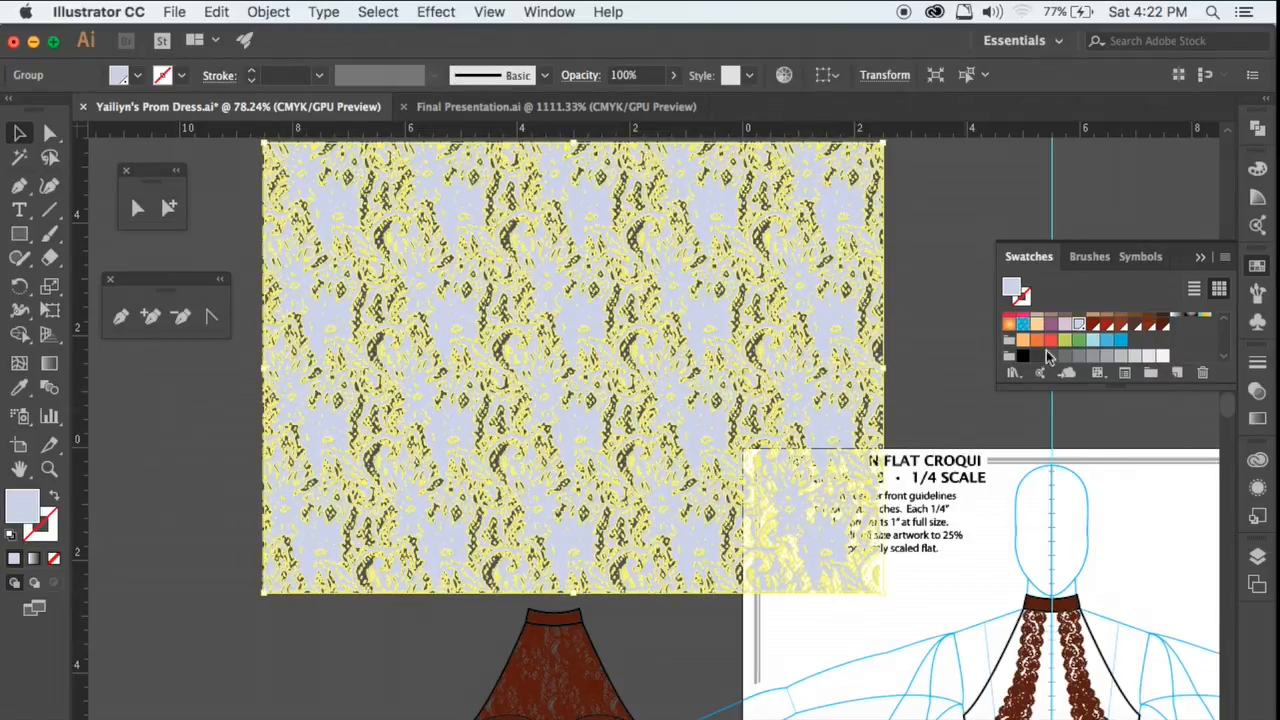
pyautogui.scroll(2, 1048, 334)
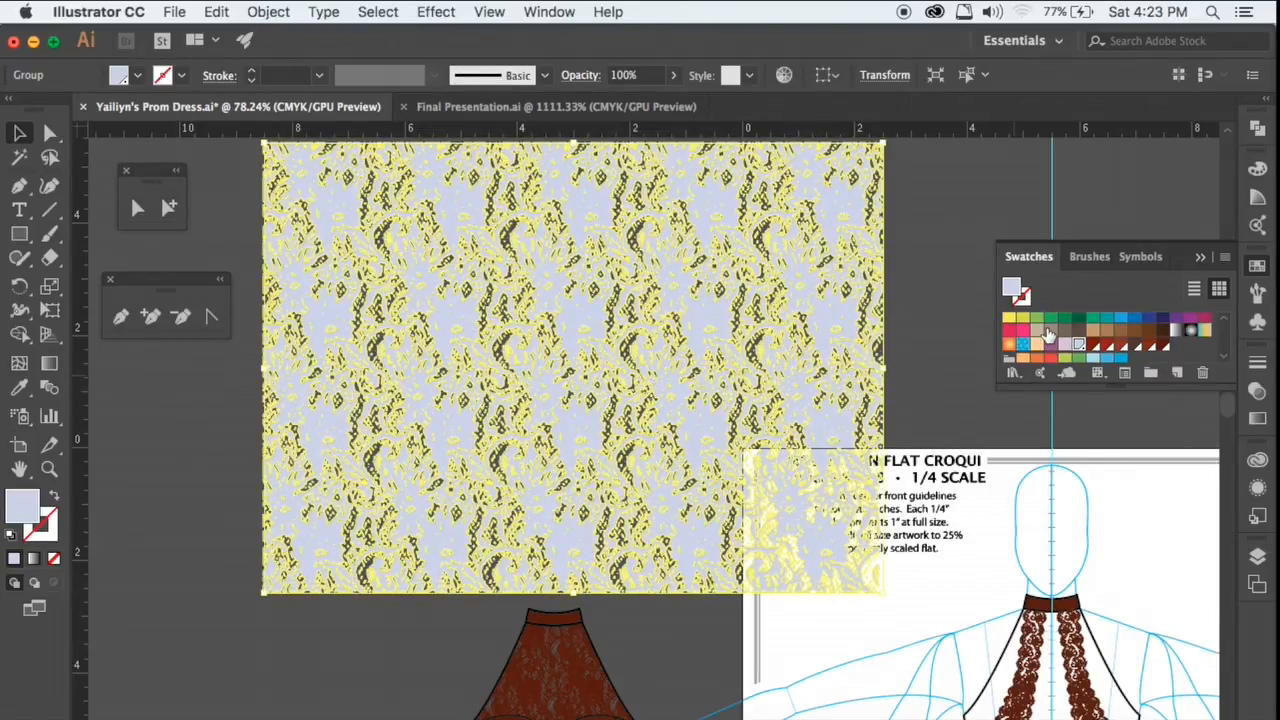
pyautogui.click(1050, 318)
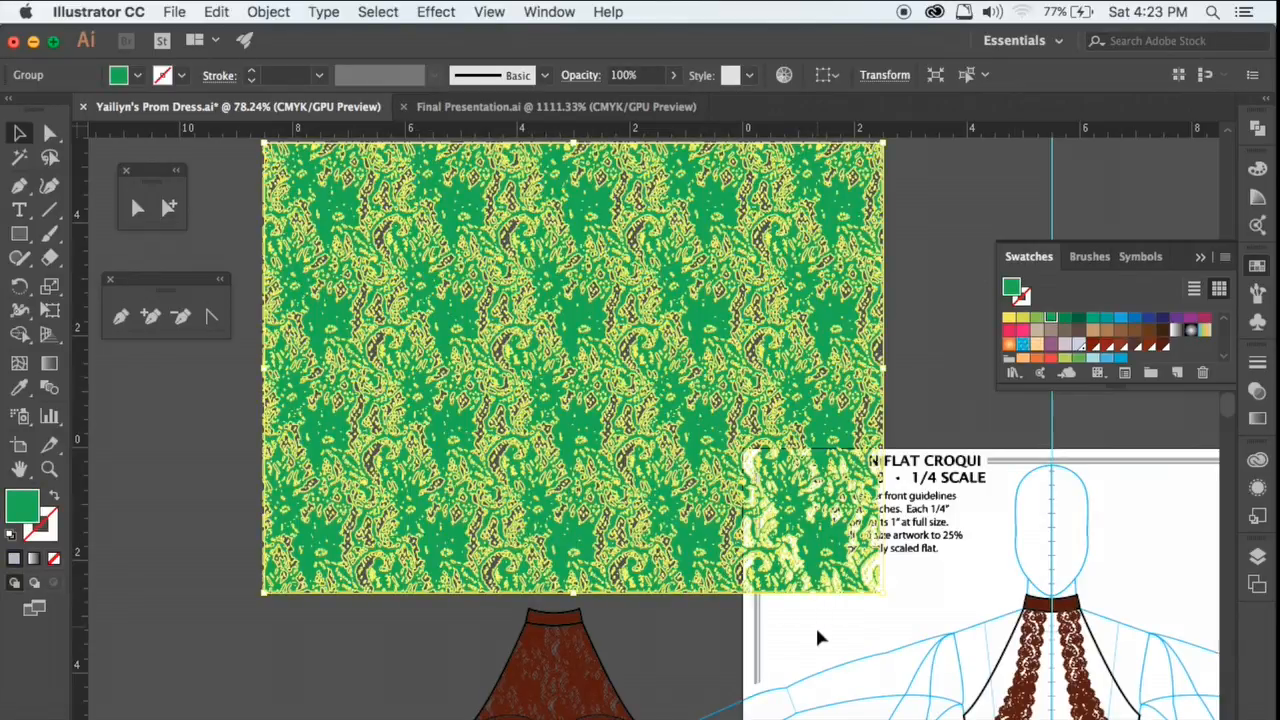
pyautogui.click(821, 608)
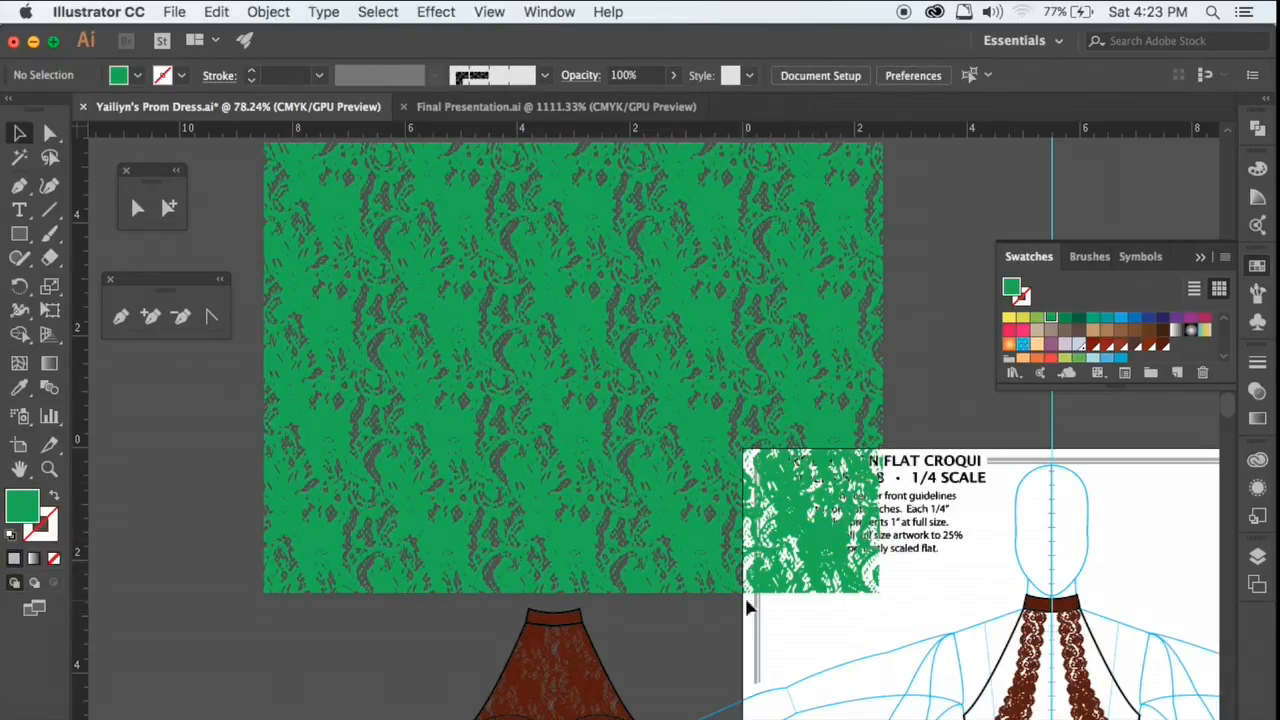
# - Try a bright blue fill on the lace group, followed by a yellow fill
pyautogui.click(750, 566)
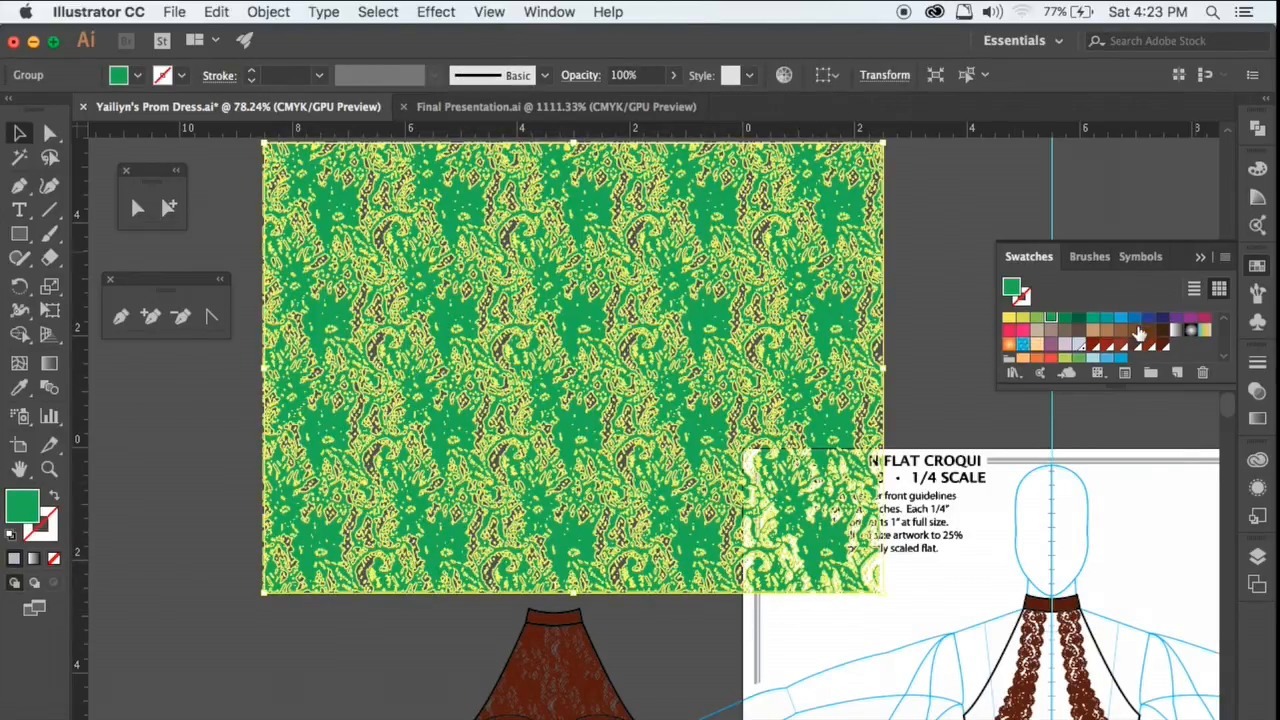
pyautogui.click(1107, 318)
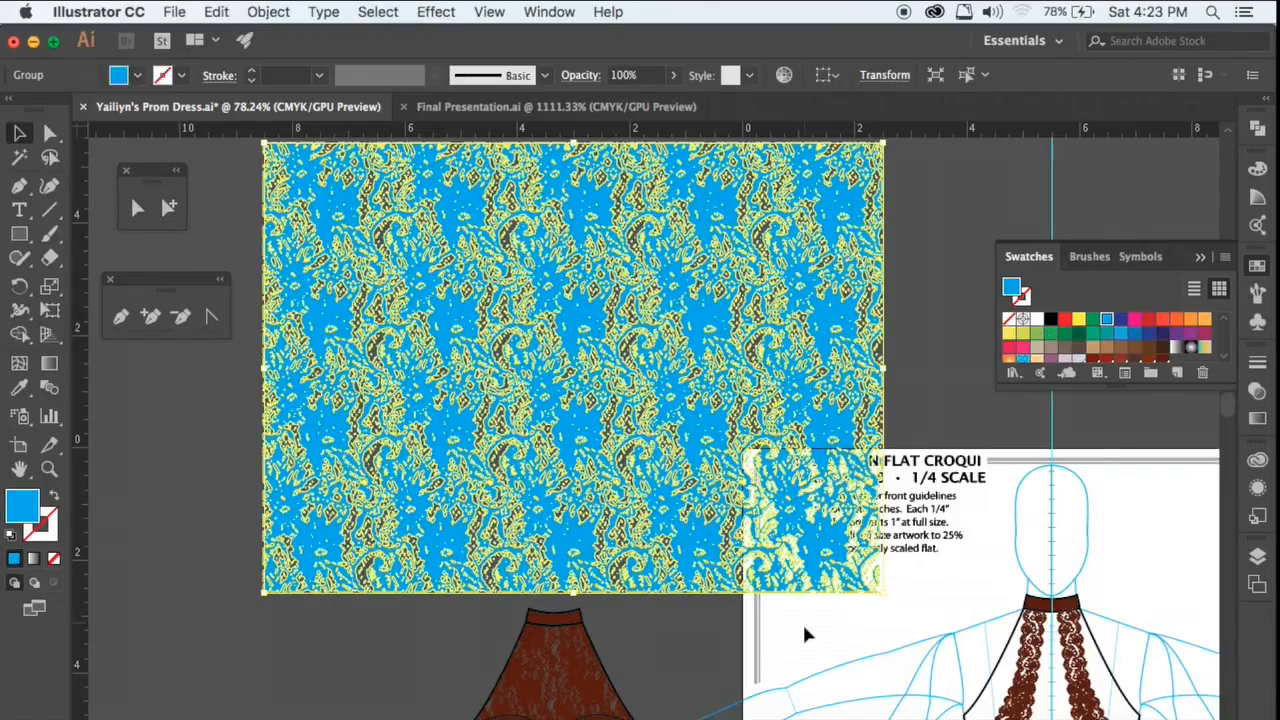
pyautogui.click(806, 636)
pyautogui.click(799, 558)
pyautogui.click(1078, 318)
pyautogui.click(825, 645)
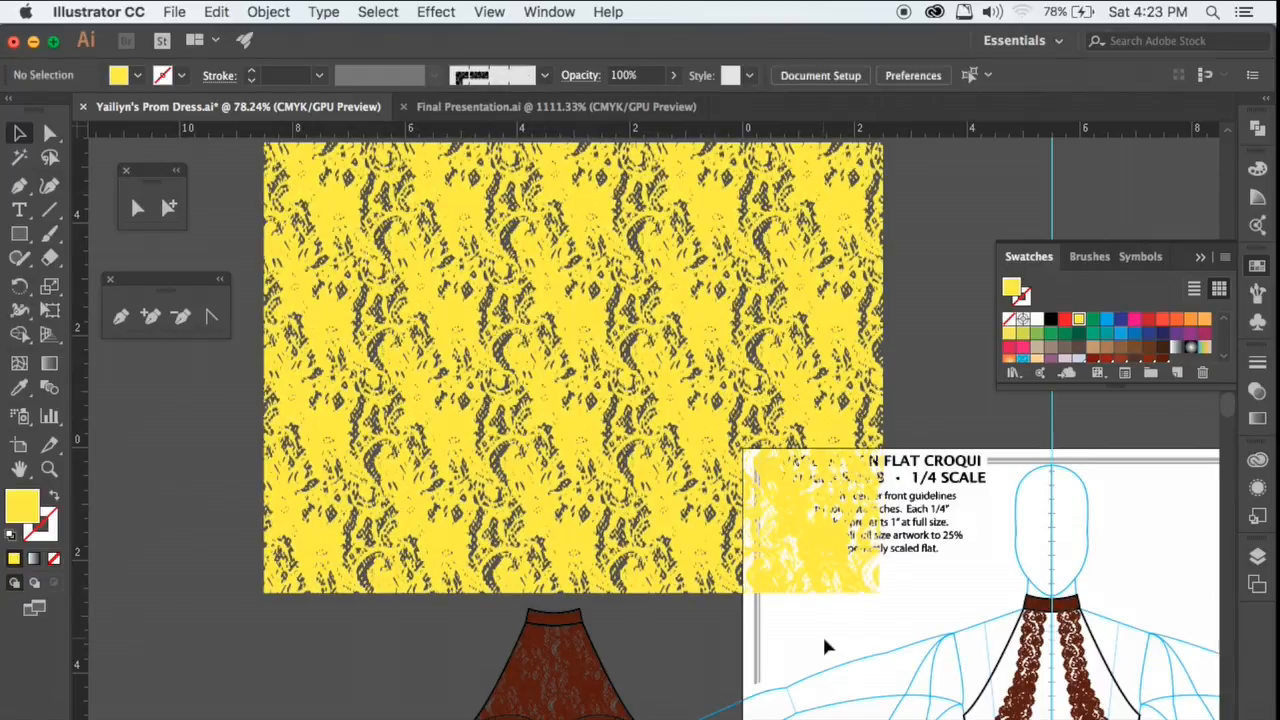
# - Fill the lace group with the dark red-brown swatch matching the dress, deselect it and close the swatches
pyautogui.click(799, 513)
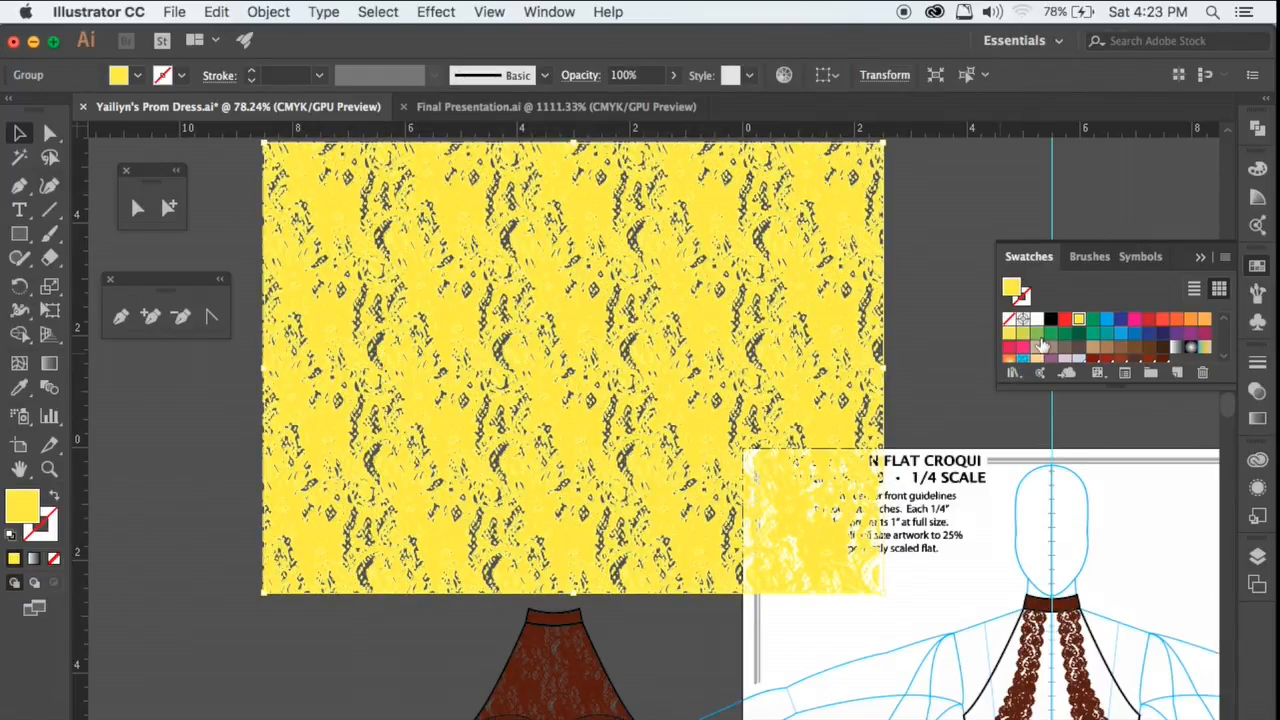
pyautogui.scroll(-3, 1040, 345)
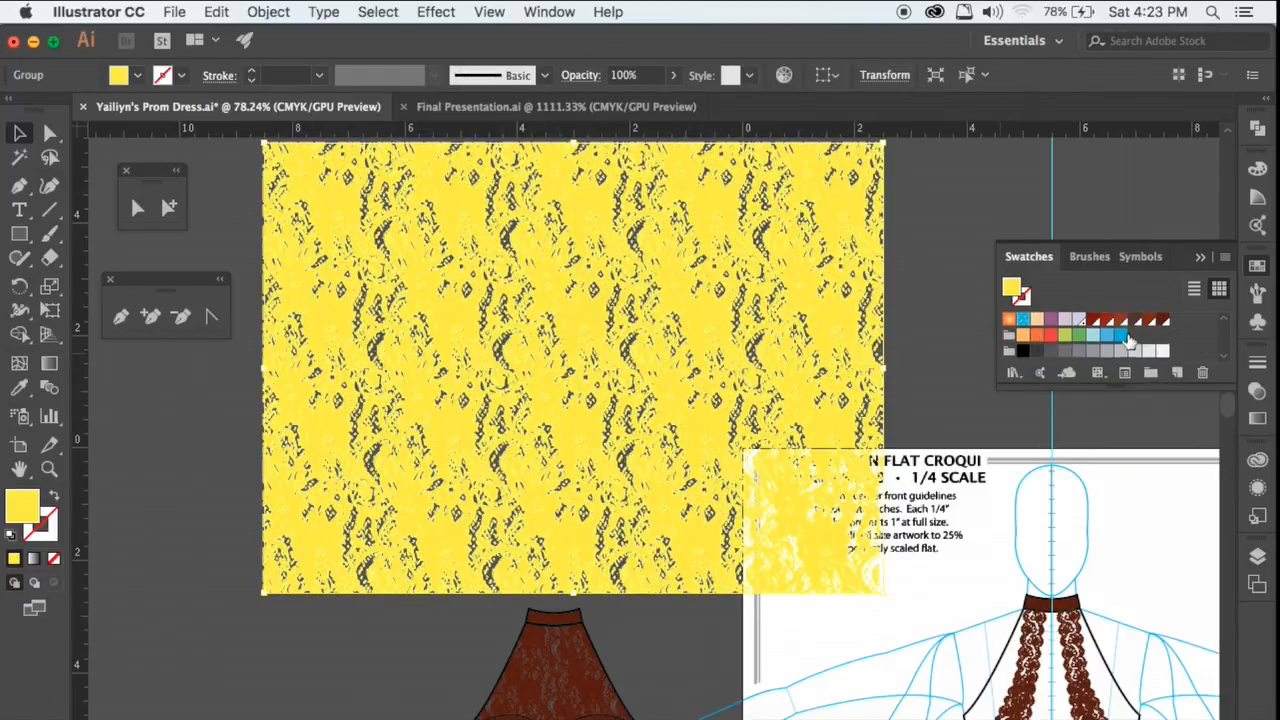
pyautogui.click(1162, 319)
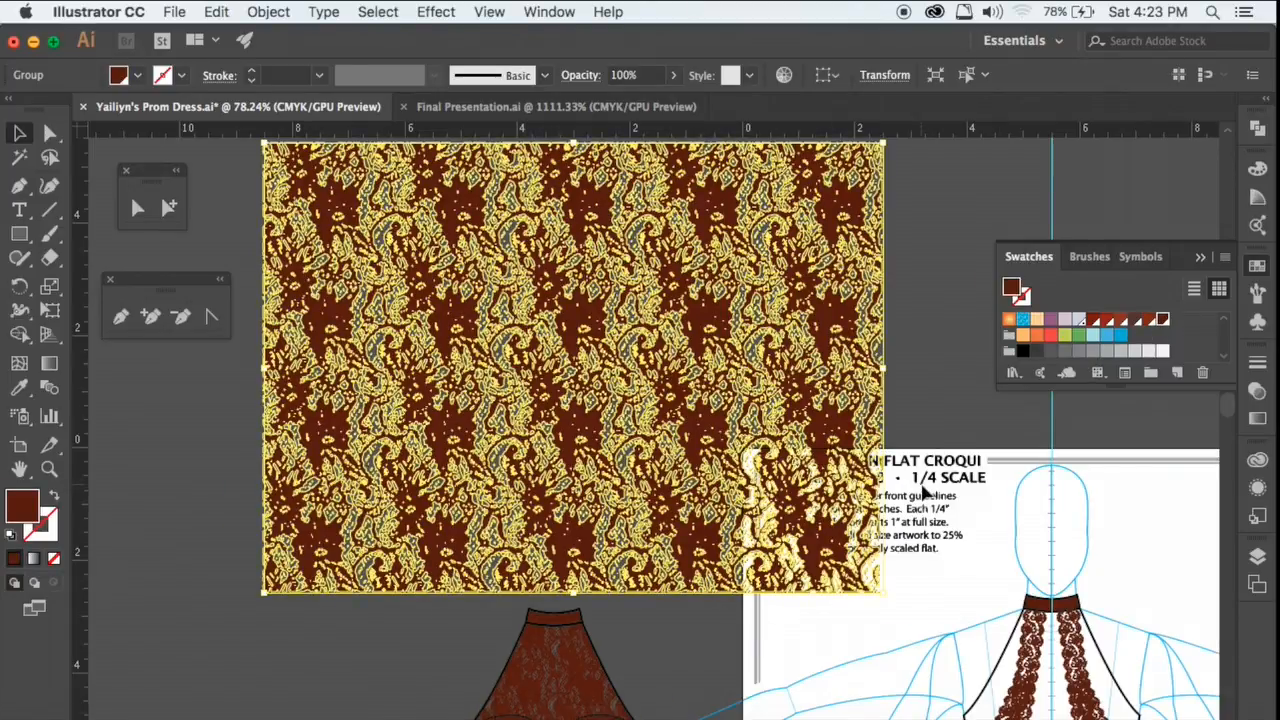
pyautogui.click(799, 633)
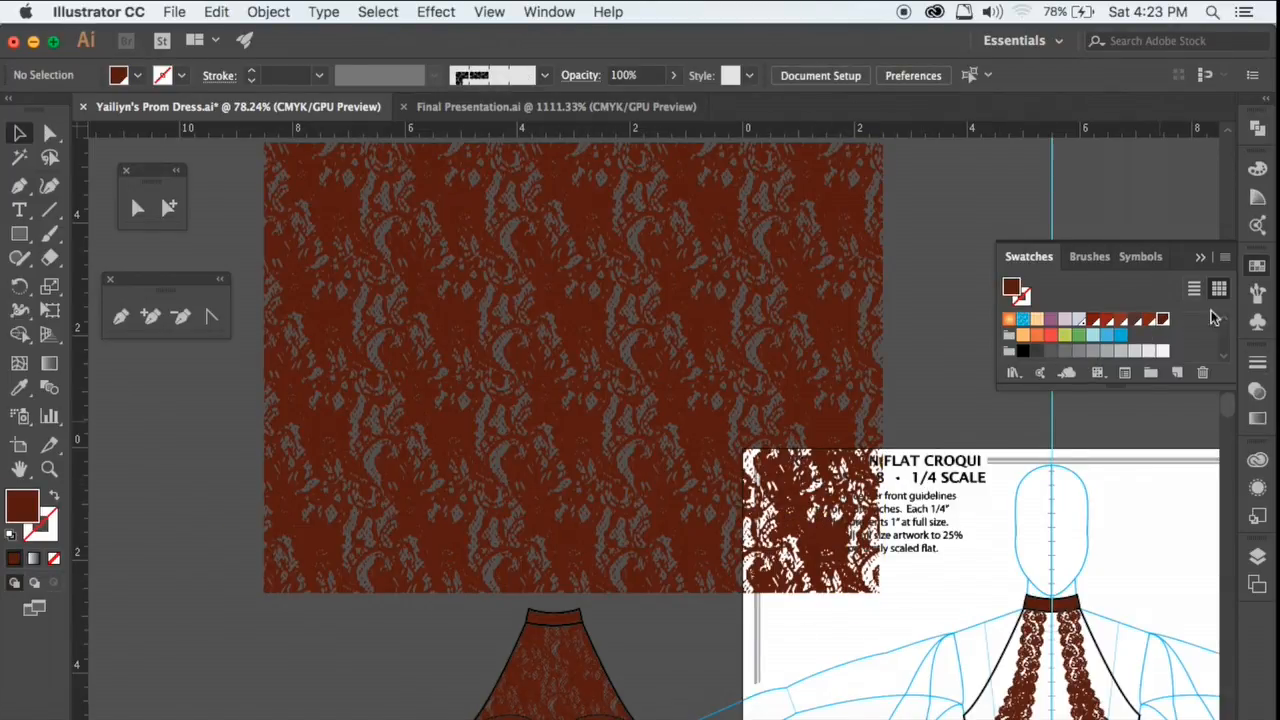
pyautogui.click(1258, 266)
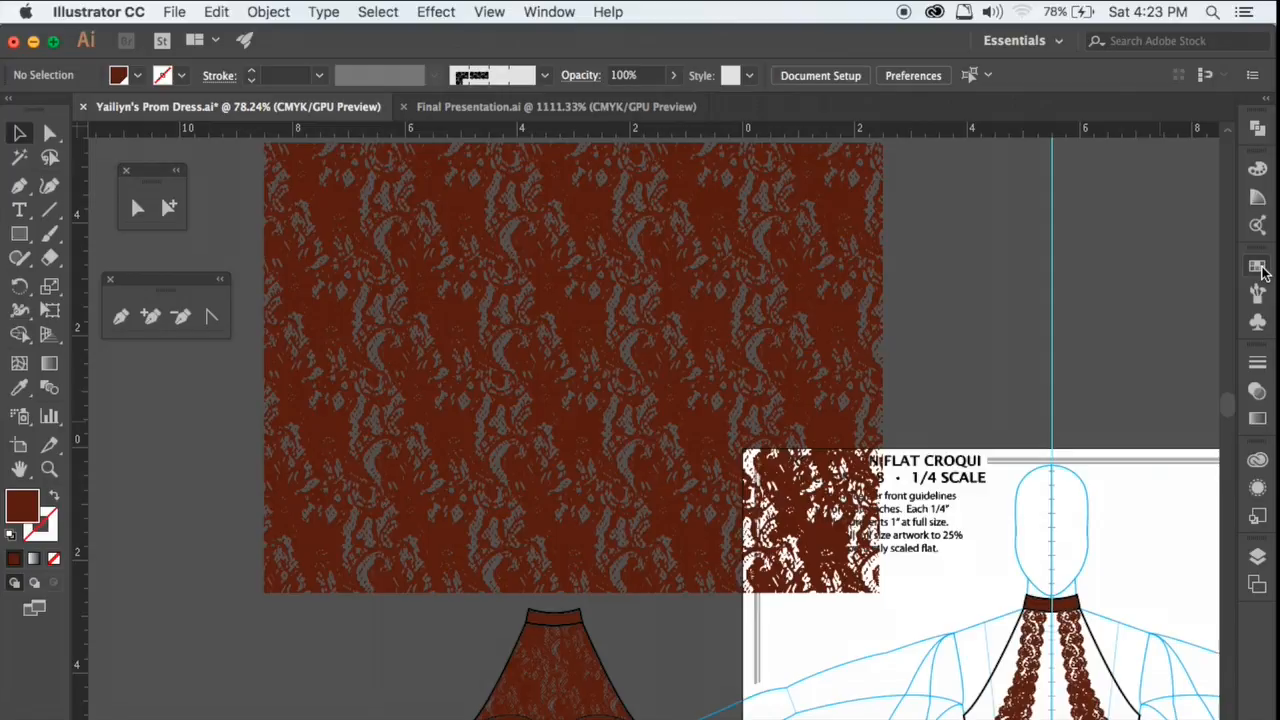
pyautogui.scroll(-5, 830, 630)
pyautogui.hscroll(-1, 830, 630)
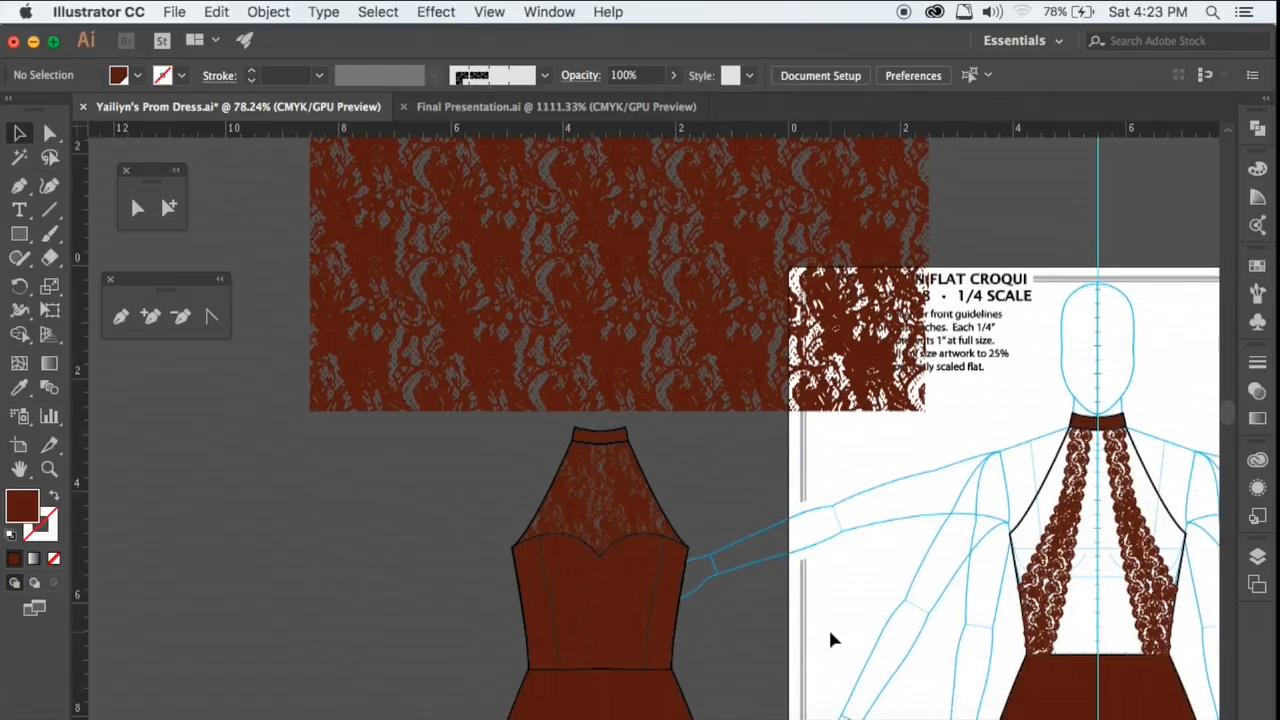
# - Delete the existing lace fill from the dress bodice, scale down the large lace group and place it over the bodice
pyautogui.click(620, 508)
pyautogui.press('Delete')
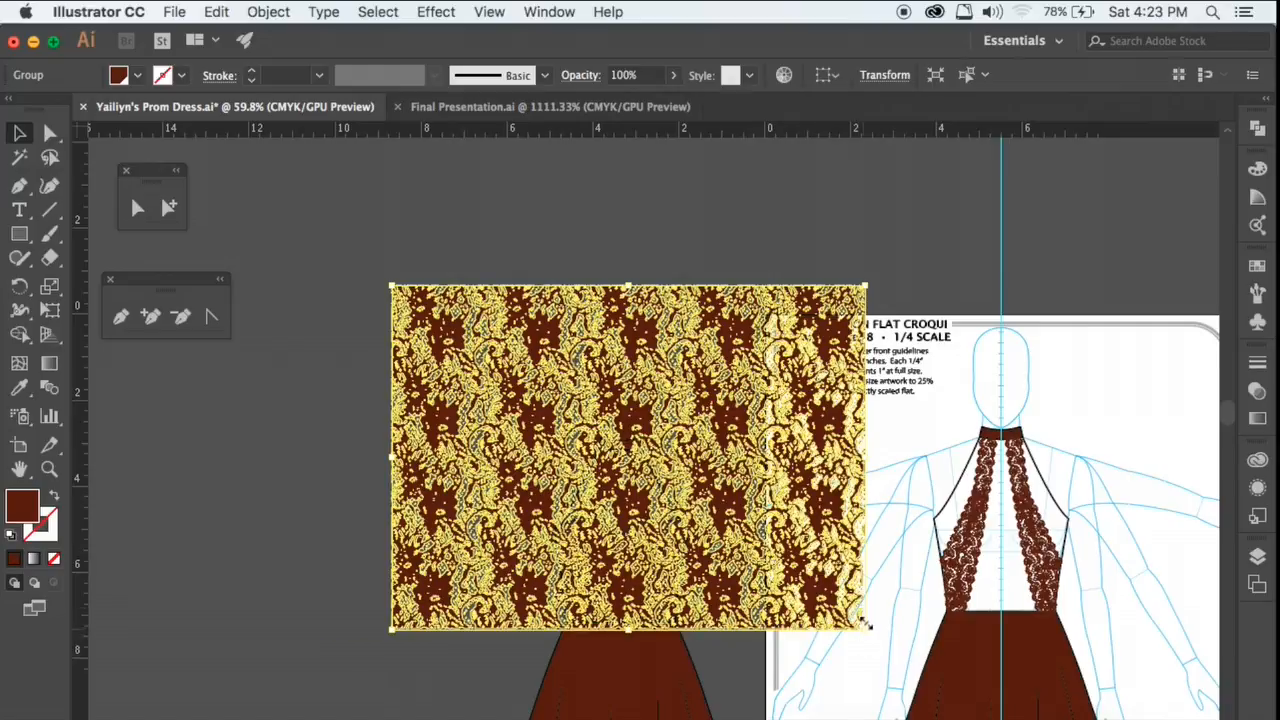
pyautogui.moveTo(862, 633); pyautogui.dragTo(698, 500)
pyautogui.moveTo(492, 362); pyautogui.dragTo(548, 482)
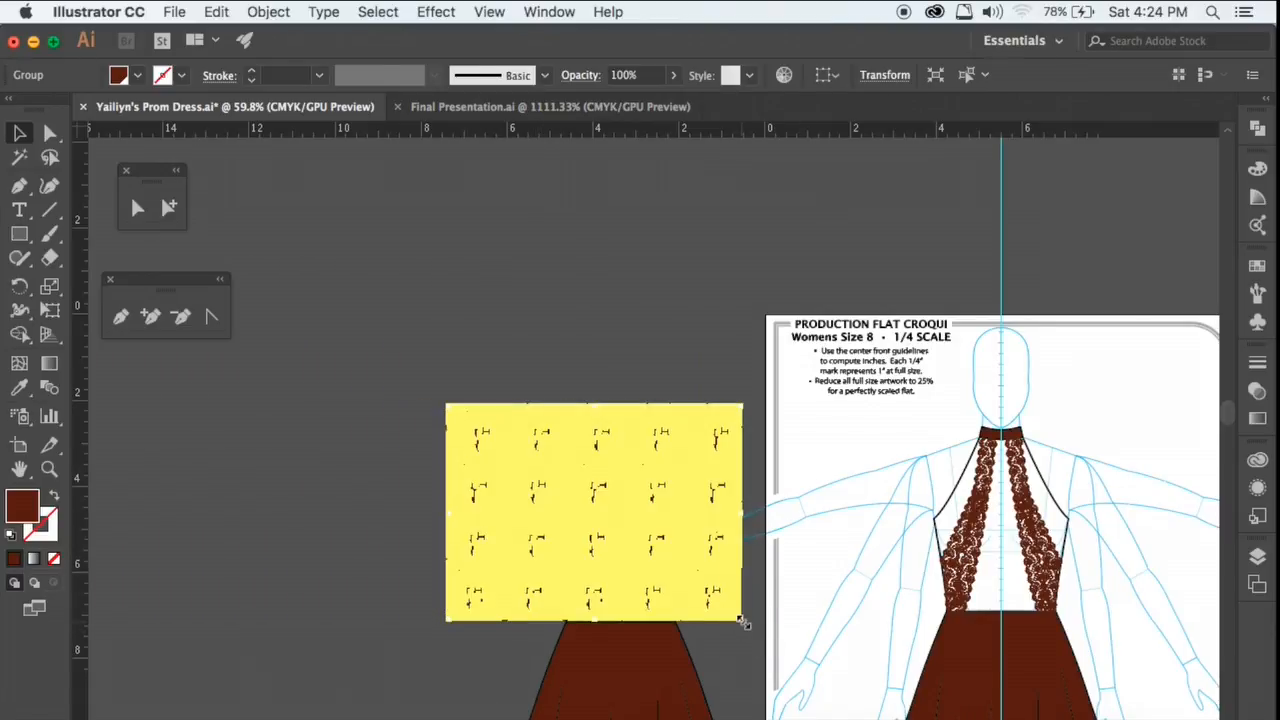
pyautogui.moveTo(743, 621); pyautogui.dragTo(672, 570)
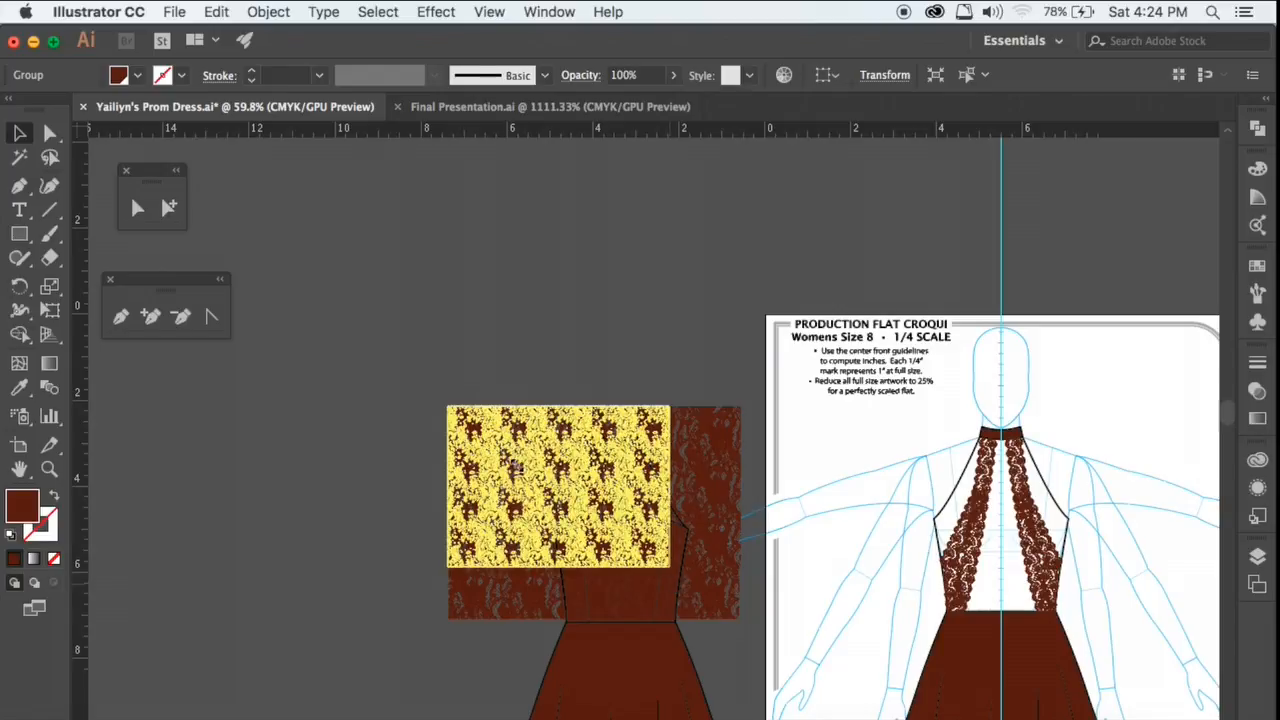
pyautogui.moveTo(487, 488); pyautogui.dragTo(544, 540)
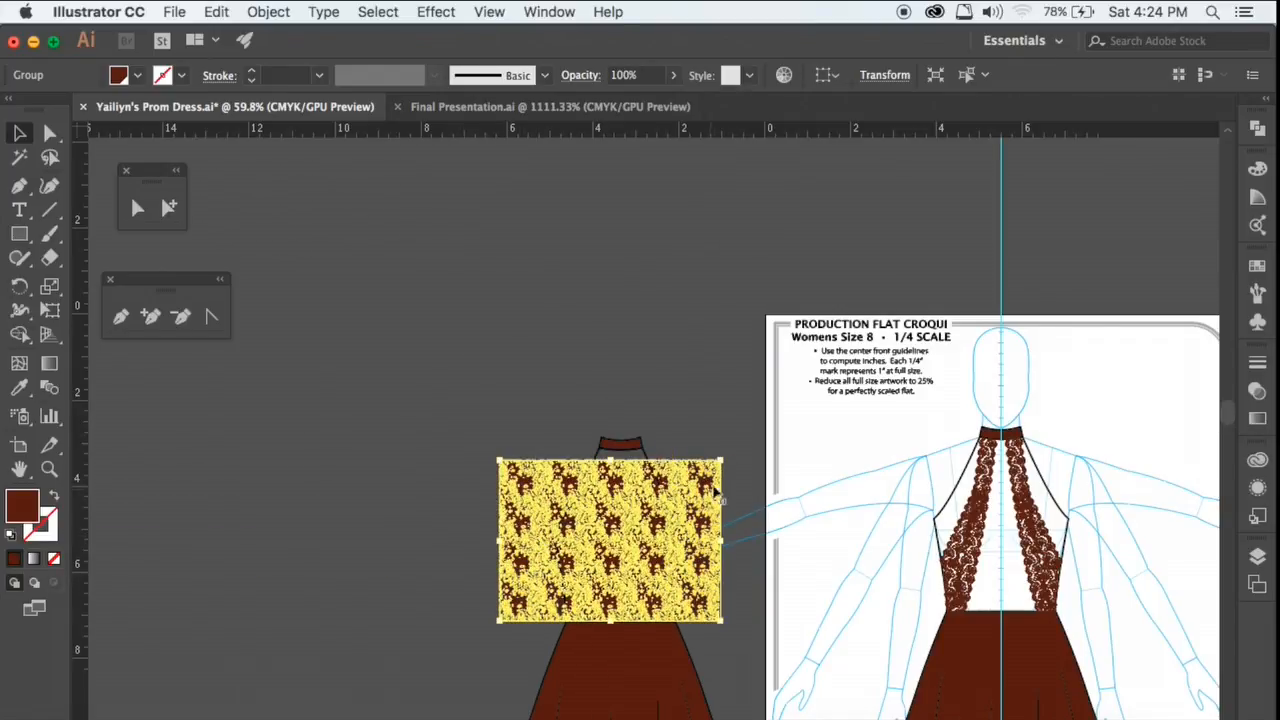
# - Enlarge the lace group slightly from its corners so it extends past the whole bodice, and deselect it
pyautogui.moveTo(720, 461); pyautogui.dragTo(745, 441)
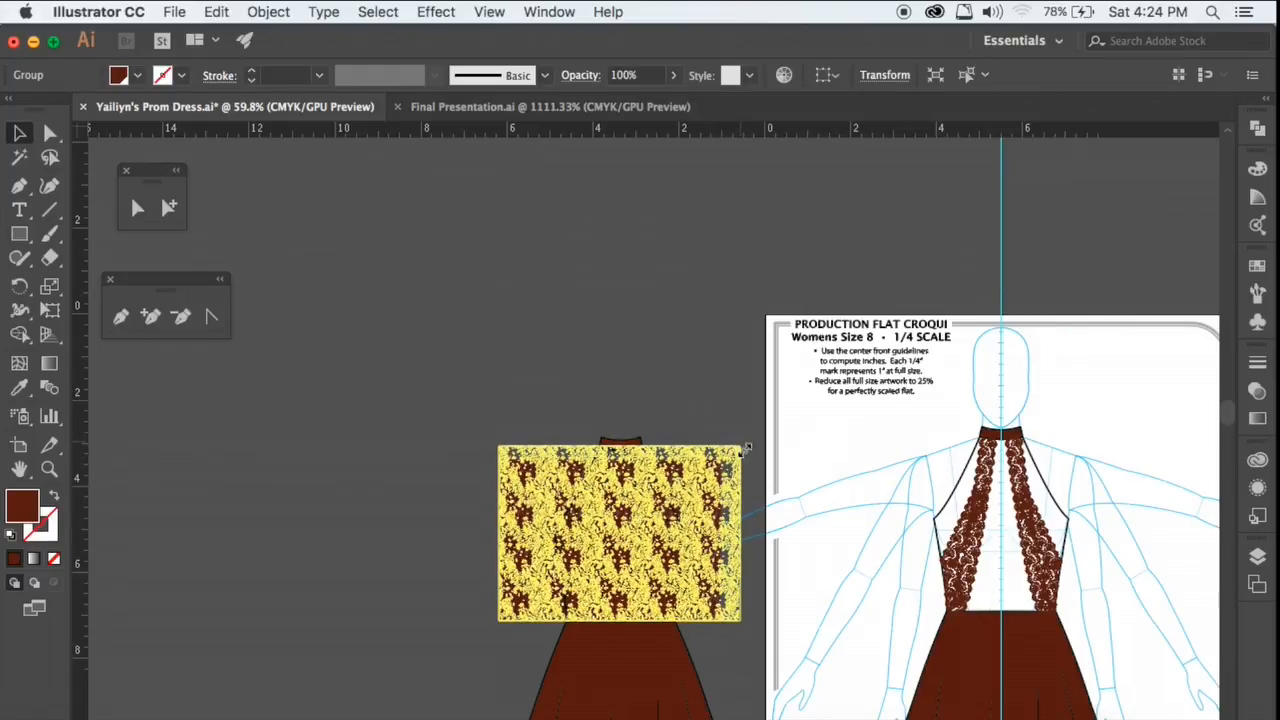
pyautogui.click(784, 512)
pyautogui.scroll(3, 620, 588)
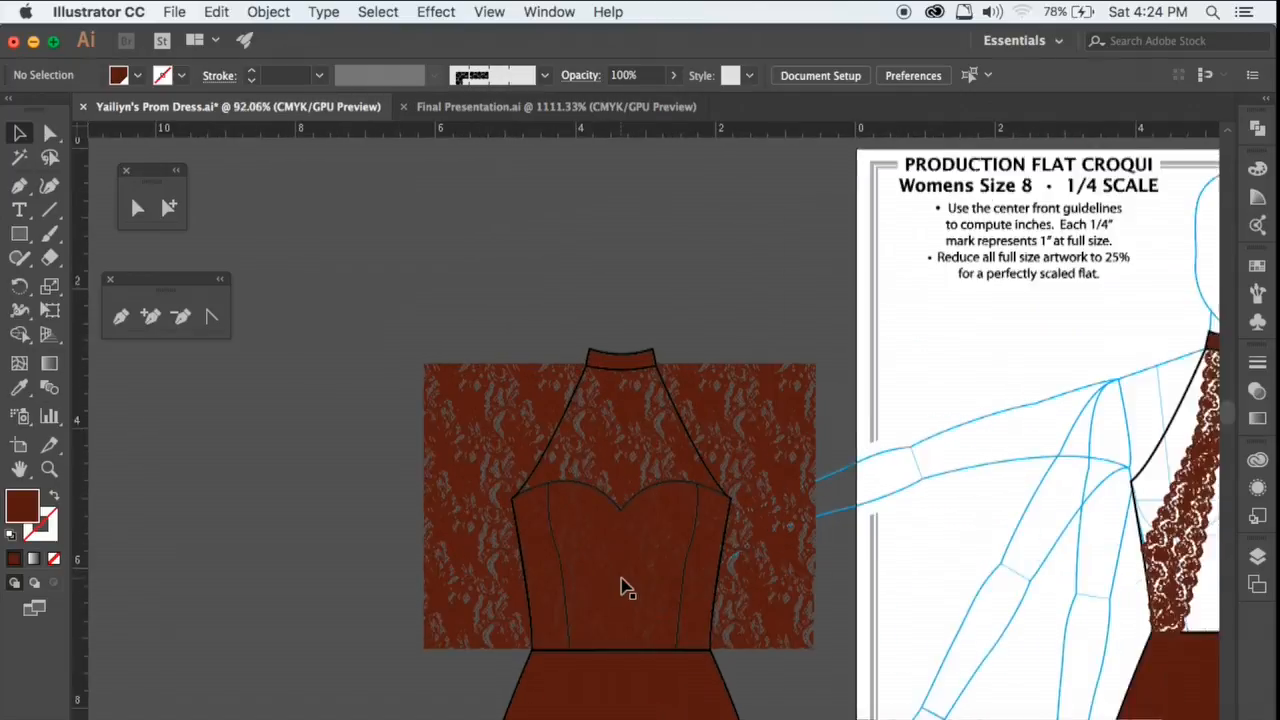
pyautogui.click(415, 598)
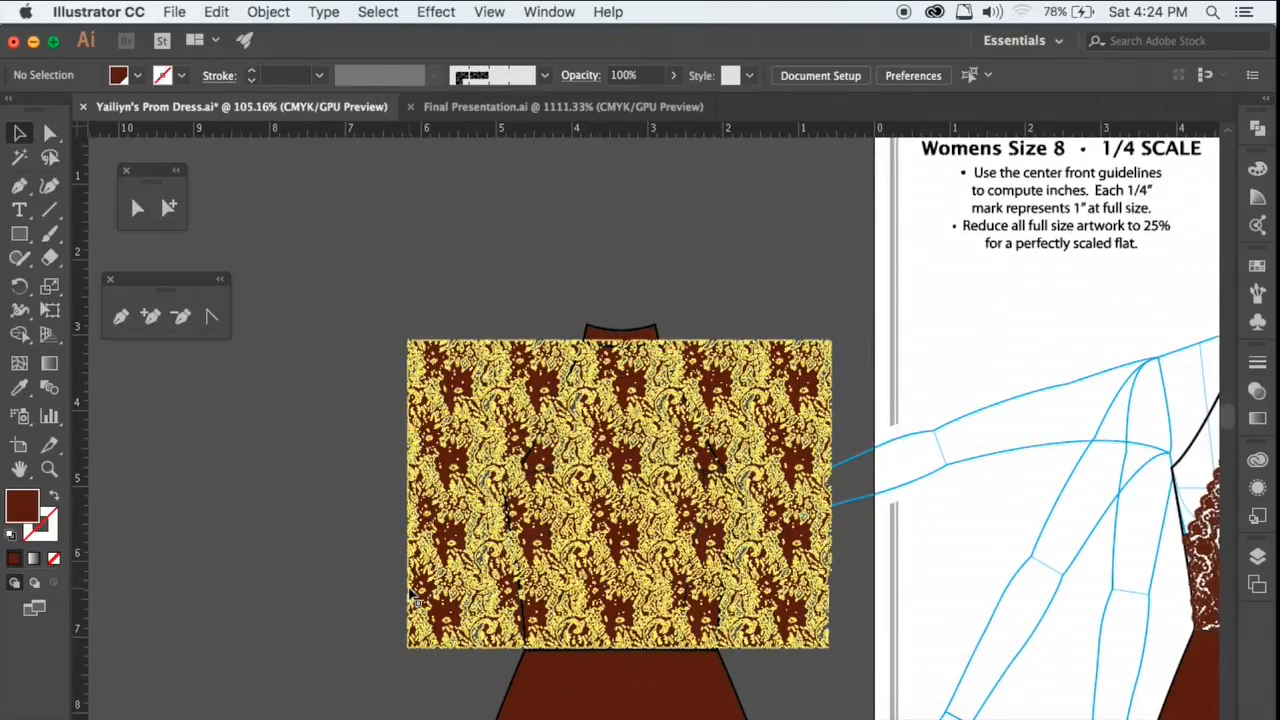
pyautogui.moveTo(399, 654)
pyautogui.mouseDown()
pyautogui.moveTo(404, 644)
pyautogui.moveTo(392, 667)
pyautogui.mouseUp()
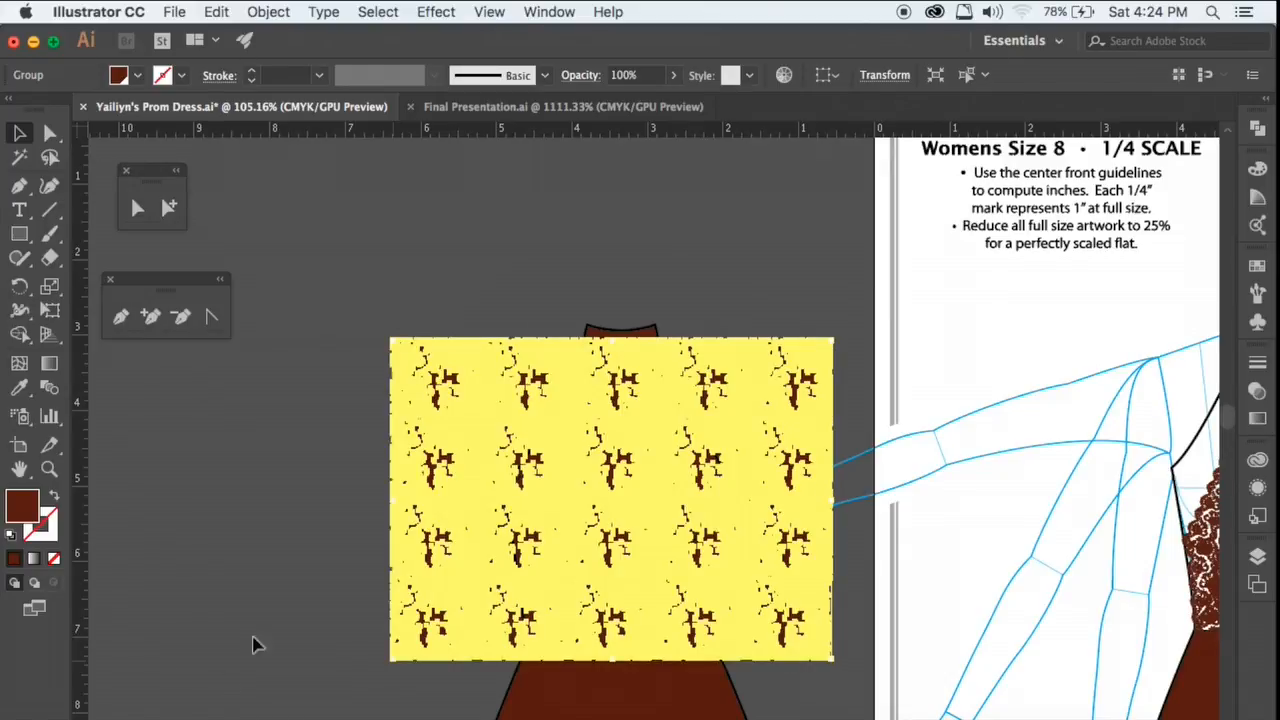
pyautogui.click(255, 635)
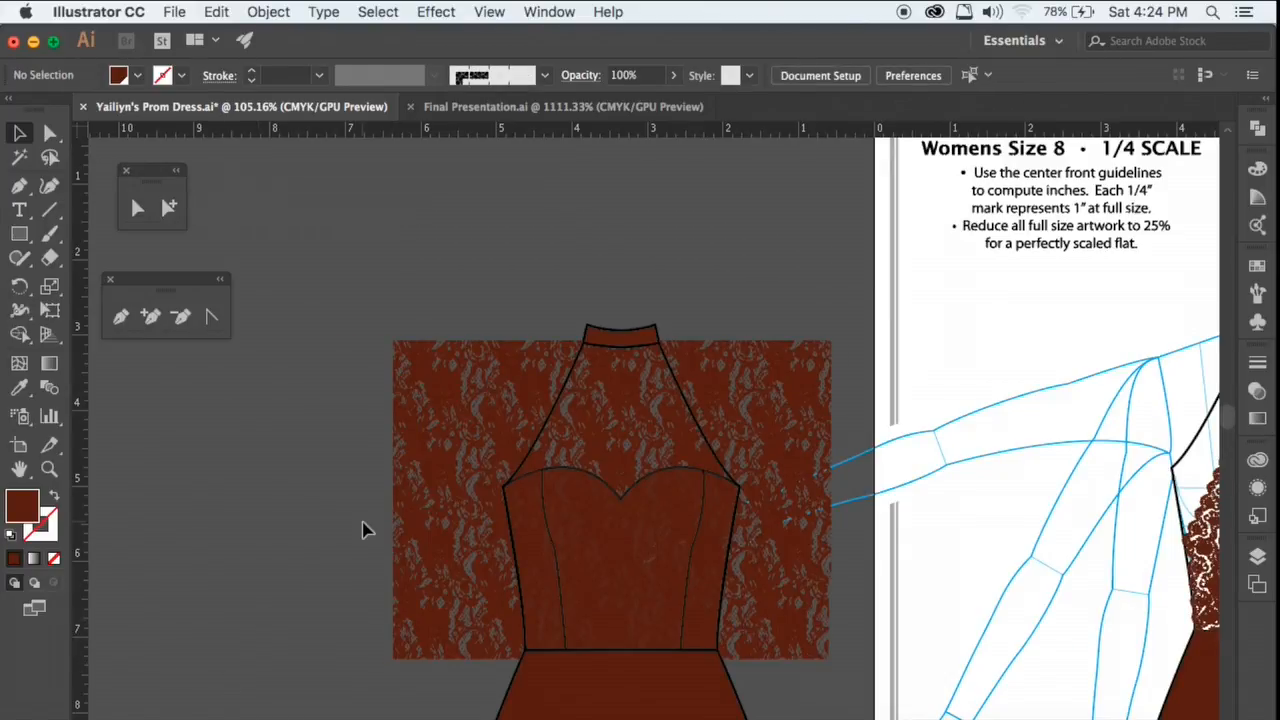
pyautogui.click(405, 492)
pyautogui.moveTo(393, 340); pyautogui.dragTo(385, 335)
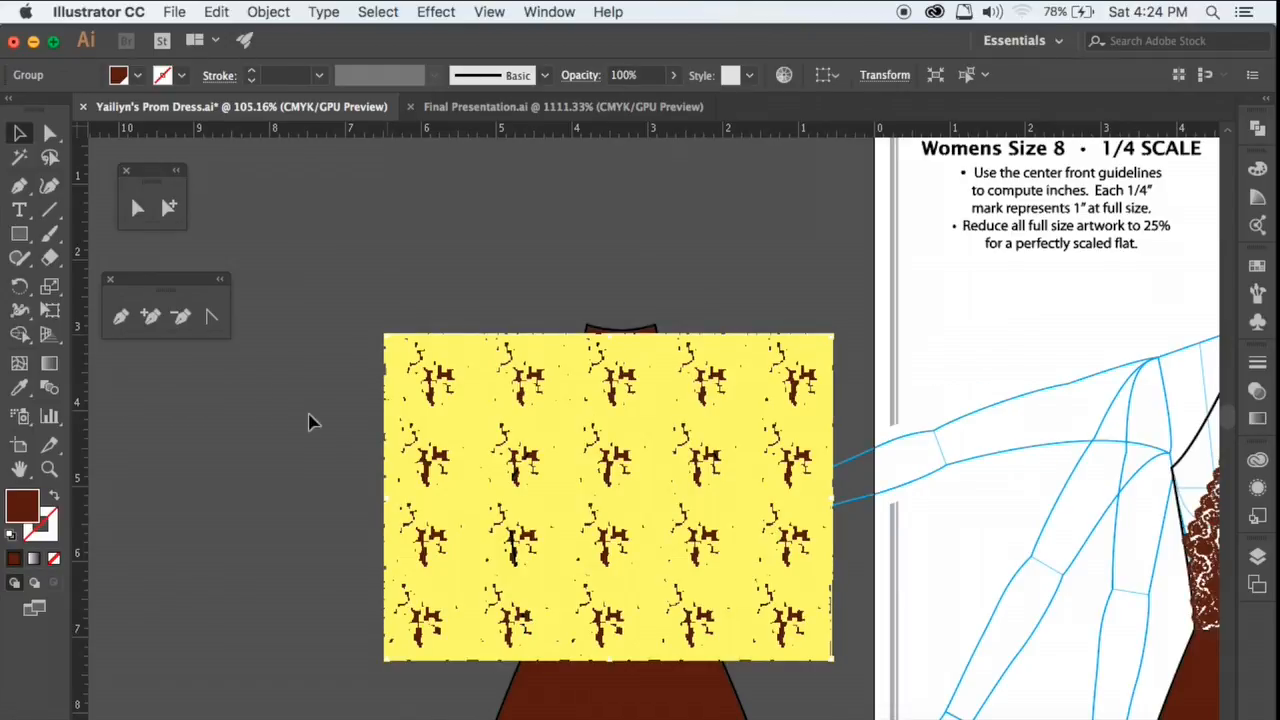
pyautogui.click(309, 423)
# - Open the layer list, check which layer holds the lace group, and examine how the lace covers the bodice
pyautogui.hscroll(5, 378, 516)
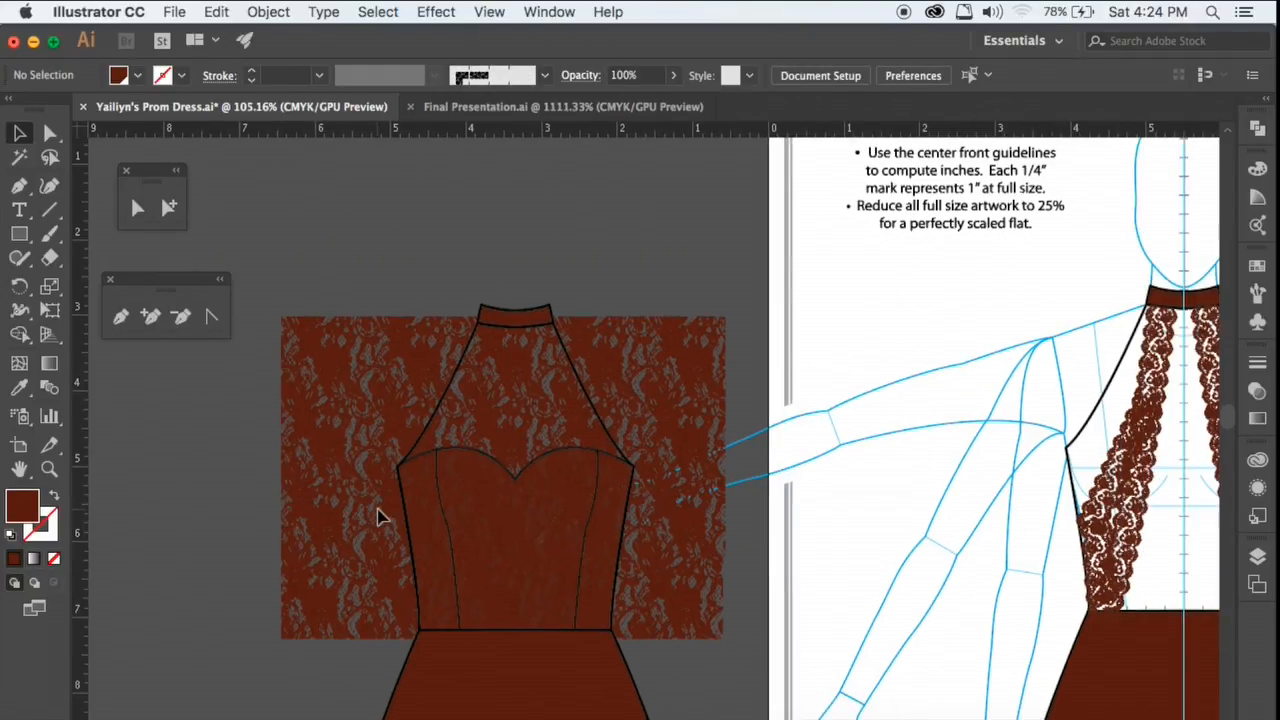
pyautogui.scroll(-2, 305, 587)
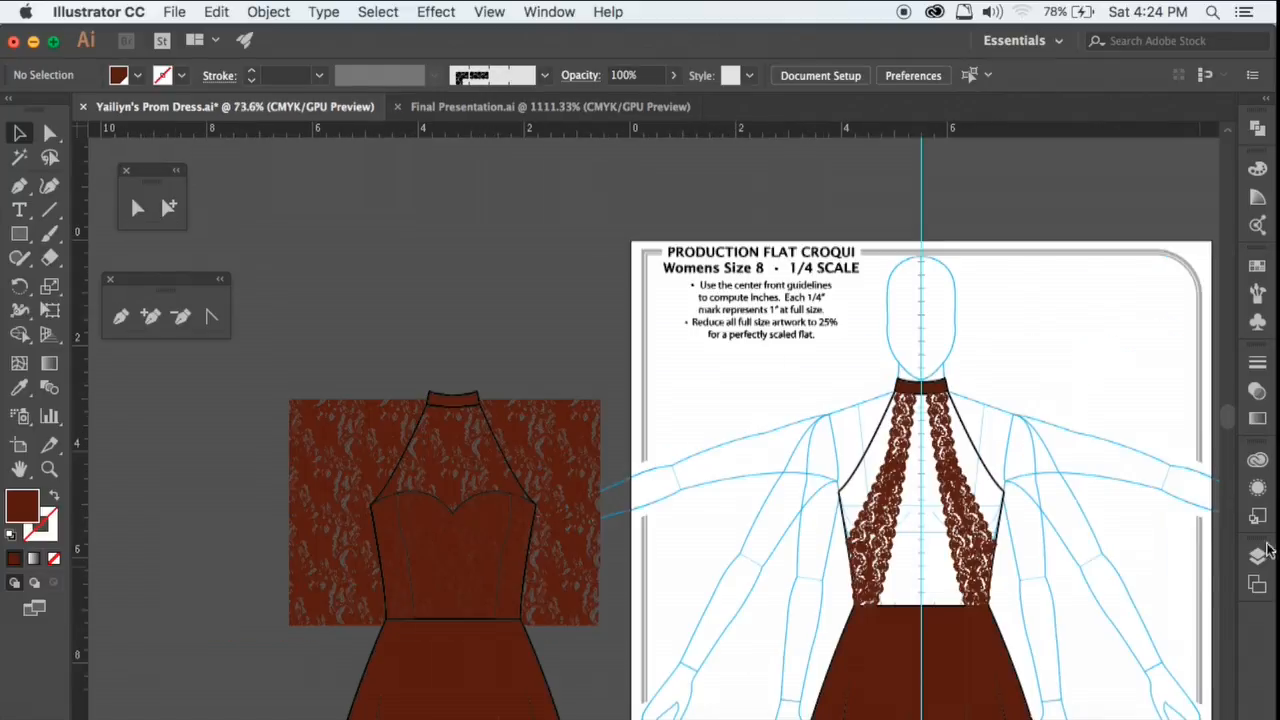
pyautogui.click(1258, 557)
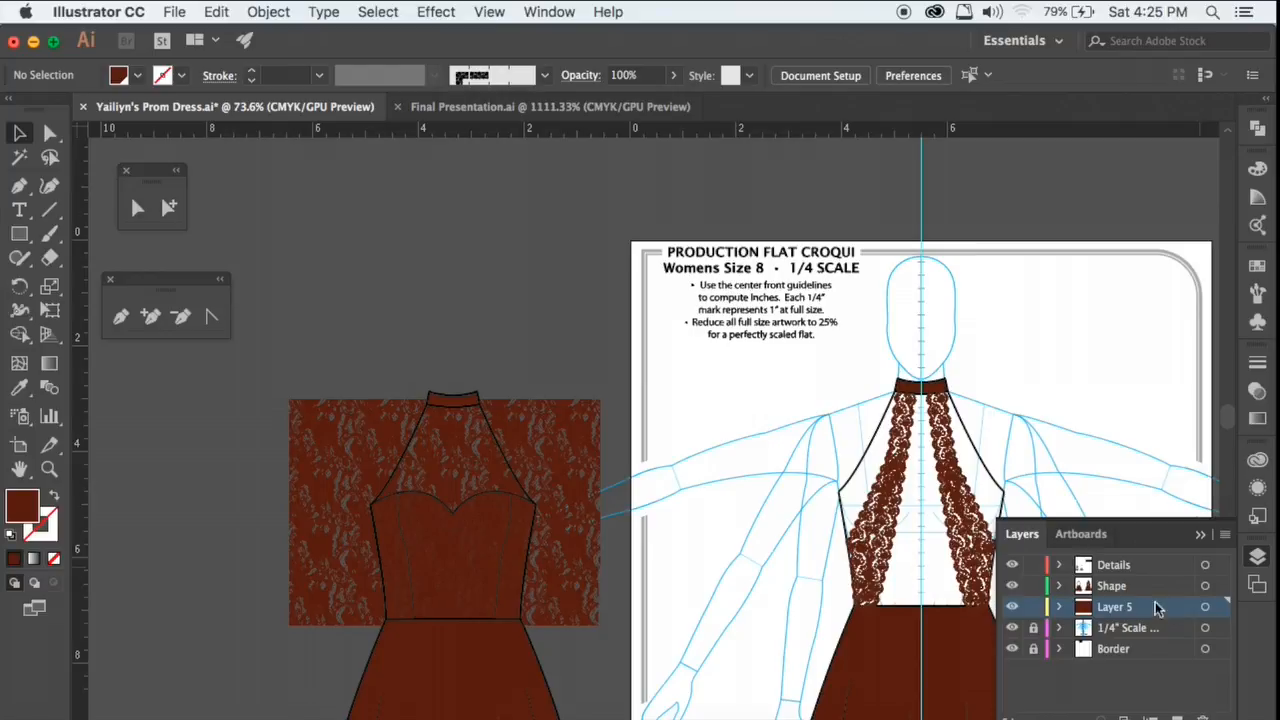
pyautogui.click(550, 445)
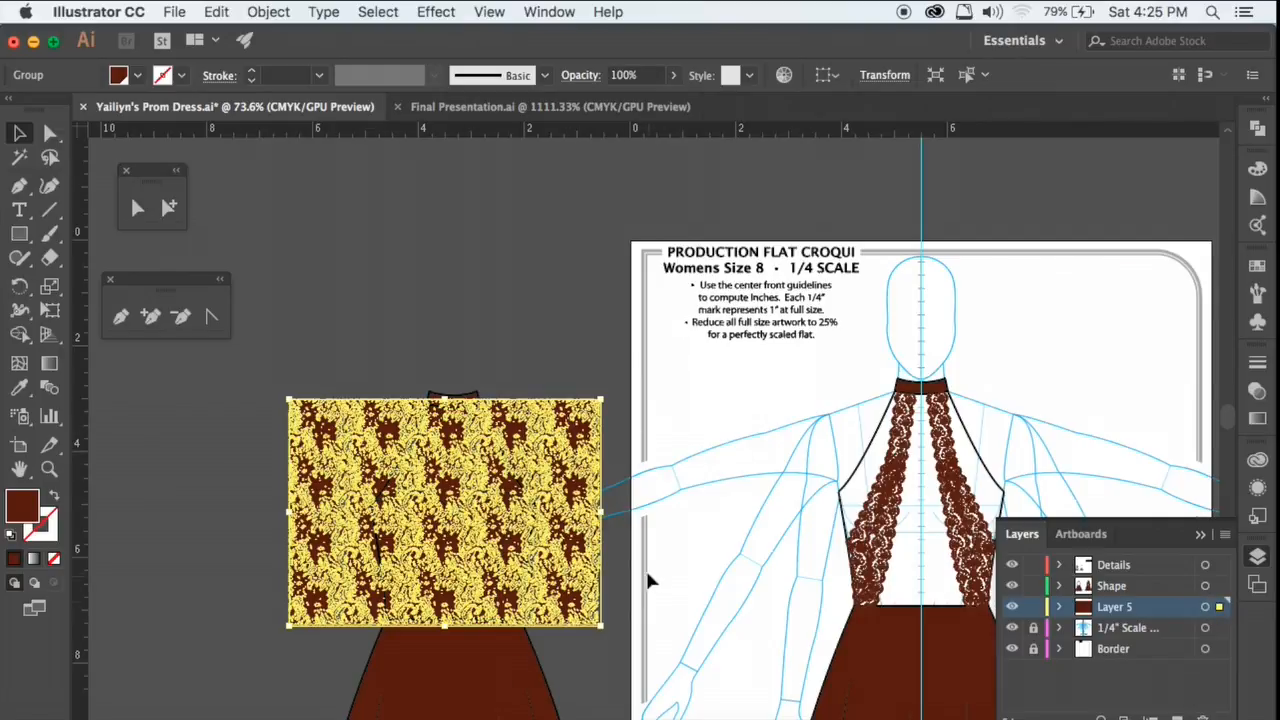
pyautogui.click(621, 510)
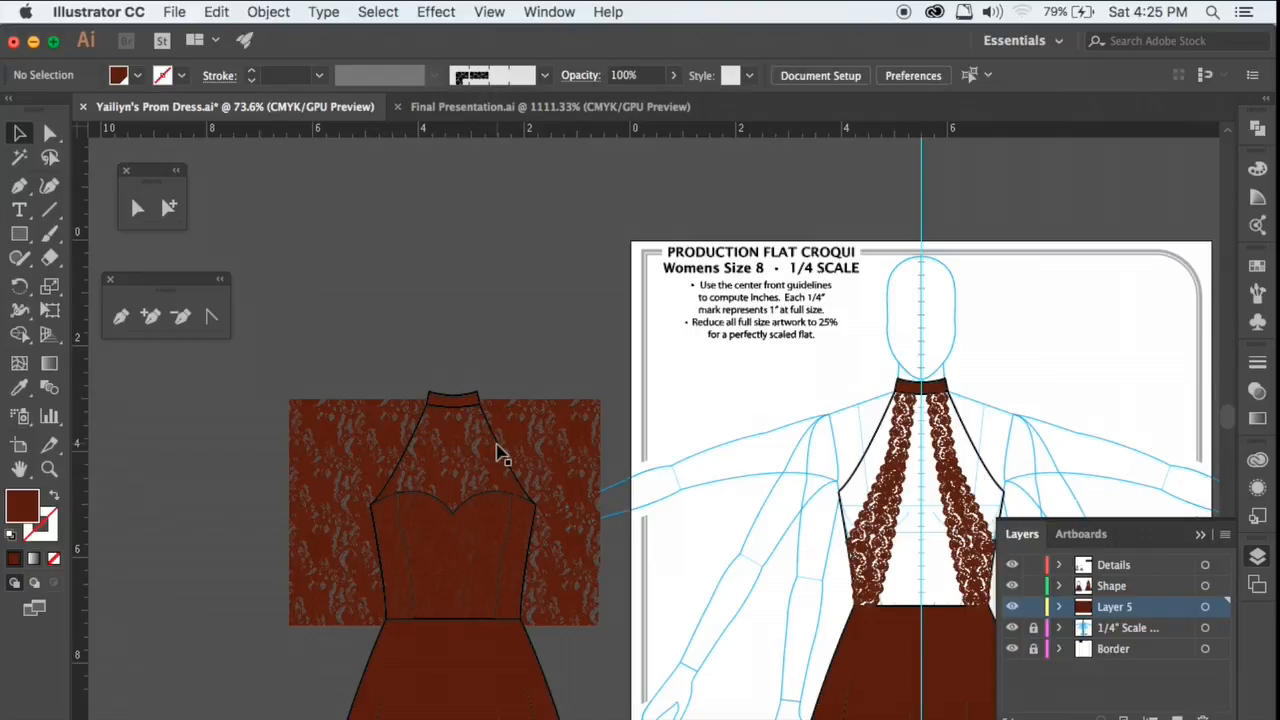
pyautogui.scroll(6, 517, 357)
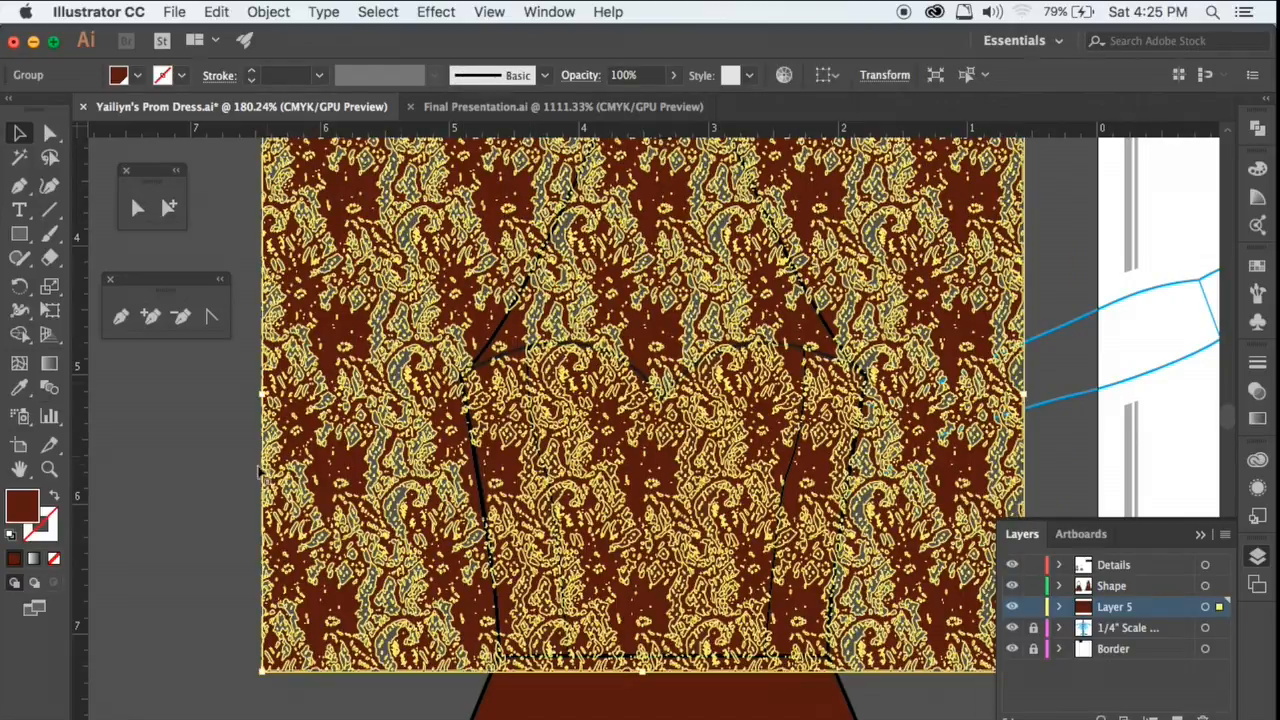
pyautogui.click(245, 477)
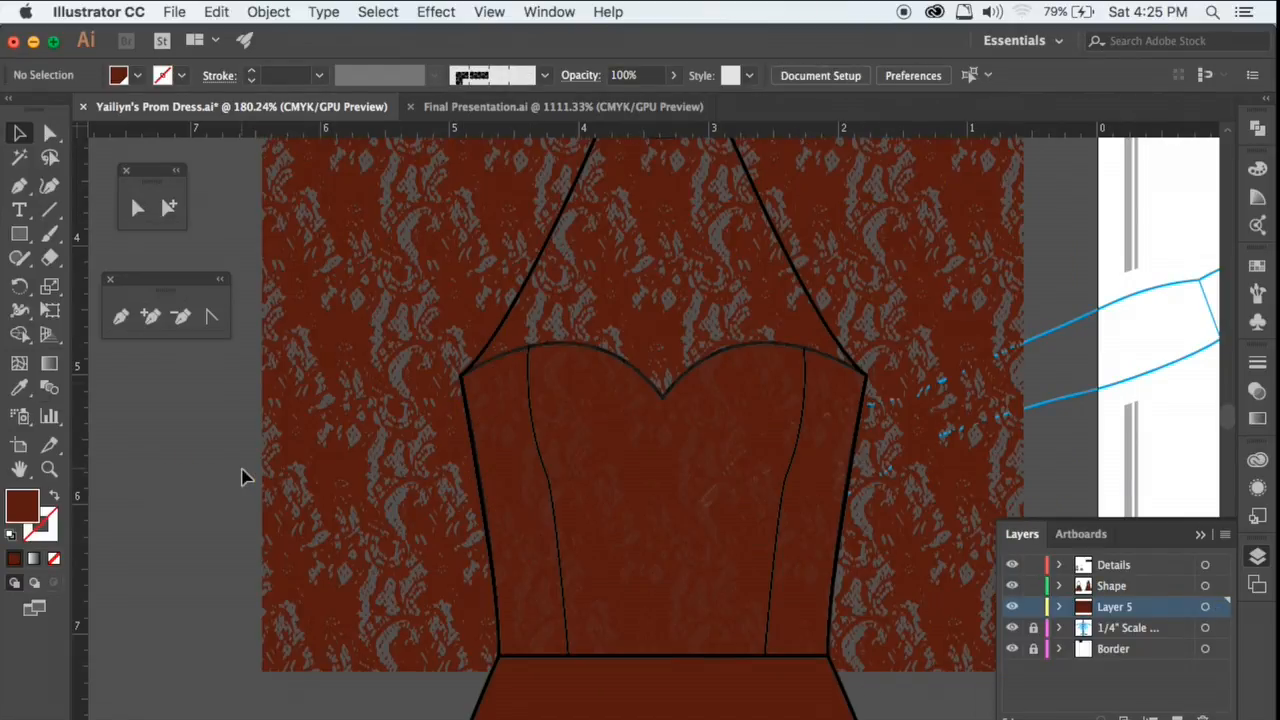
# - Select the unfilled bodice outline on the Shape layer and check its anchor points
pyautogui.click(518, 320)
pyautogui.scroll(-8, 399, 460)
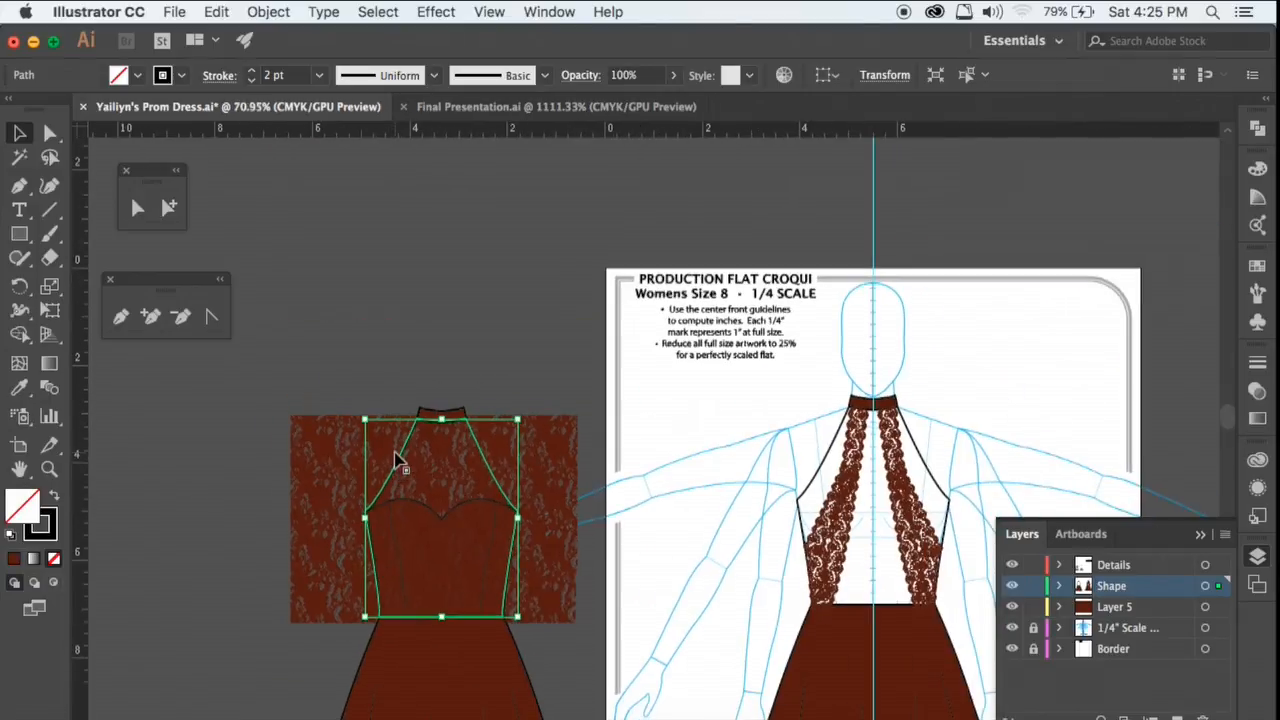
pyautogui.scroll(1, 430, 352)
pyautogui.scroll(5, 426, 352)
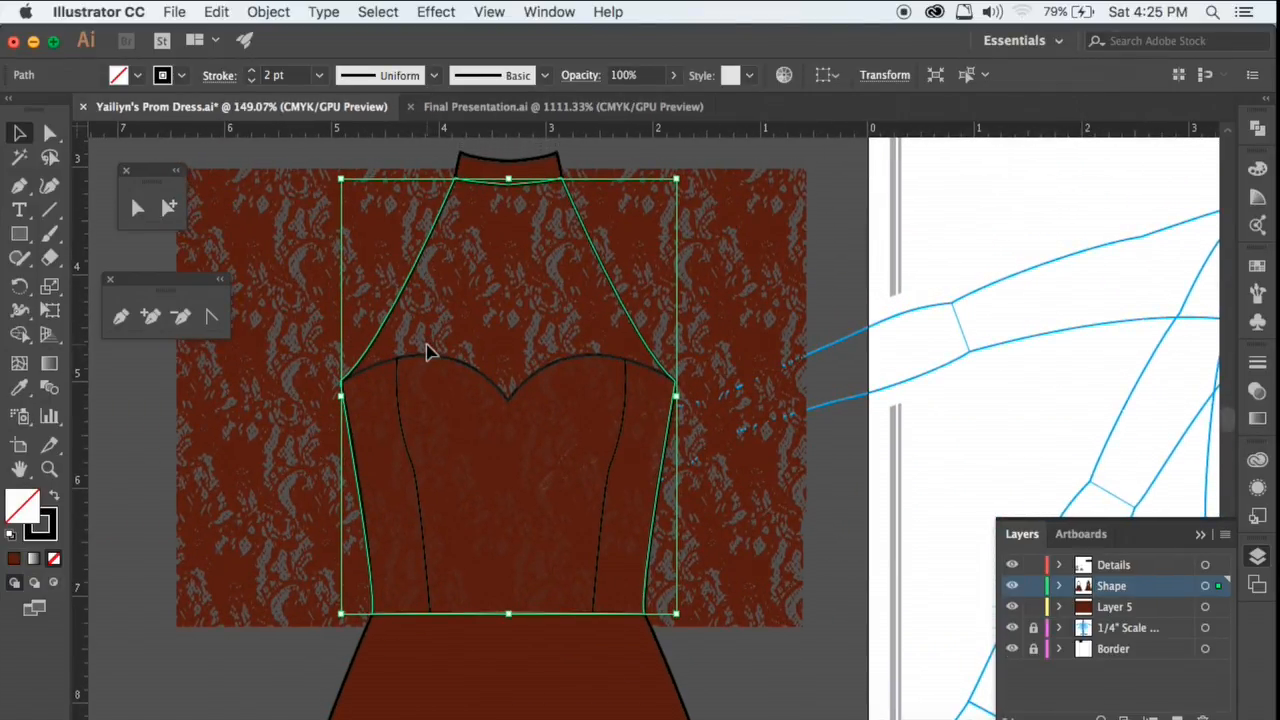
pyautogui.press('a')
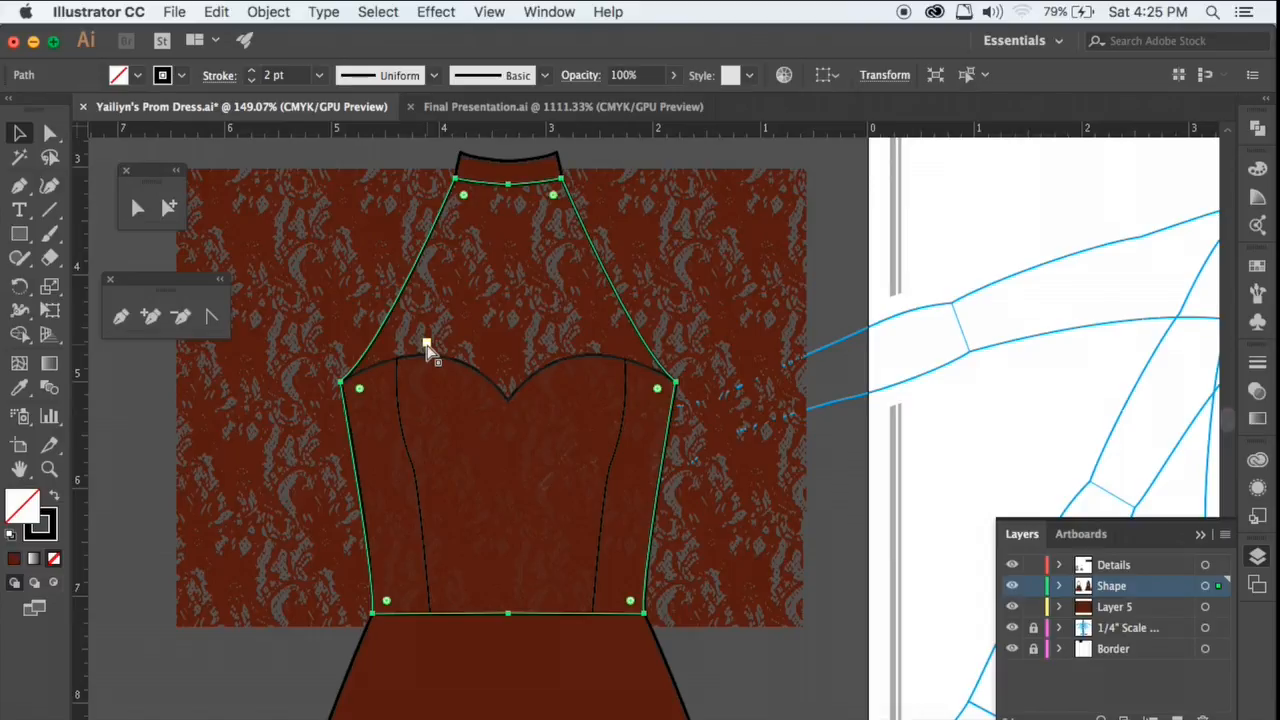
pyautogui.press('v')
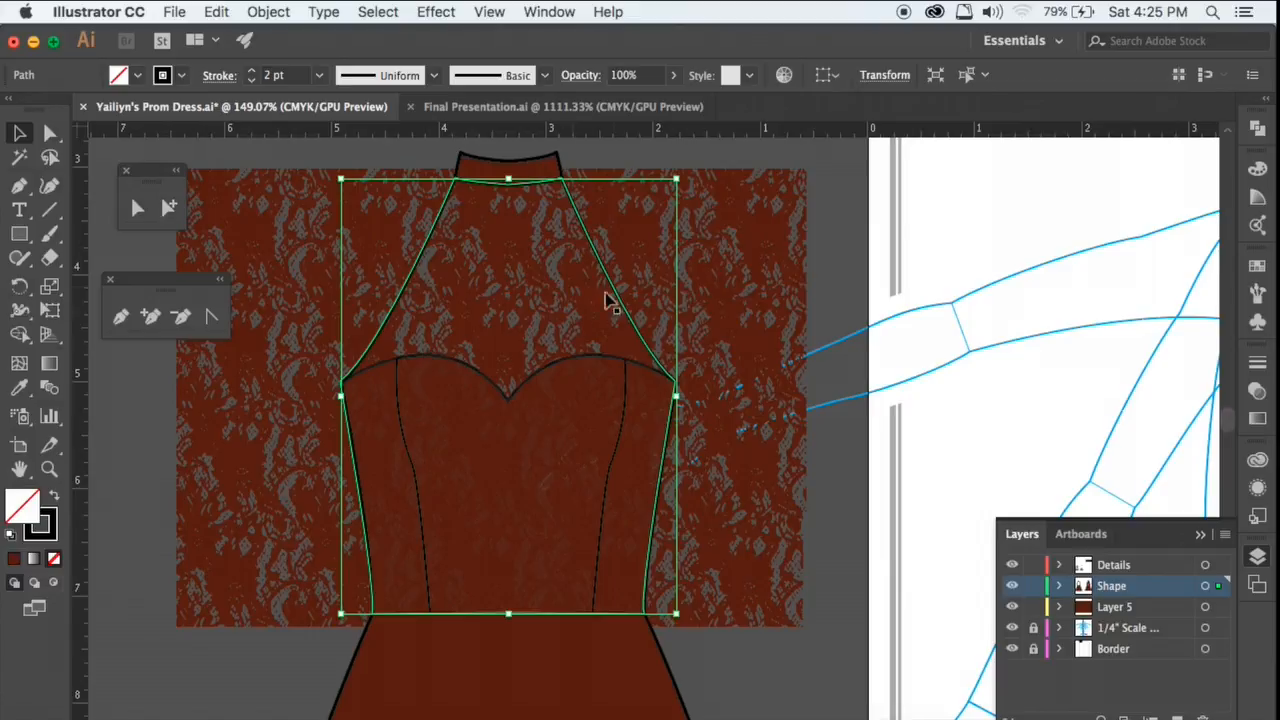
# - Try placing the bodice outline beside the dress to show its closed shape, and undo it
pyautogui.moveTo(615, 295); pyautogui.dragTo(1022, 287)
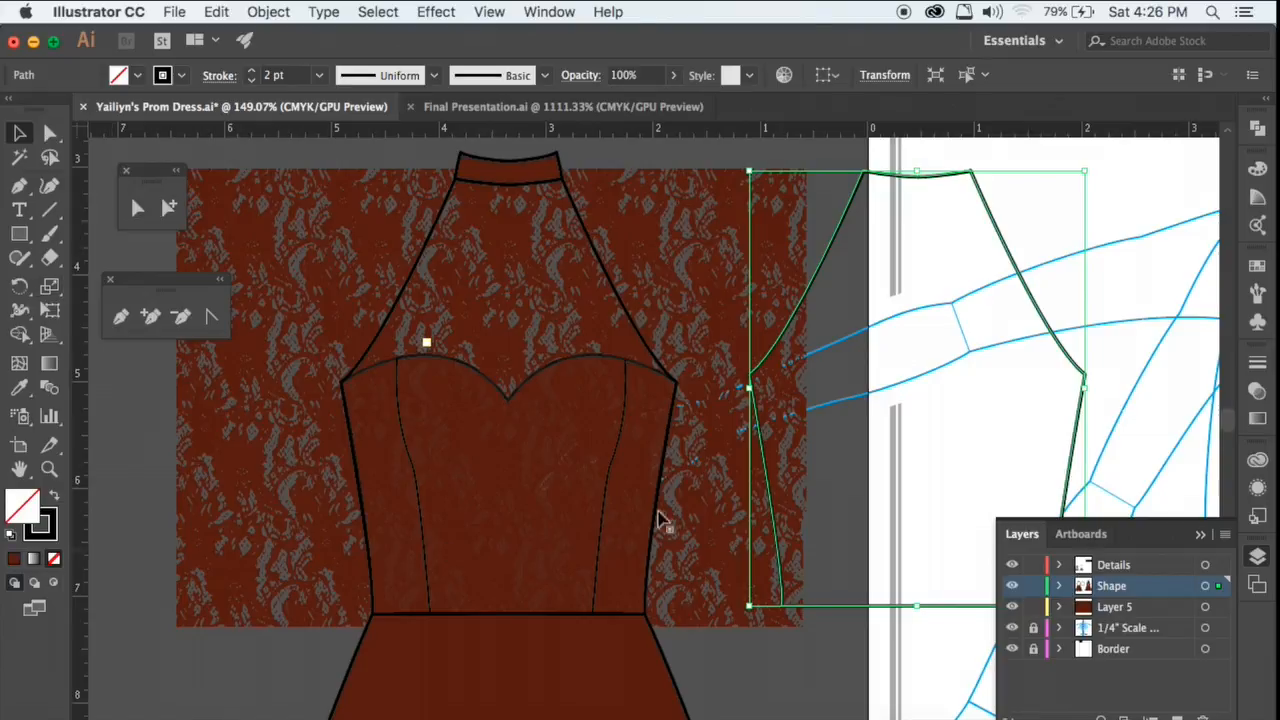
pyautogui.press('a')
pyautogui.press('super+z')
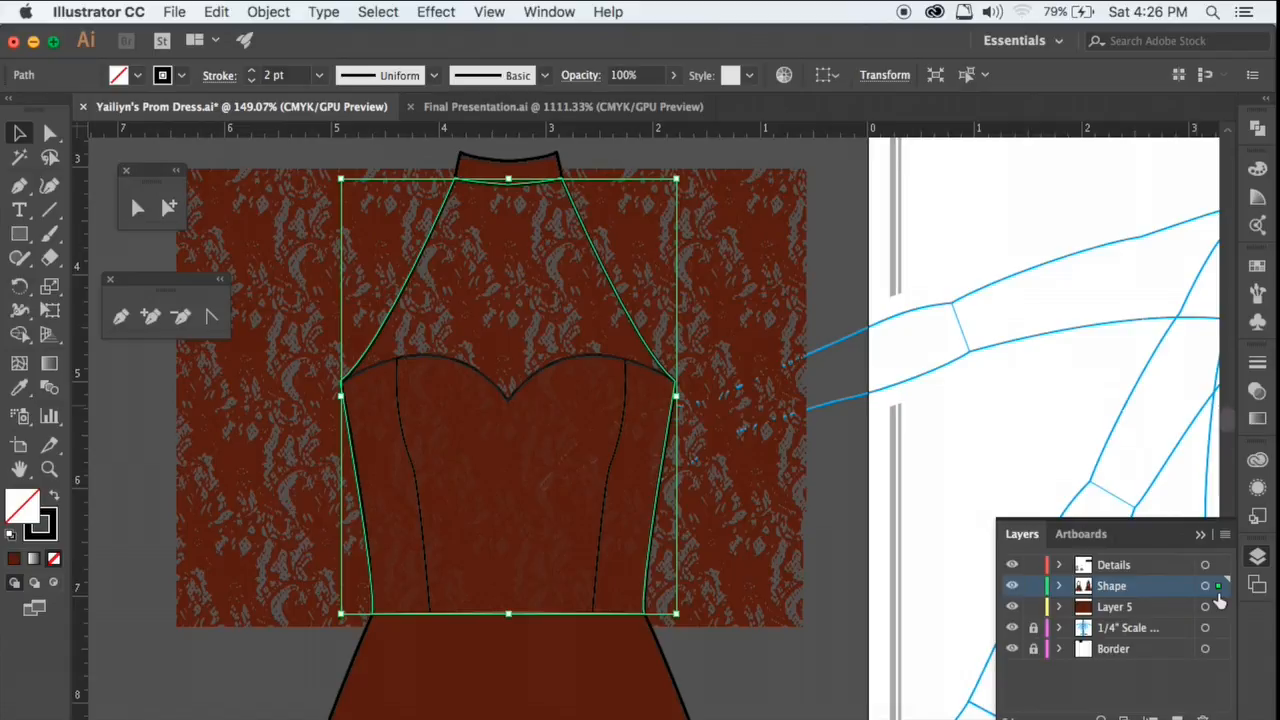
# - Transfer the selected bodice outline from the Shape layer to Layer 5 with the lace, and close the layer list
pyautogui.moveTo(1218, 593); pyautogui.dragTo(1218, 607)
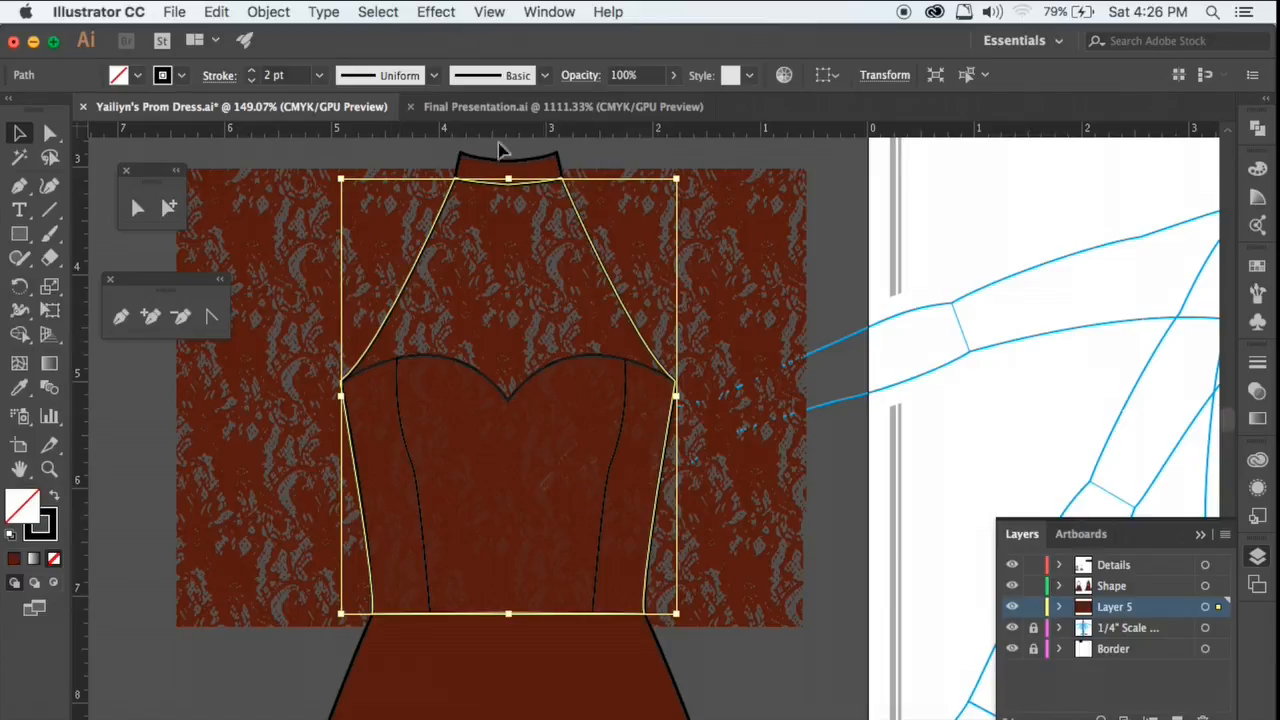
pyautogui.moveTo(1219, 609); pyautogui.dragTo(1218, 586)
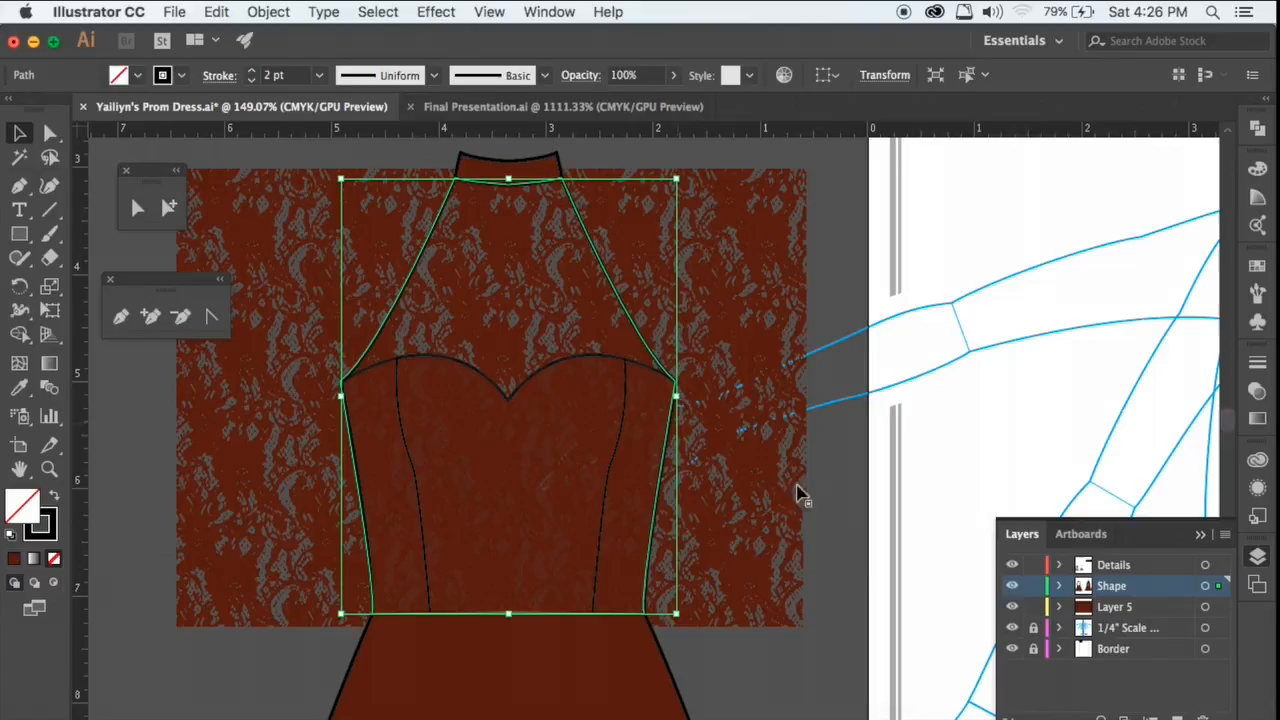
pyautogui.moveTo(1220, 592); pyautogui.dragTo(1219, 608)
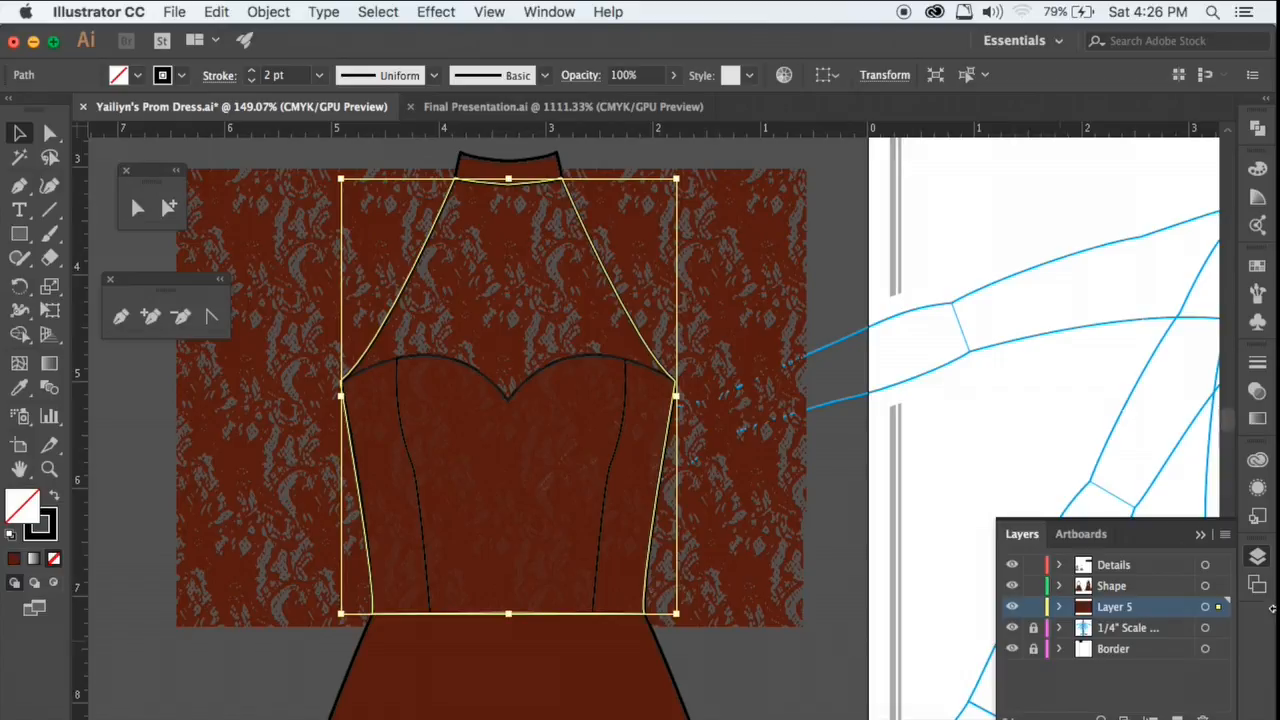
pyautogui.click(1264, 560)
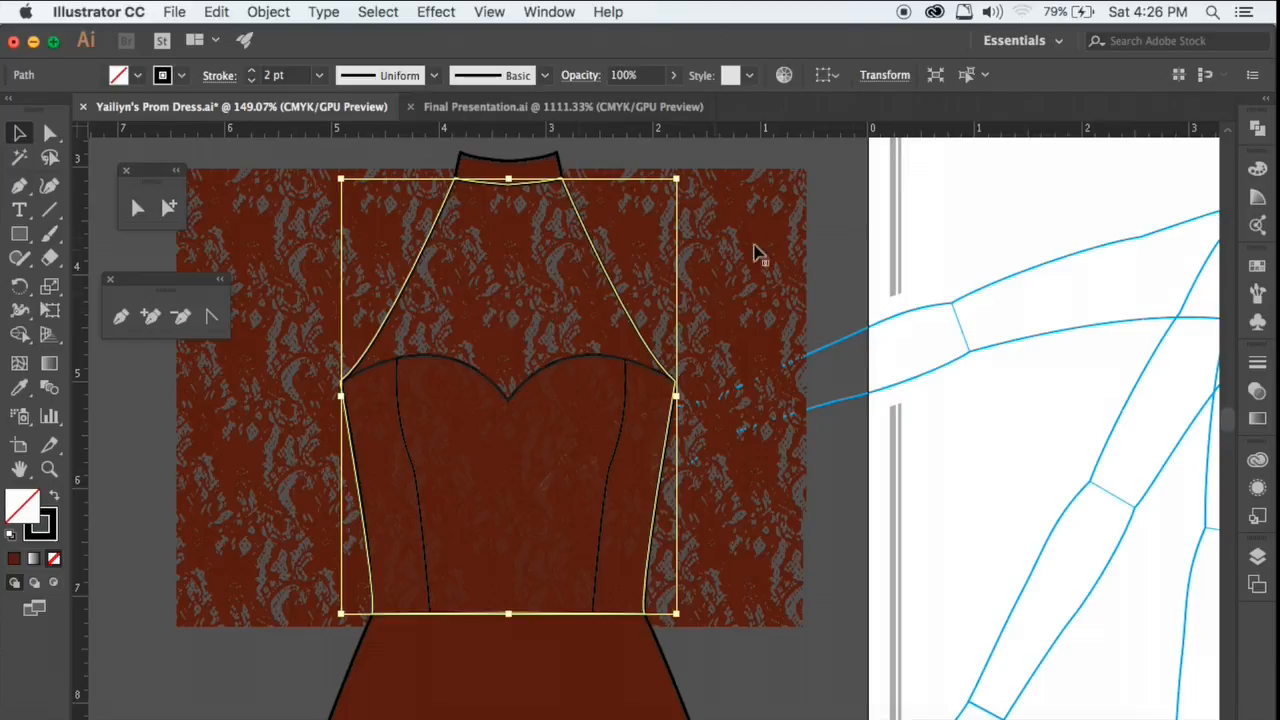
# - Add the lace group to the selection, make a clipping mask from the bodice outline, and deselect the result
pyautogui.keyDown('shift'); pyautogui.click(735, 220); pyautogui.keyUp('shift')
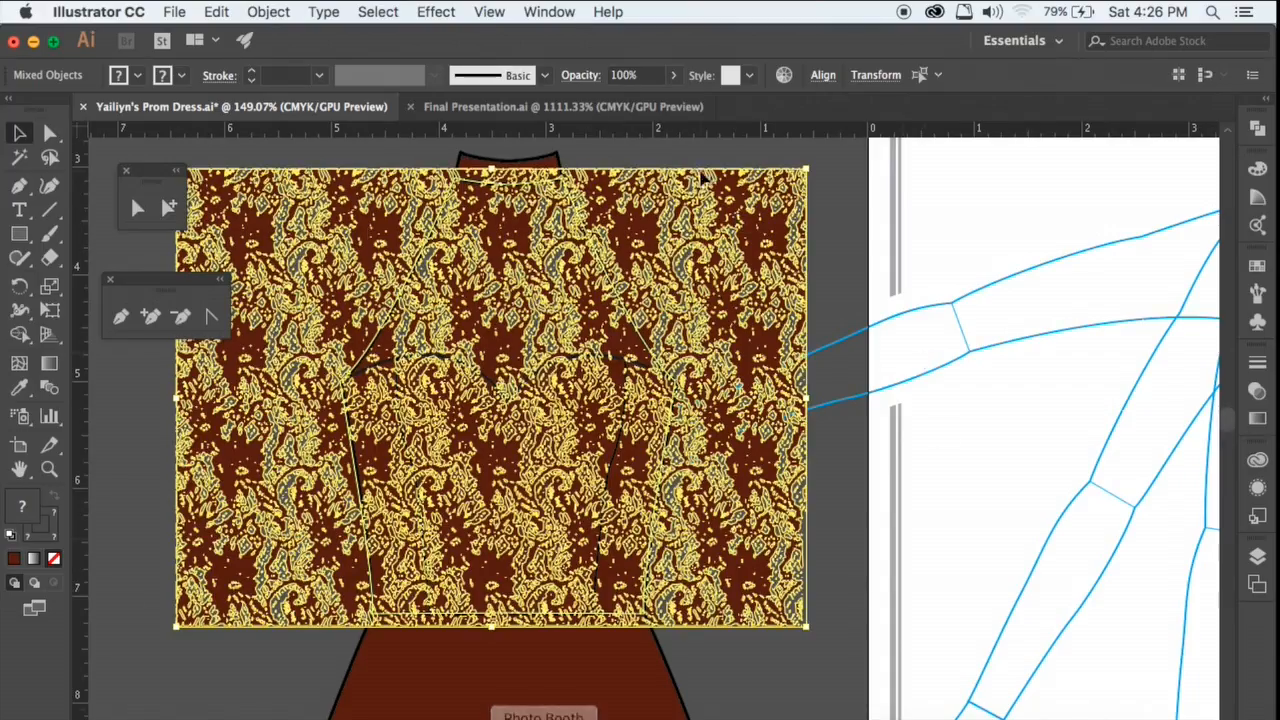
pyautogui.click(277, 14)
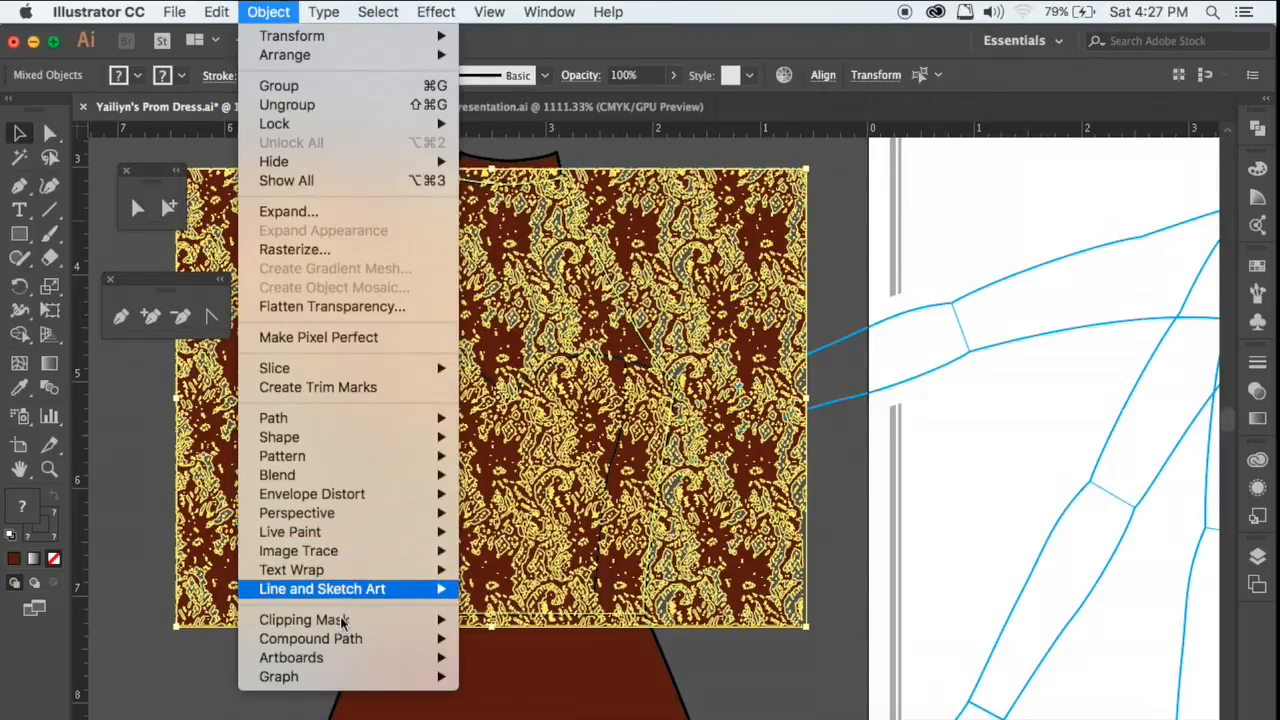
pyautogui.moveTo(330, 622)
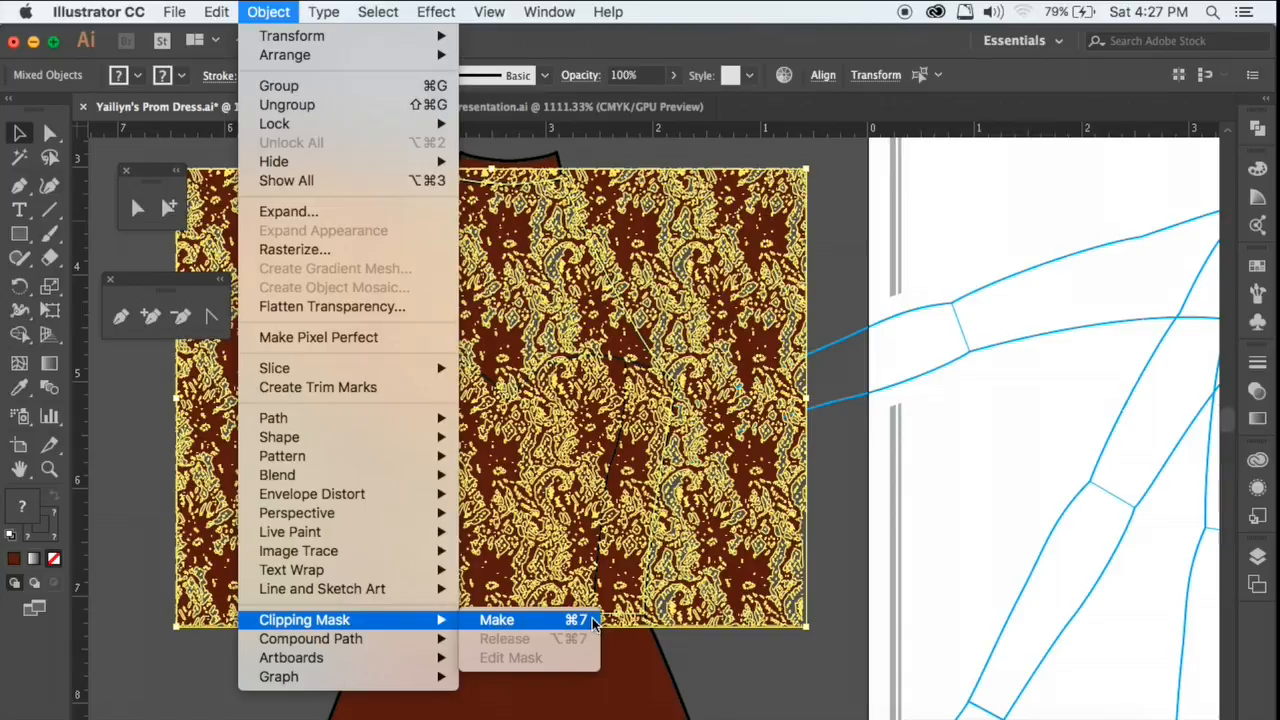
pyautogui.click(550, 619)
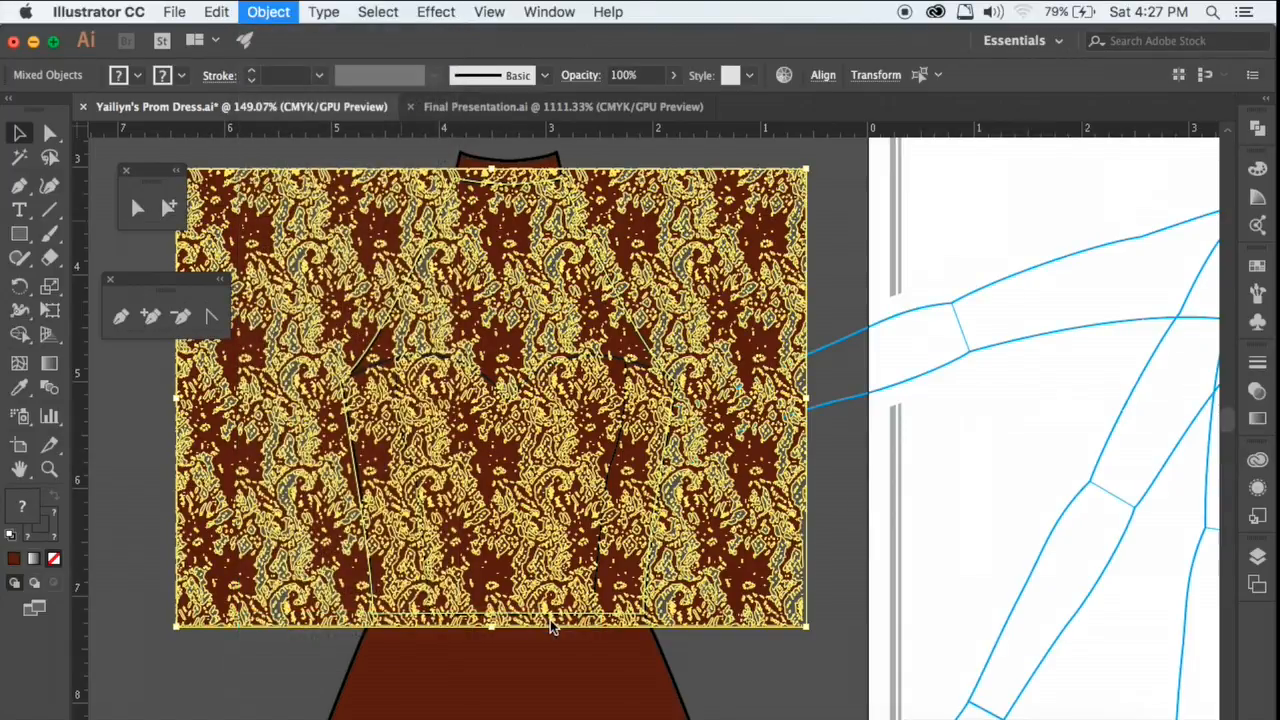
pyautogui.click(817, 503)
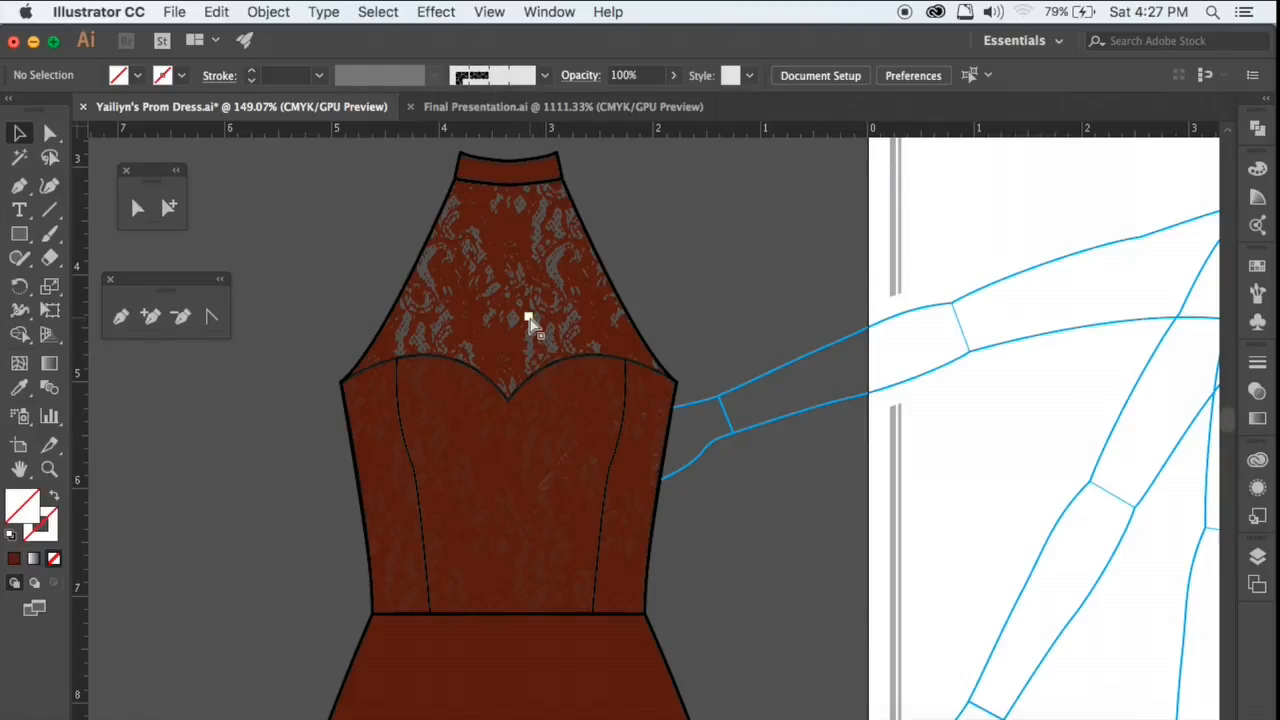
# - Undo the lace clipping mask, make it again from the same lace and bodice outline, and deselect it
pyautogui.press('super+z')
pyautogui.press('super+z')
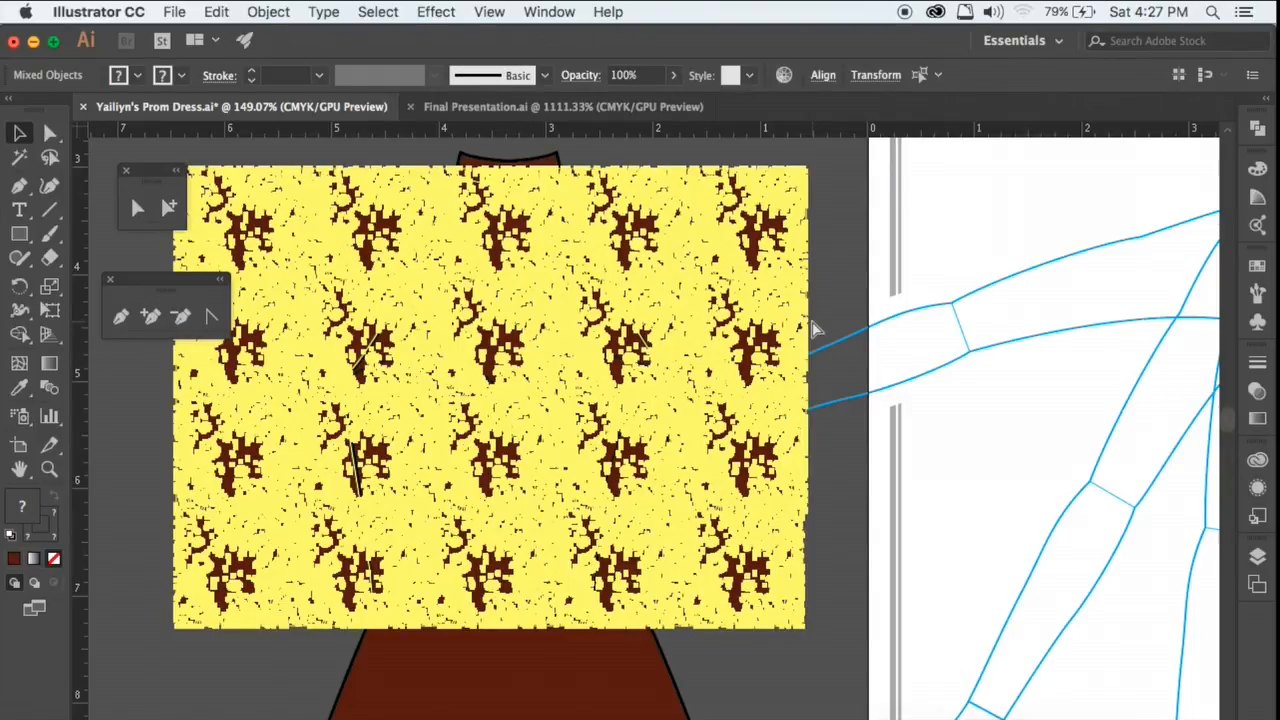
pyautogui.press('super+7')
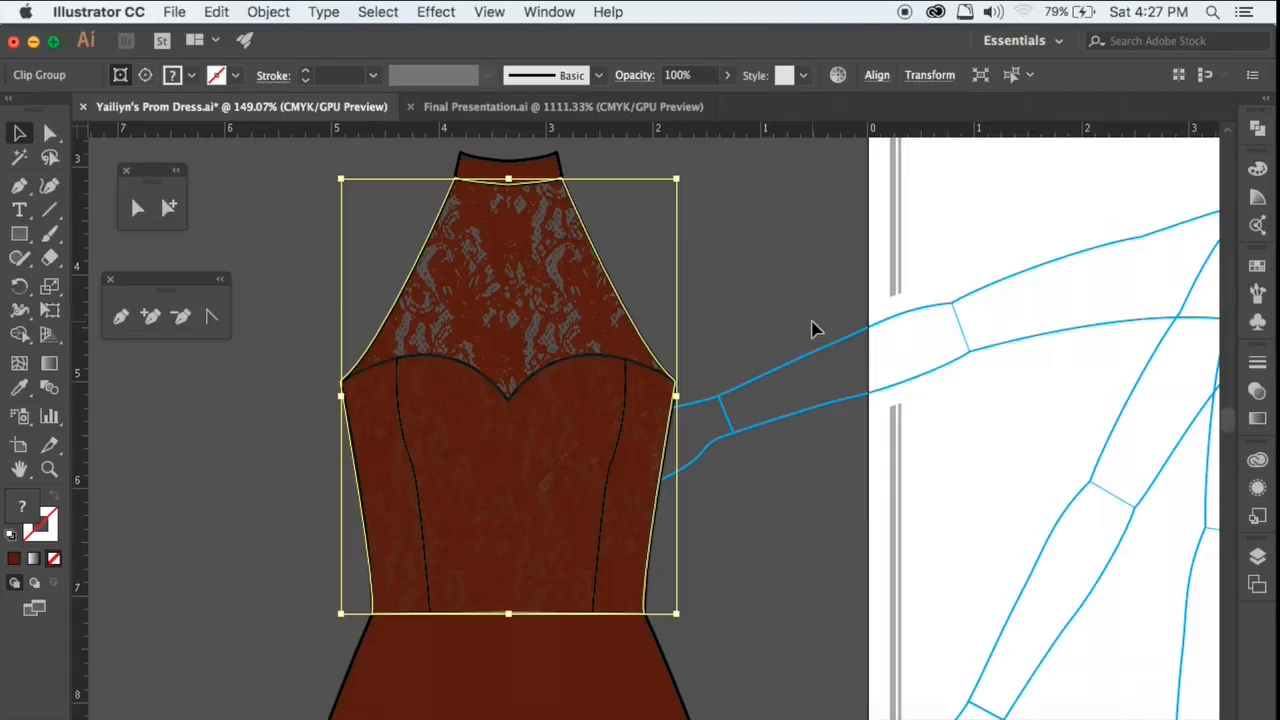
pyautogui.click(812, 323)
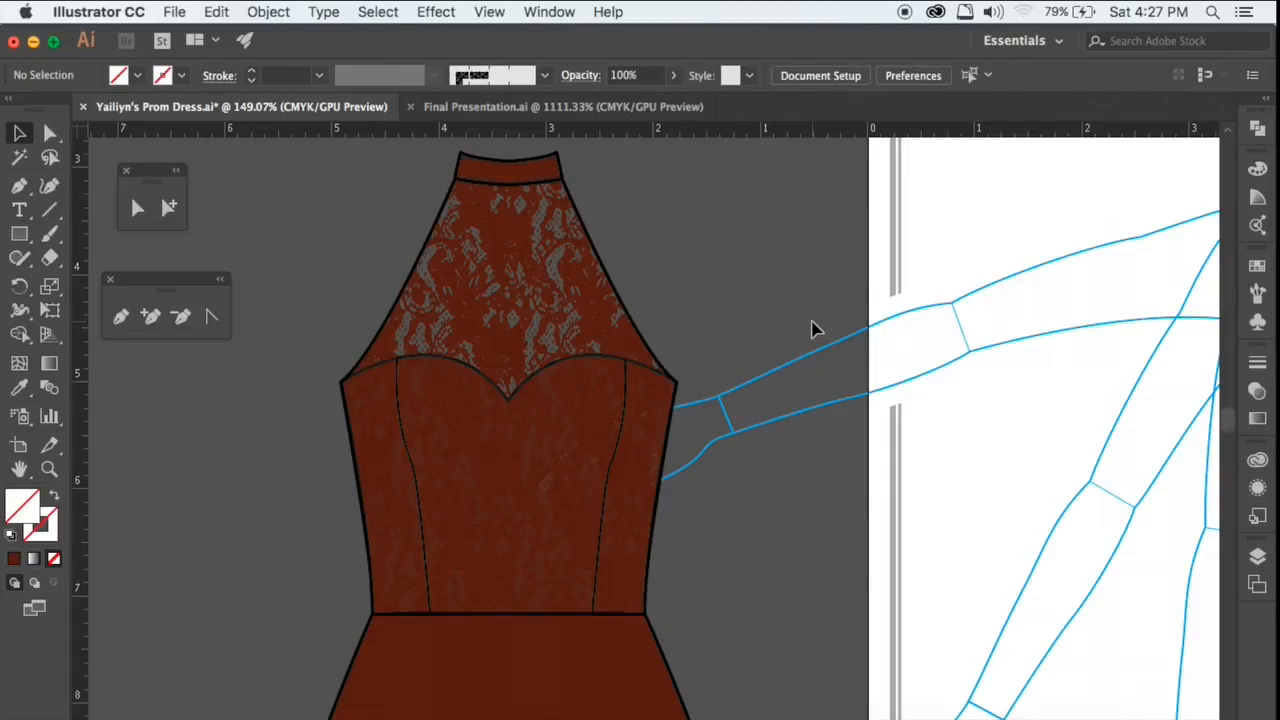
pyautogui.scroll(-3, 812, 330)
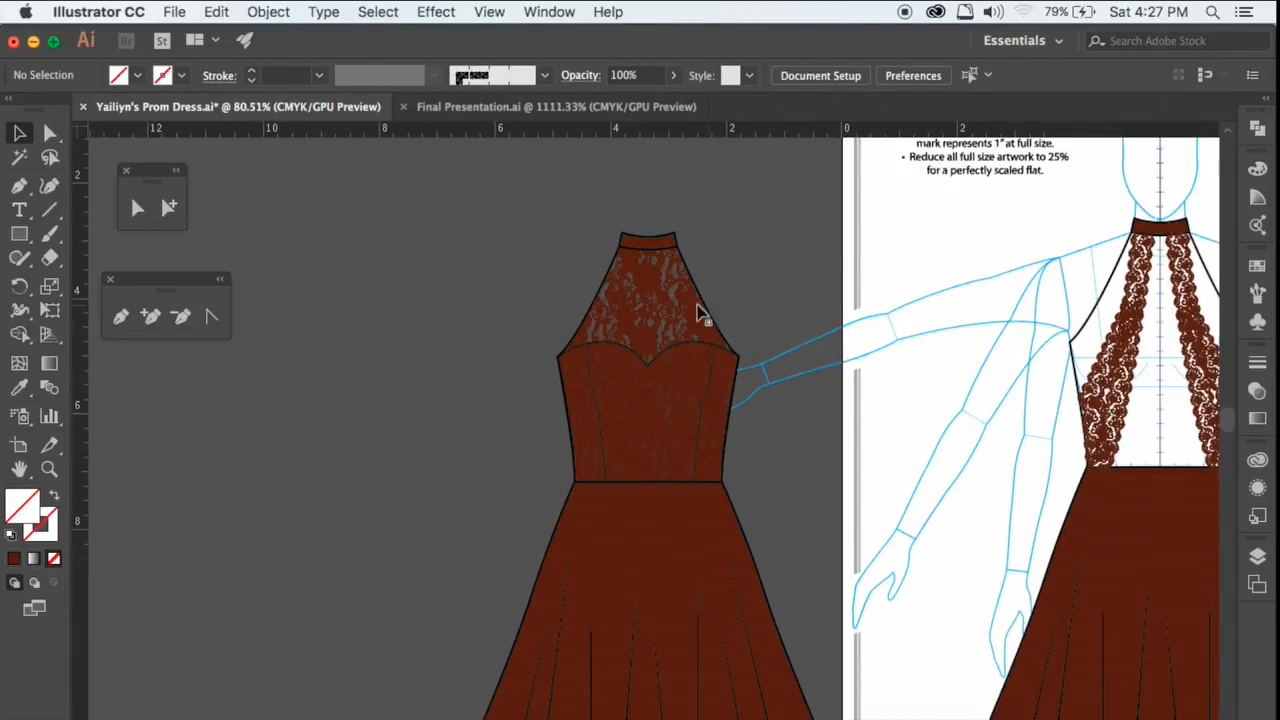
pyautogui.scroll(5, 678, 308)
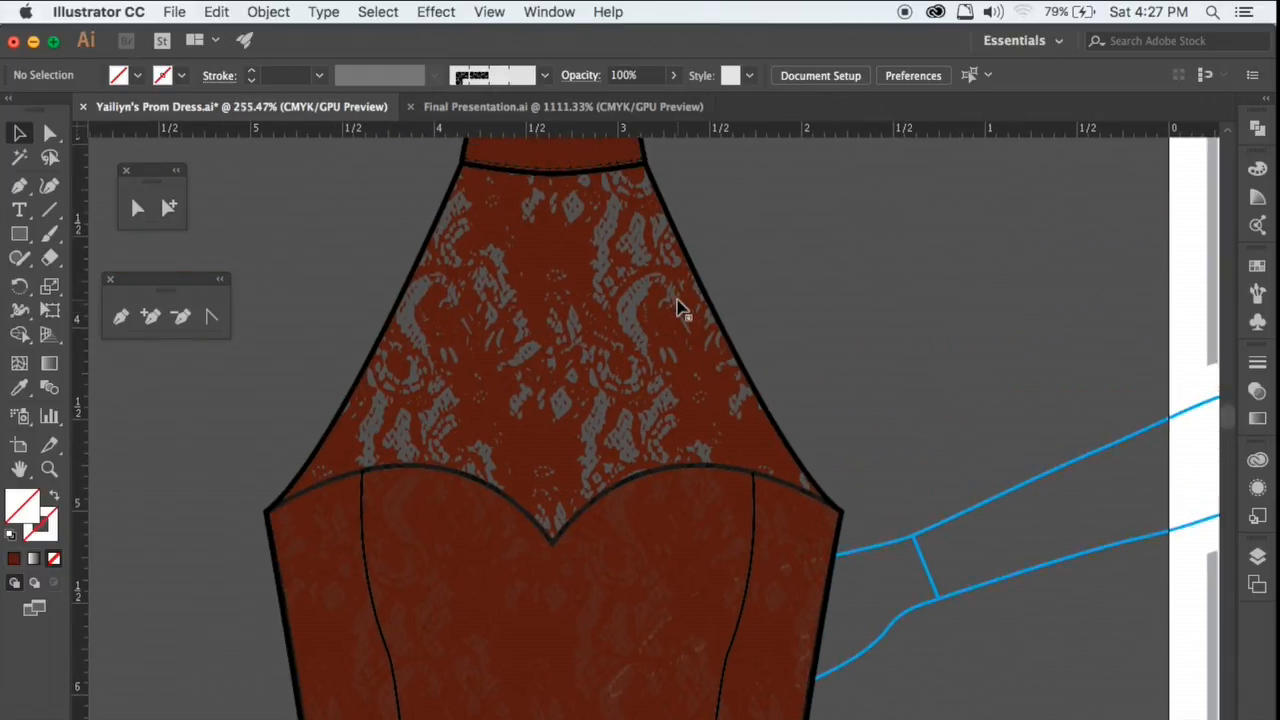
pyautogui.scroll(-4, 612, 437)
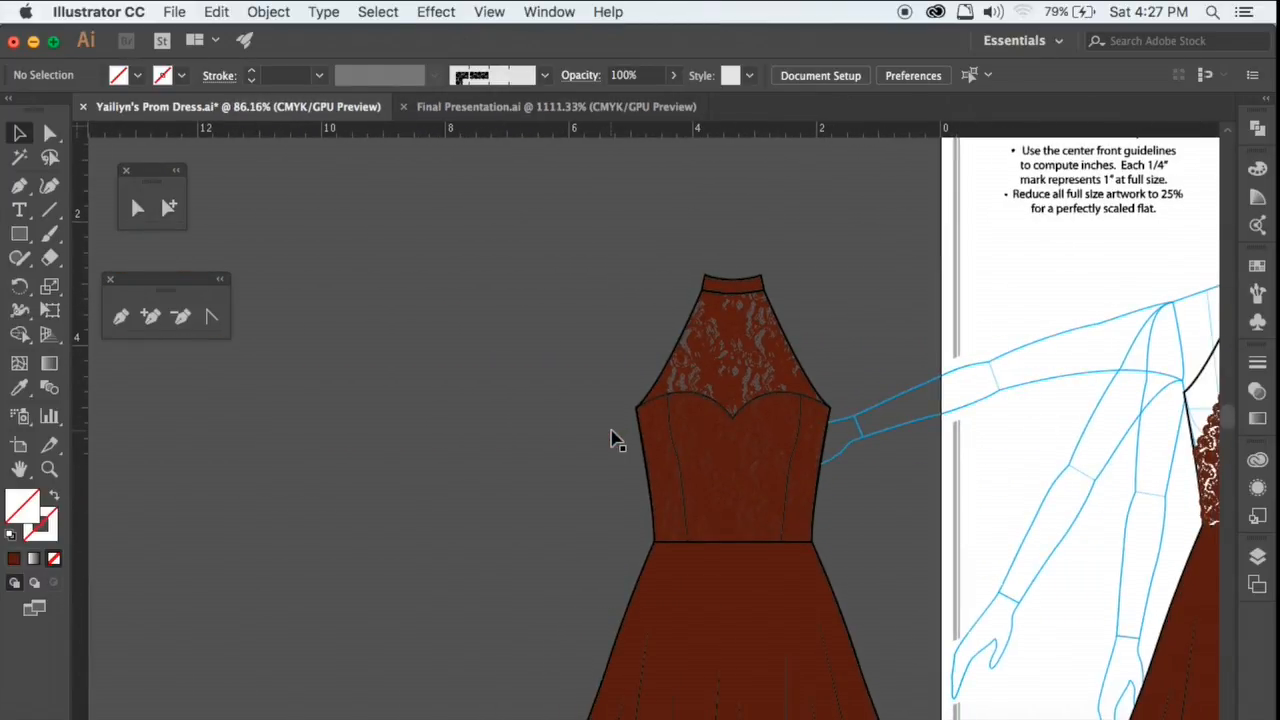
pyautogui.hscroll(3, 612, 437)
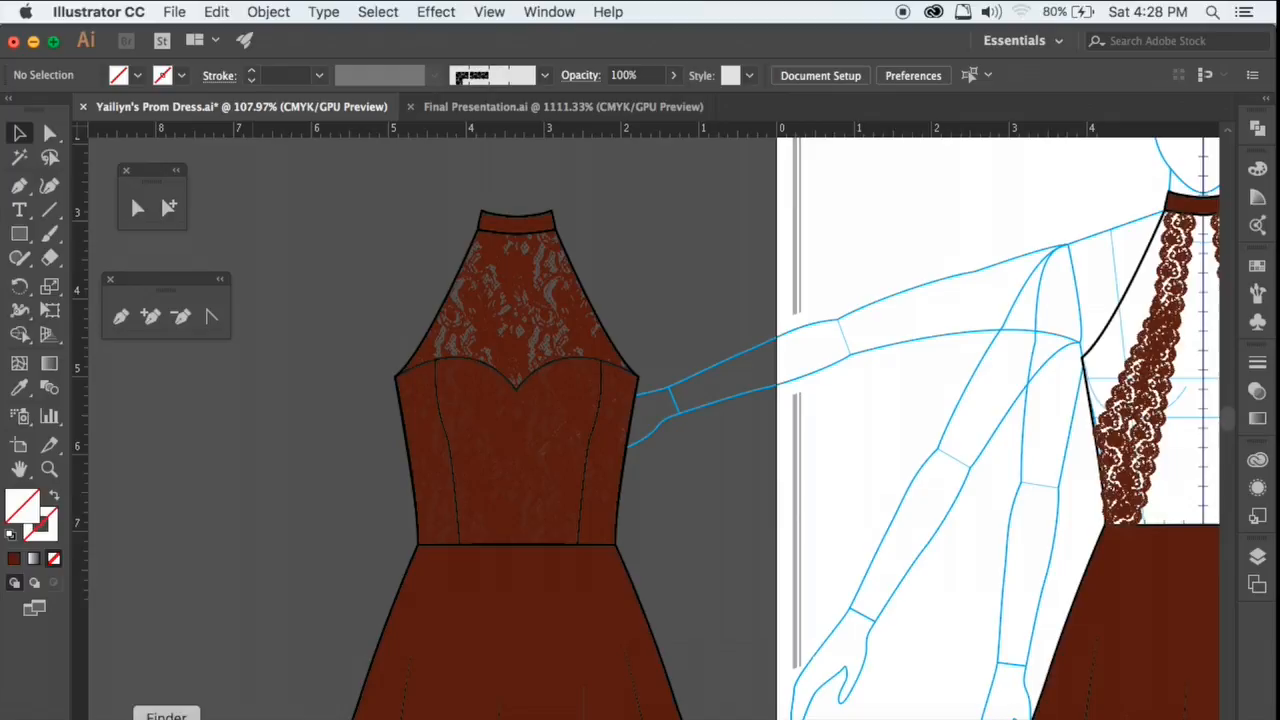
# - Switch to Finder and open Lace Fabric Swatch.ai from the Fashion Designs folder in Documents
pyautogui.click(166, 718)
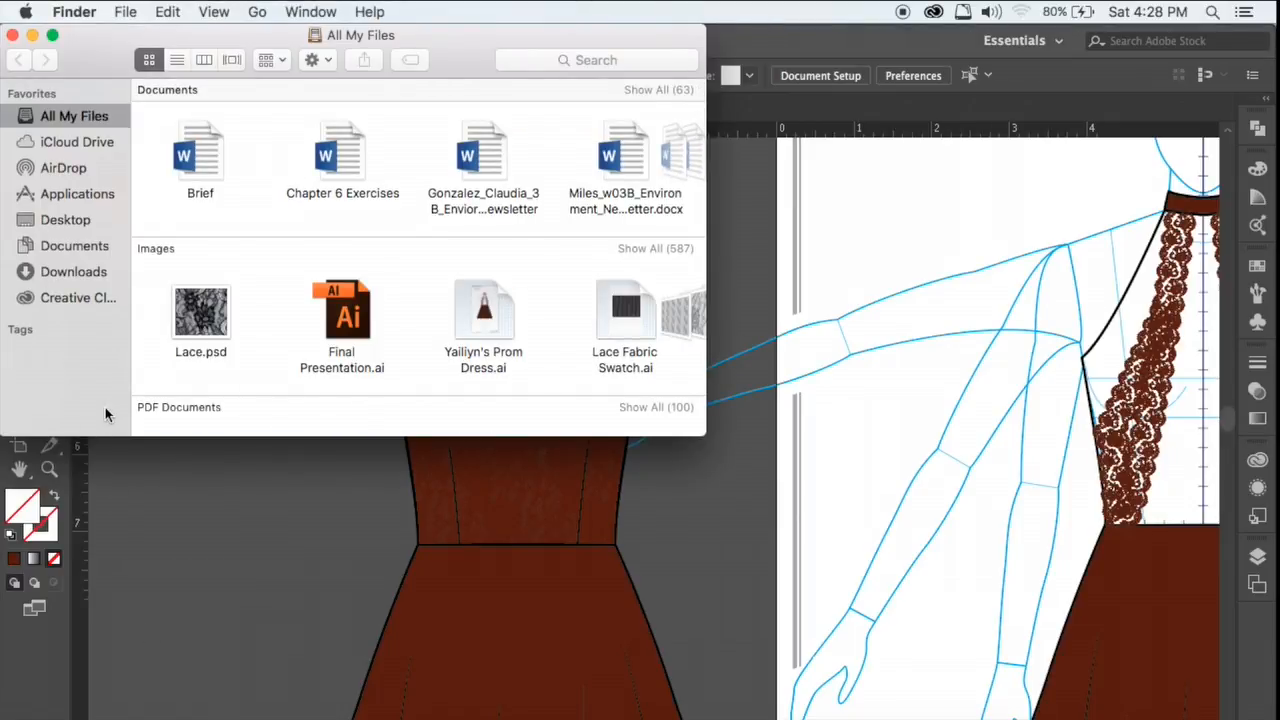
pyautogui.click(75, 246)
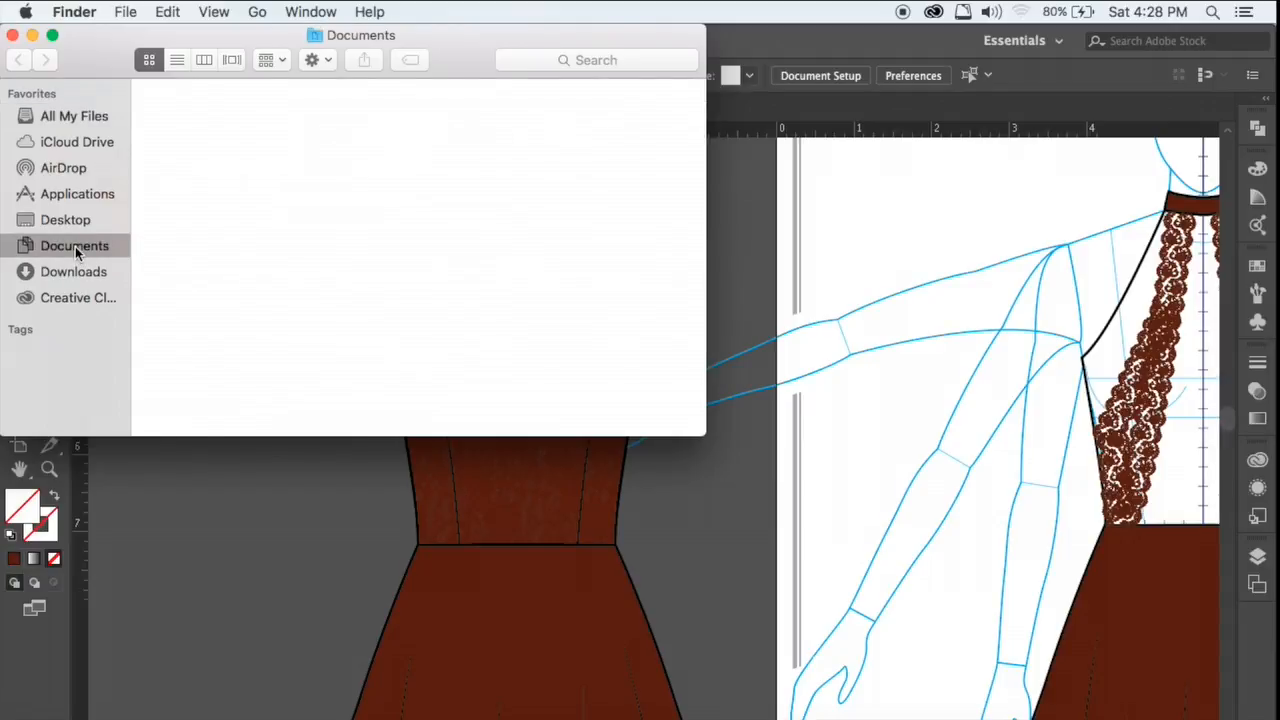
pyautogui.doubleClick(347, 120)
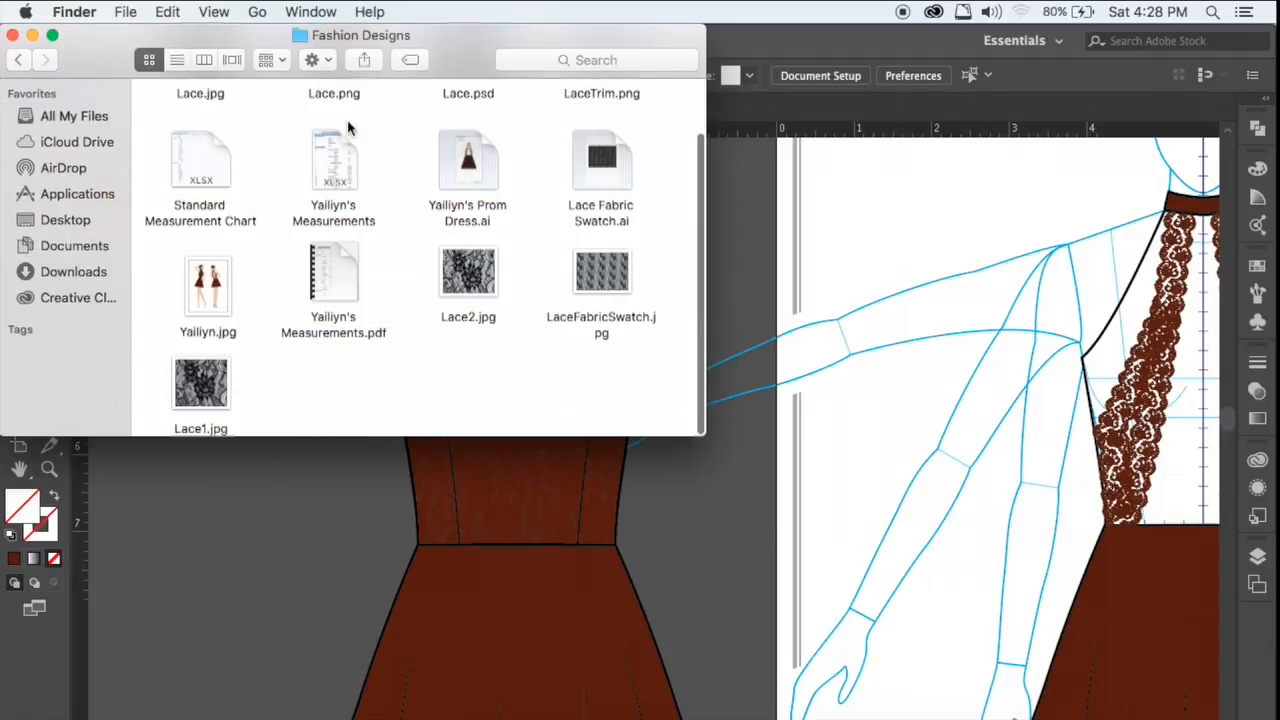
pyautogui.click(595, 132)
pyautogui.doubleClick(594, 133)
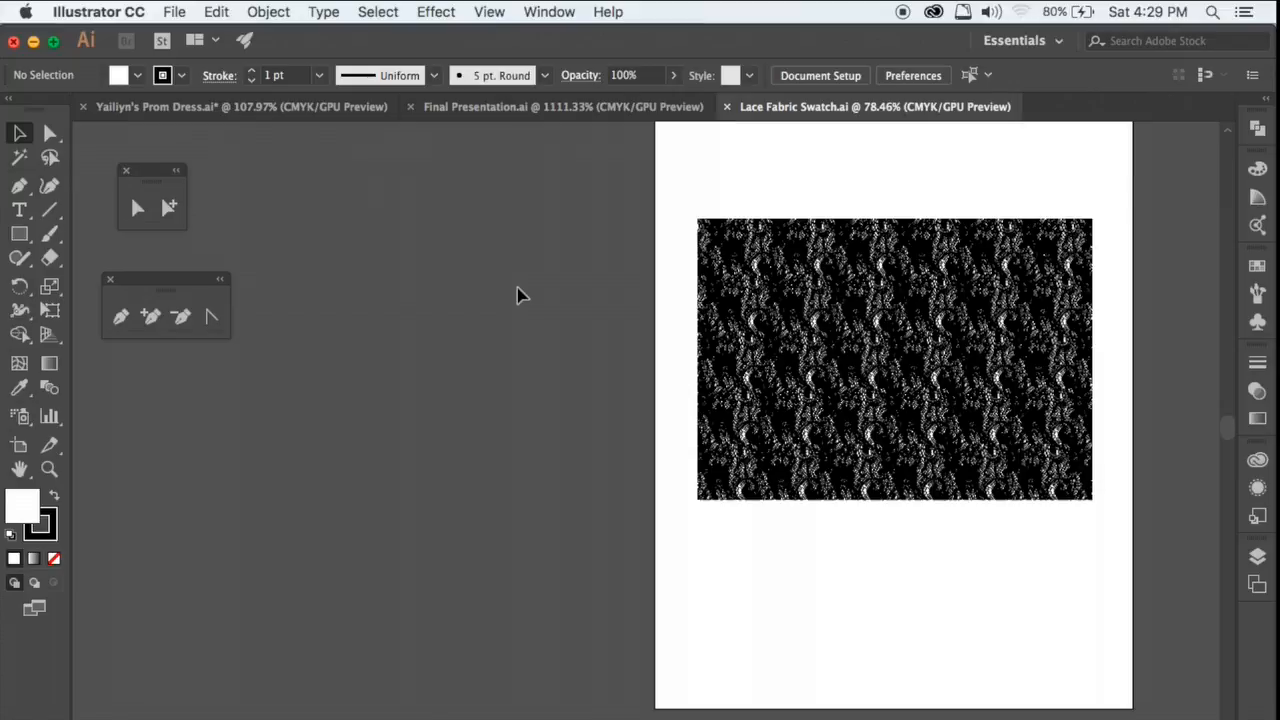
# - Copy the black lace group from Lace Fabric Swatch.ai and paste it into the empty area beside the flats in the prom dress document
pyautogui.hscroll(8, 847, 515)
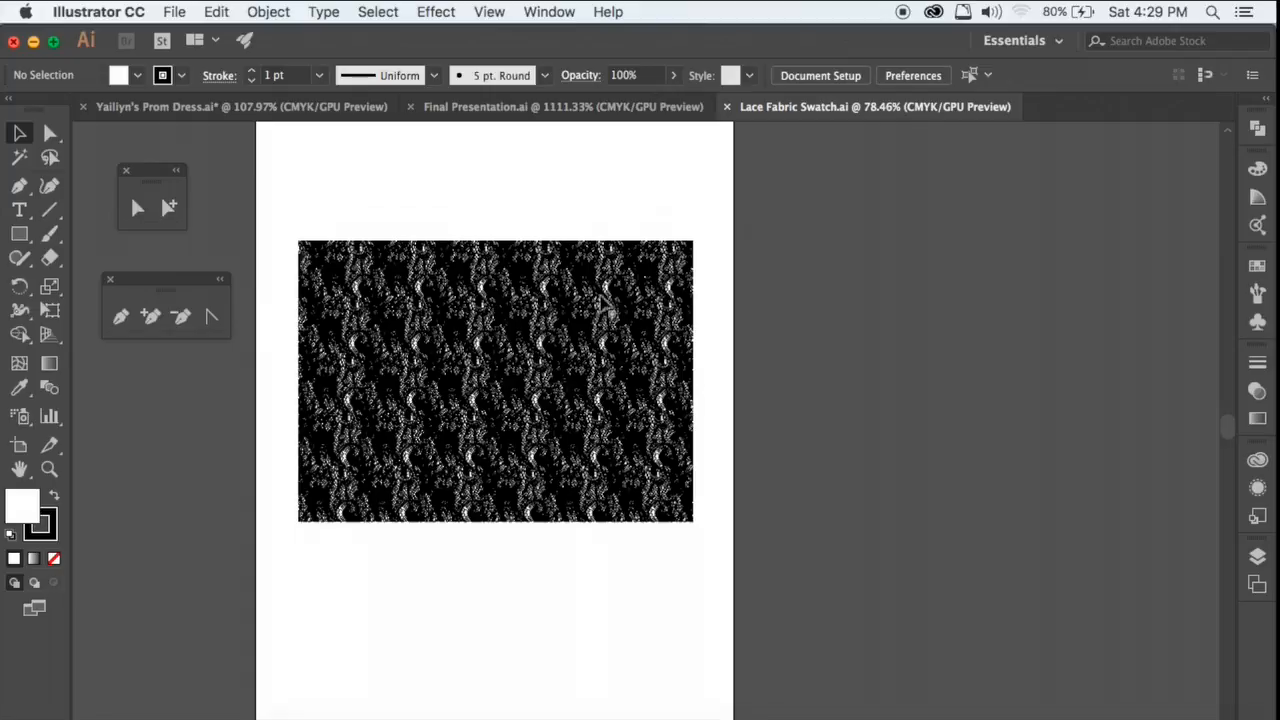
pyautogui.click(462, 430)
pyautogui.scroll(-3, 464, 582)
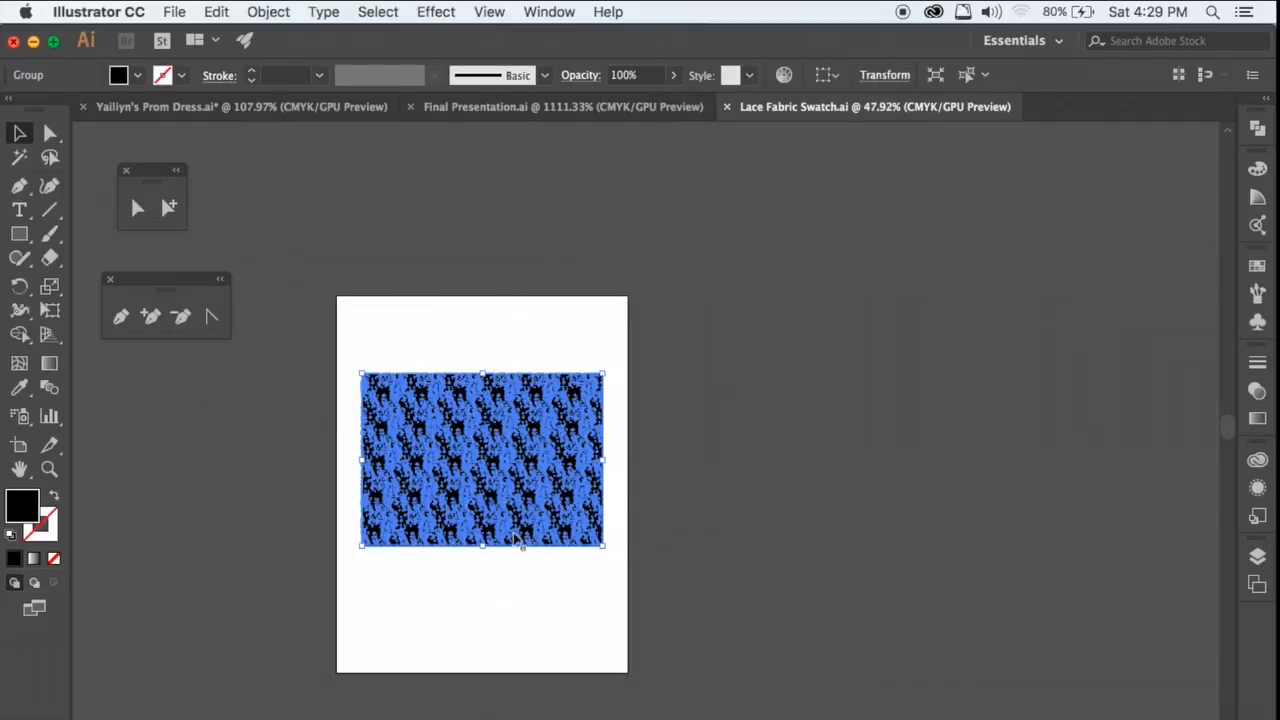
pyautogui.click(480, 358)
pyautogui.click(450, 487)
pyautogui.click(228, 110)
pyautogui.hscroll(-10, 510, 400)
pyautogui.hscroll(-3, 510, 400)
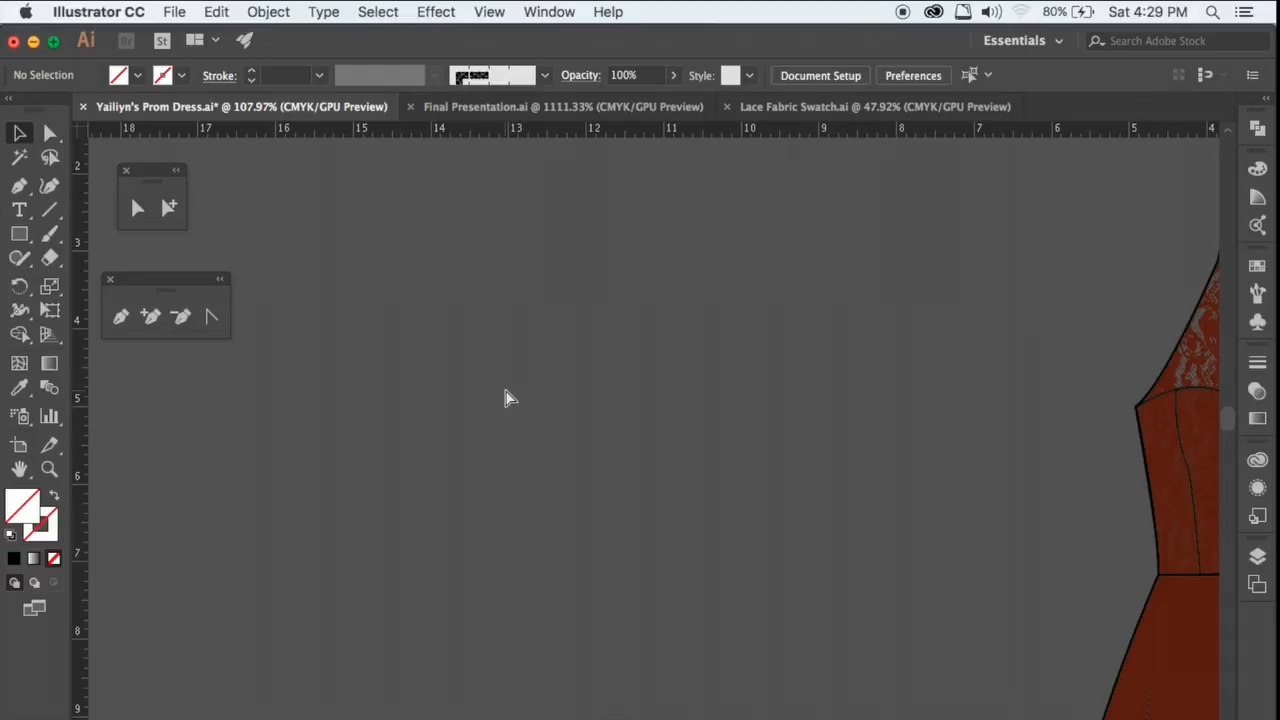
pyautogui.press('super+v')
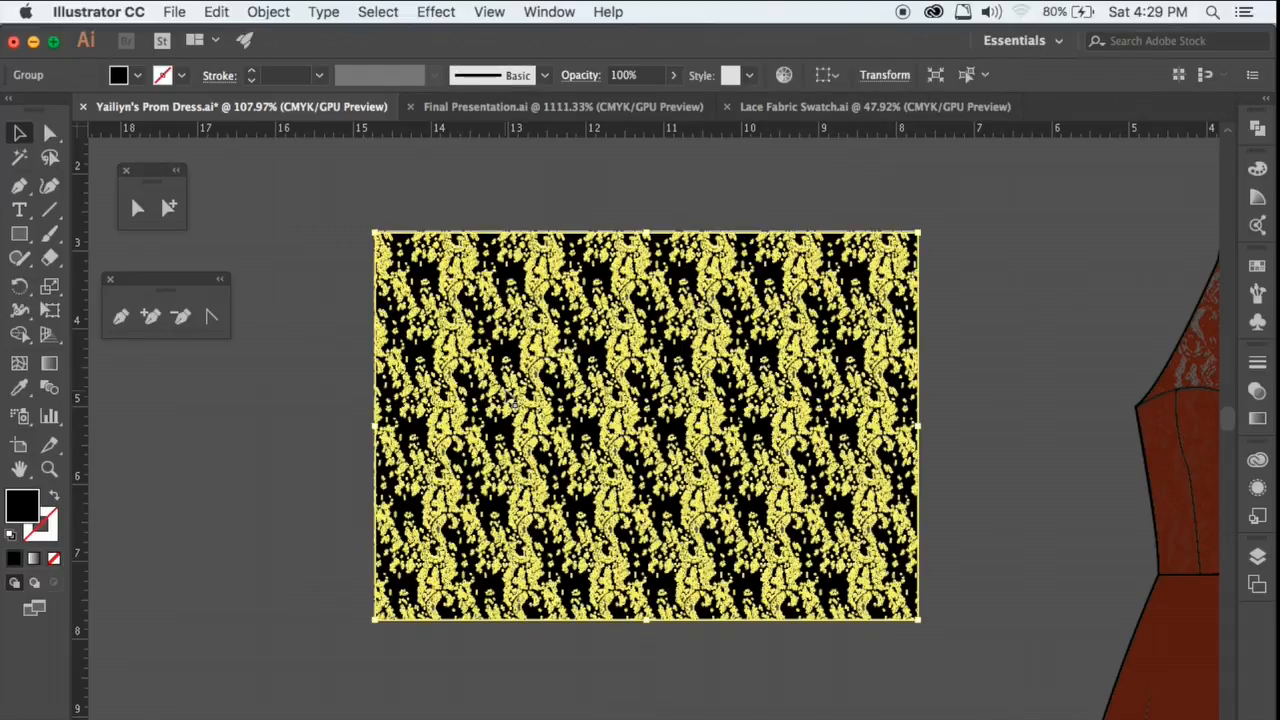
# - Fill the pasted lace group with the dark red-brown swatch used for the dress, and deselect it
pyautogui.scroll(-5, 510, 400)
pyautogui.scroll(-2, 510, 400)
pyautogui.click(434, 486)
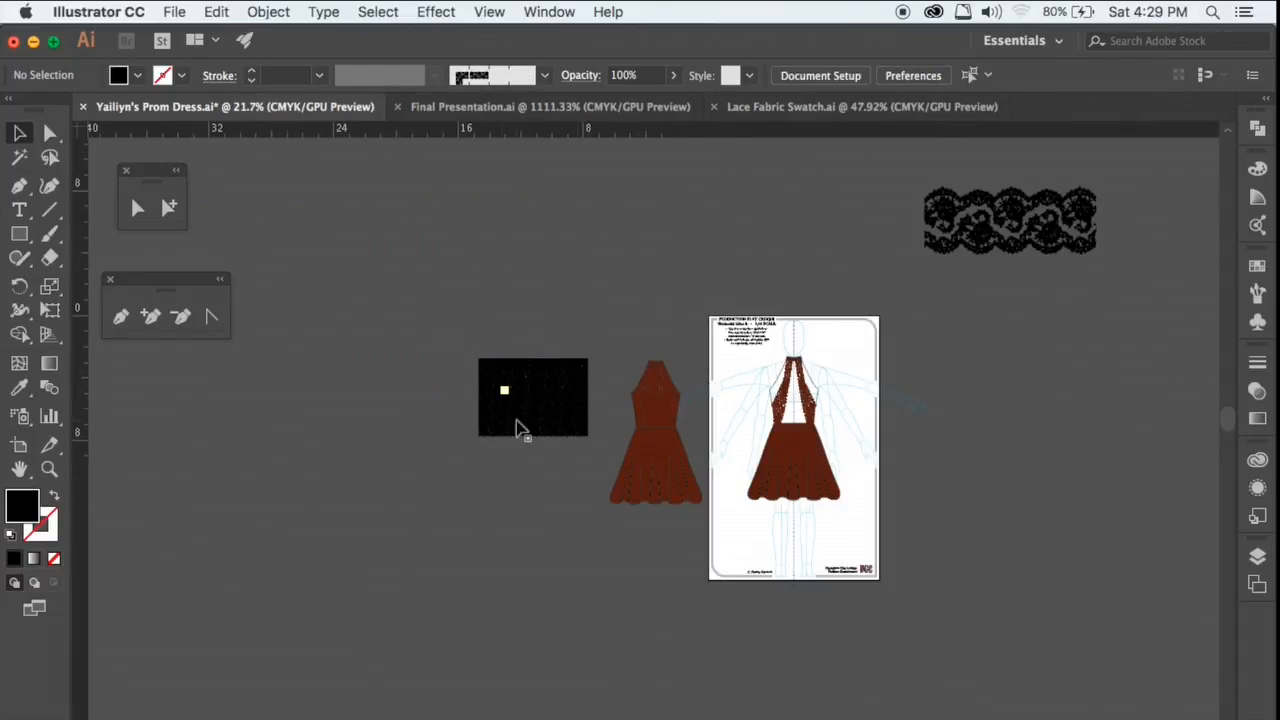
pyautogui.click(507, 438)
pyautogui.click(1257, 266)
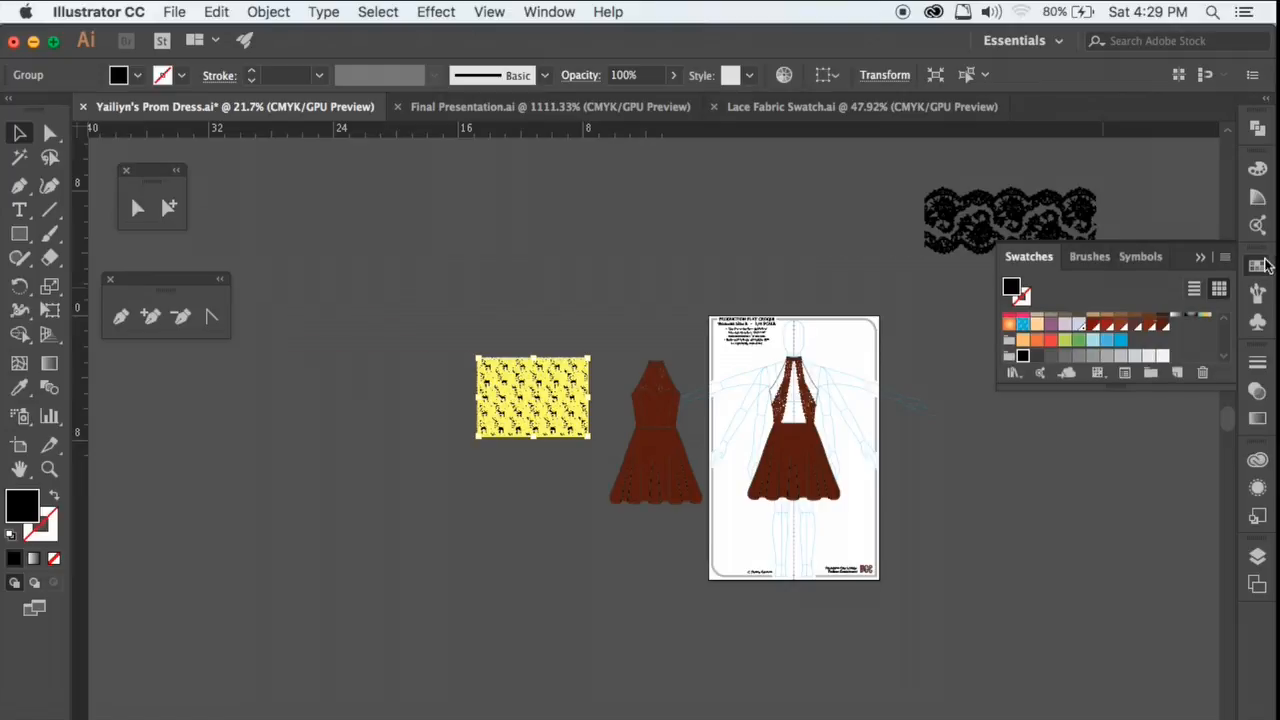
pyautogui.click(1161, 326)
pyautogui.click(451, 500)
# - Delete the old clipped lace from the bodice of the dress flat beside the artboard
pyautogui.scroll(8, 534, 423)
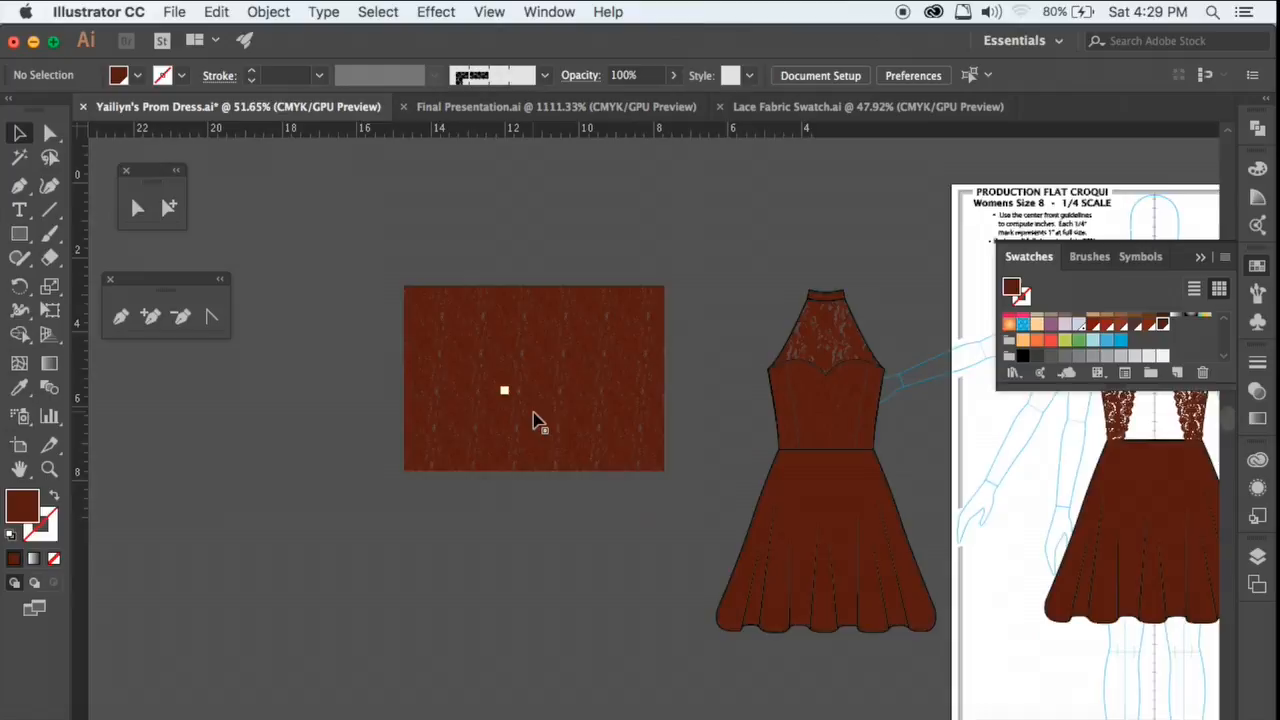
pyautogui.scroll(-3, 534, 423)
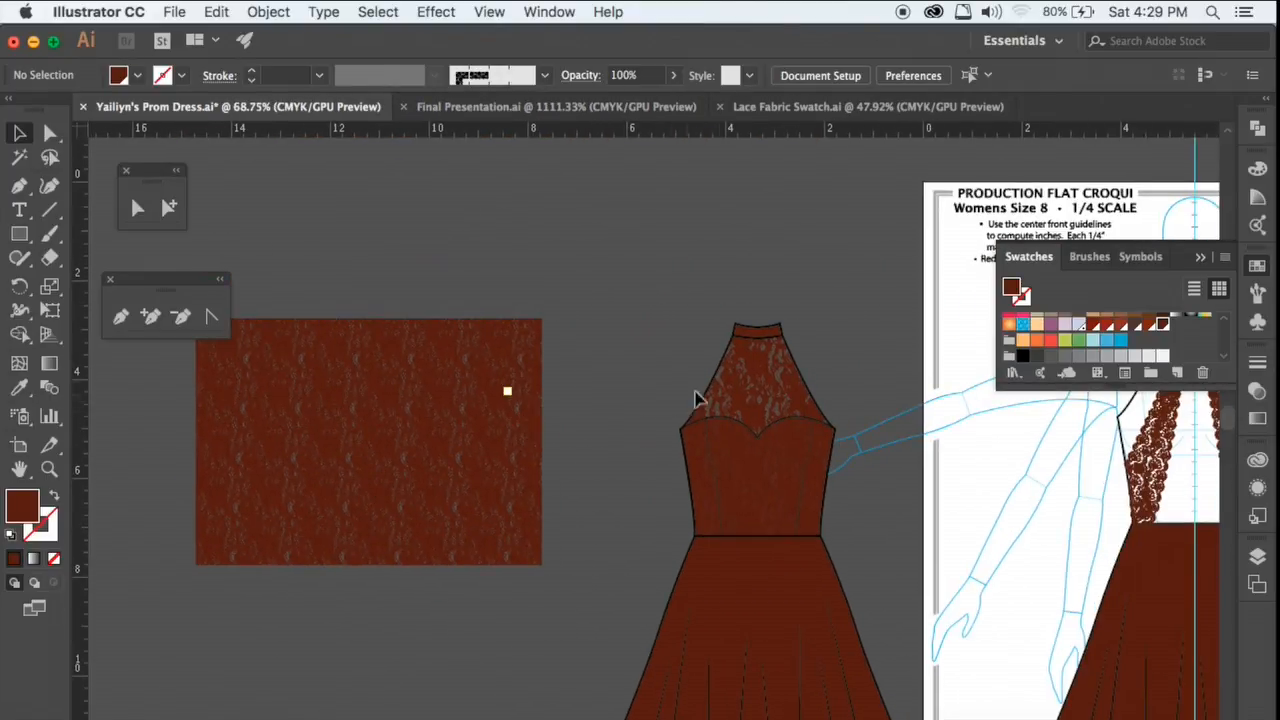
pyautogui.click(772, 370)
pyautogui.press('Delete')
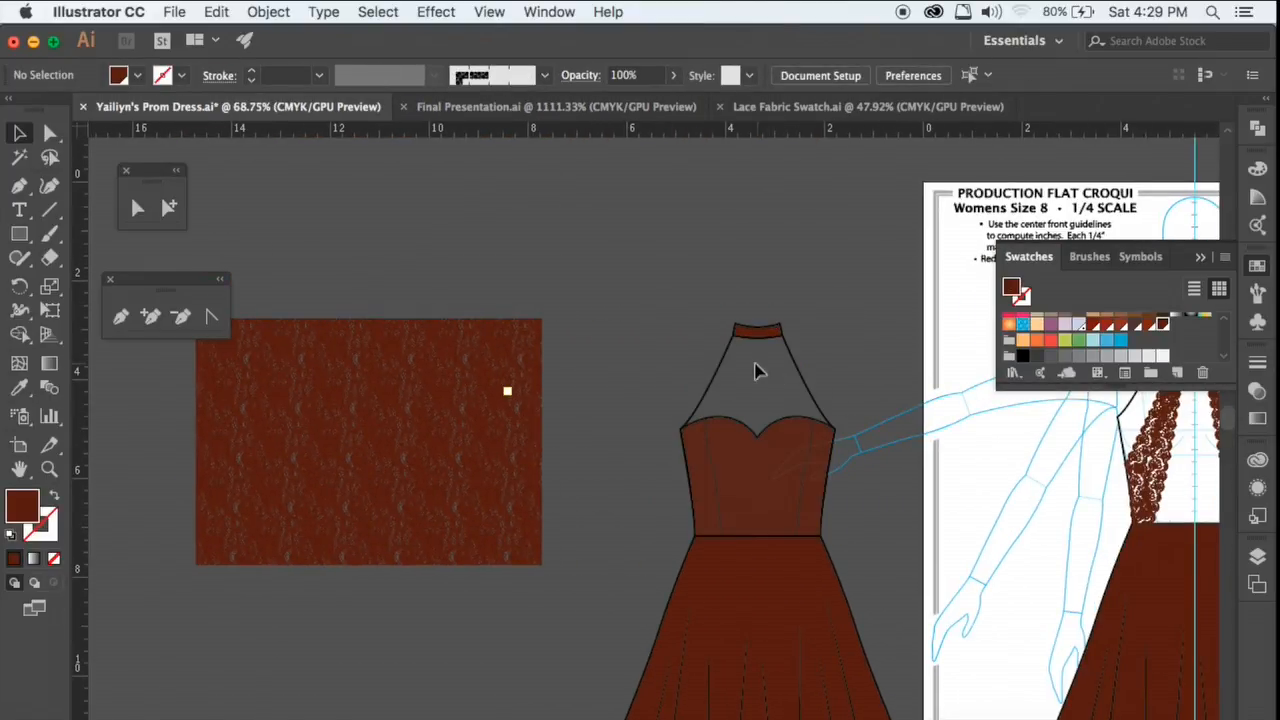
# - Move the recolored lace group over the dress flat beside the artboard so it covers the whole bodice, and deselect it
pyautogui.click(387, 507)
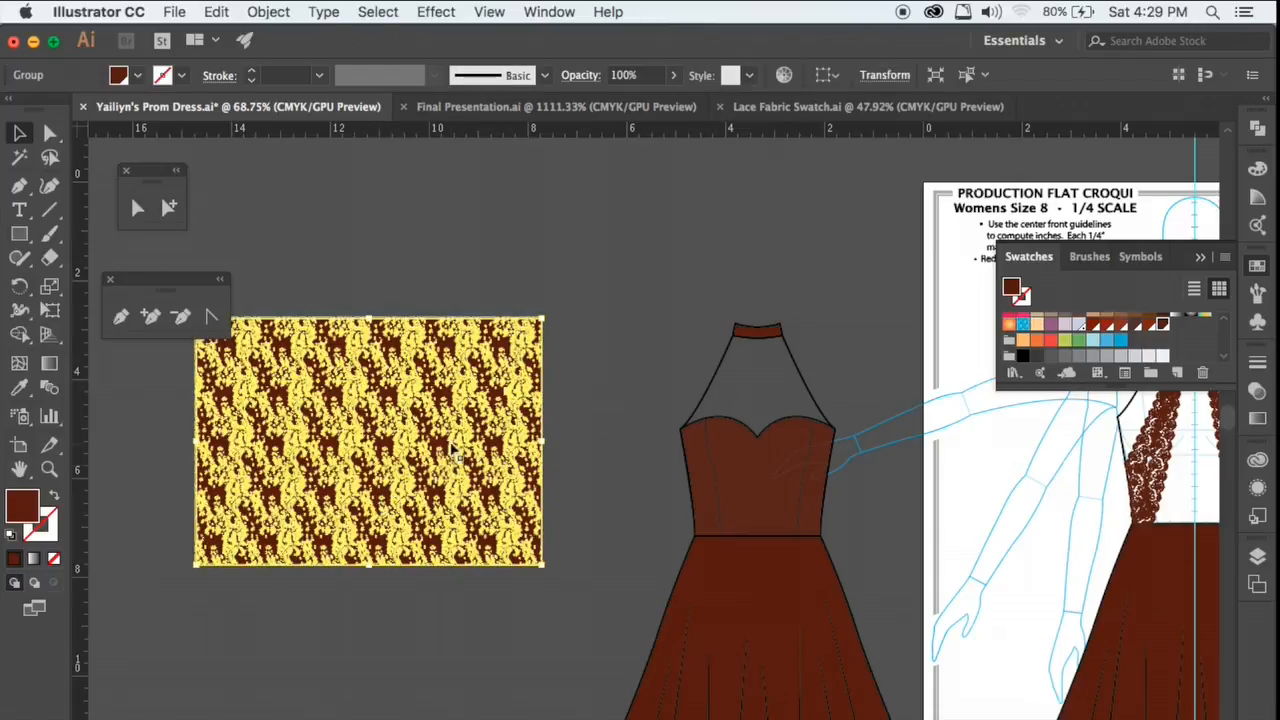
pyautogui.moveTo(657, 400); pyautogui.dragTo(795, 393)
pyautogui.hscroll(5, 638, 527)
pyautogui.scroll(1, 638, 527)
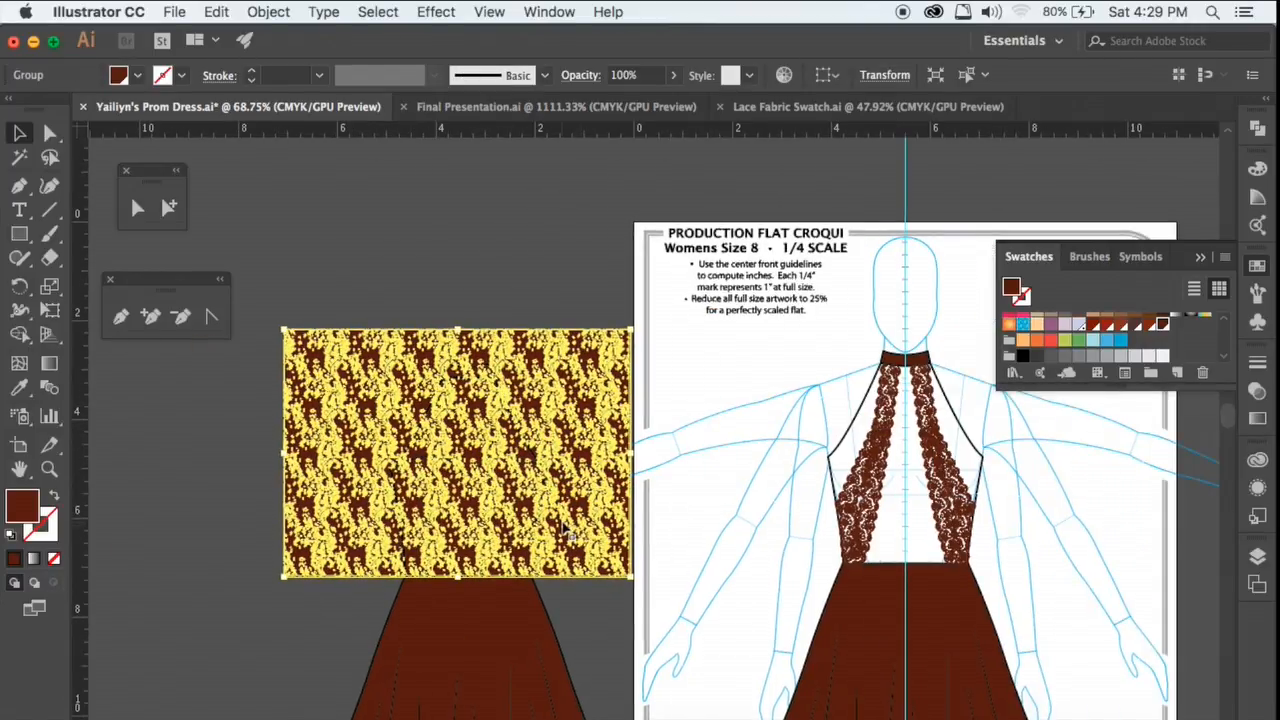
pyautogui.scroll(4, 565, 530)
pyautogui.click(751, 405)
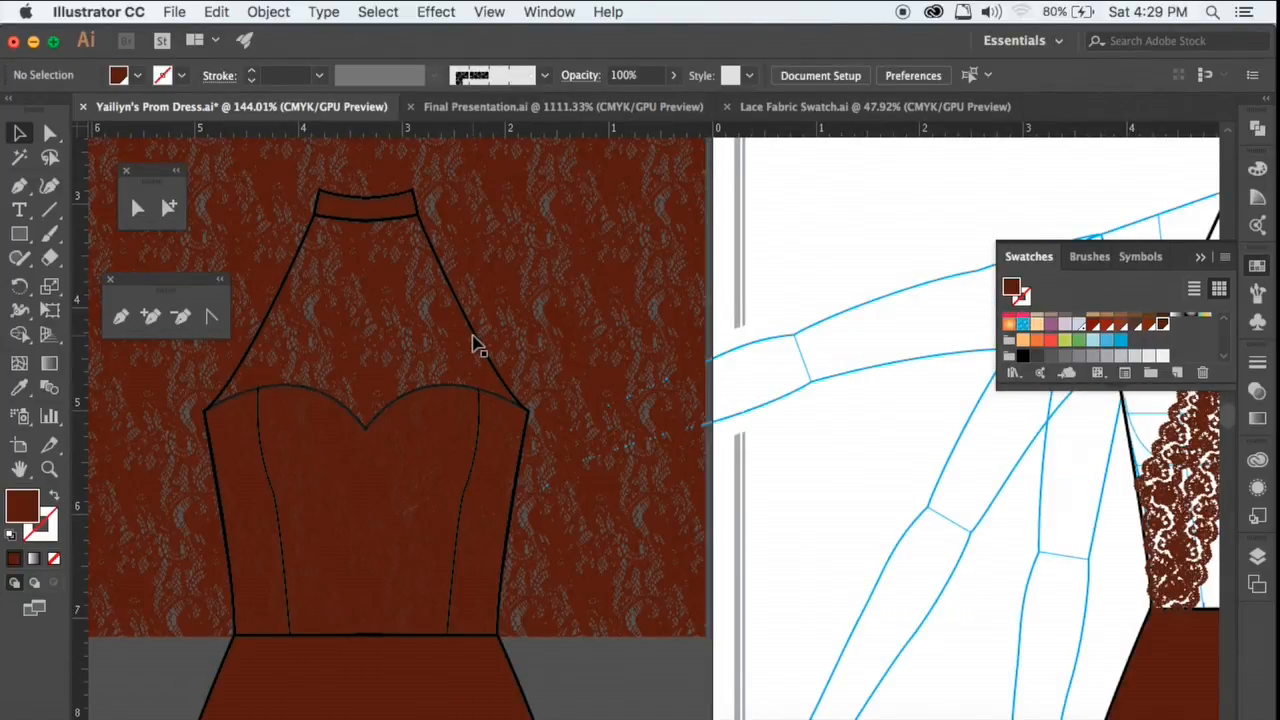
# - Copy the bodice outline to the clipboard and transfer the original from the Shape layer to Layer 5
pyautogui.click(476, 343)
pyautogui.press('super+c')
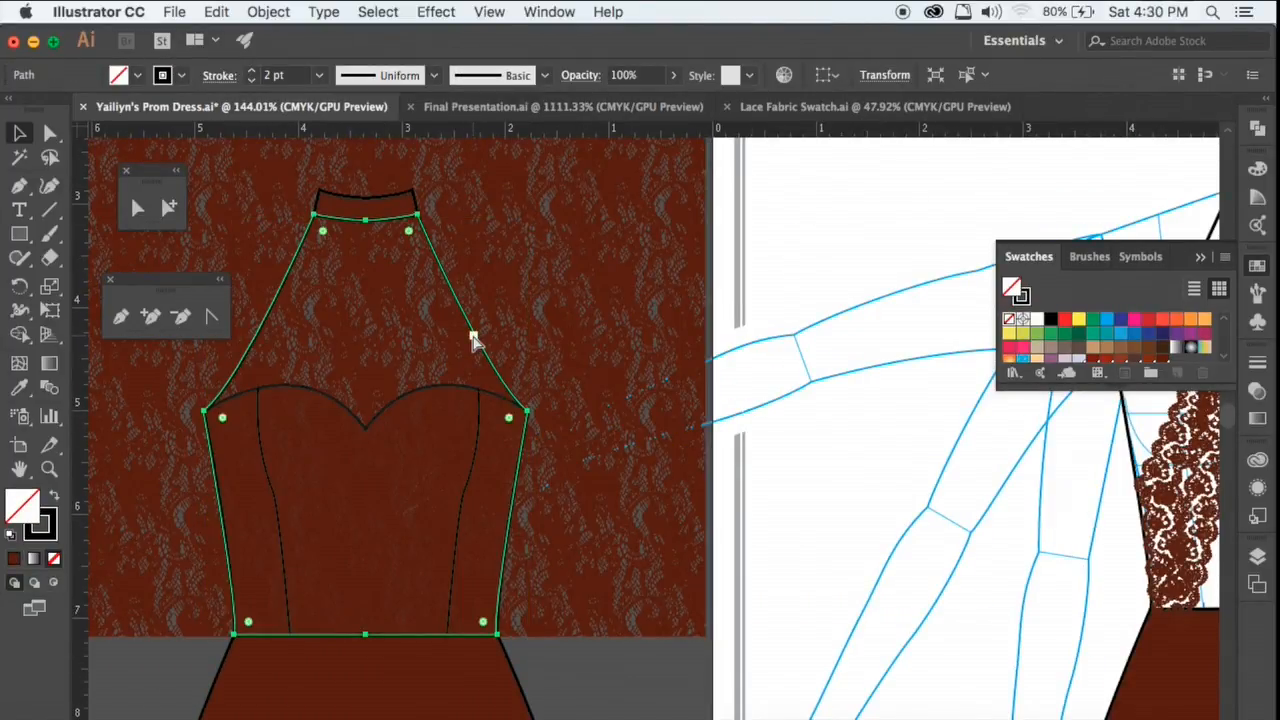
pyautogui.click(1258, 557)
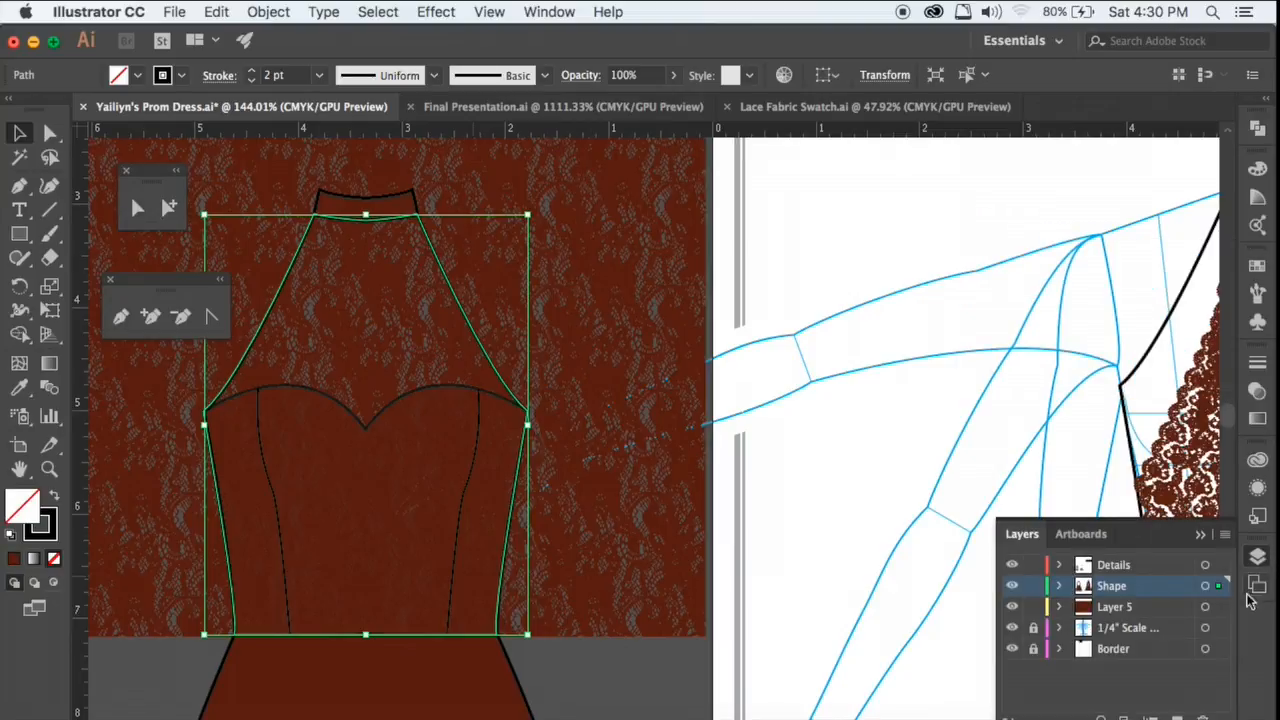
pyautogui.moveTo(1218, 586); pyautogui.dragTo(1219, 607)
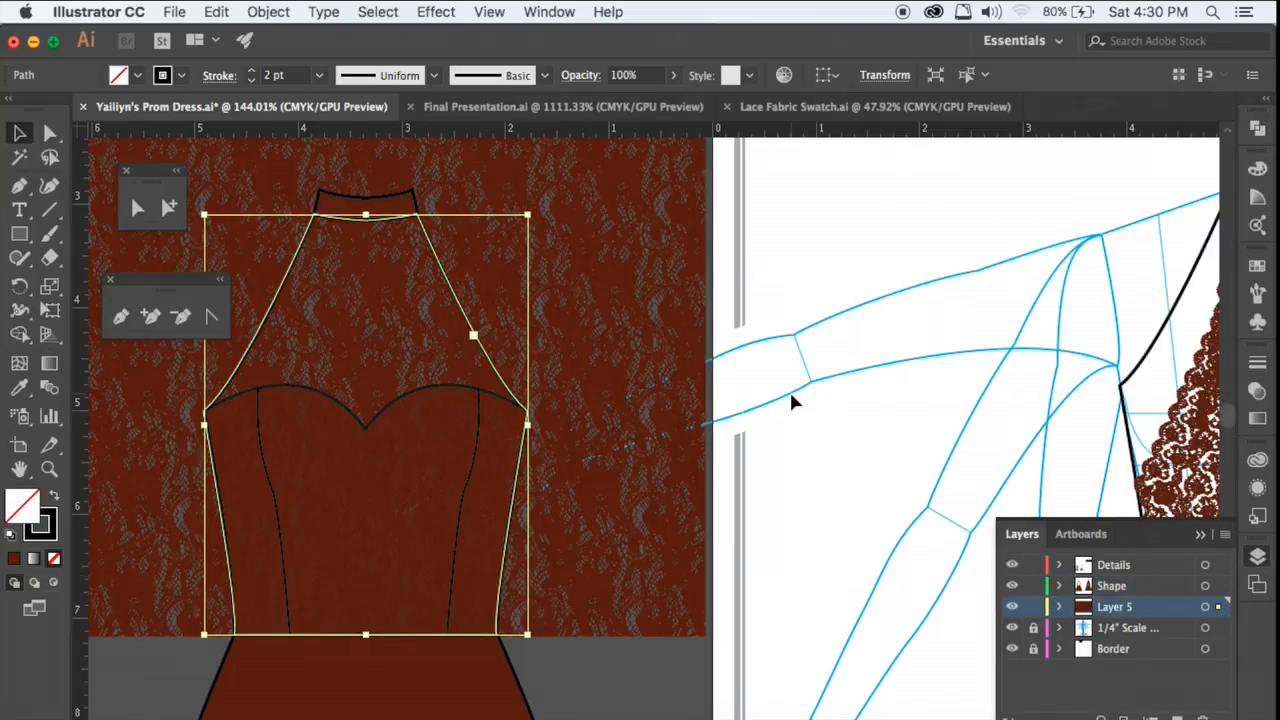
# - Add the new lace group to the selection, clip it with the bodice outline using a clipping mask, and deselect the result
pyautogui.keyDown('shift'); pyautogui.click(624, 358); pyautogui.keyUp('shift')
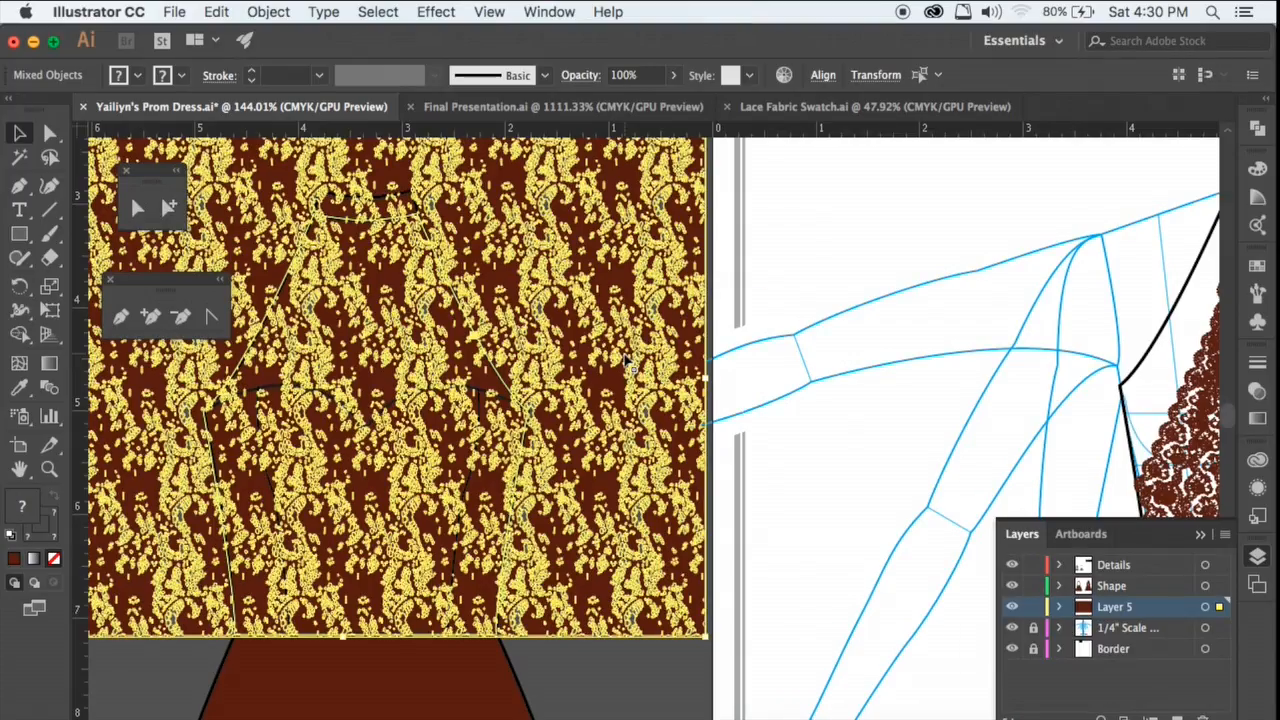
pyautogui.press('super+7')
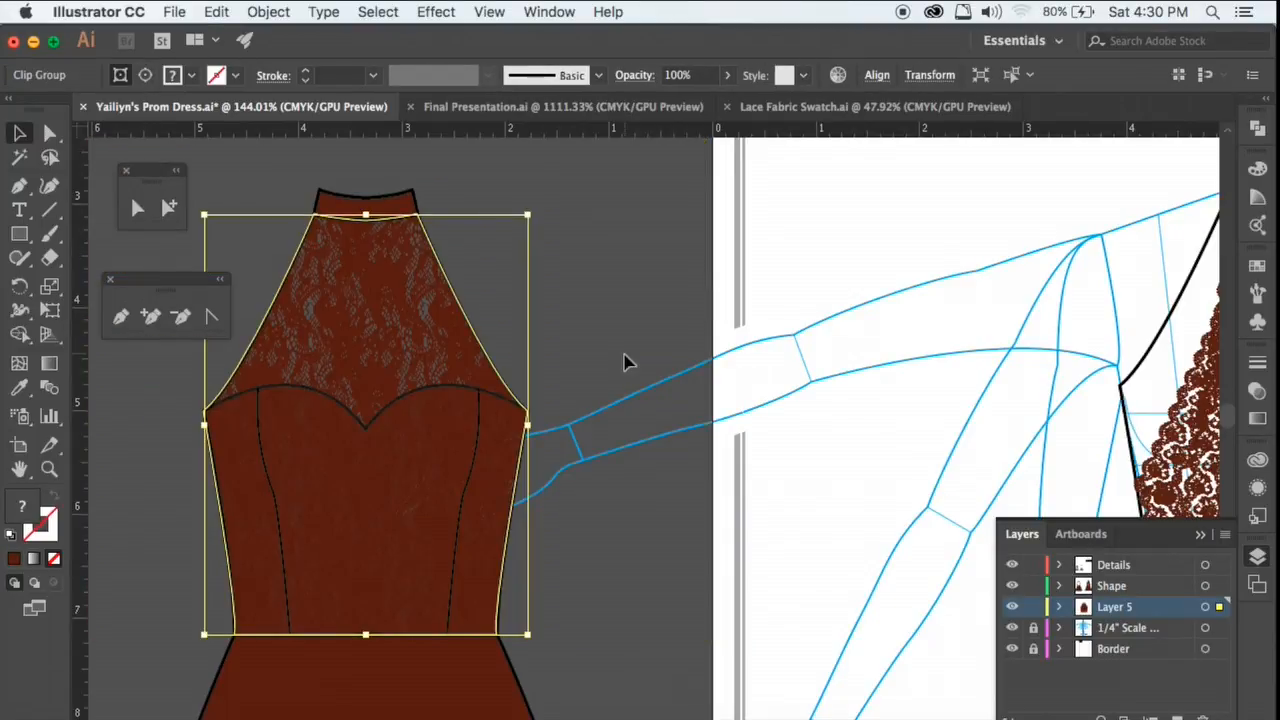
pyautogui.click(678, 411)
# - Inspect the clipped lace on the bodice up close, check the source lace in Lace Fabric Swatch.ai, and return to the dress document
pyautogui.scroll(5, 429, 337)
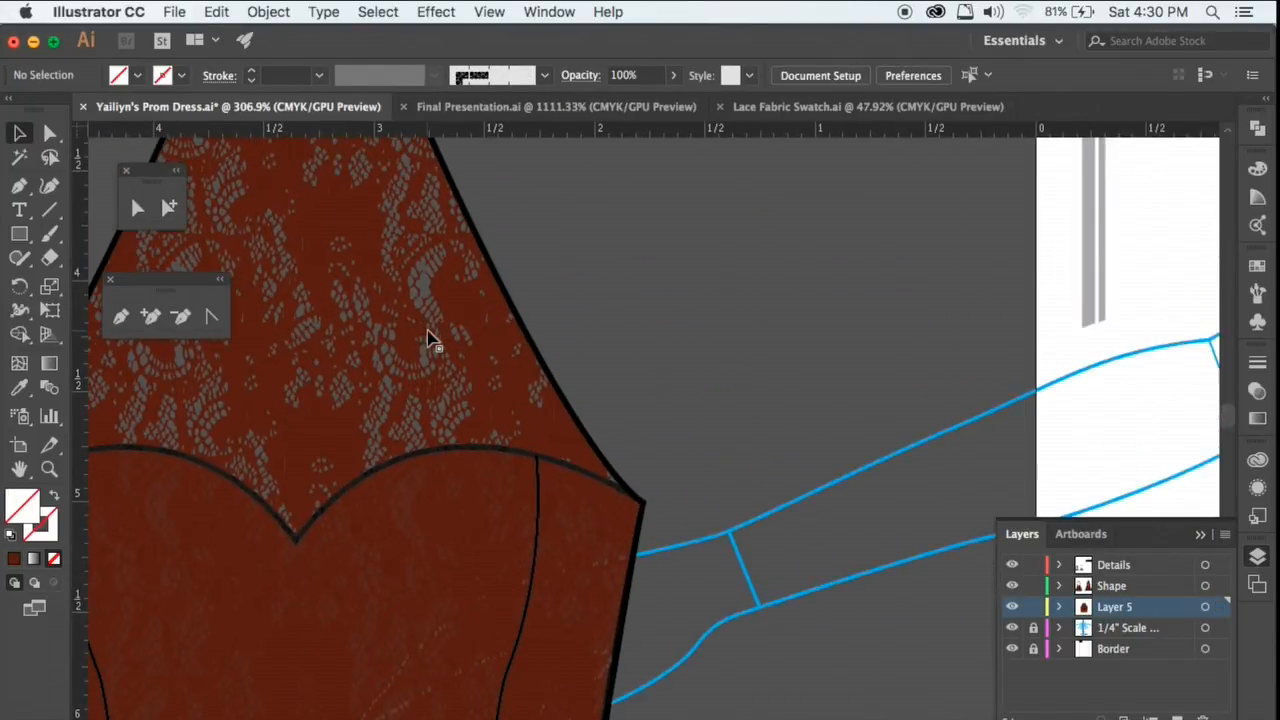
pyautogui.scroll(-8, 430, 340)
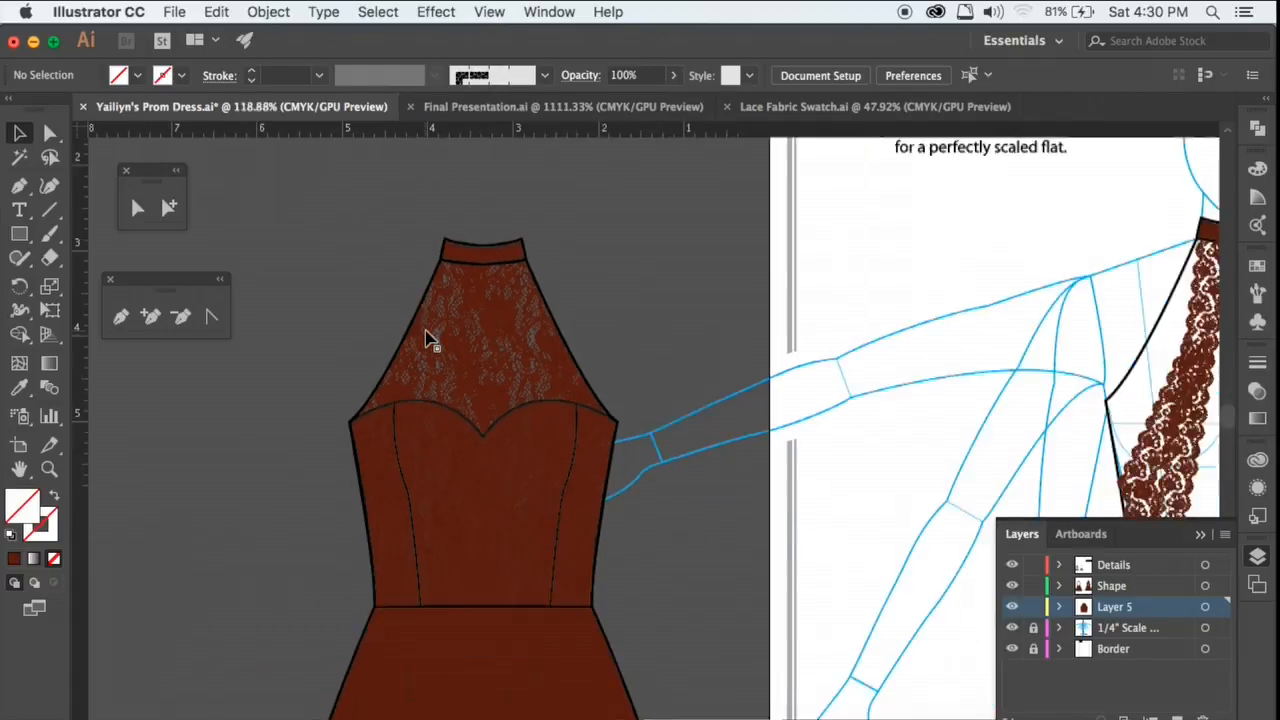
pyautogui.scroll(3, 430, 340)
pyautogui.scroll(-3, 426, 340)
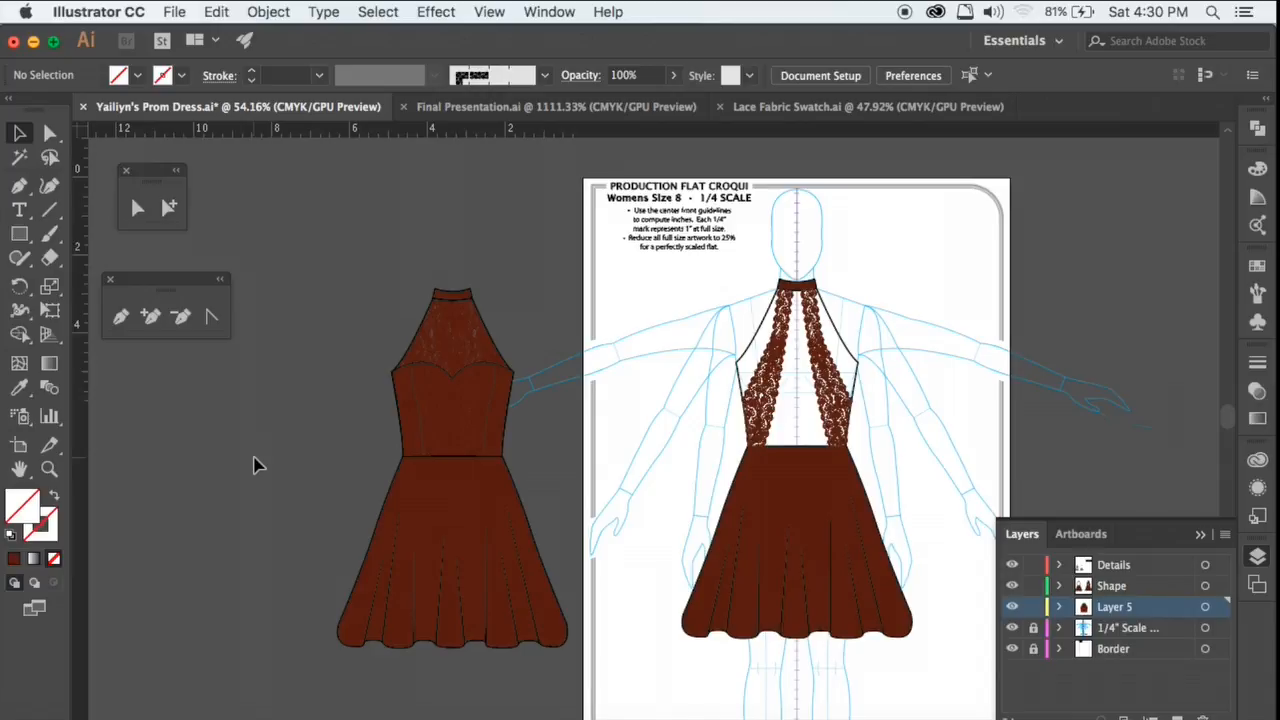
pyautogui.click(918, 107)
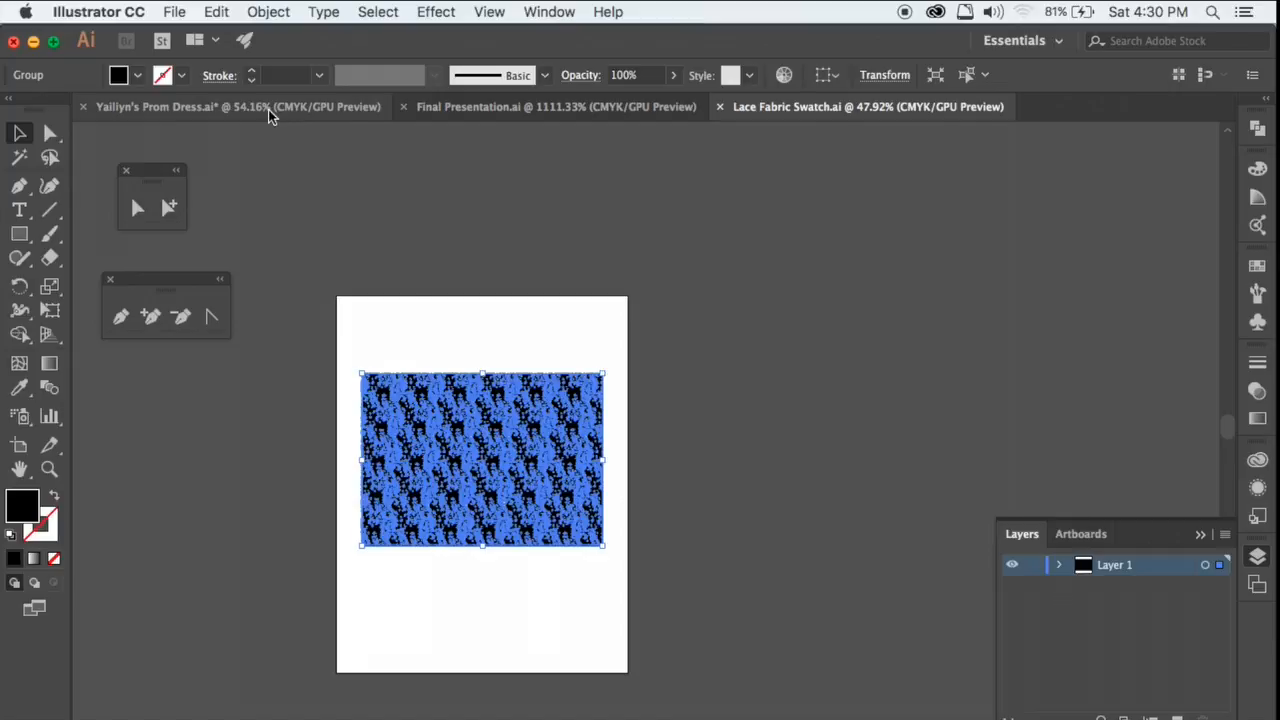
pyautogui.click(268, 109)
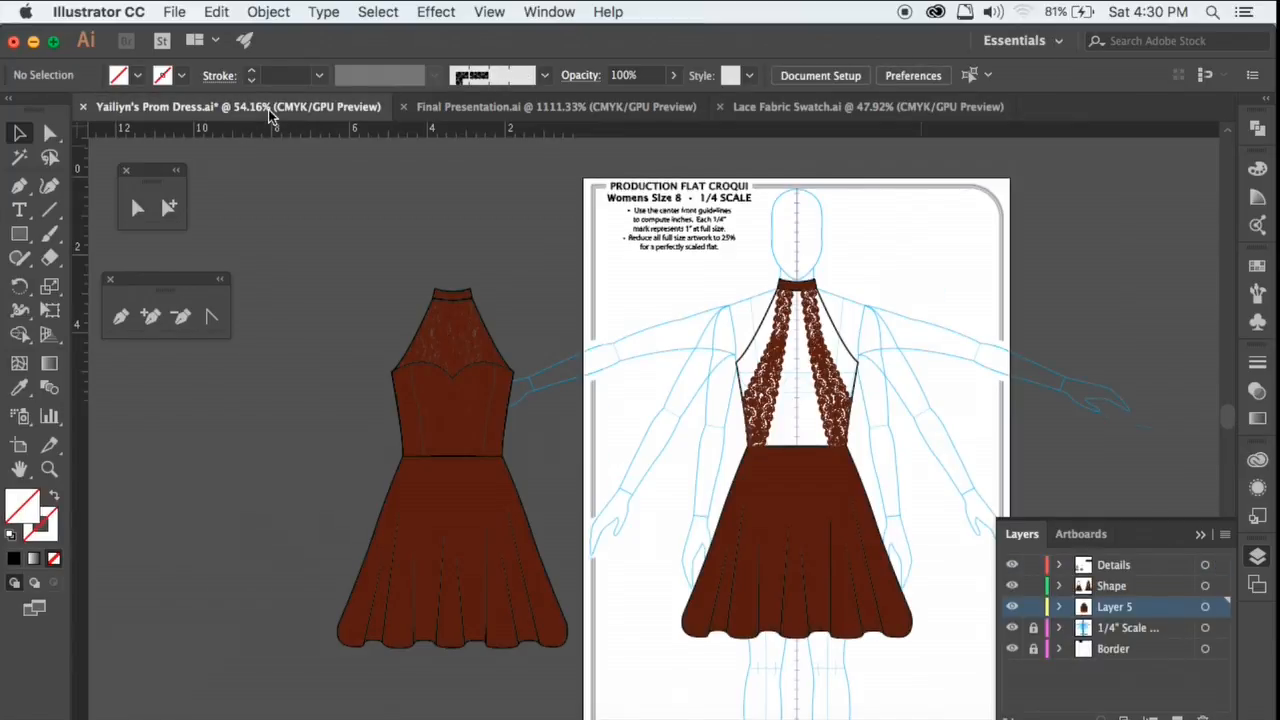